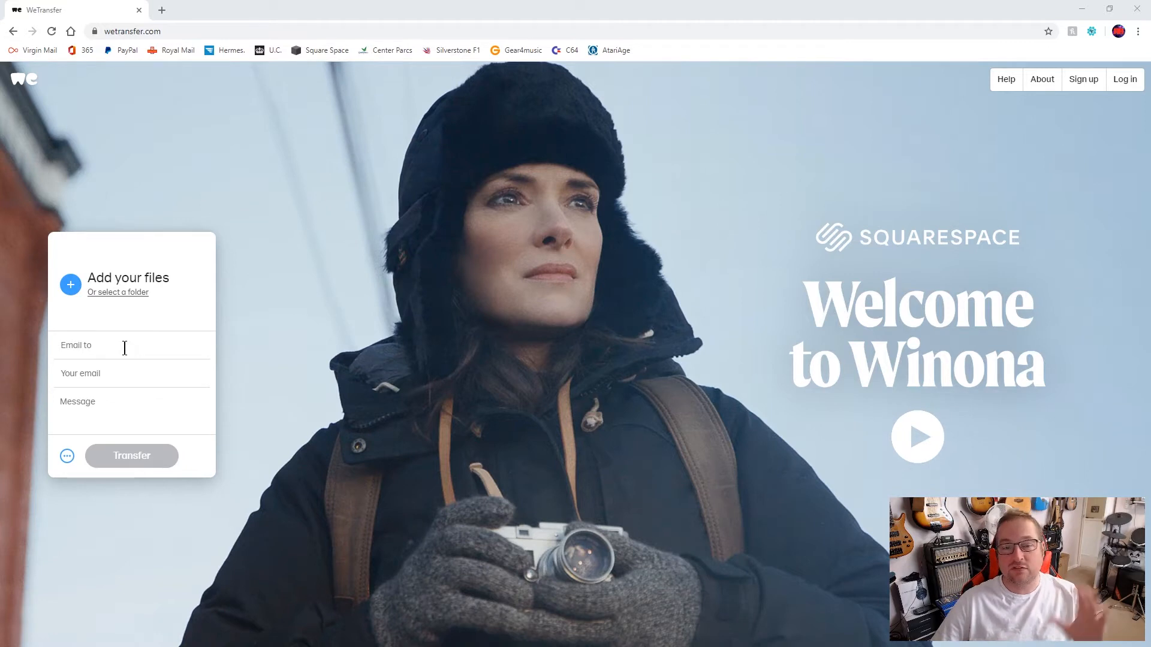
Step: Fill the transfer form with dummy text: recipient FJEBFJEIBG, sender JGORPBJNGPR and message BFJEKBVJFKD
left_click(71, 354)
type("FJEBFJEIBG")
left_click(95, 367)
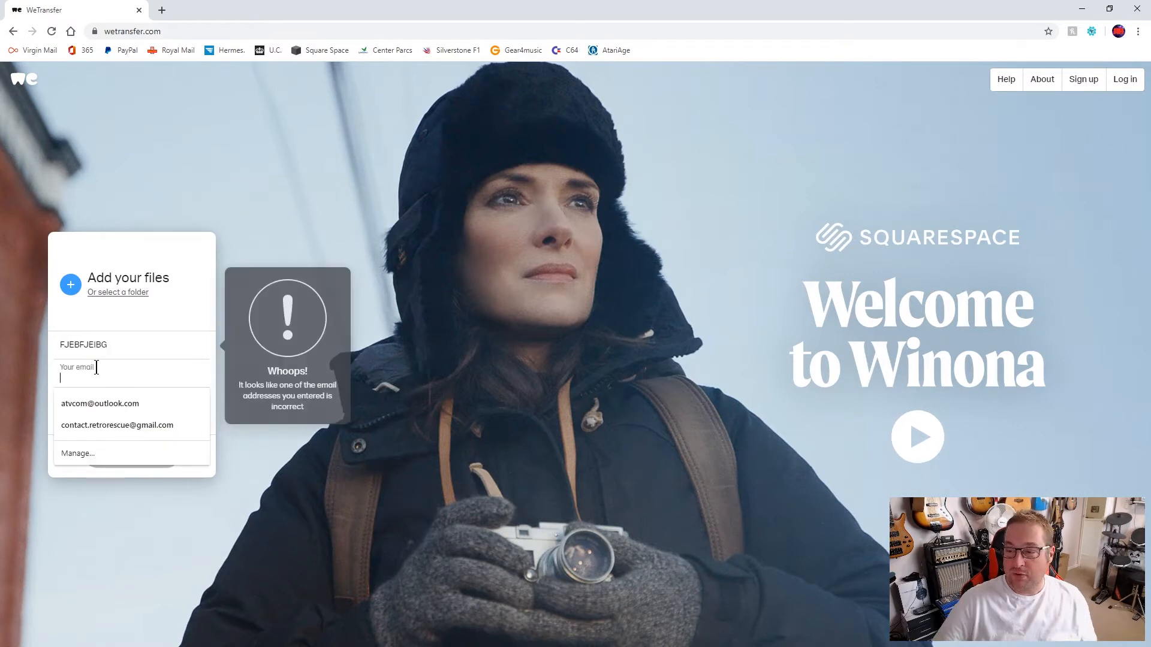
type("JGORPBJNGPR")
key("Tab")
type("BFJEKBVJFKD")
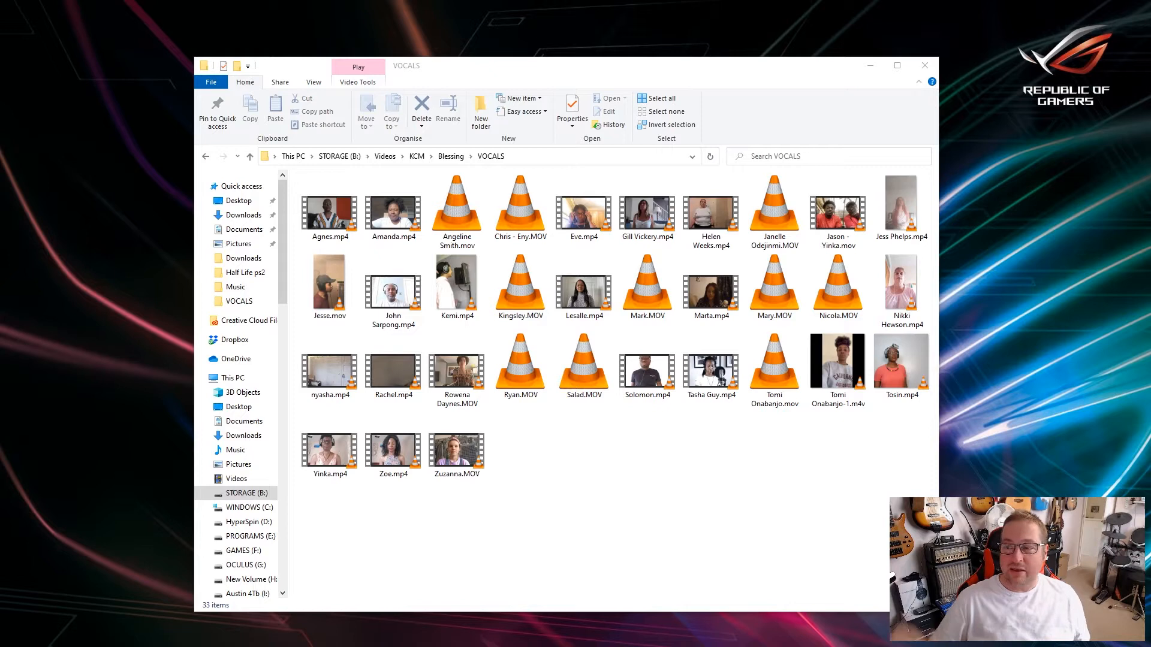
Step: In File Explorer, go from VOCALS up to the KCM folder and reopen its Blessing folder
left_click(206, 156)
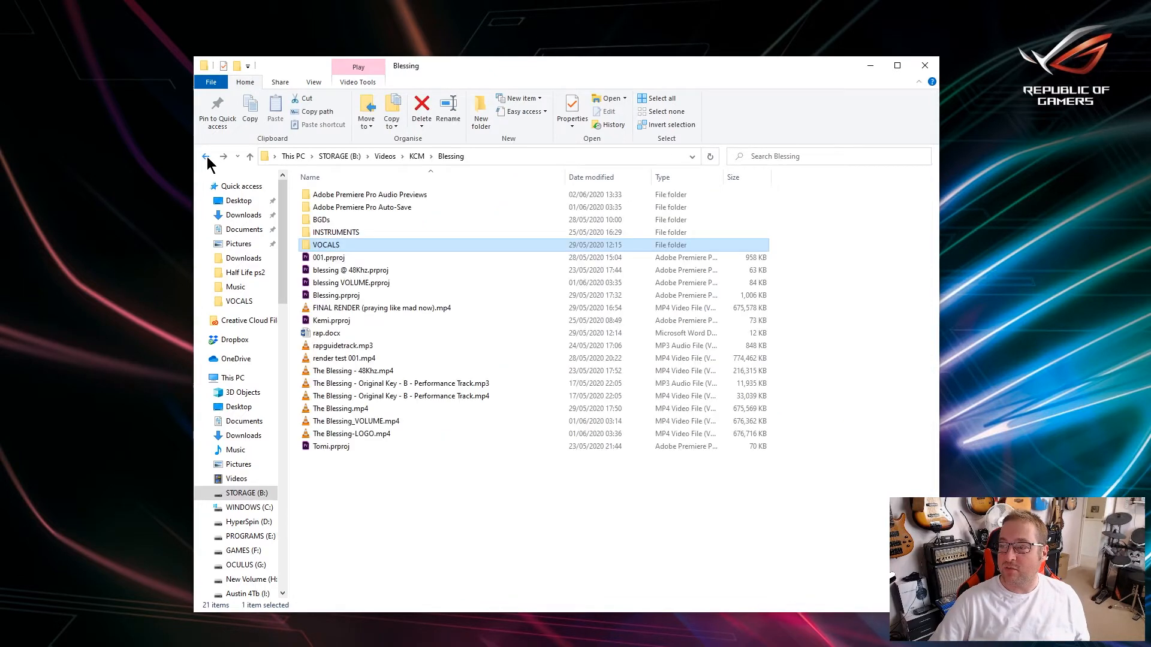
left_click(205, 157)
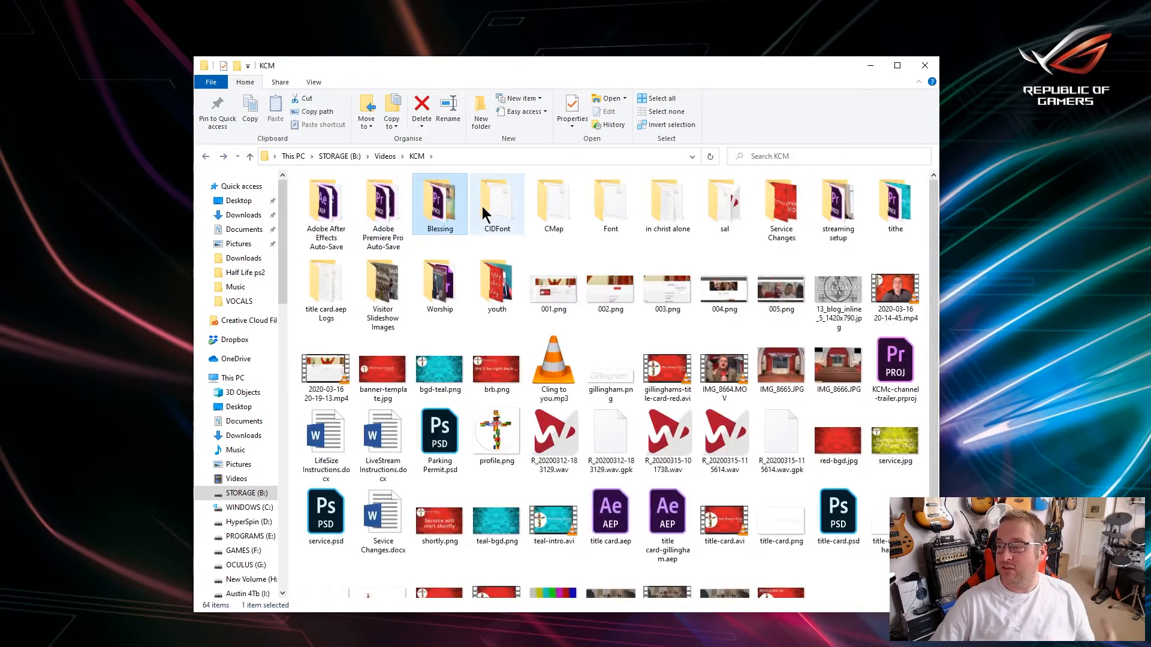
double_click(451, 207)
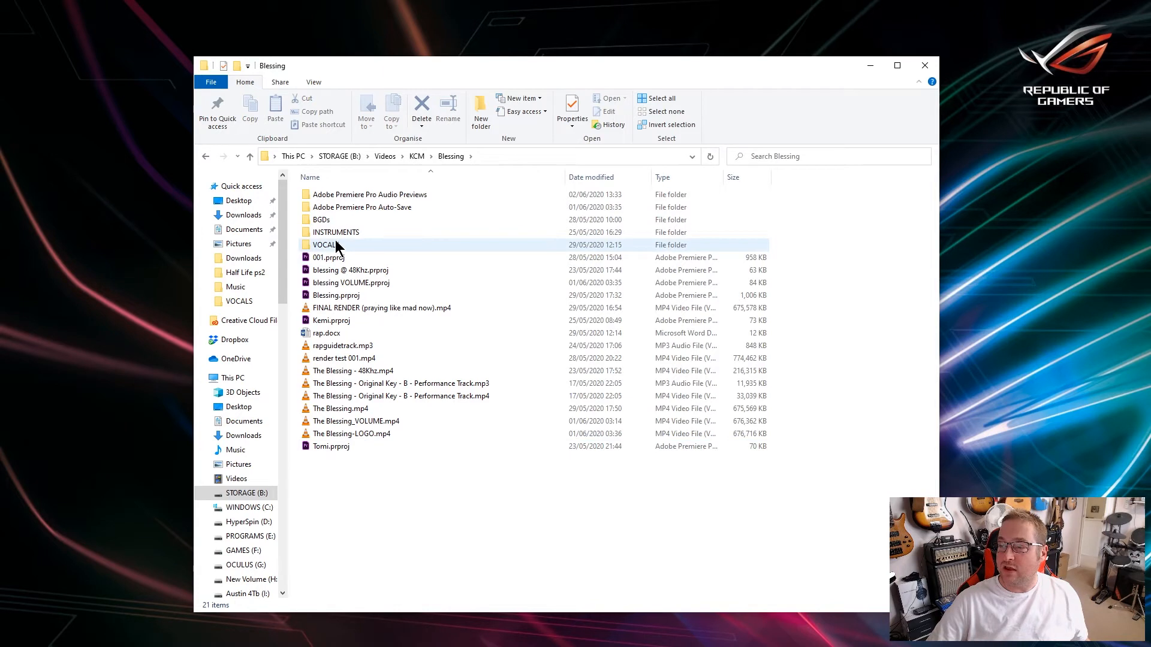
Step: Inspect the contents of the BGDs and INSTRUMENTS subfolders, returning to the Blessing folder after each
double_click(330, 220)
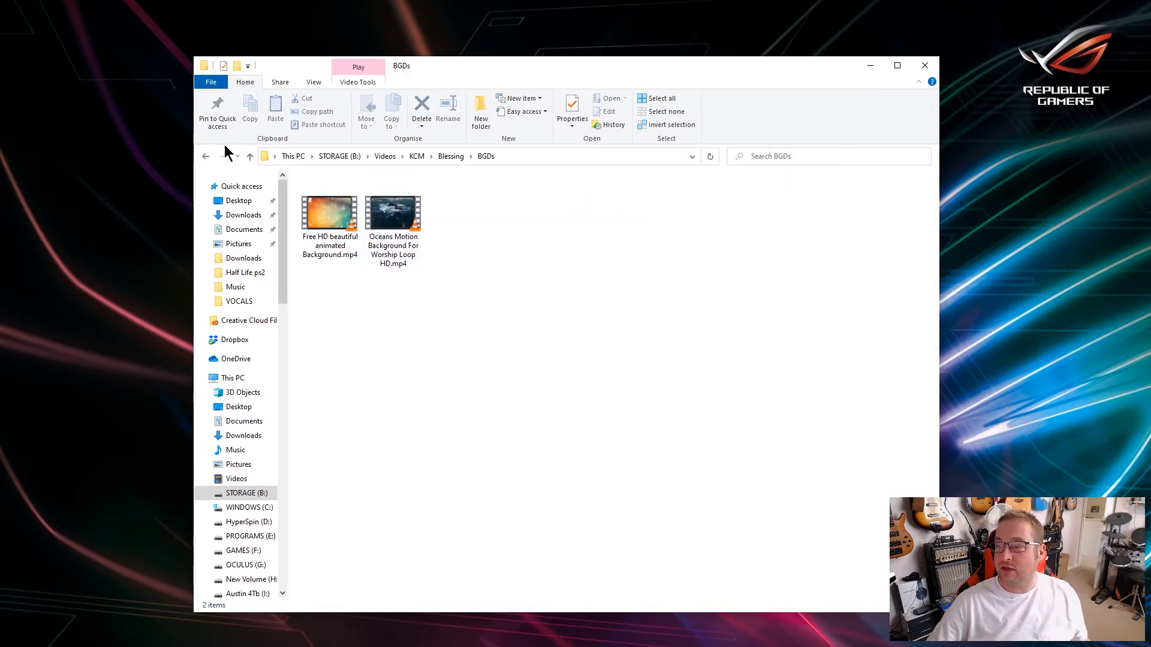
left_click(205, 157)
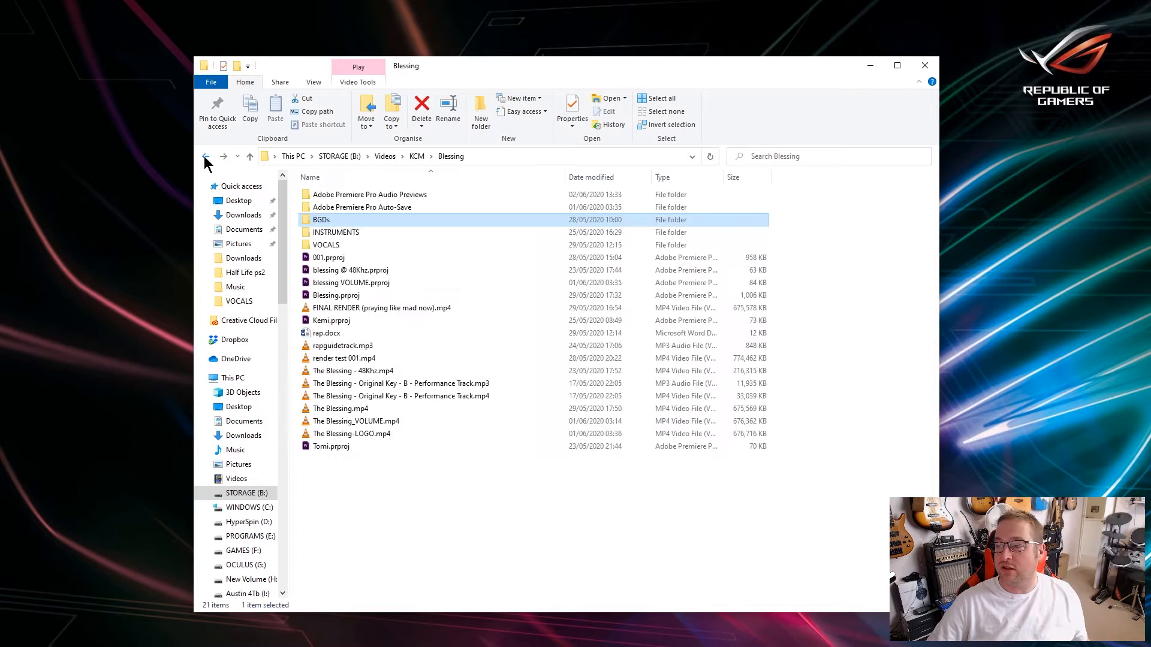
left_click(334, 235)
double_click(336, 236)
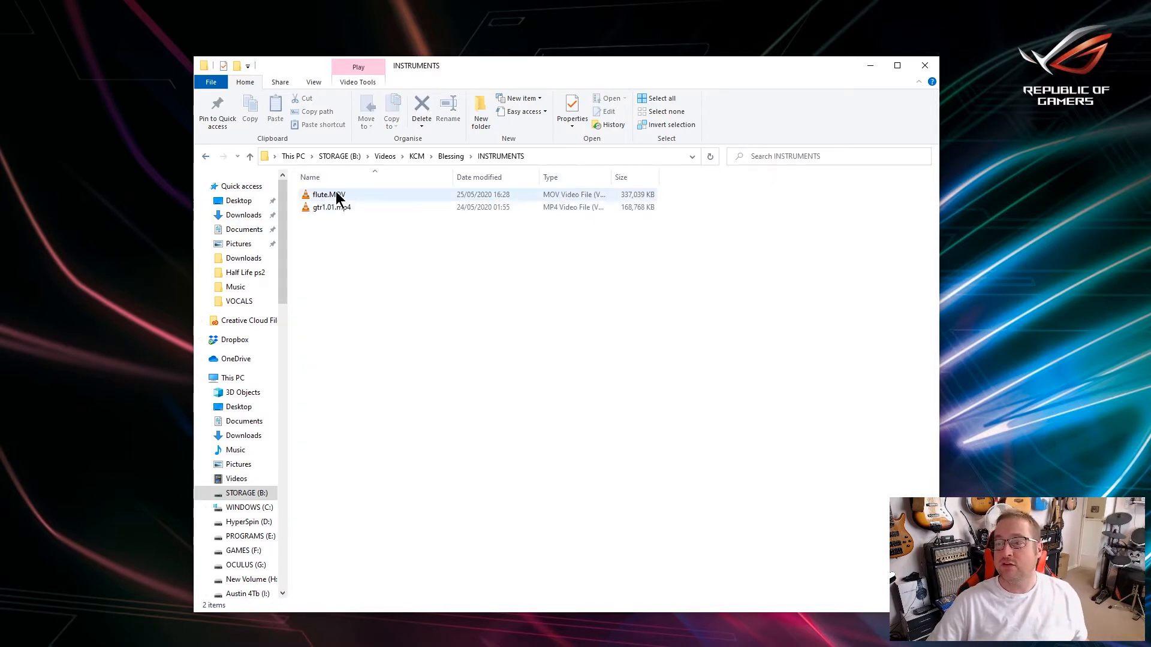
left_click(206, 157)
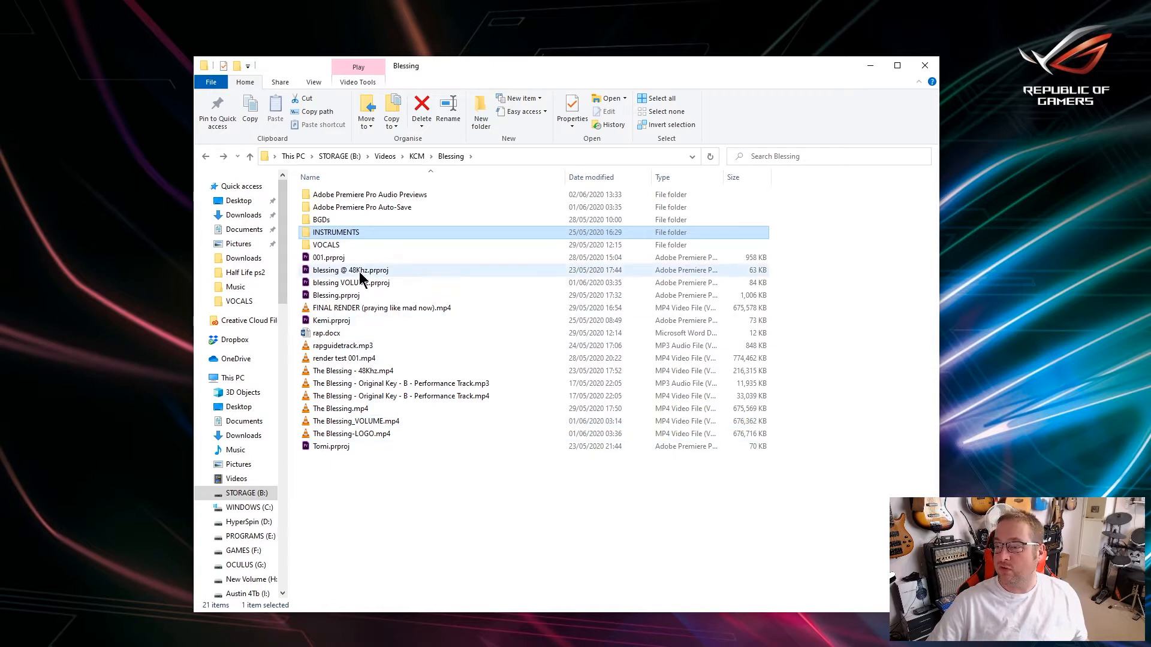
Step: Enlarge the Blessing folder's items to large icons and open the VOCALS folder
scroll(416, 320, "up", 5, "ctrl")
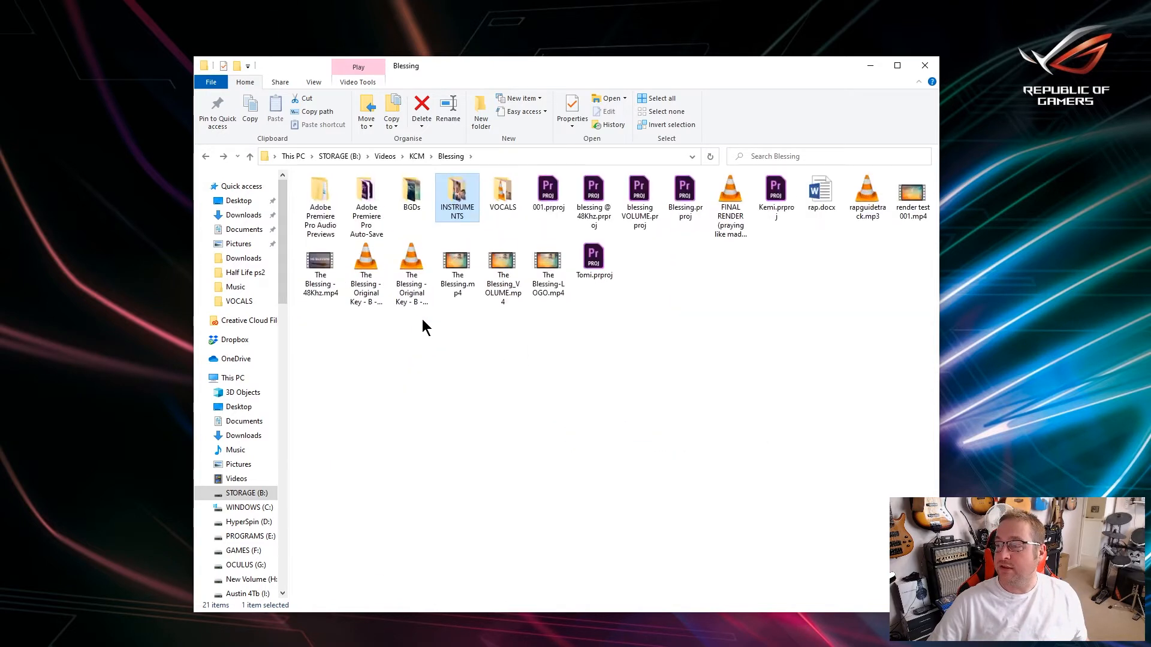
scroll(426, 326, "up", 2, "ctrl")
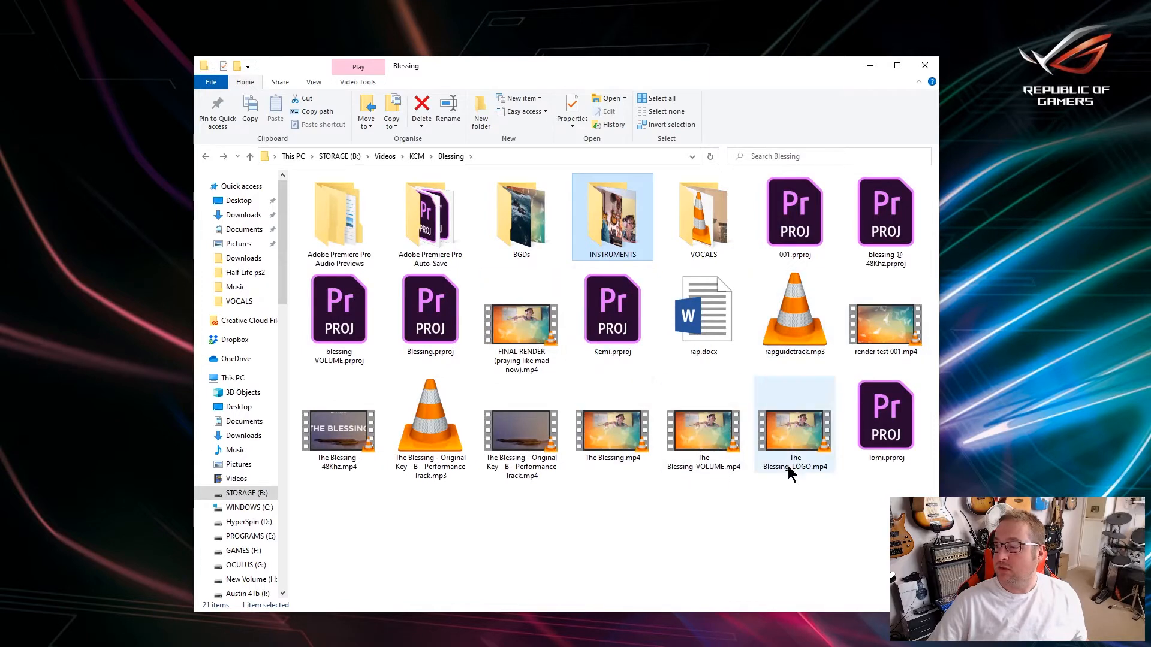
left_click(724, 225)
double_click(724, 225)
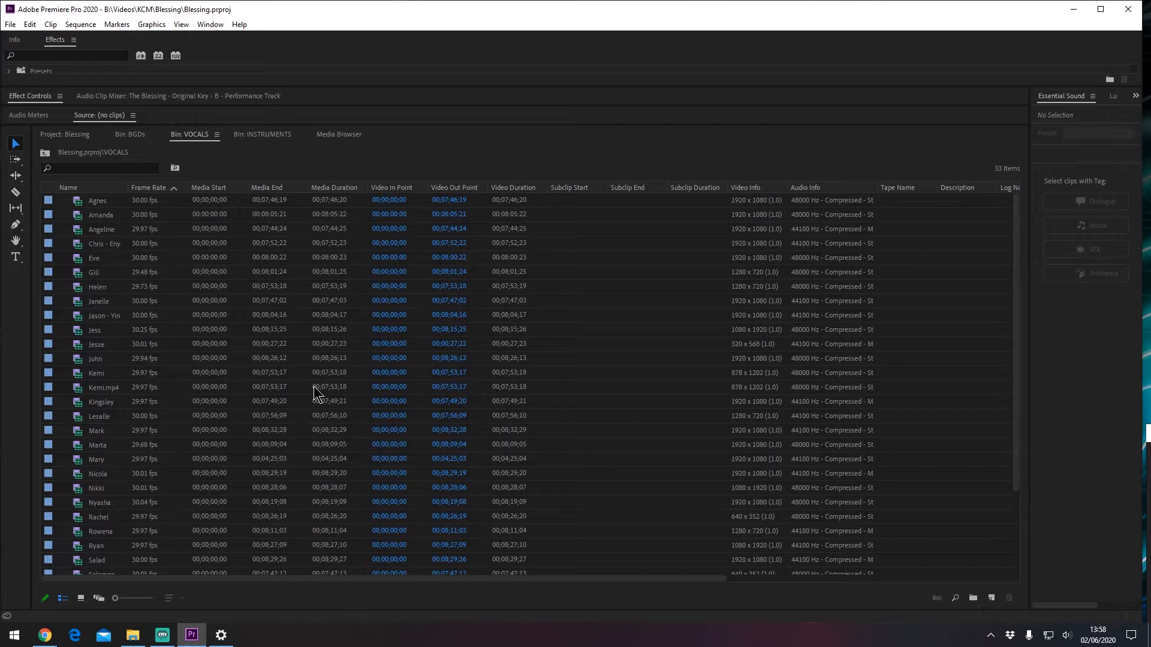
Step: Show the Blessing project's root bins in Premiere Pro and collapse the VOCALS and BGDs bins
left_click(82, 136)
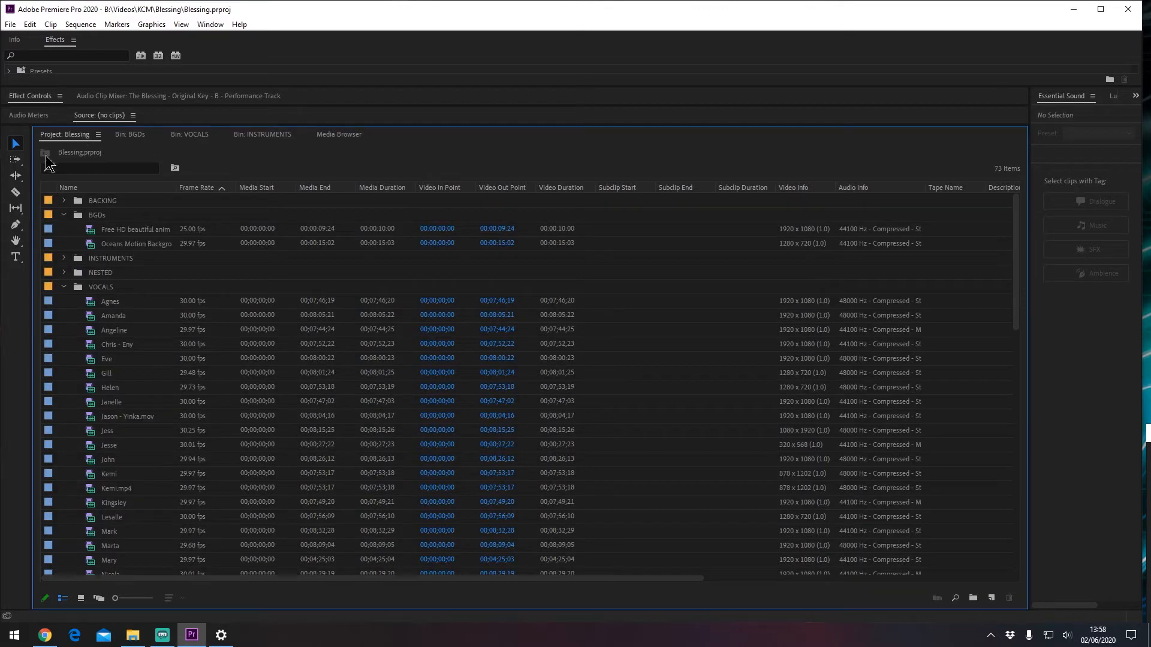
left_click(63, 287)
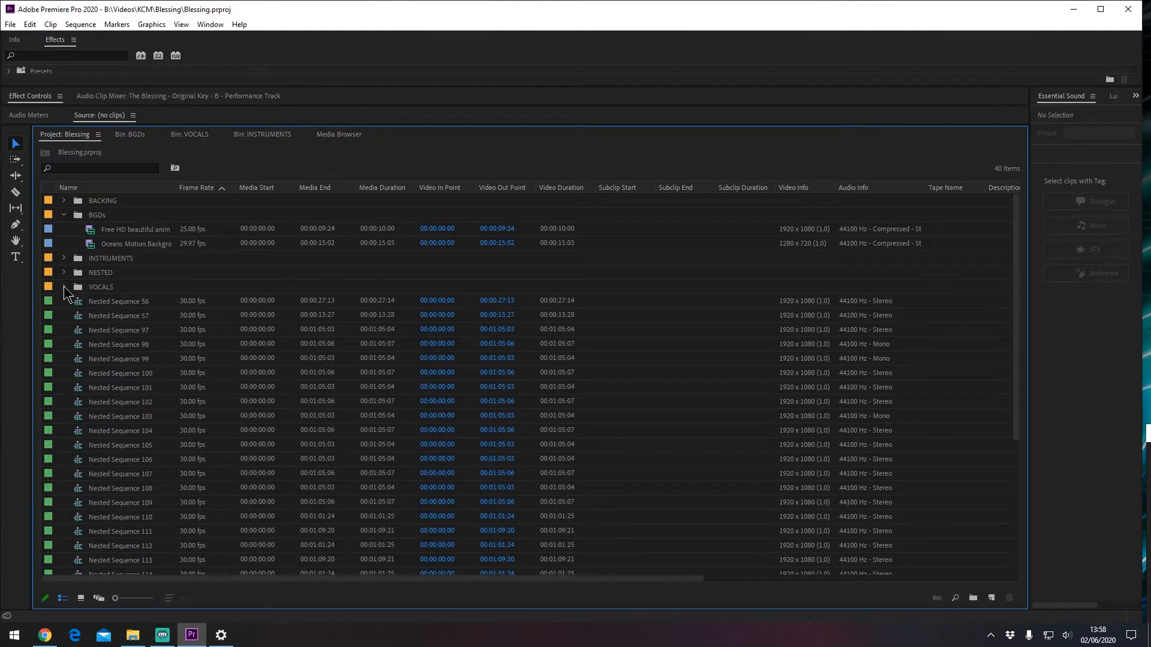
left_click(63, 215)
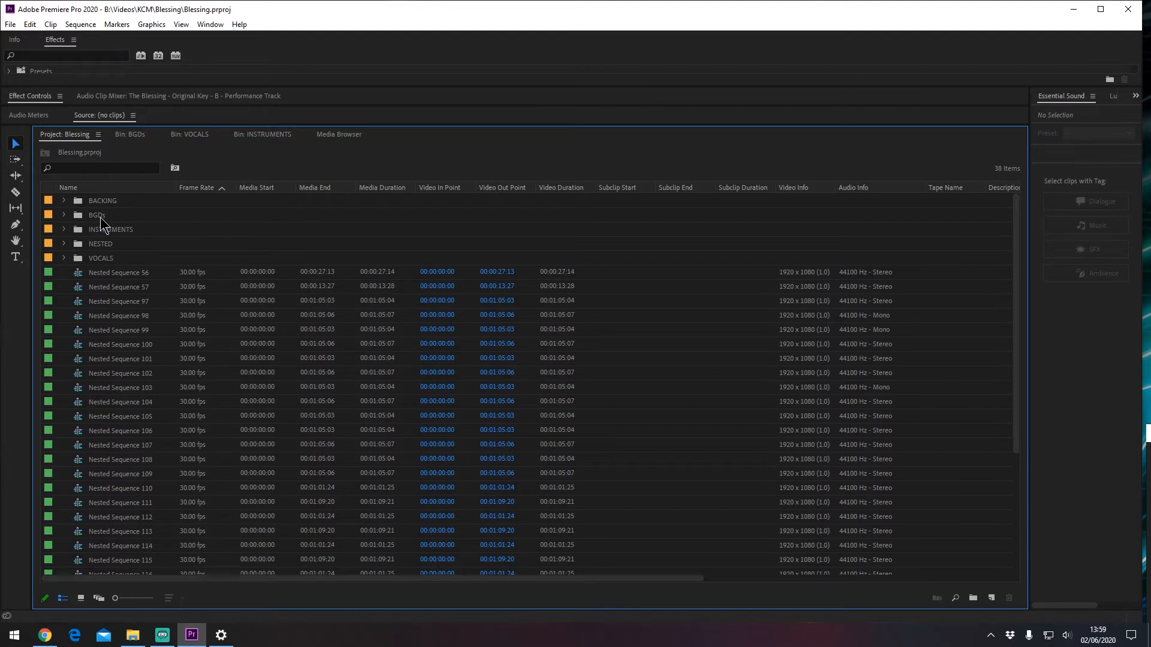
Step: Check the contents of the BACKING and INSTRUMENTS bins, collapsing each one again
left_click(63, 200)
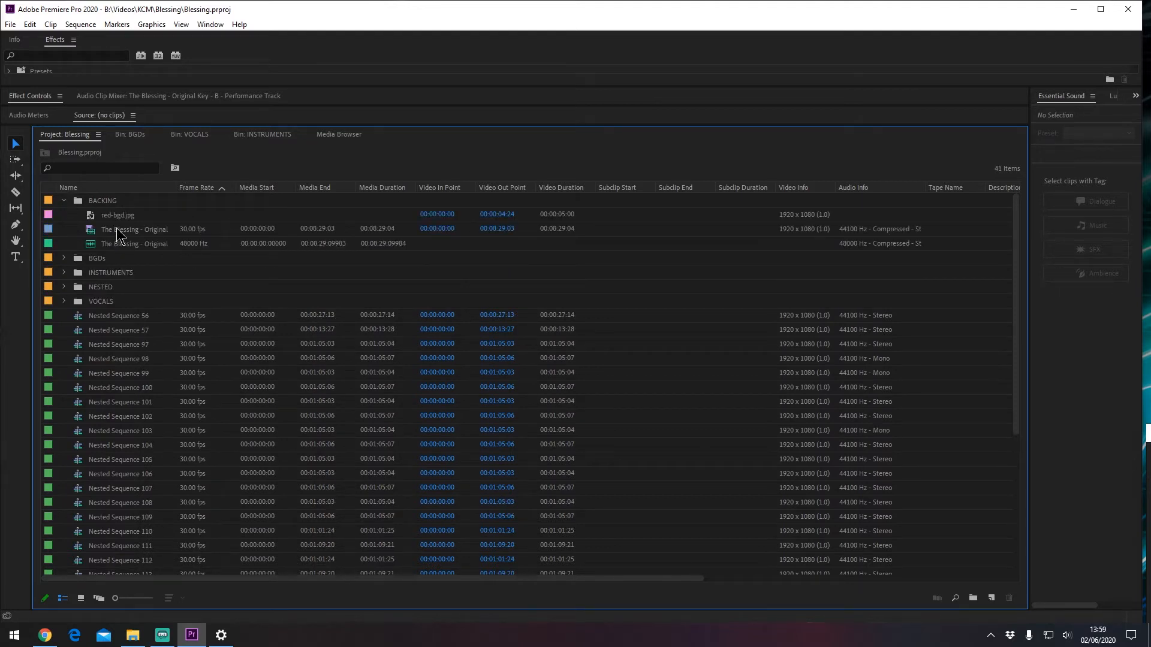
left_click(63, 201)
left_click(64, 231)
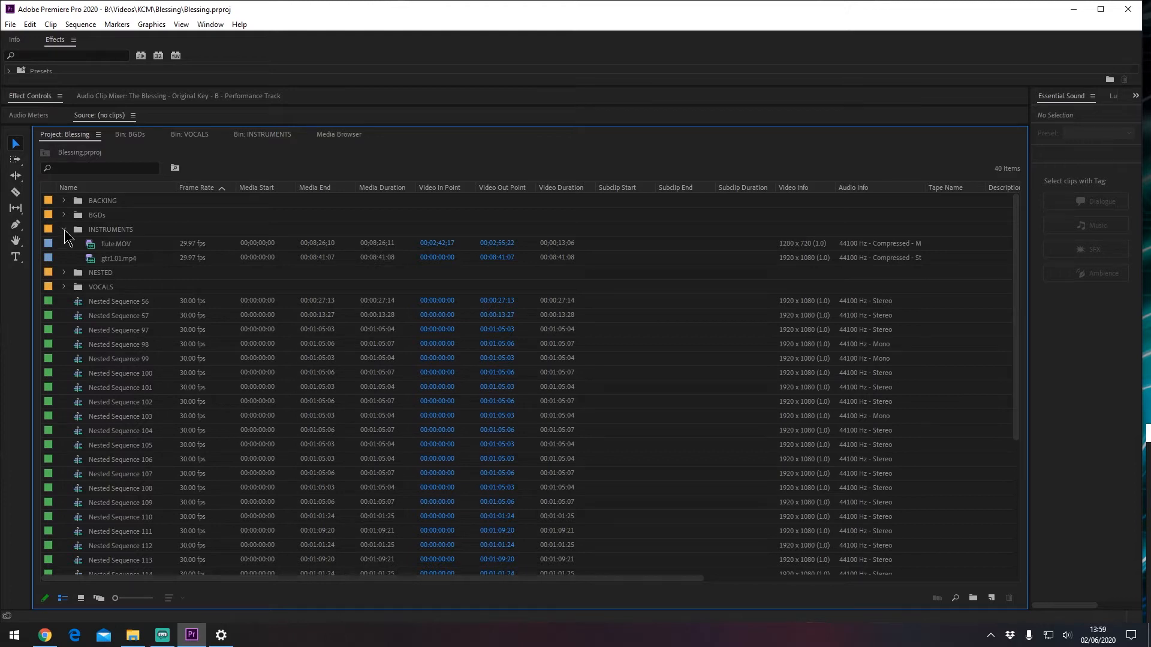
left_click(64, 229)
Step: Expand the VOCALS bin and look through all of its clips down to the main sequence
left_click(63, 257)
scroll(174, 374, "down", 9)
scroll(178, 479, "down", 4)
scroll(172, 490, "up", 13)
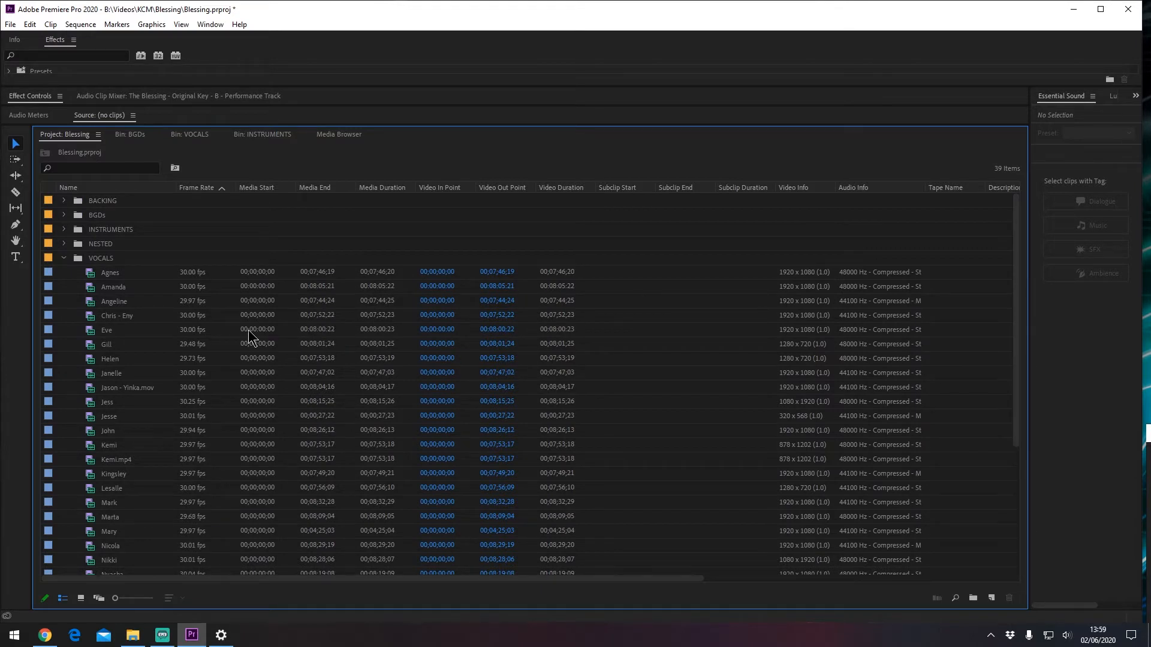
scroll(288, 470, "down", 5)
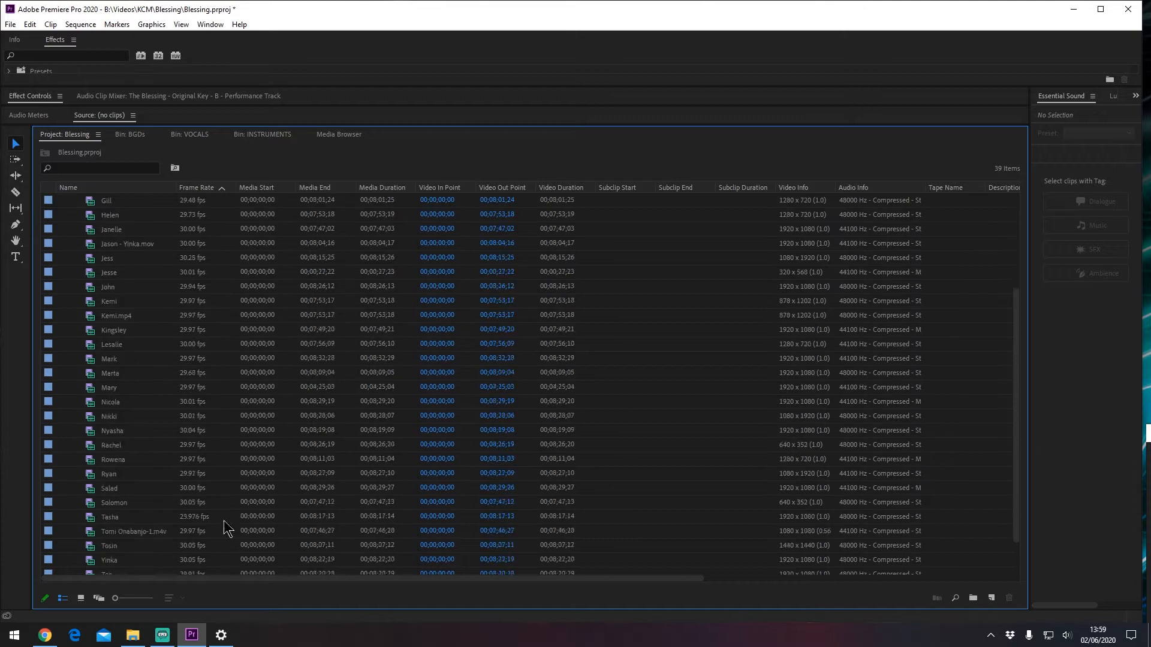
double_click(148, 572)
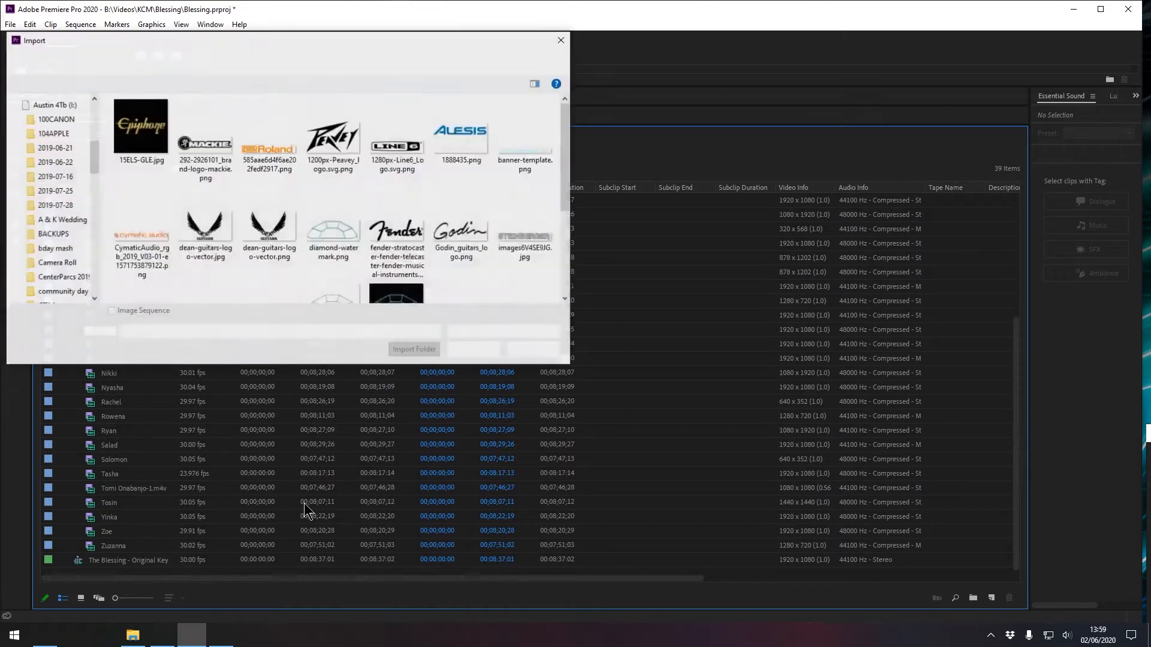
key("Escape")
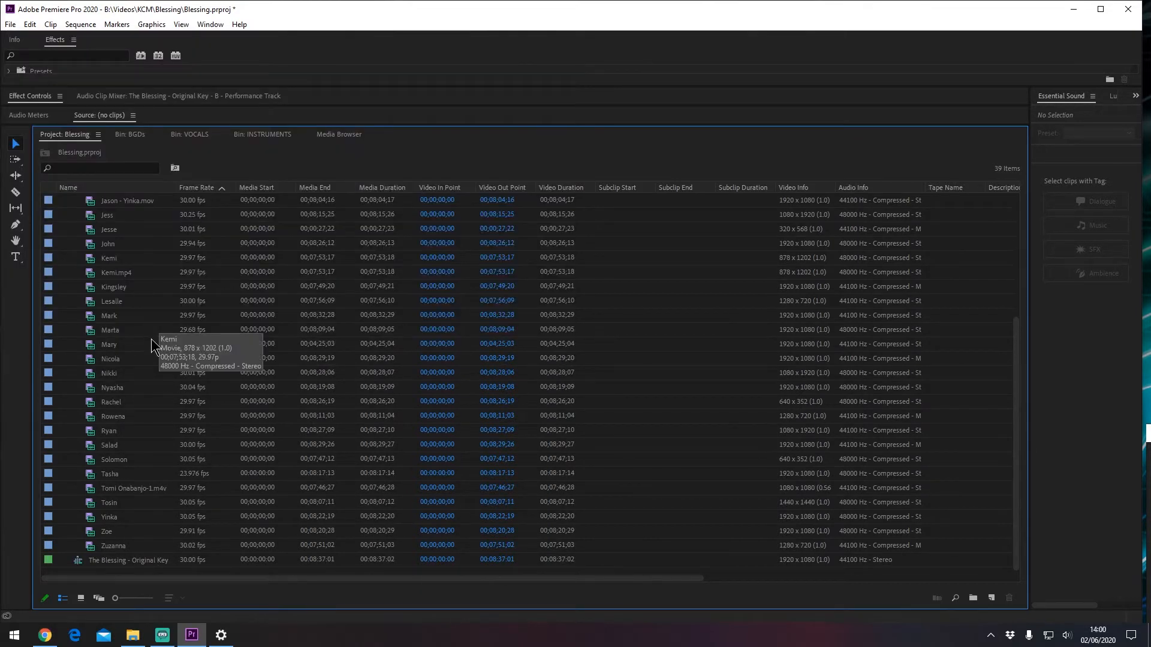
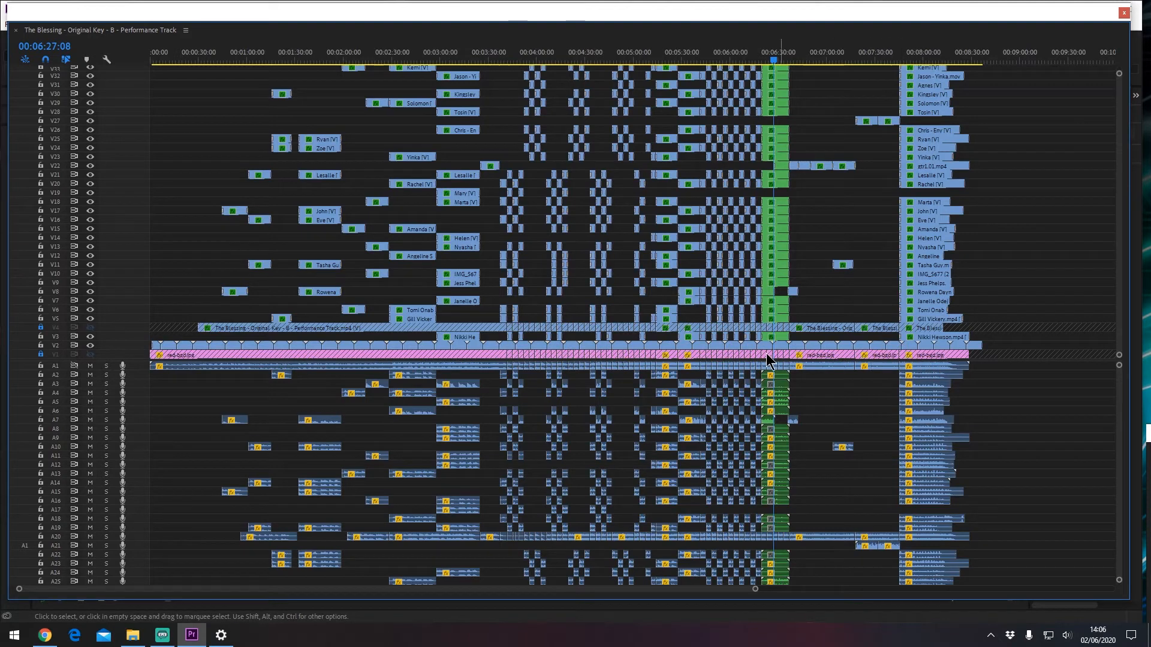
Step: Examine the full stack of video and audio tracks in The Blessing performance track sequence
scroll(1123, 243, "up", 9)
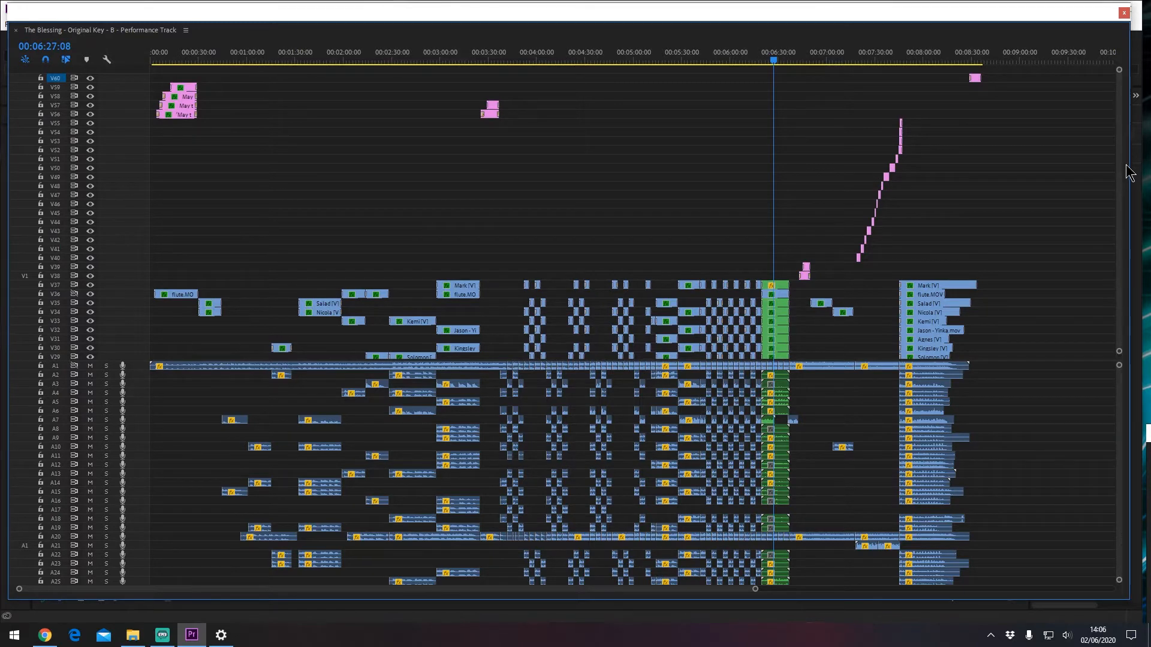
scroll(1129, 173, "down", 9)
scroll(1130, 446, "down", 4)
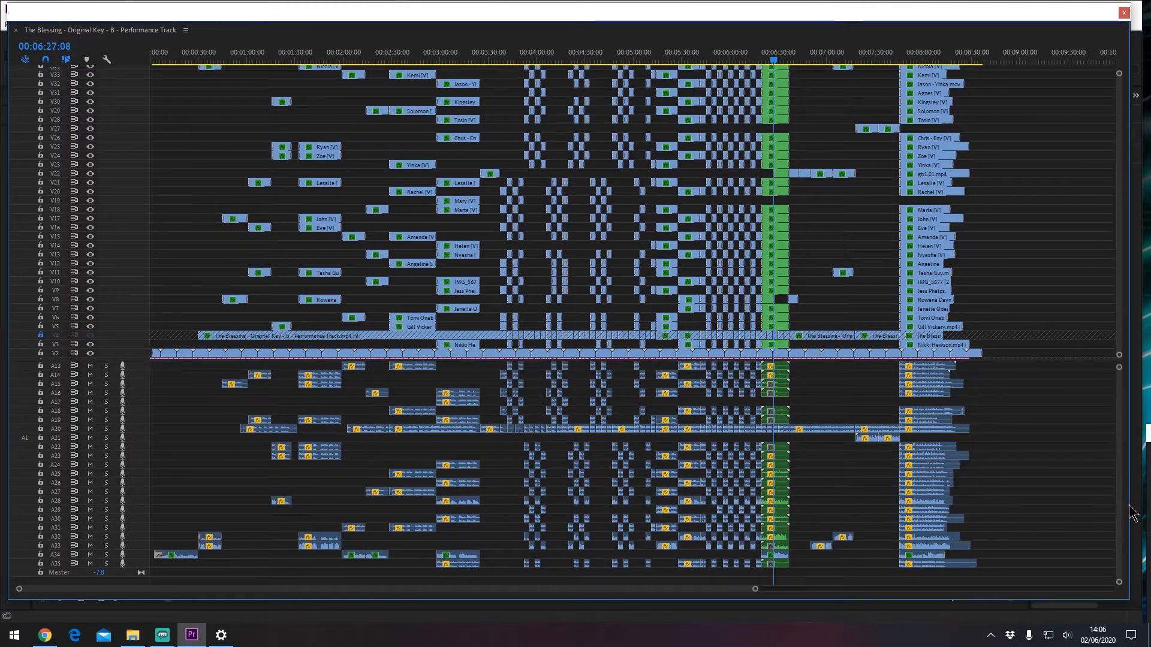
scroll(1138, 426, "up", 4)
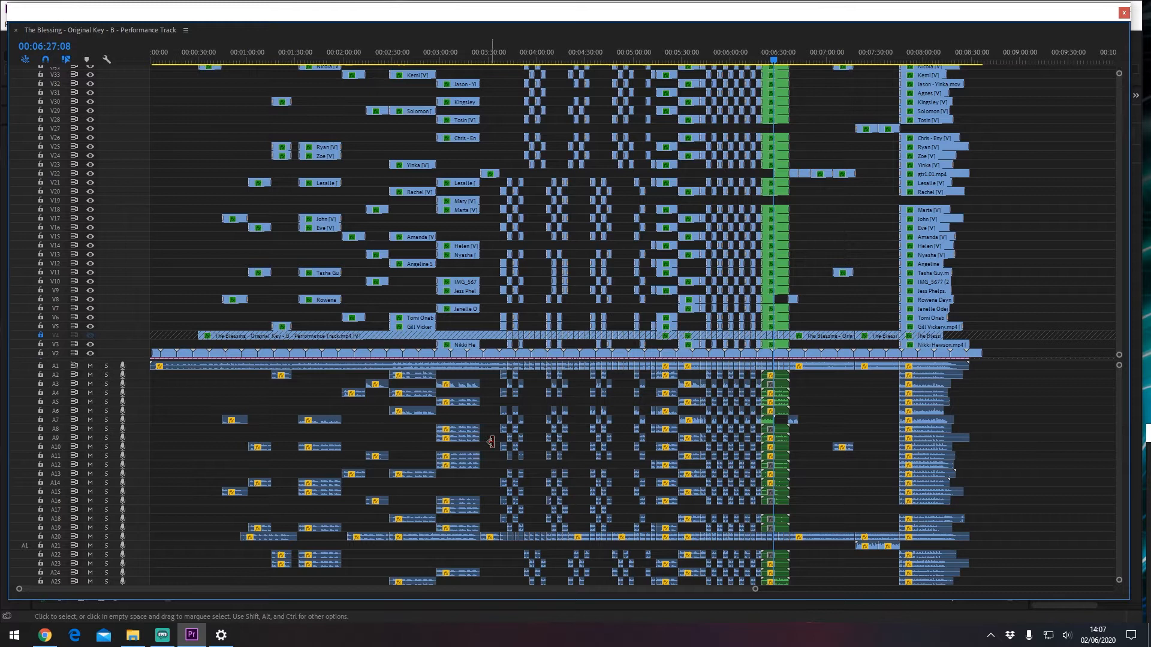
Step: Select the vocal clips on V13 and V14 just after 00:03:00 to locate their linked audio
left_click(455, 256)
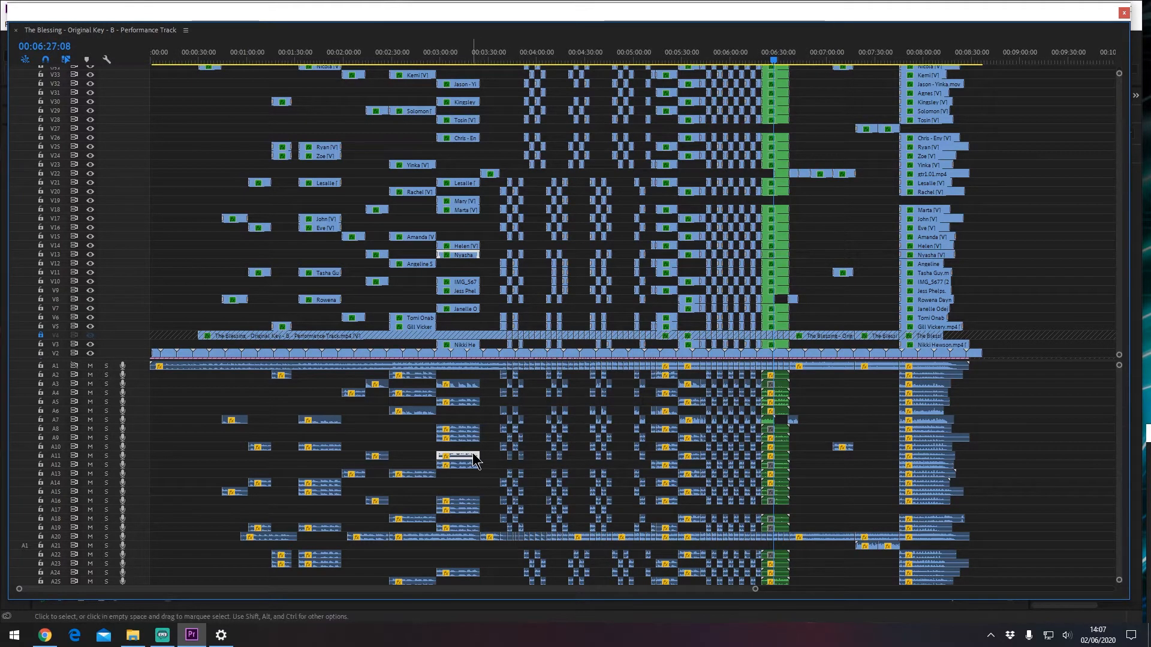
left_click(468, 246)
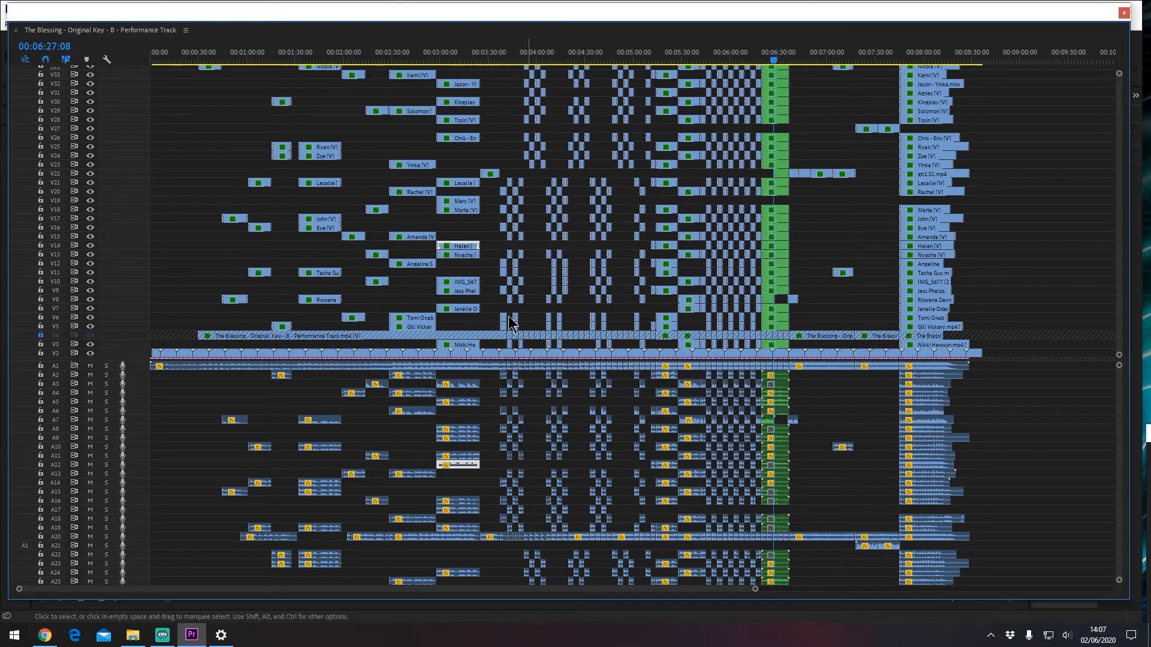
left_click_drag(471, 287, 865, 298)
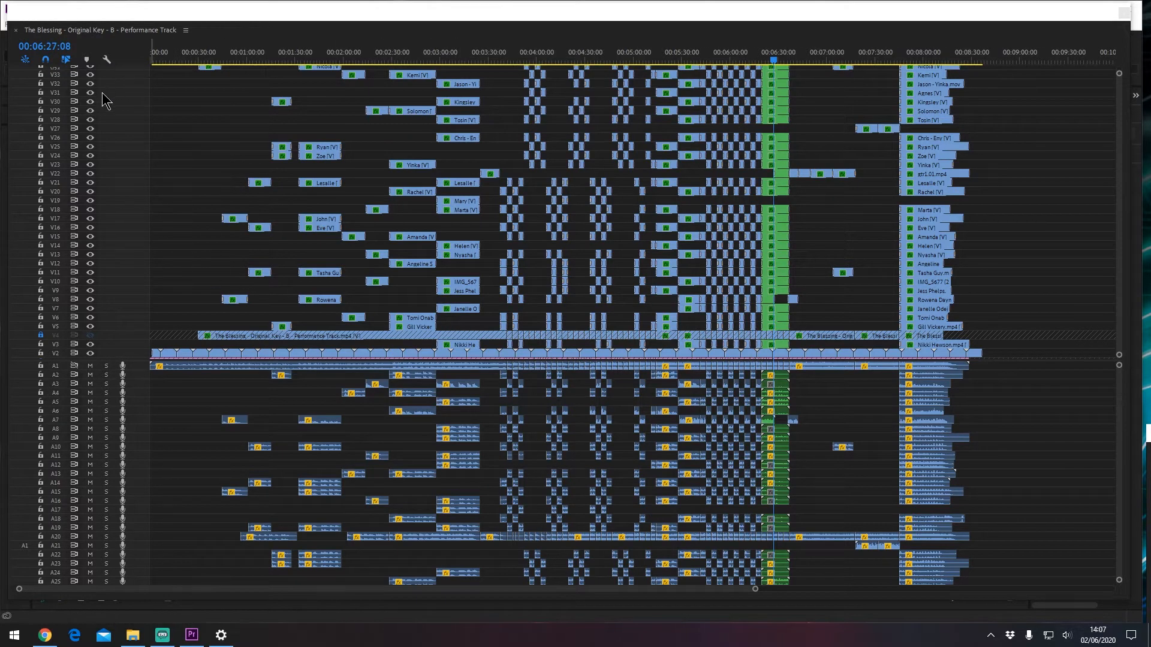
Step: Turn off the output of all video tracks, unlock V4 and turn on output for V4 only
left_click(89, 75)
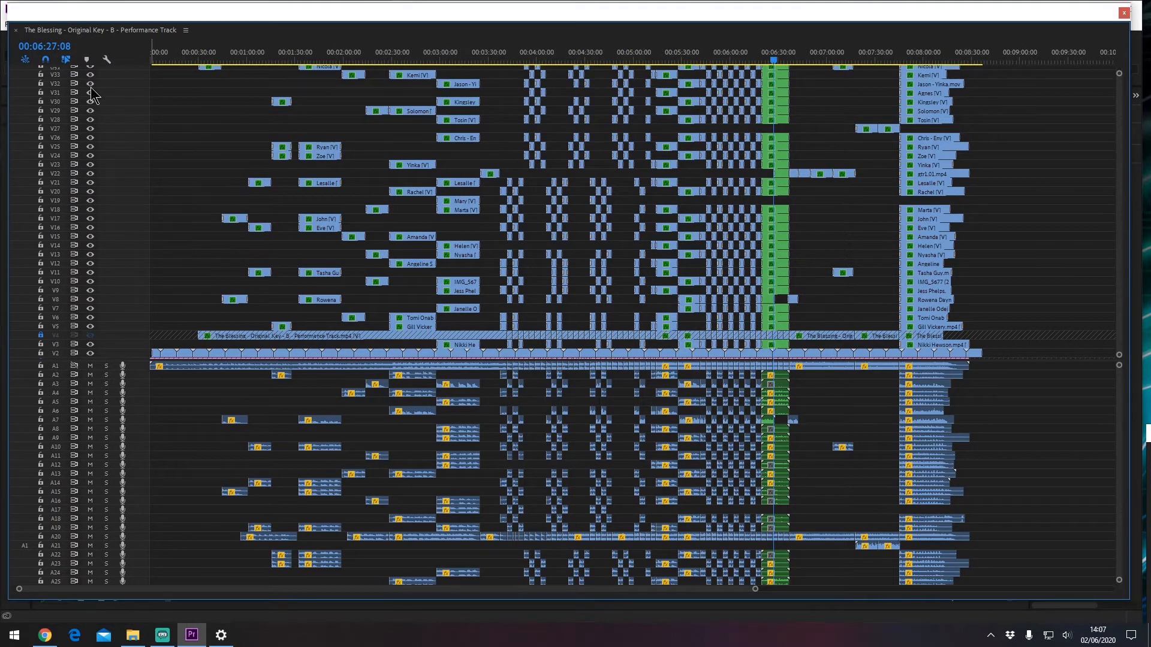
left_click(90, 92, "shift")
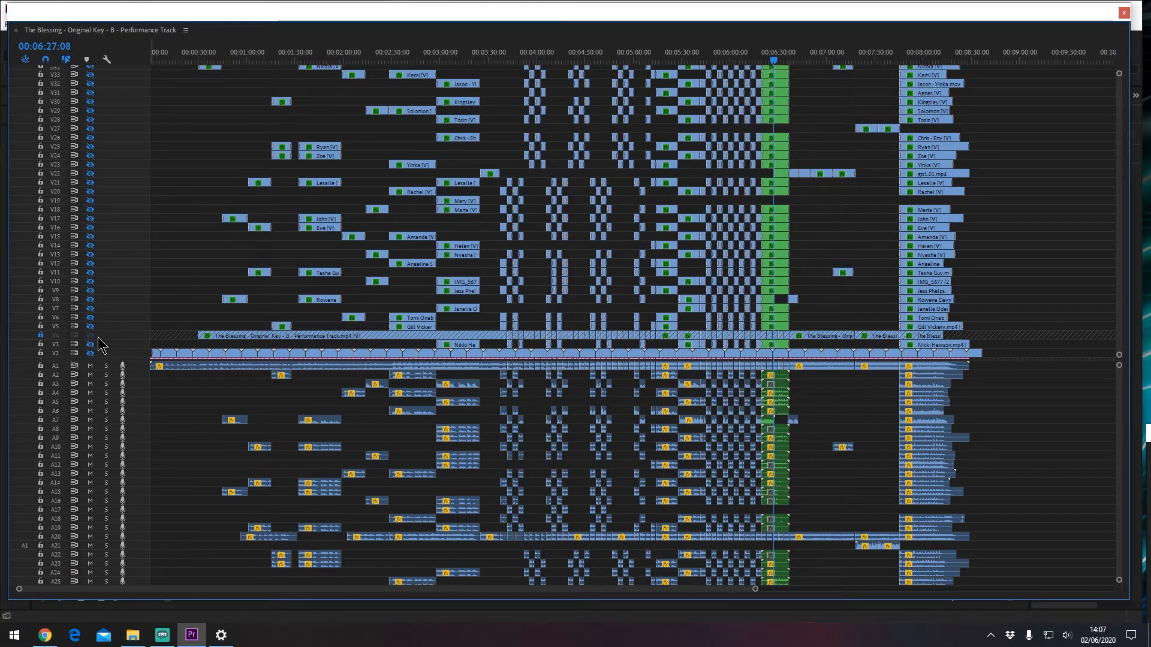
left_click(40, 335)
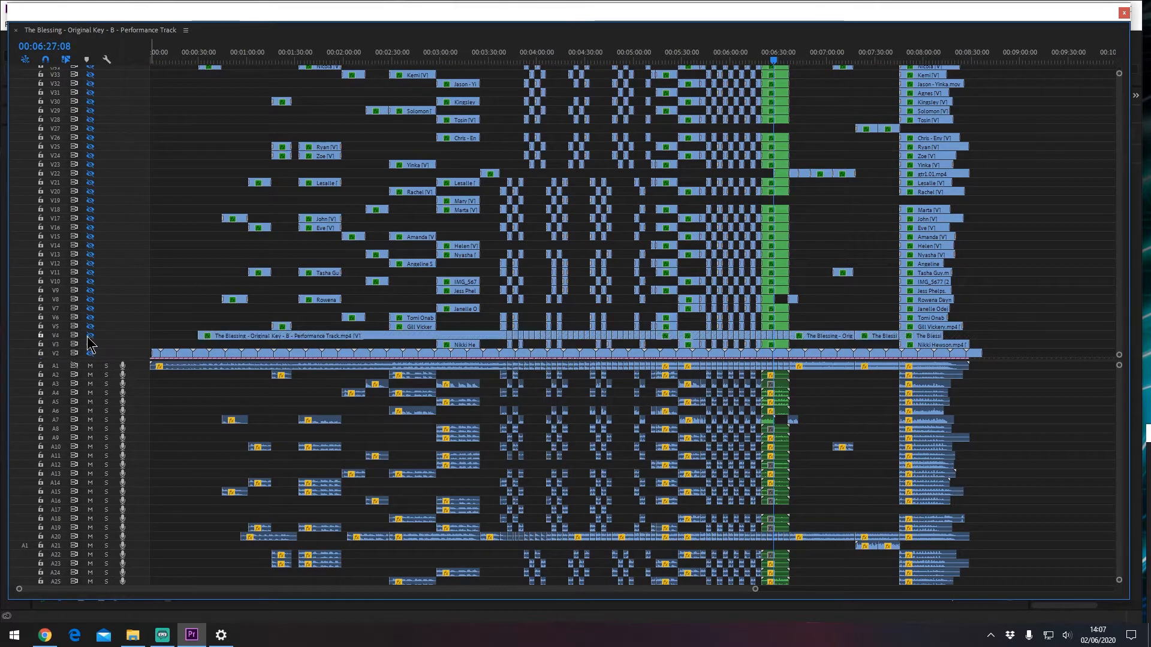
left_click(91, 336)
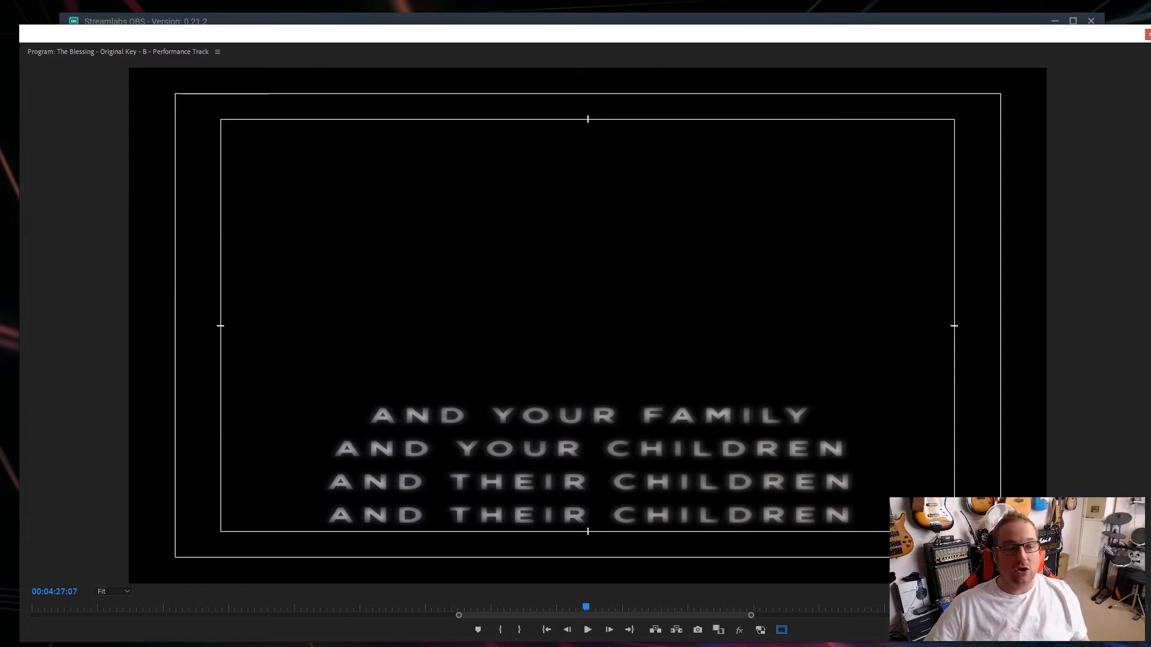
Step: Turn output back on for all video tracks except V4, and enlarge the timeline's video area to show V1
key("Delete")
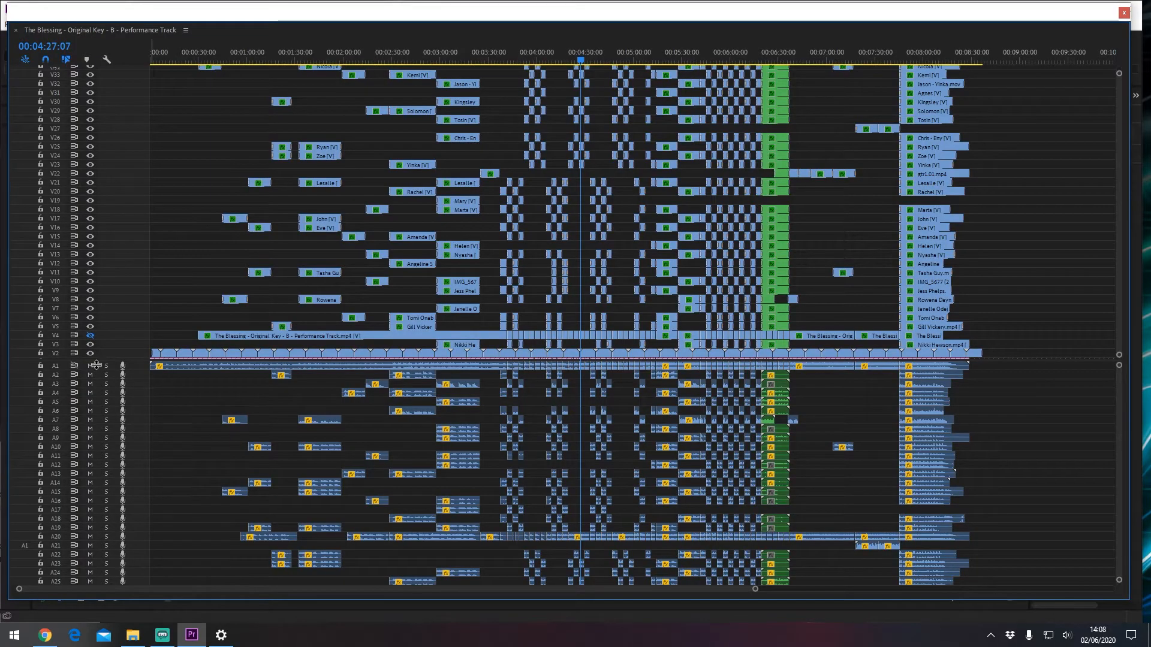
left_click_drag(96, 365, 99, 380)
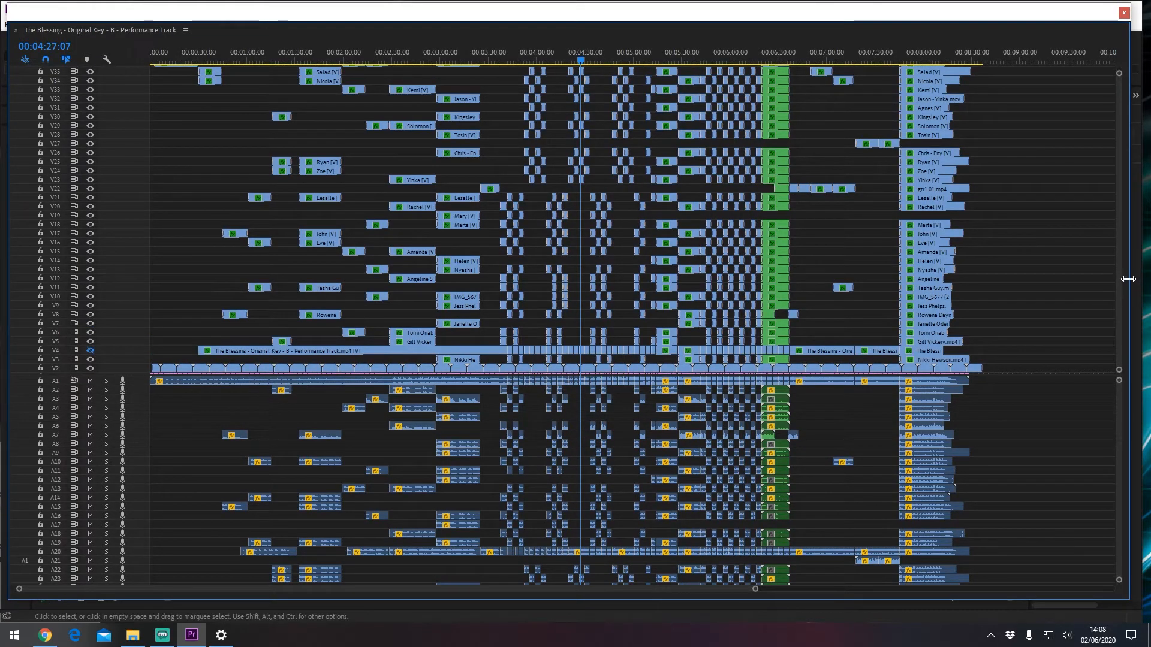
scroll(252, 336, "down", 1)
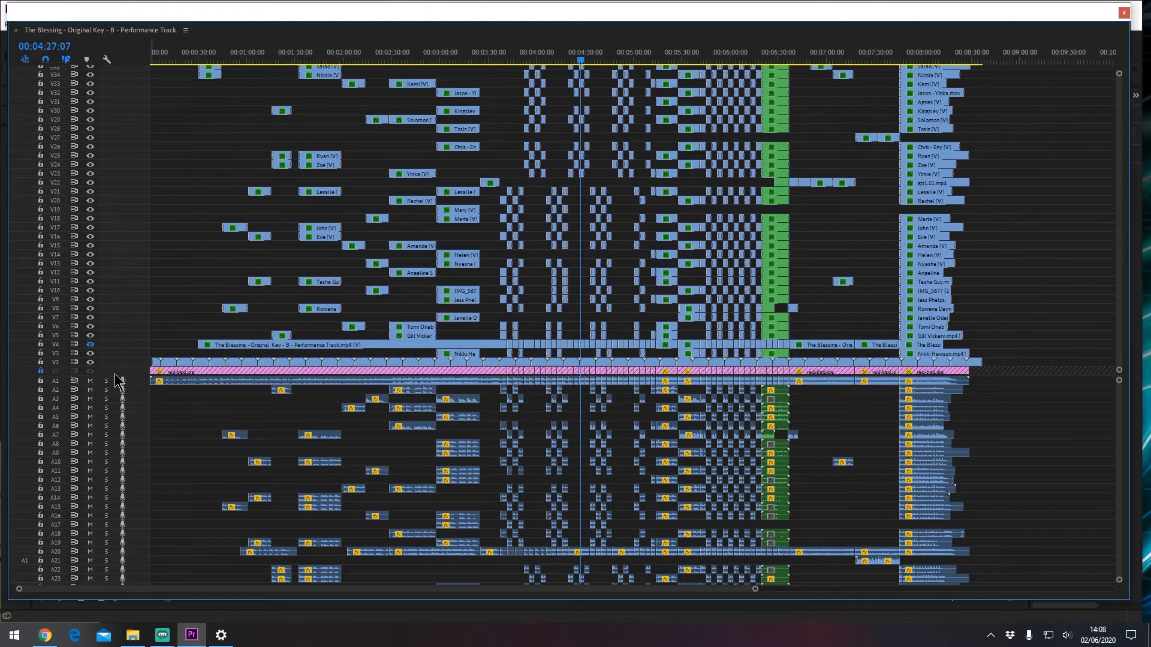
Step: Unlock video track V1, which holds the red background image
left_click(90, 372)
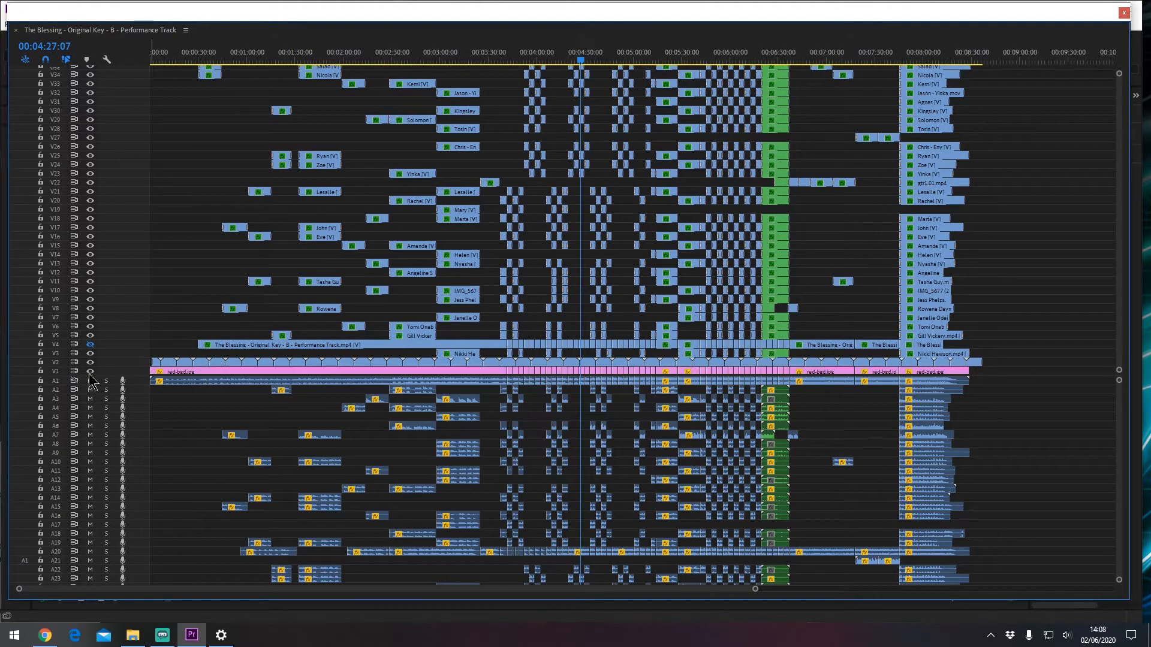
left_click(40, 372)
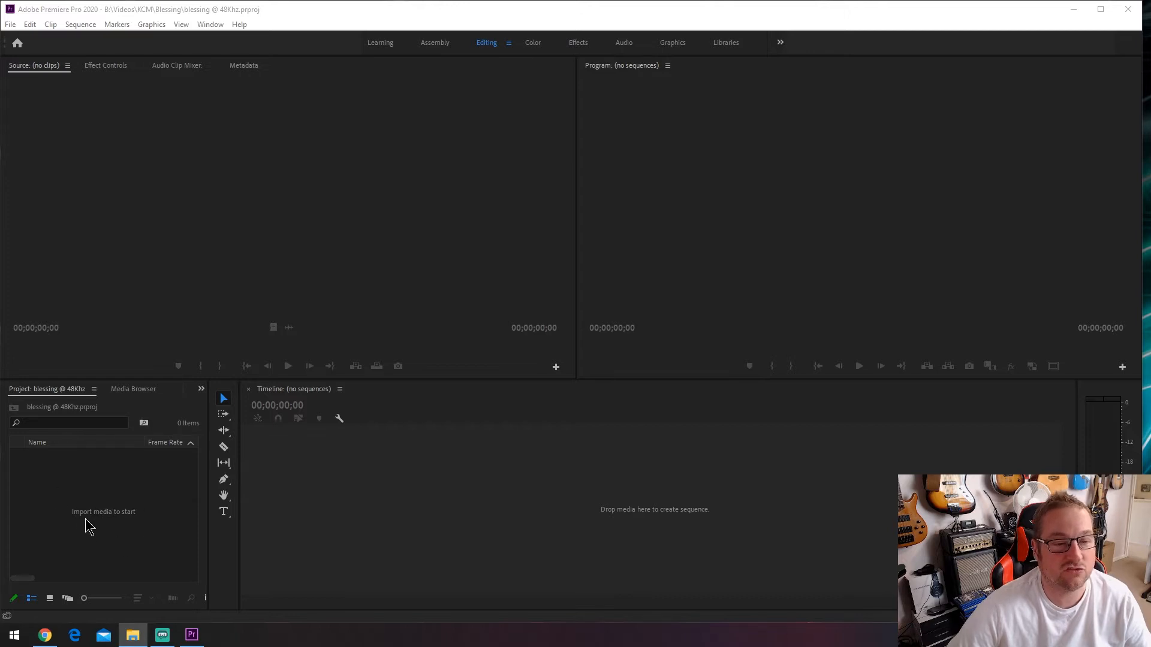
Step: Import The Blessing - Original Key - B - Performance Track.mp4 from the Videos > KCM > Blessing folder into the empty project
left_click(86, 486)
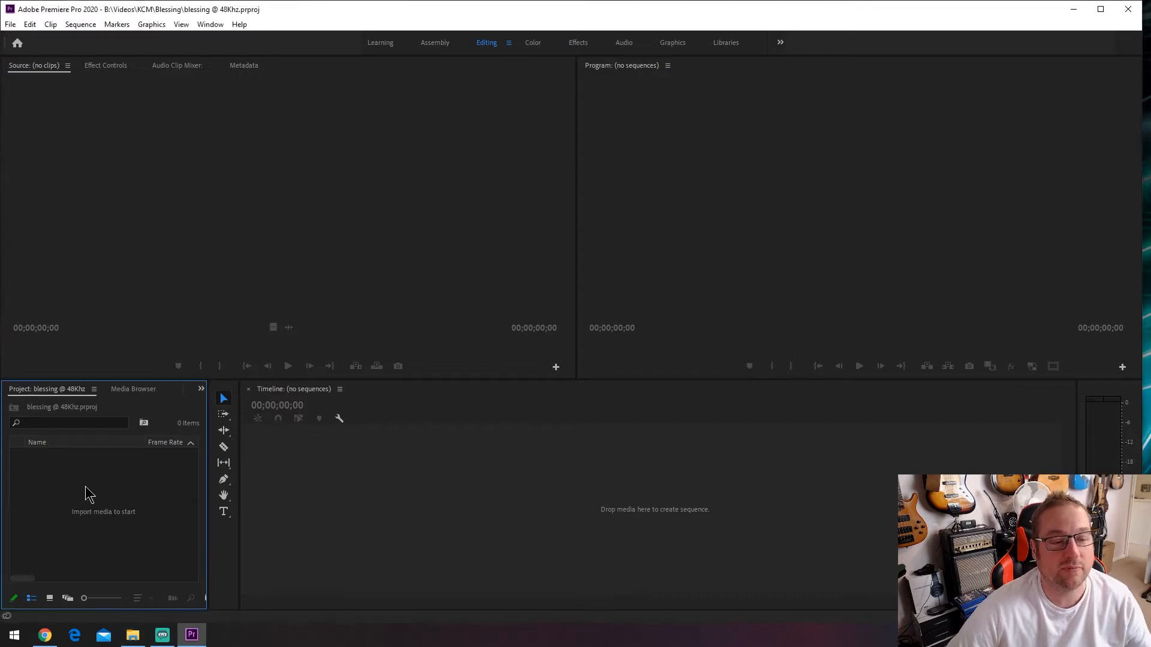
double_click(86, 492)
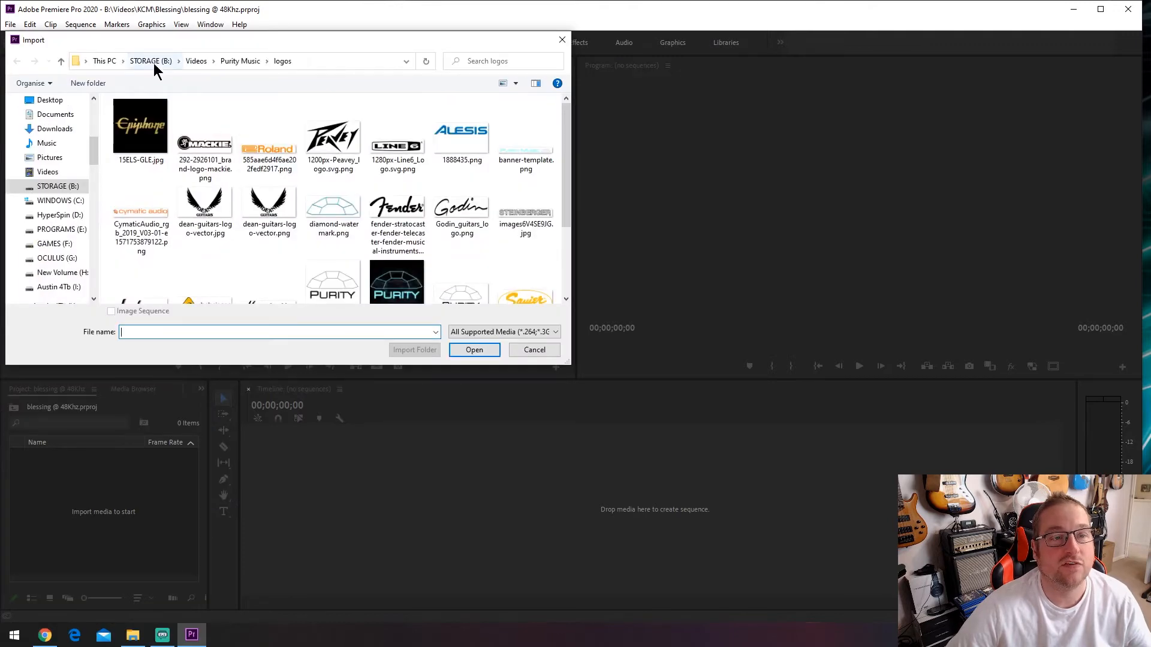
left_click(194, 61)
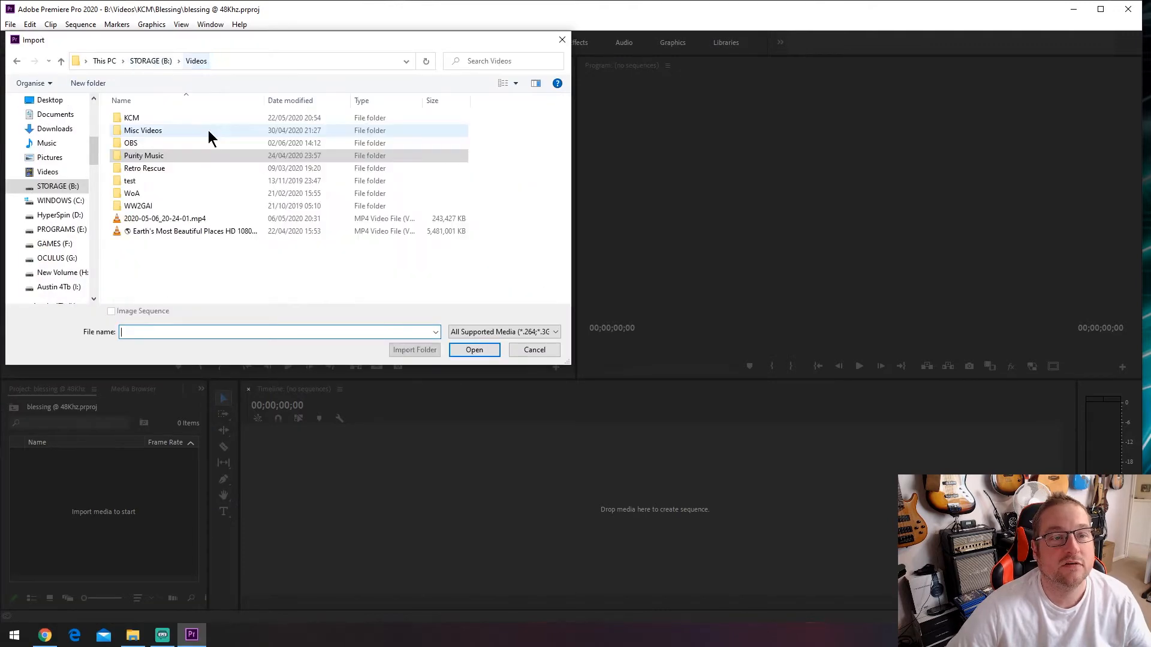
double_click(146, 124)
double_click(248, 126)
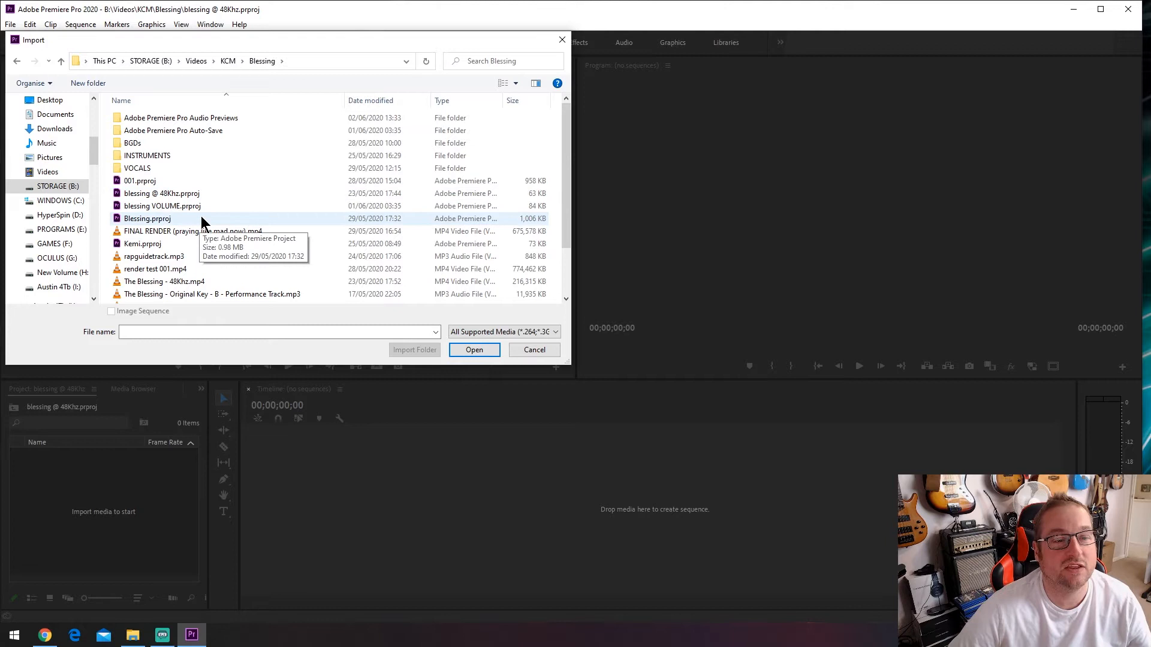
scroll(216, 245, "down", 2)
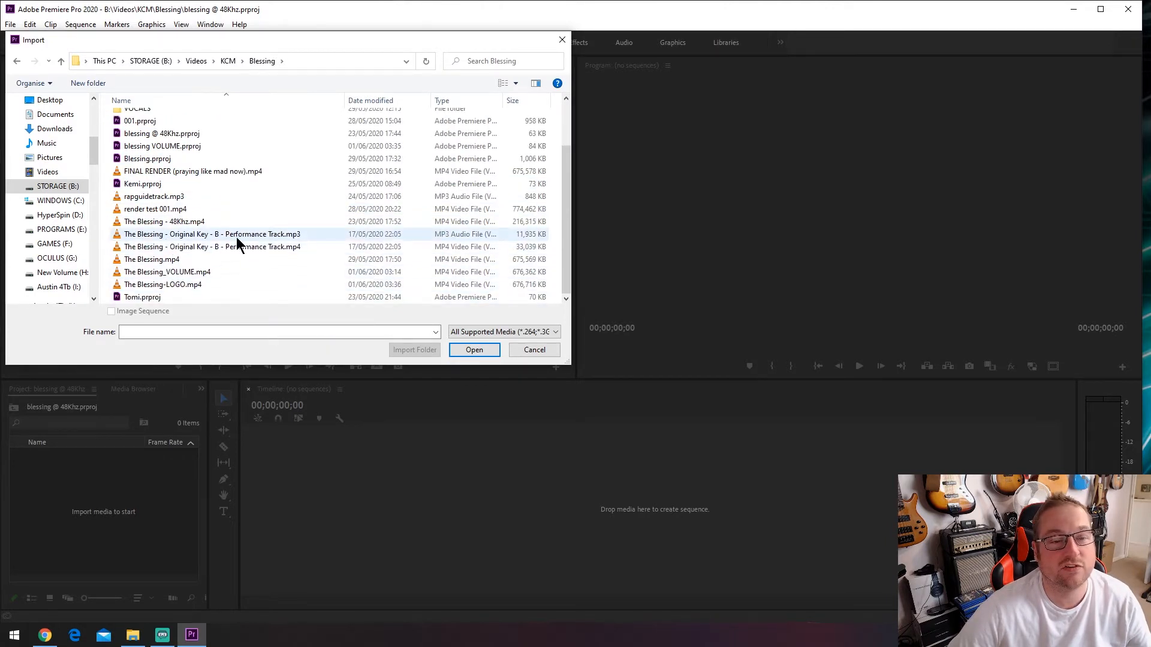
left_click(282, 246)
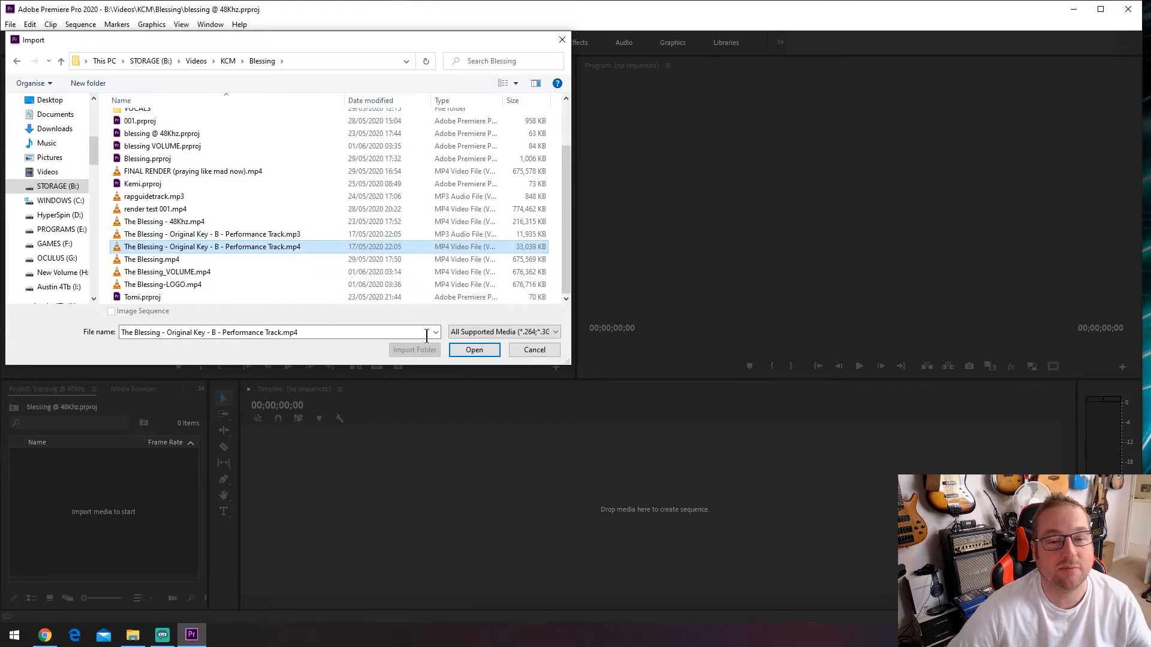
left_click(480, 353)
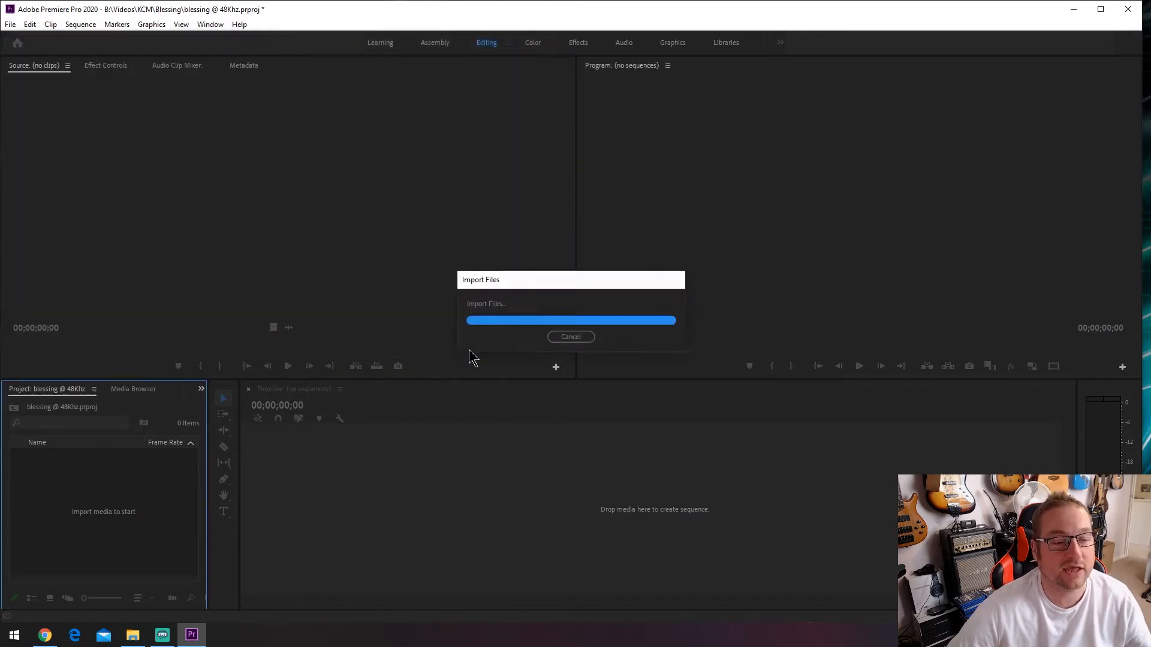
Step: Create a bin named VOCALS in the project beside the performance track
left_click(89, 517)
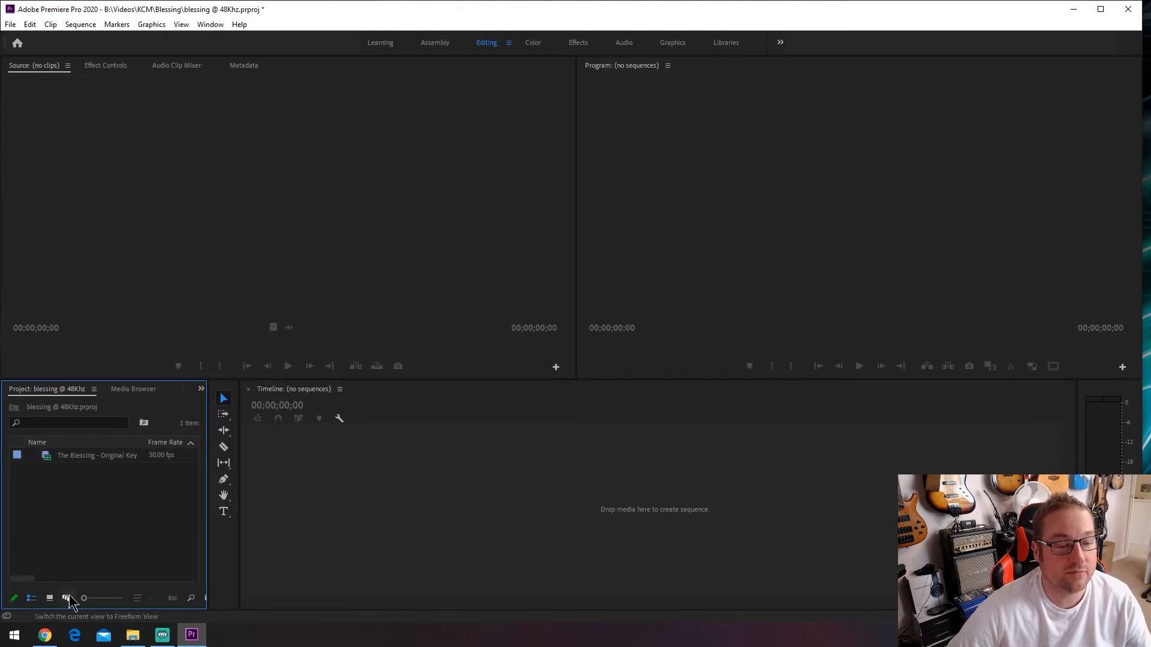
right_click(113, 537)
left_click(186, 336)
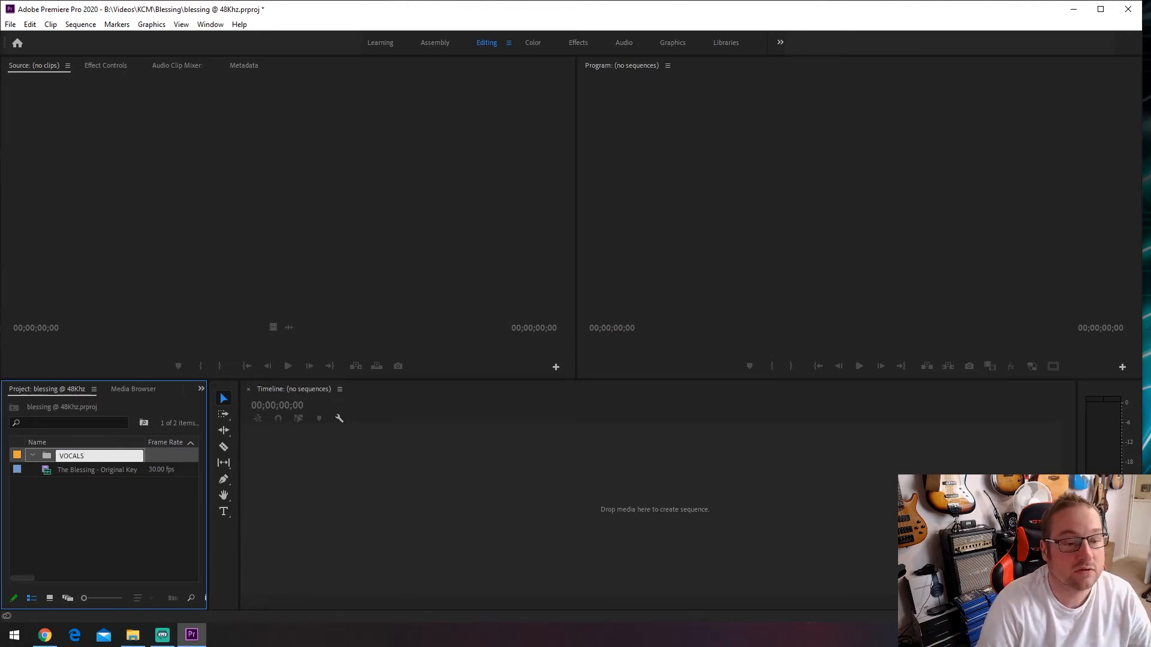
key("Tab")
Step: Open the VOCALS bin and import every video from the Blessing project's VOCALS folder into it
double_click(66, 456)
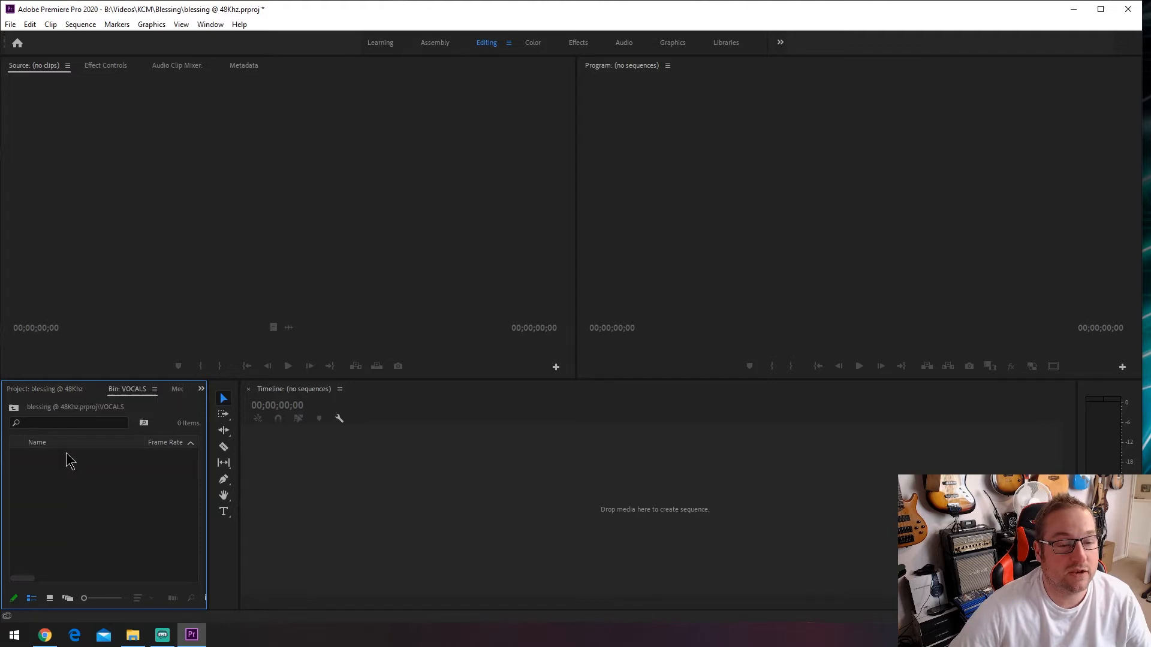
double_click(99, 507)
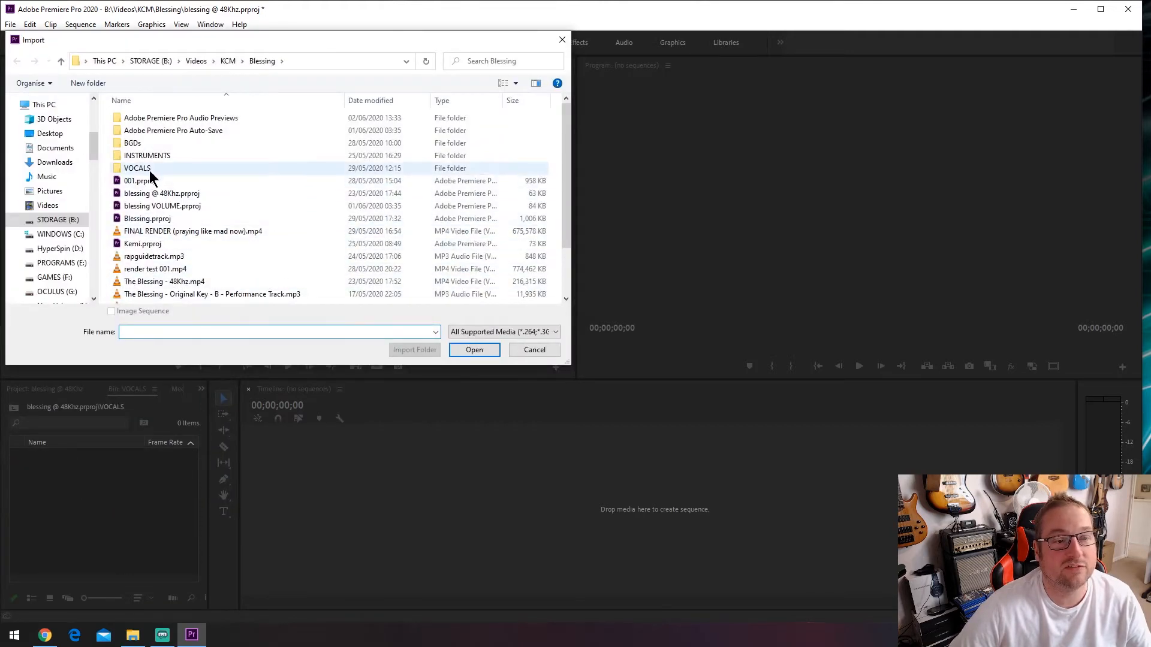
double_click(150, 174)
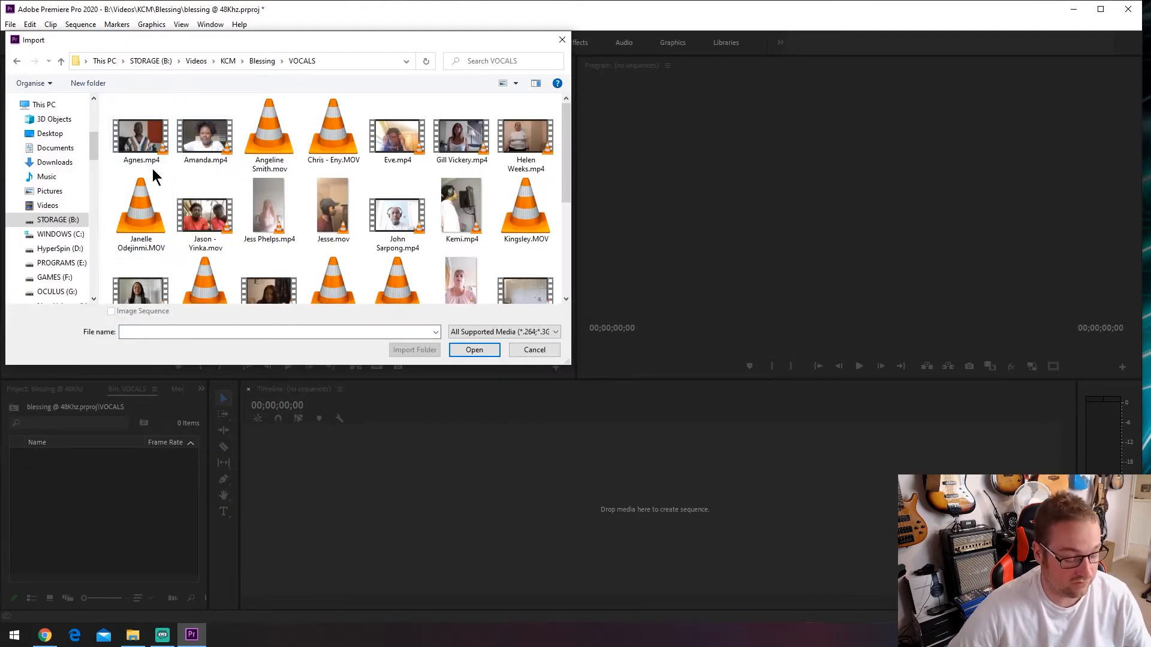
key("ctrl+a")
left_click(475, 350)
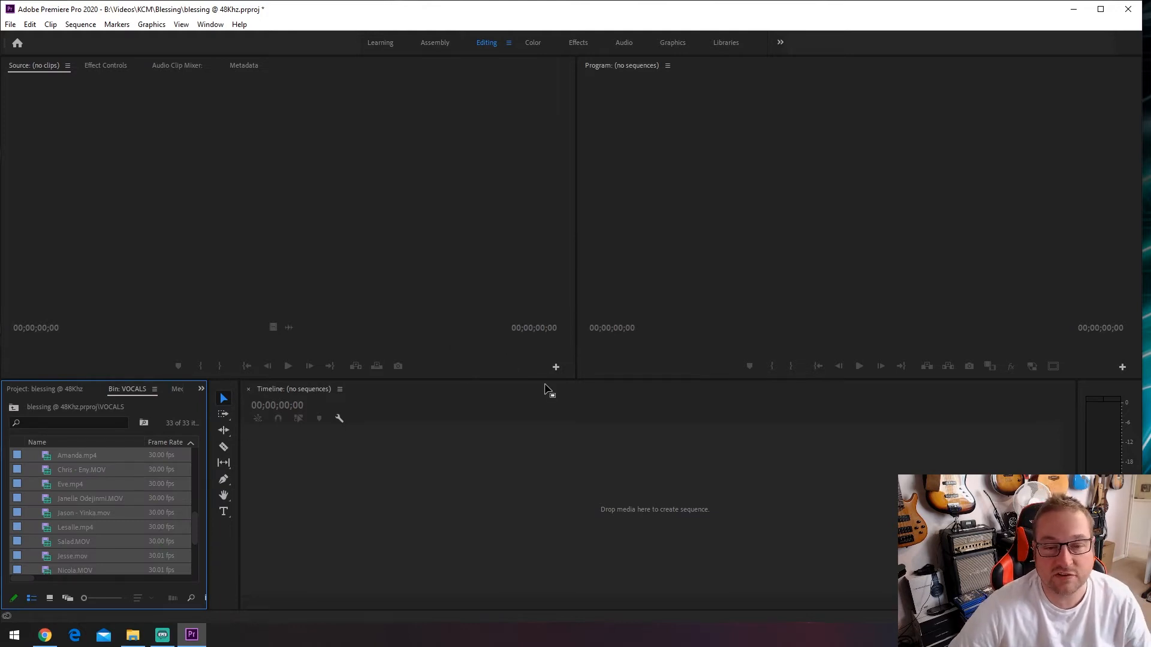
Step: Enlarge the bin and timeline area upward and select the Salad.MOV clip among the imported vocals
left_click_drag(544, 381, 526, 235)
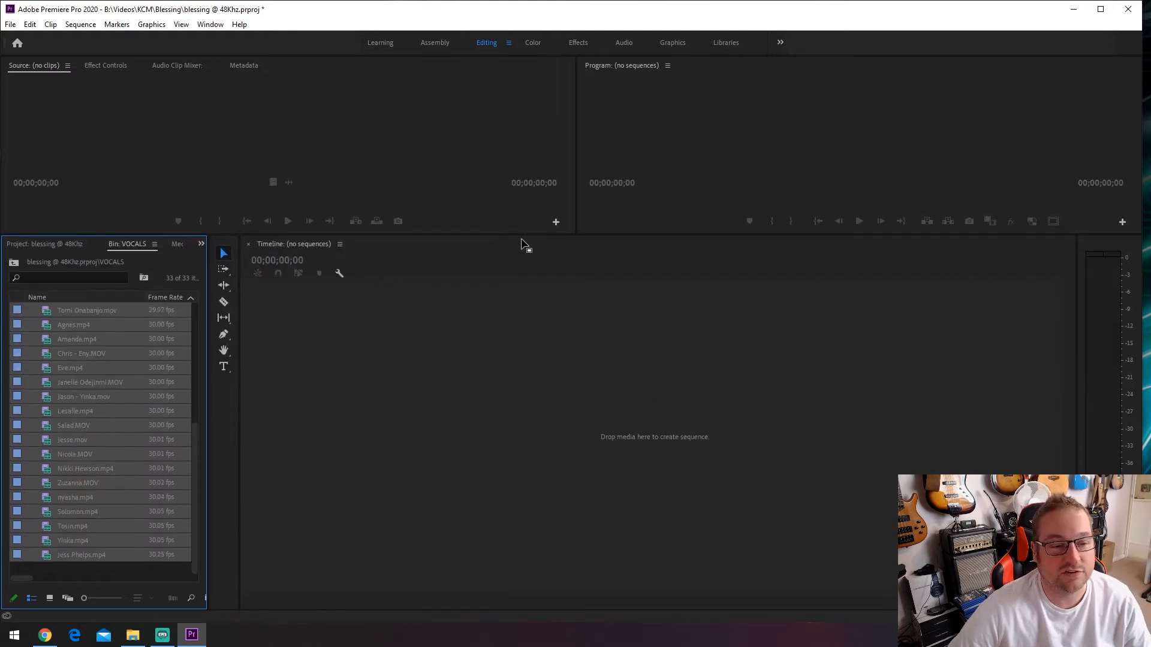
scroll(99, 437, "down", 1)
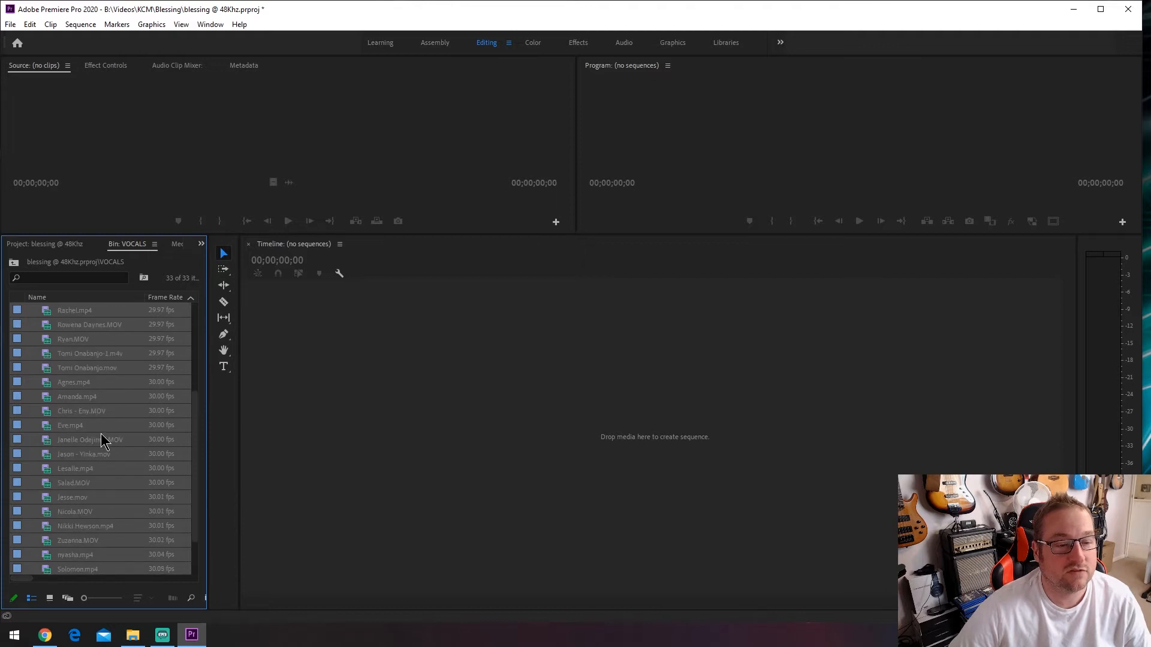
scroll(101, 433, "up", 1)
left_click(88, 435)
left_click(86, 427)
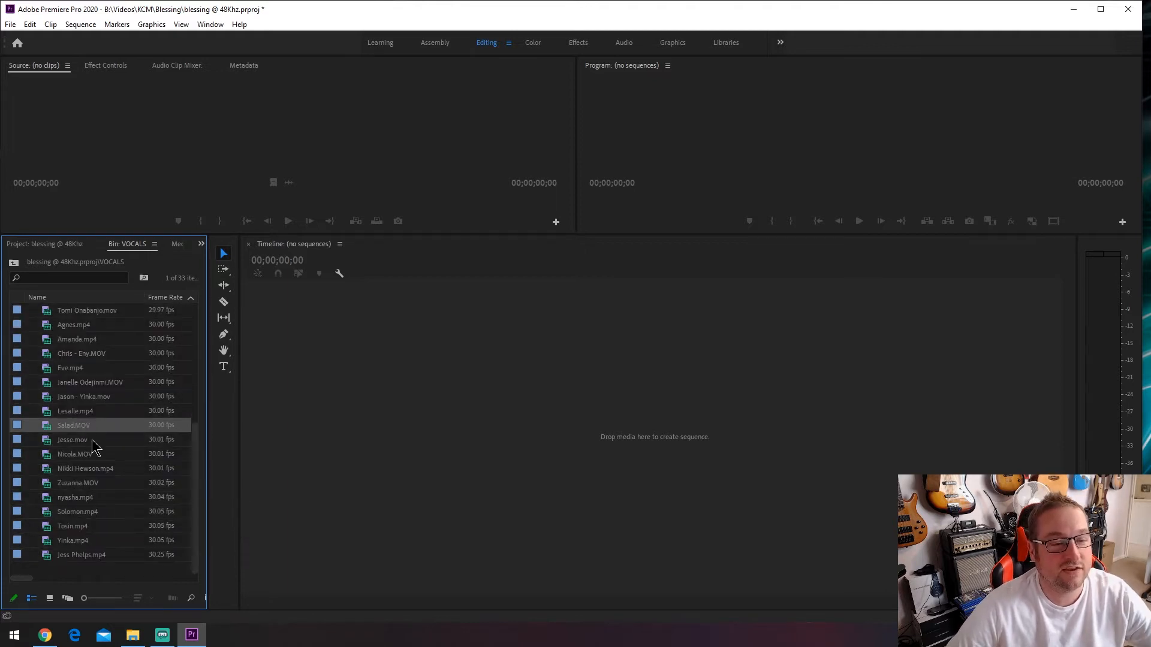
Step: Return to the project's root contents and create a new sequence from the performance track video
left_click(55, 245)
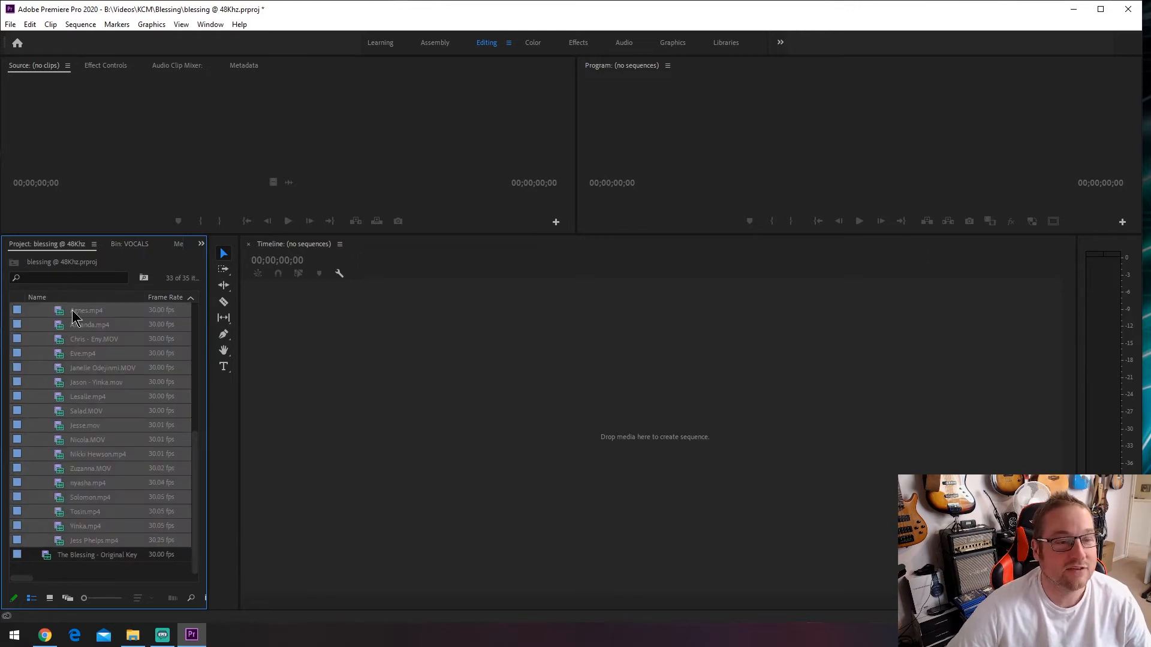
left_click(55, 556)
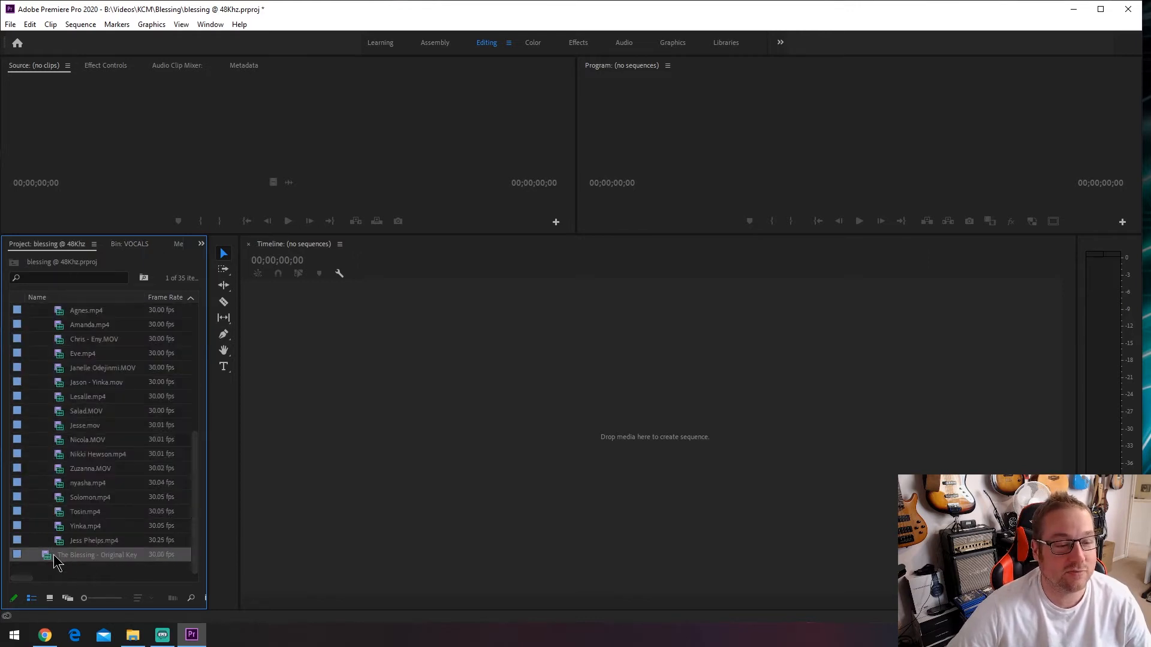
left_click_drag(385, 406, 437, 414)
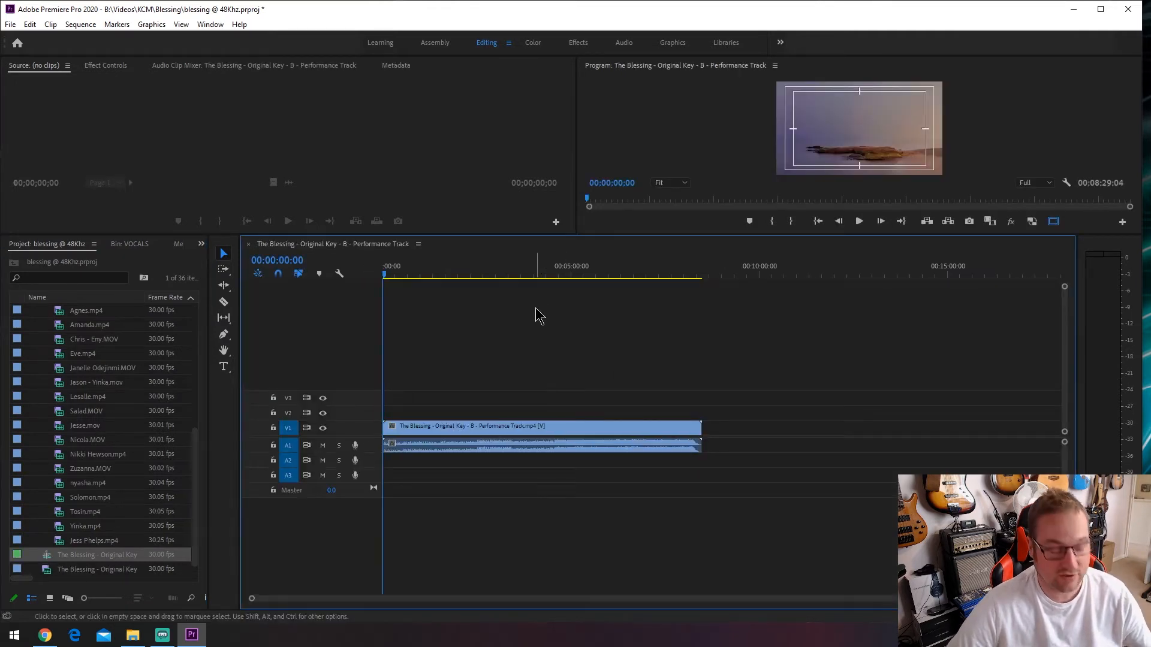
Step: Play the performance track sequence from its start and stop at about 13 seconds
left_click_drag(415, 274, 355, 274)
key("space")
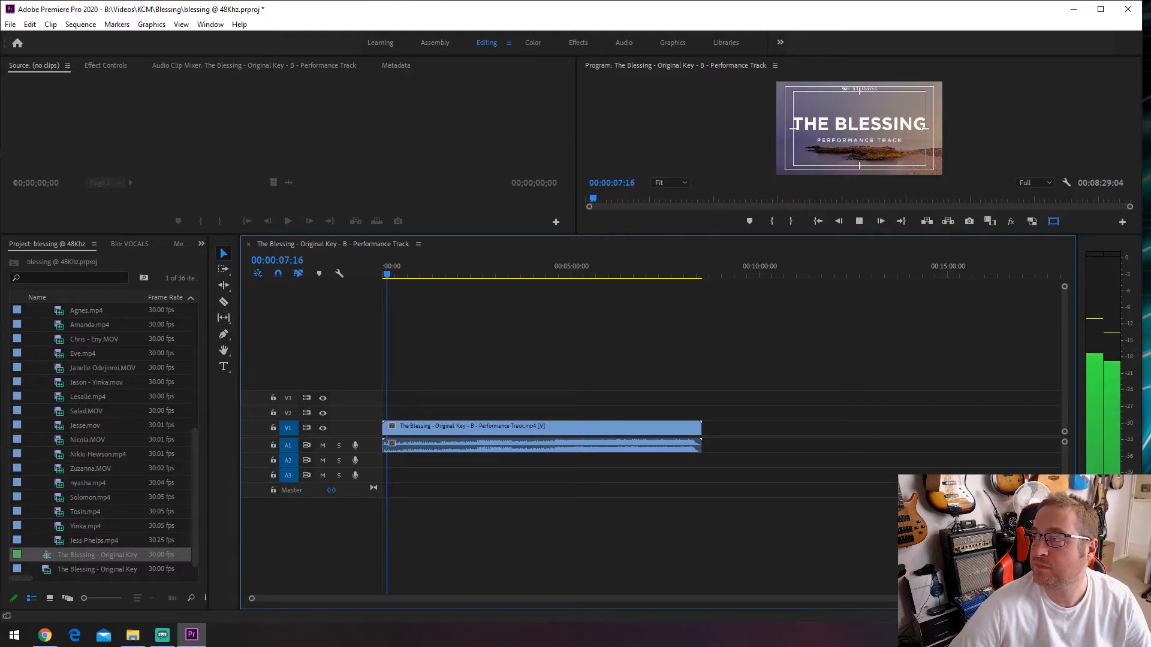
key("alt+Tab")
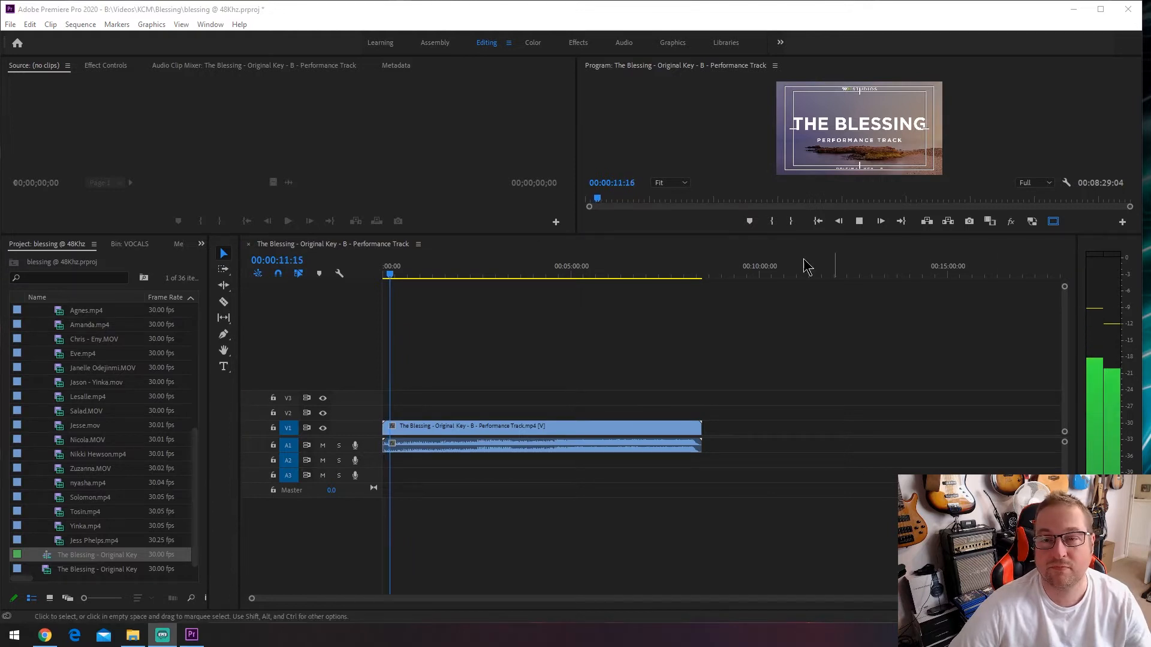
left_click(451, 339)
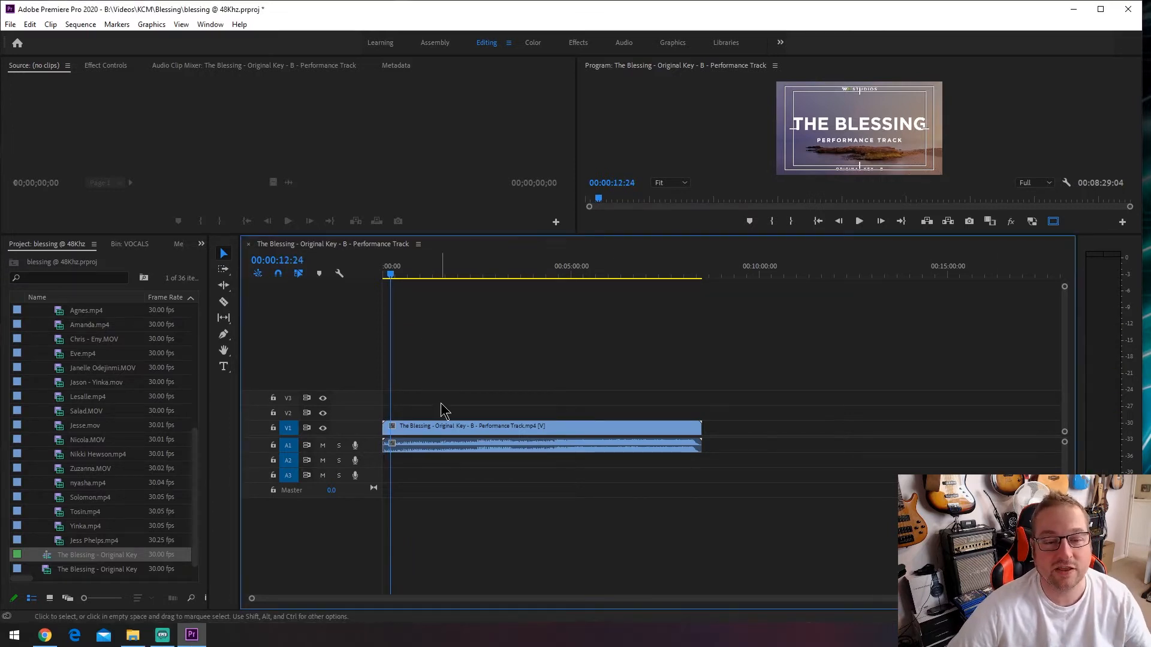
Step: Move the playhead to 00:00:02:25 and increase the height of track A1 to show the opening waveform in detail
scroll(468, 462, "up", 10)
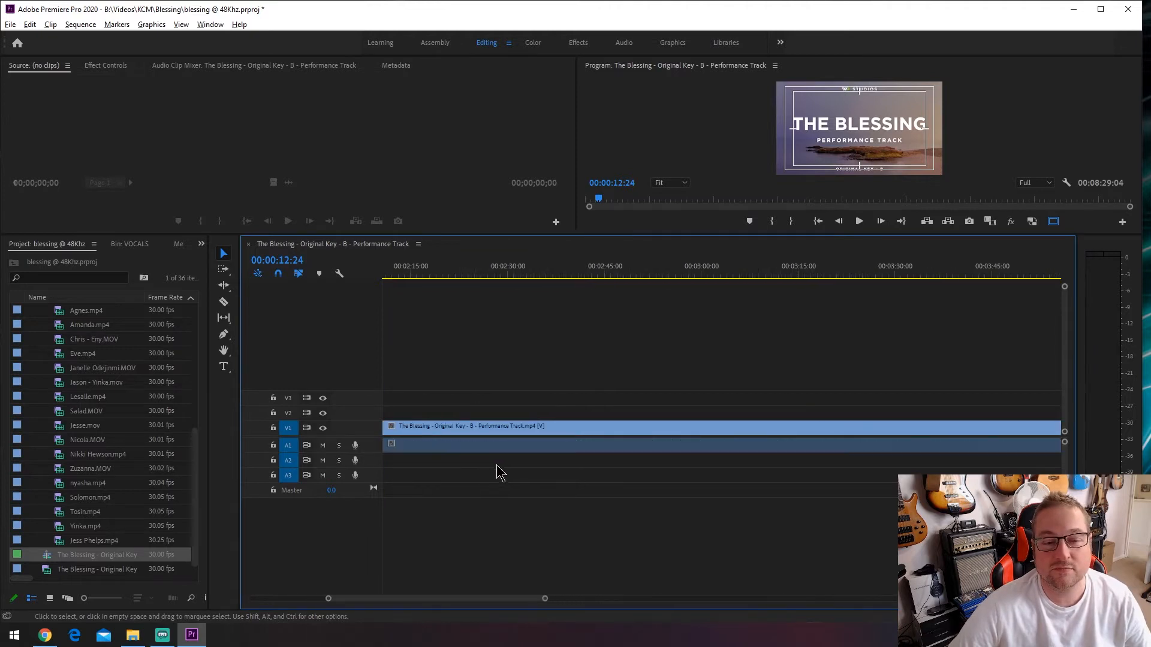
scroll(508, 490, "up", 5)
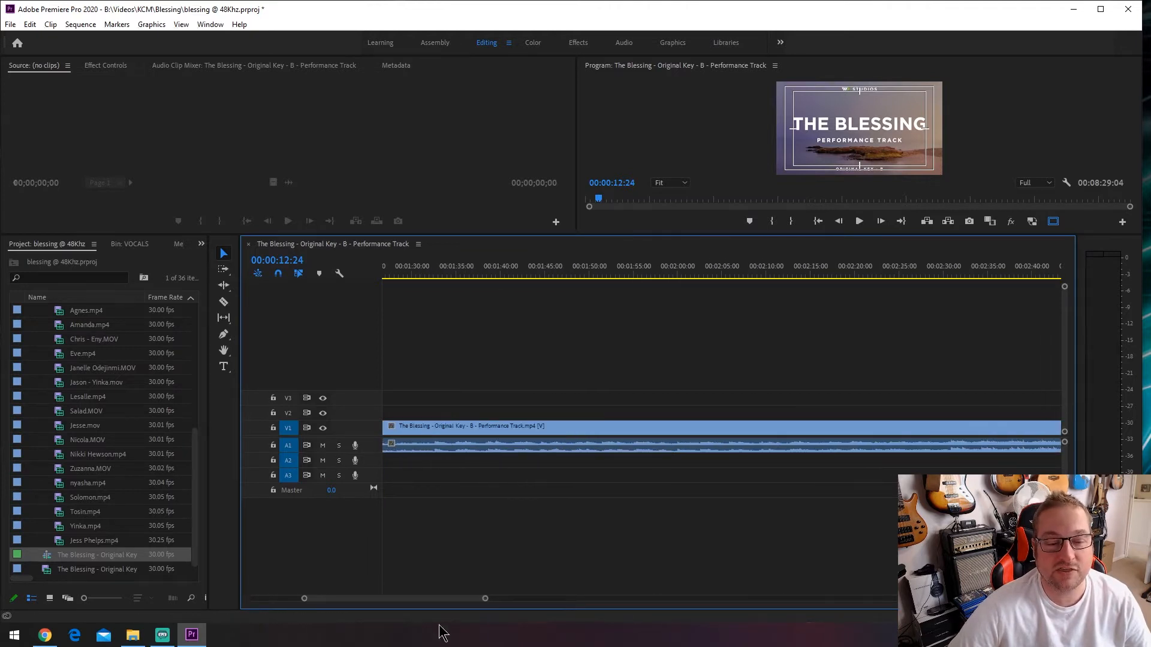
left_click_drag(443, 599, 340, 596)
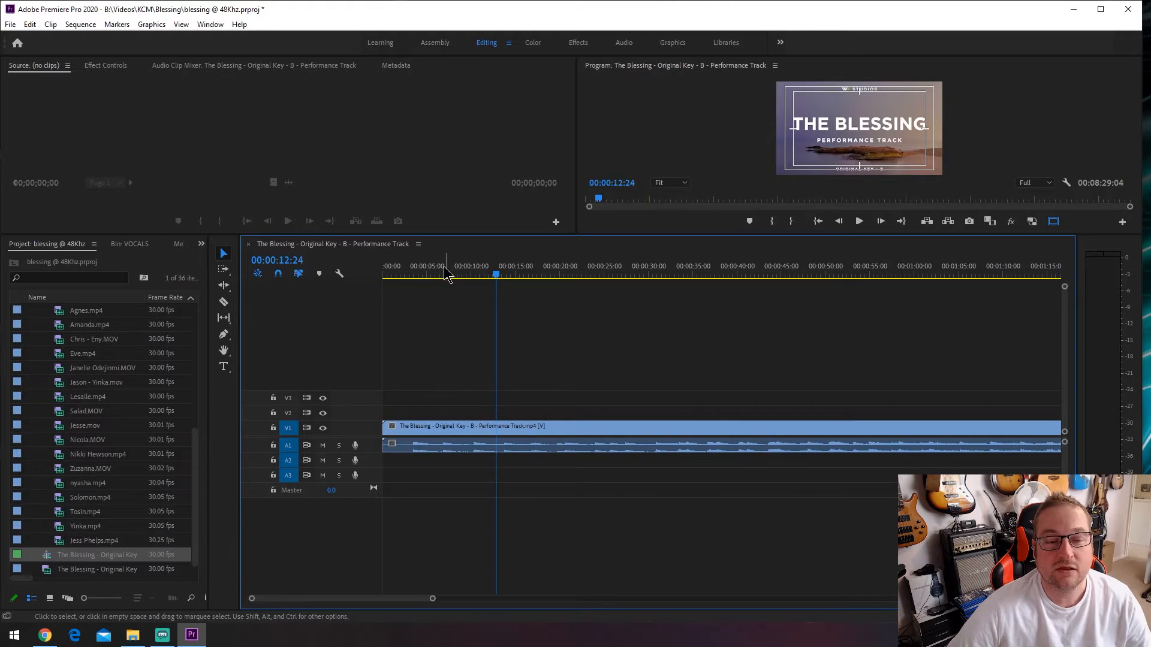
left_click_drag(442, 273, 408, 275)
scroll(452, 416, "up", 5)
left_click_drag(373, 454, 370, 483)
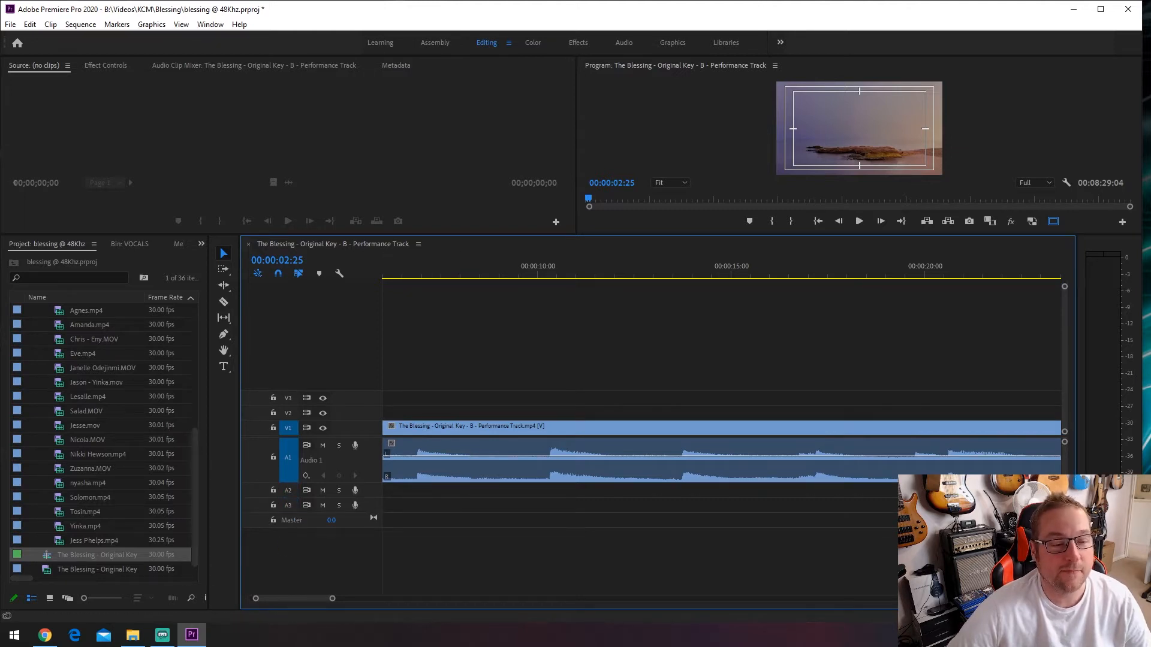
Step: Patch the source video to V2 and audio to A2, and place Salad.MOV there at about 00:00:07
scroll(100, 384, "down", 1)
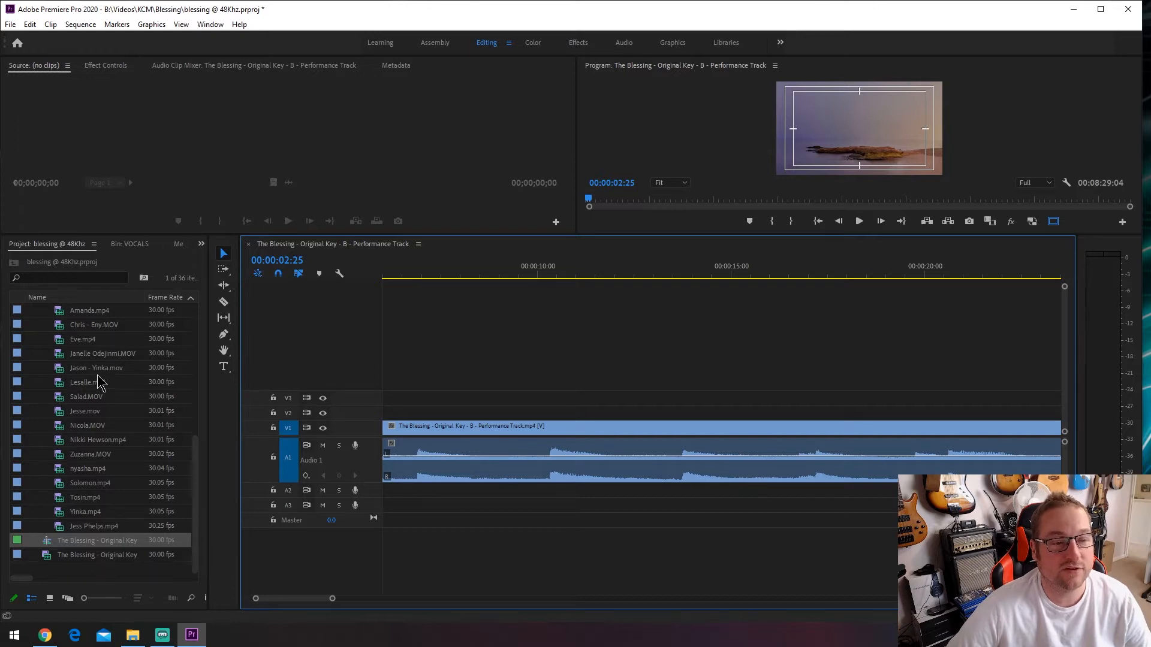
scroll(88, 436, "up", 3)
scroll(120, 473, "down", 2)
left_click(90, 426)
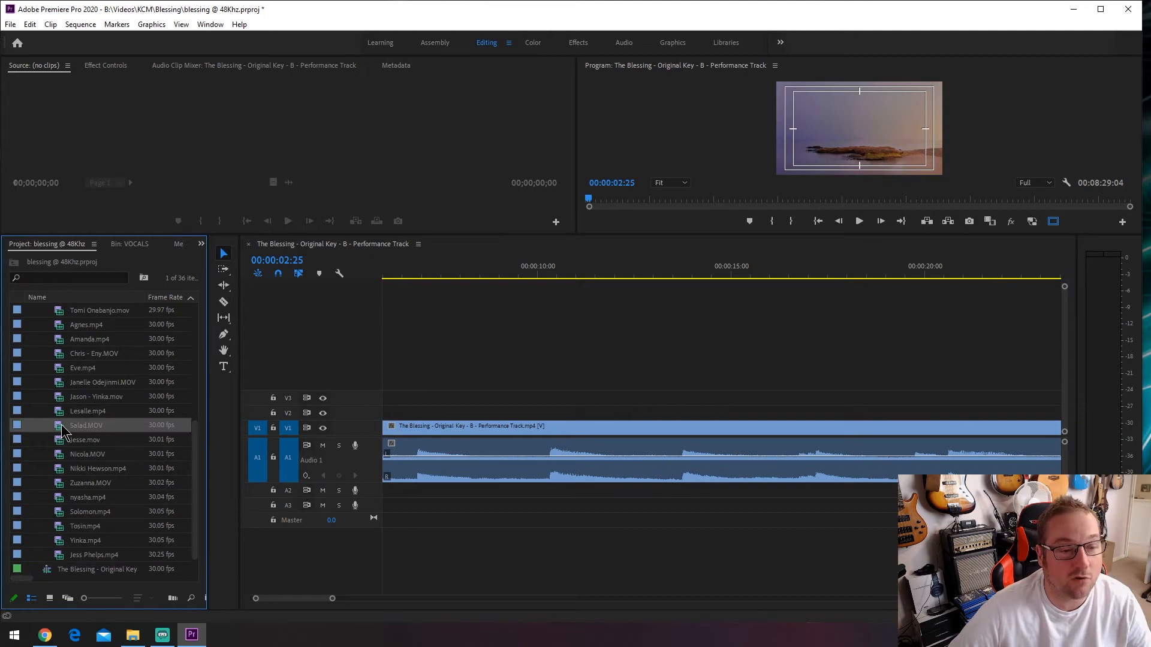
left_click(288, 413)
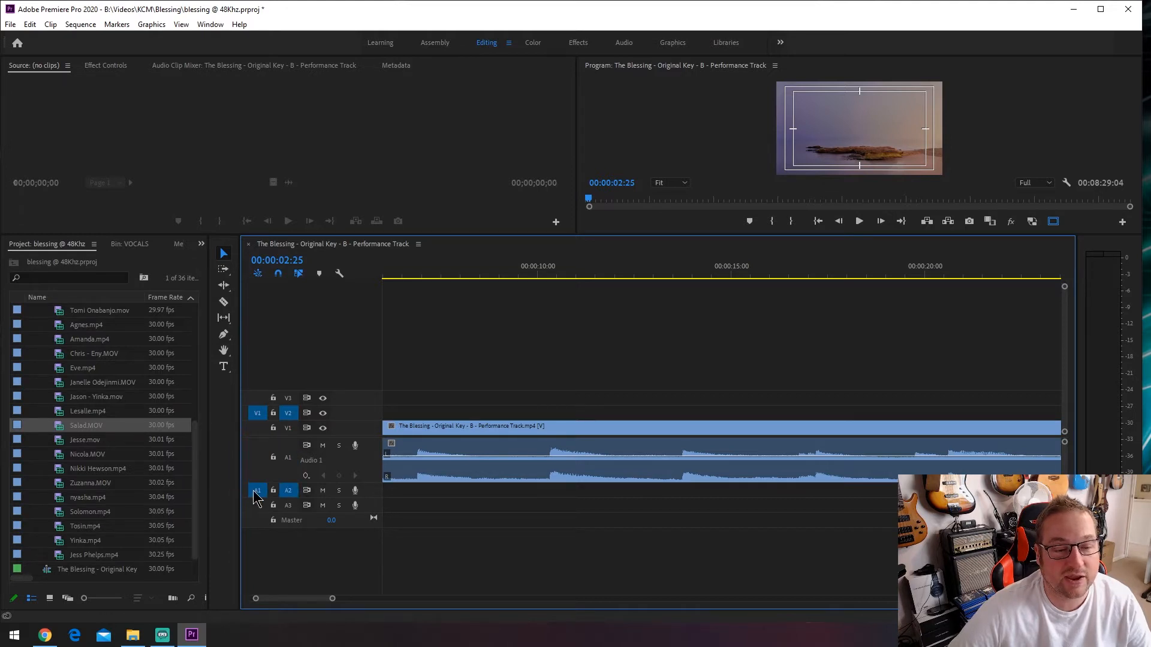
left_click_drag(60, 427, 429, 417)
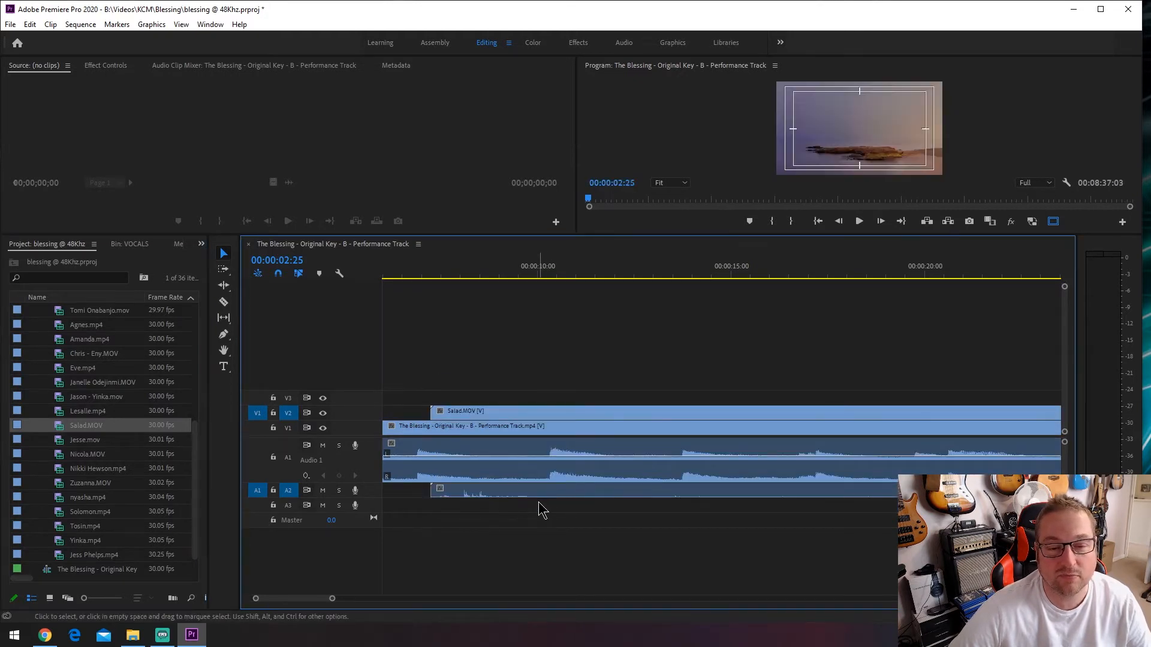
Step: Shift the performance track clip on V1 and A1 to start at about 00:00:25
scroll(507, 478, "down", 7)
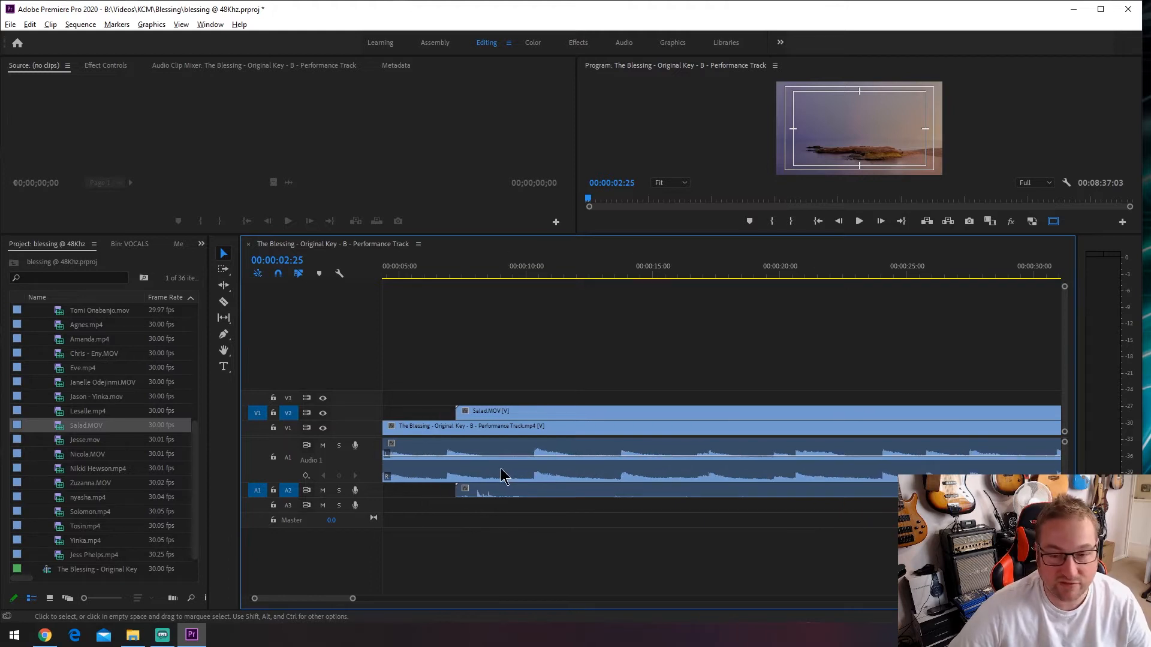
scroll(525, 464, "down", 2)
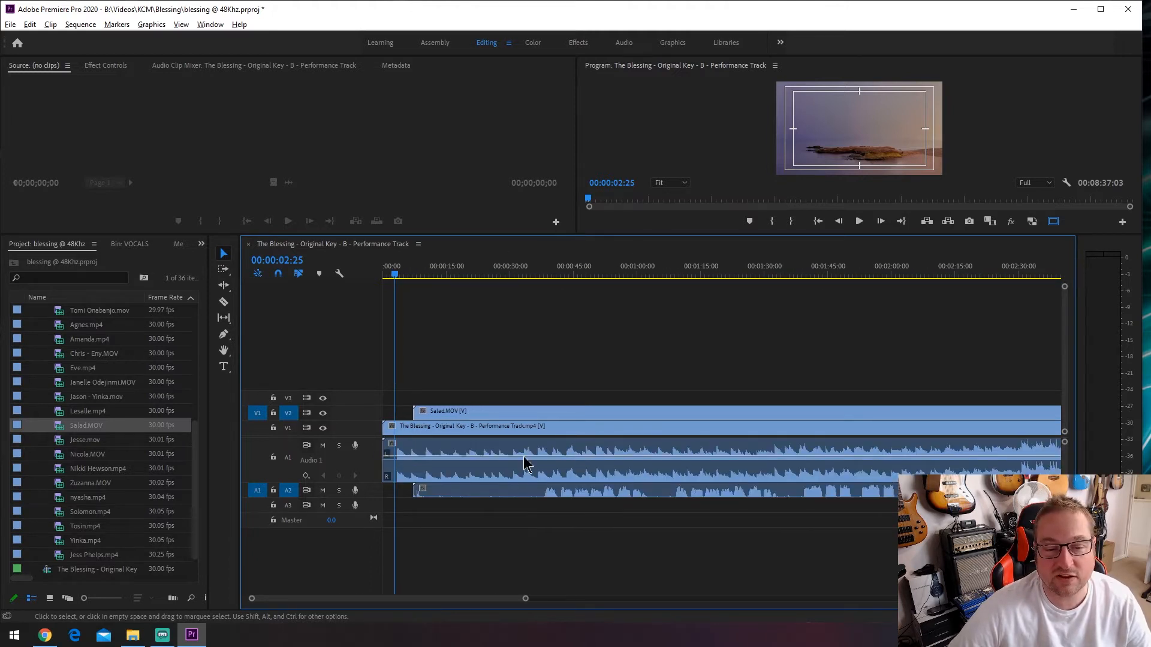
left_click_drag(497, 432, 602, 431)
scroll(533, 480, "down", 4)
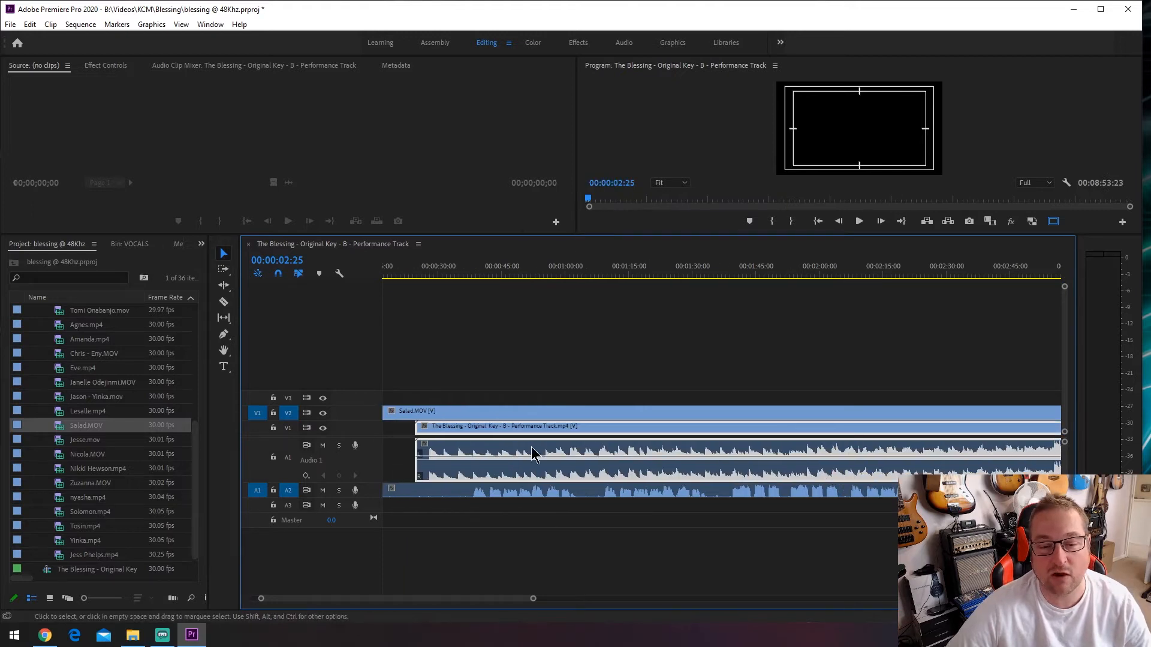
Step: Increase the height of track A2 and play the sequence from 00:00:27:09 to 00:00:30:27 with A2 muted
double_click(372, 495)
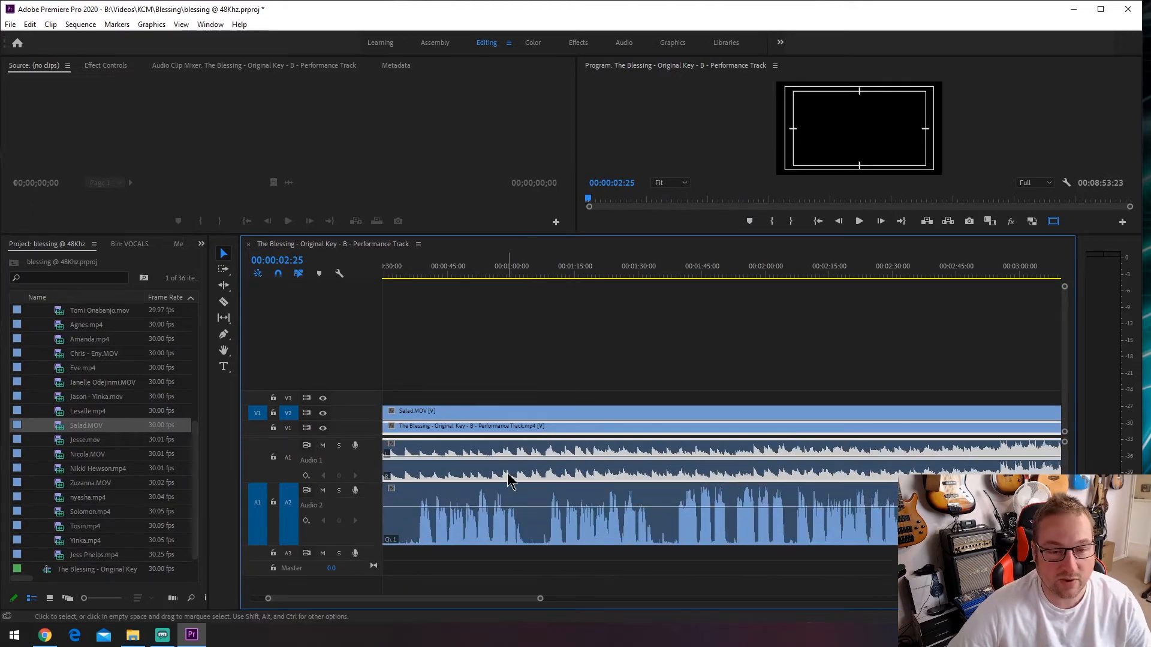
scroll(507, 479, "up", 5)
left_click(496, 276)
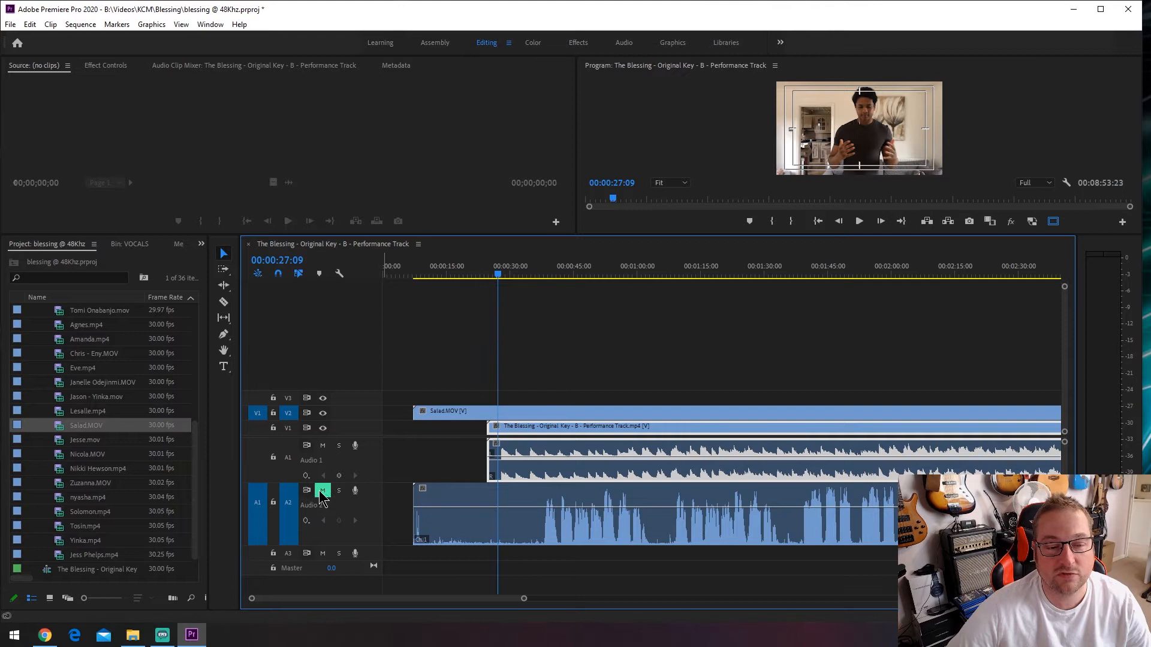
key("space")
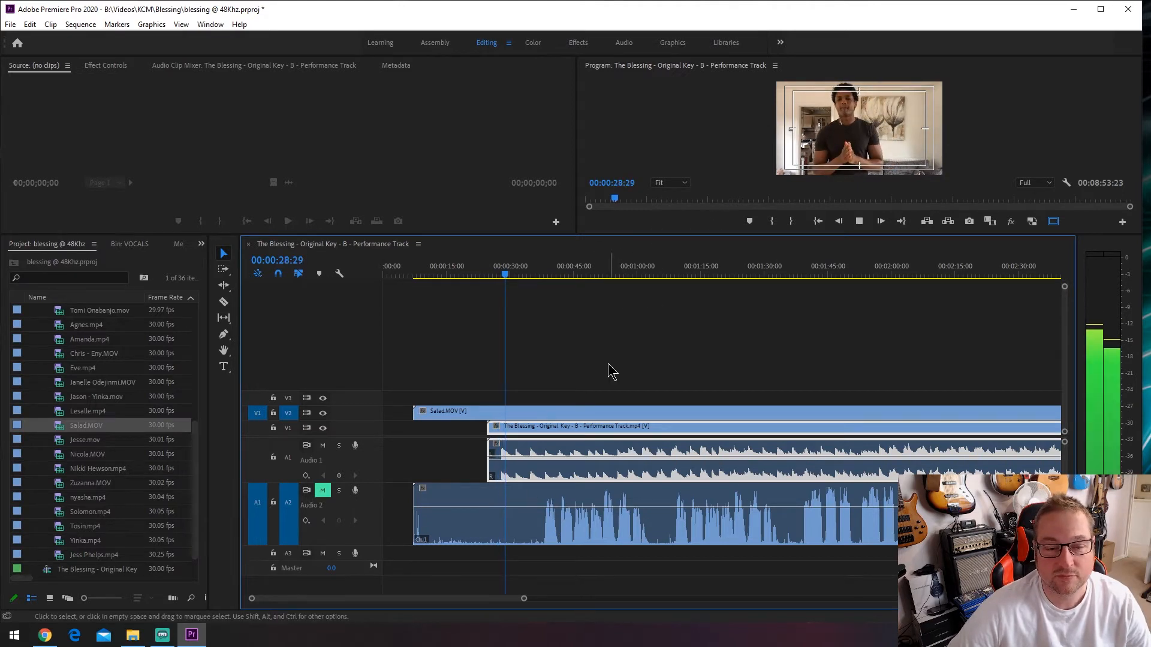
key("space")
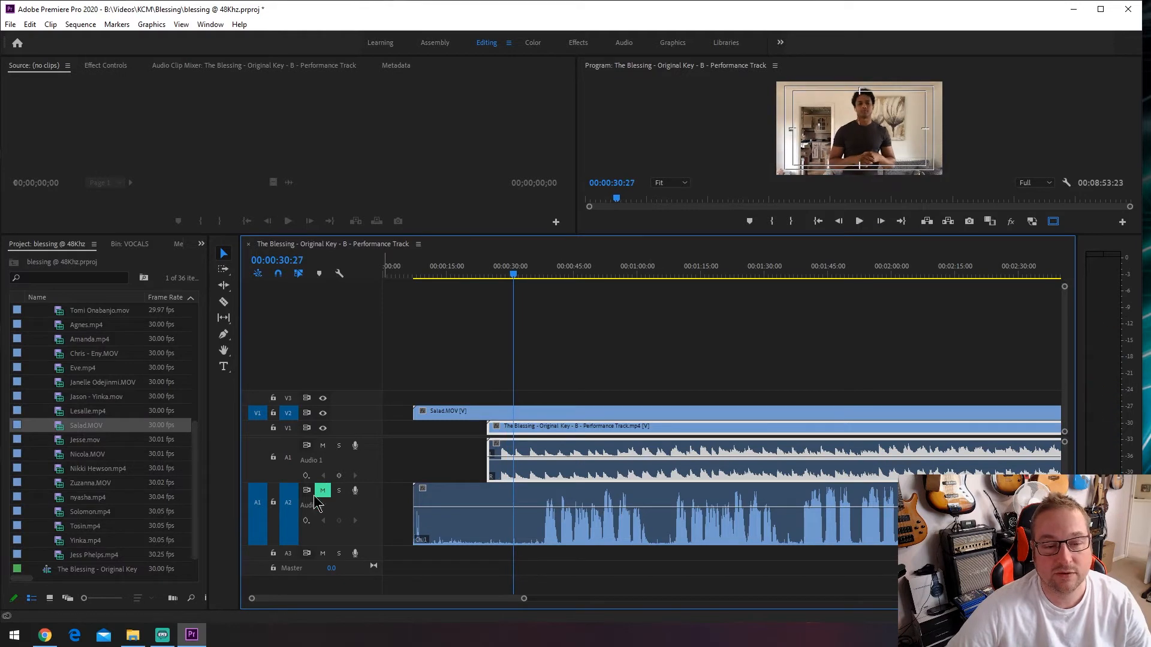
Step: Unmute and solo track A2, and play the vocal alone from about 00:00:38 to 00:00:45:07
left_click(322, 491)
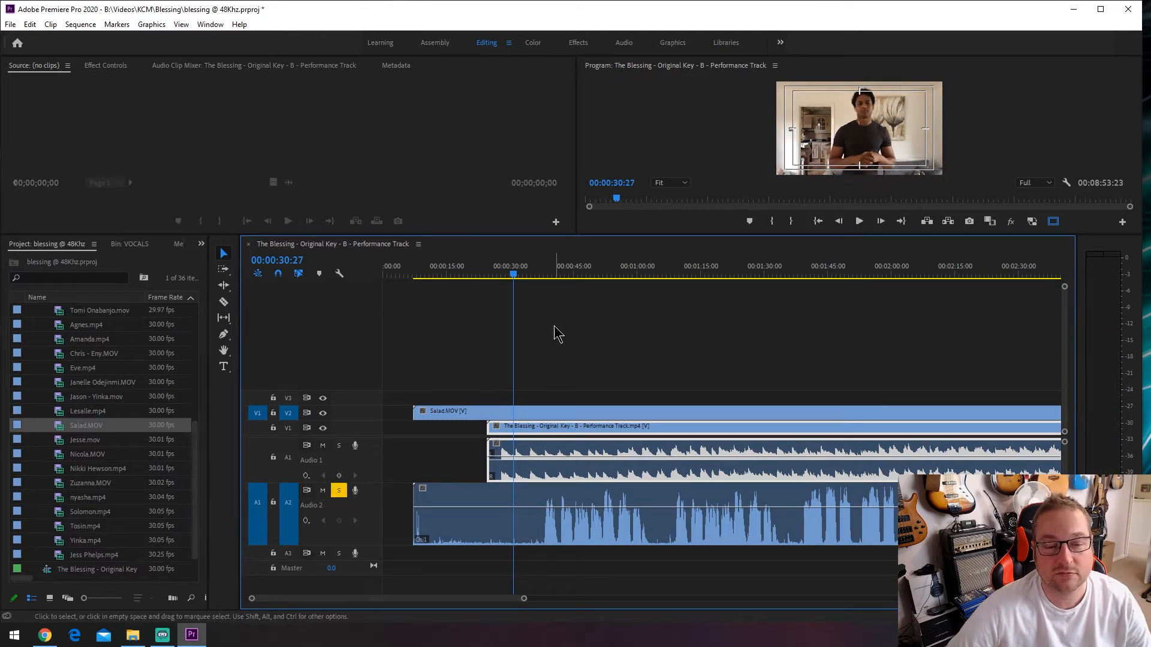
left_click_drag(559, 276, 546, 281)
key("space")
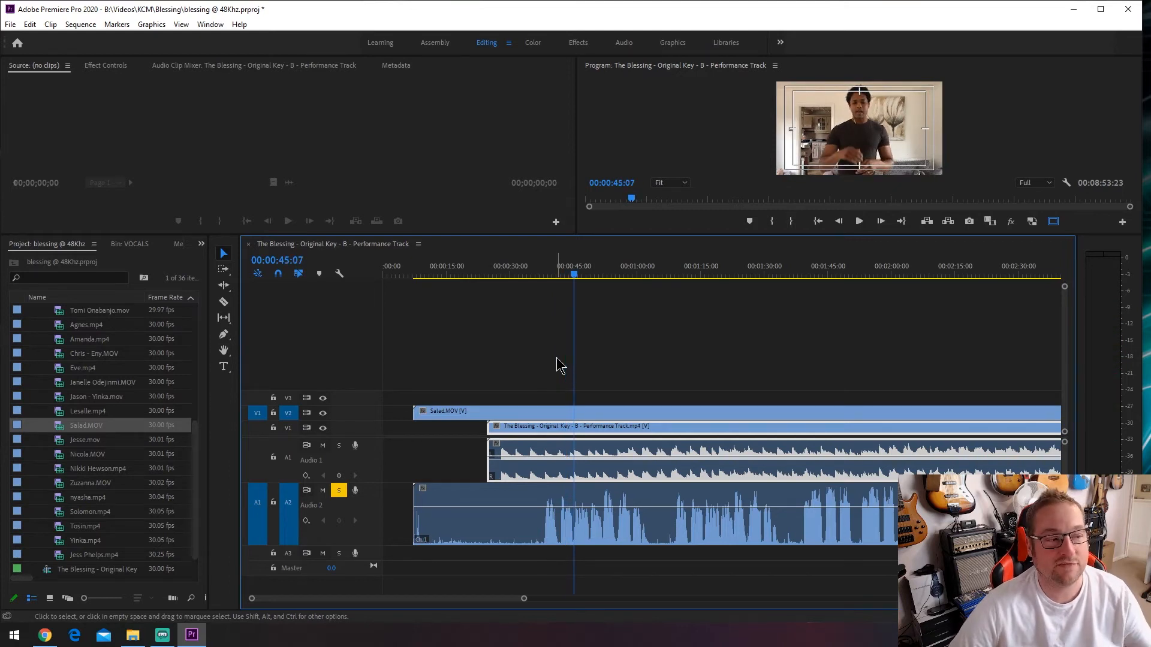
Step: Play the sequence from about 00:00:27 and turn off solo on track A2 to hear the vocal and performance track together
scroll(627, 462, "up", 3)
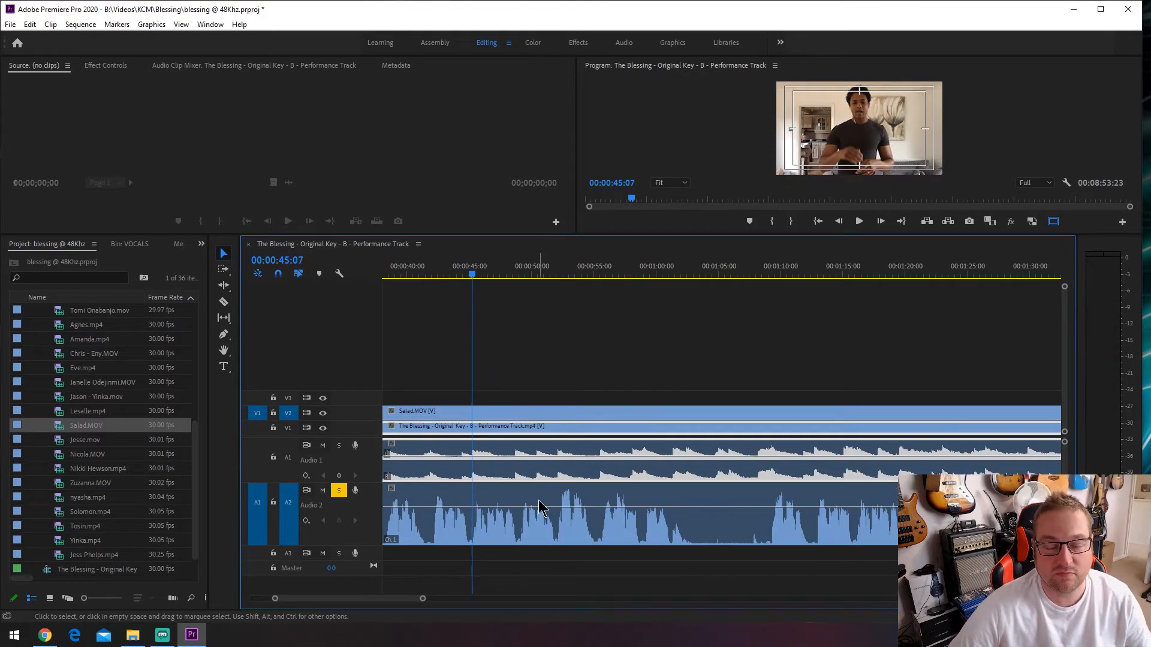
scroll(539, 507, "up", 6)
left_click(489, 275)
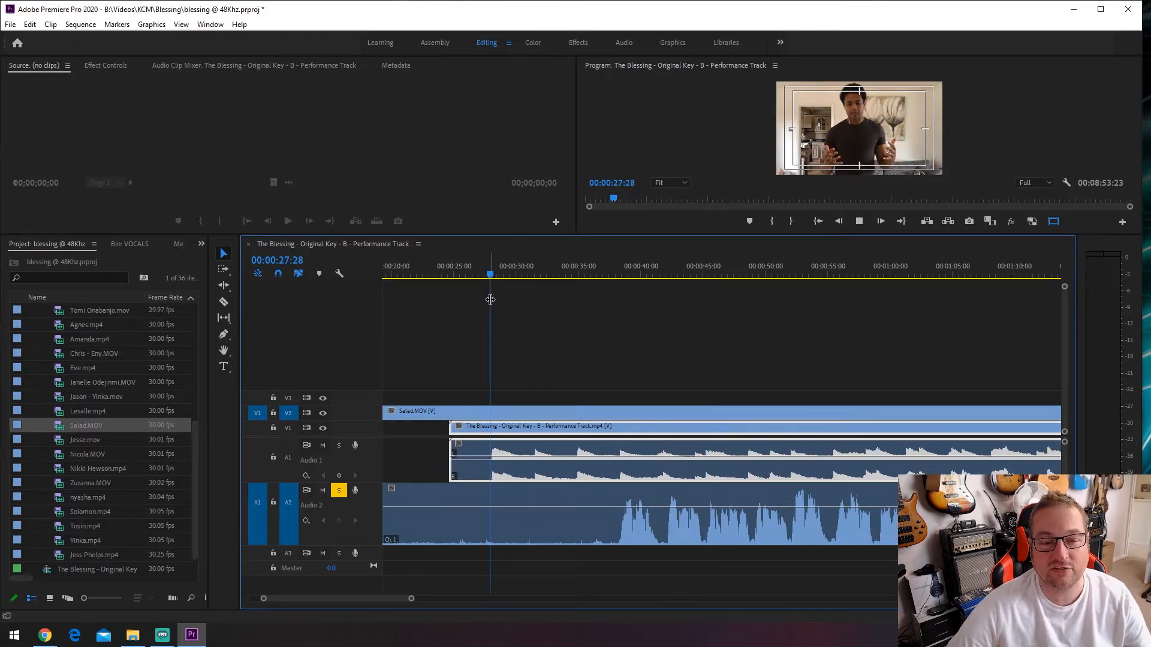
left_click(339, 493)
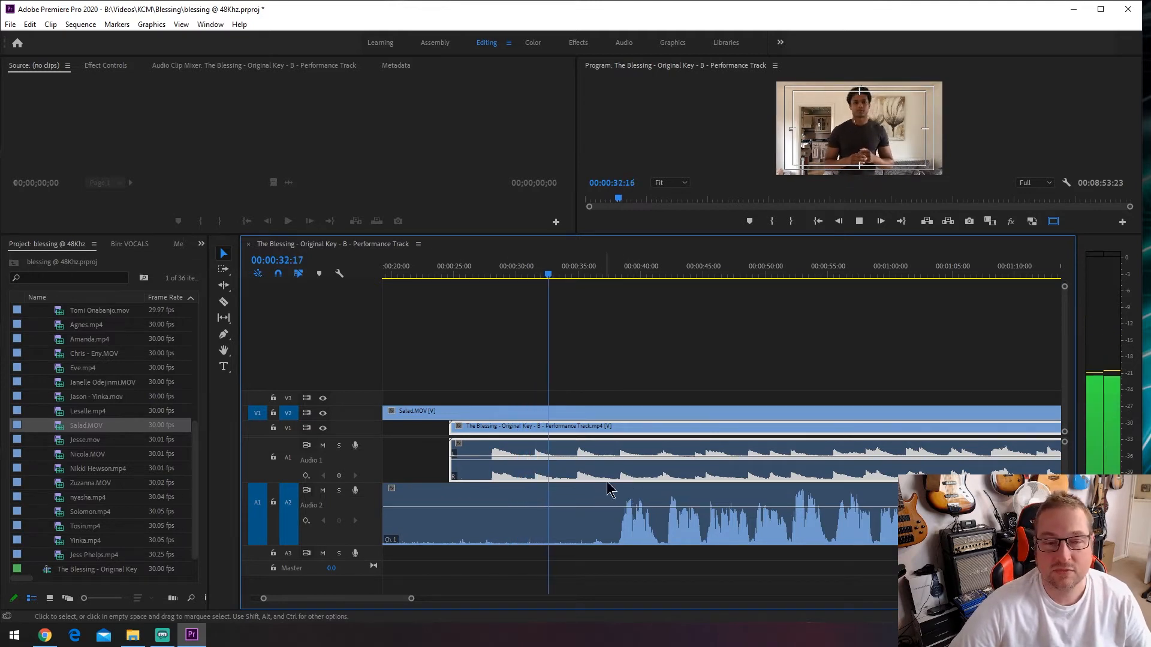
Step: Shift Salad.MOV on V2 and A2 later so that its first vocal phrase starts at about 00:01:02
scroll(660, 491, "down", 1)
scroll(666, 491, "down", 1)
left_click_drag(590, 531, 791, 544)
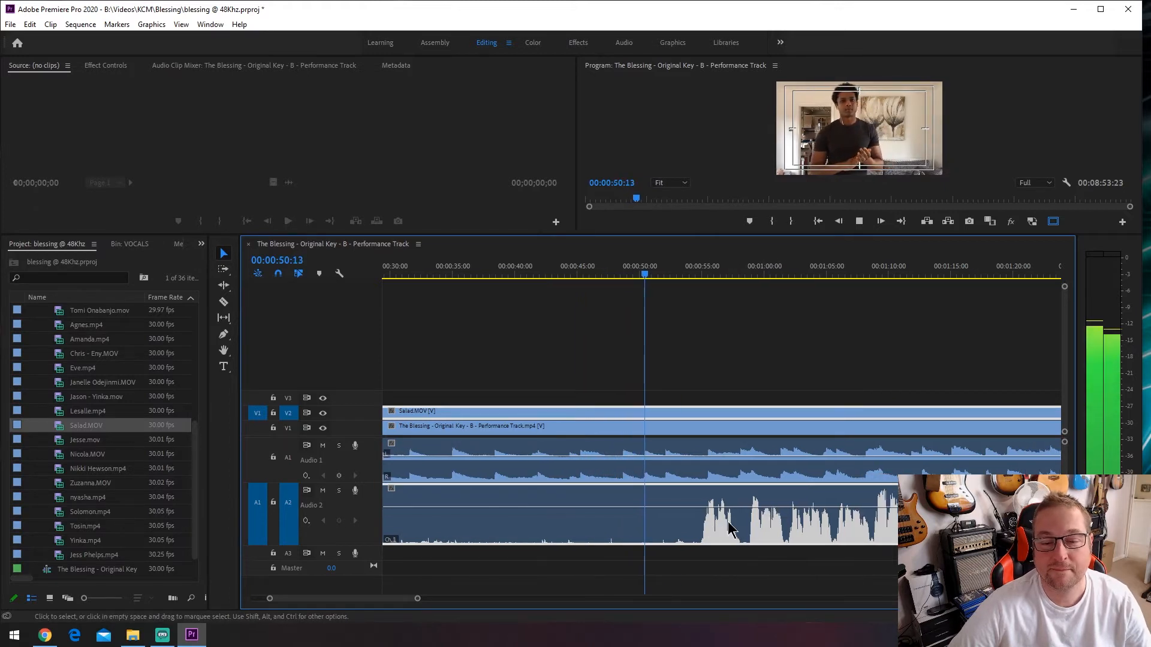
left_click_drag(756, 532, 774, 537)
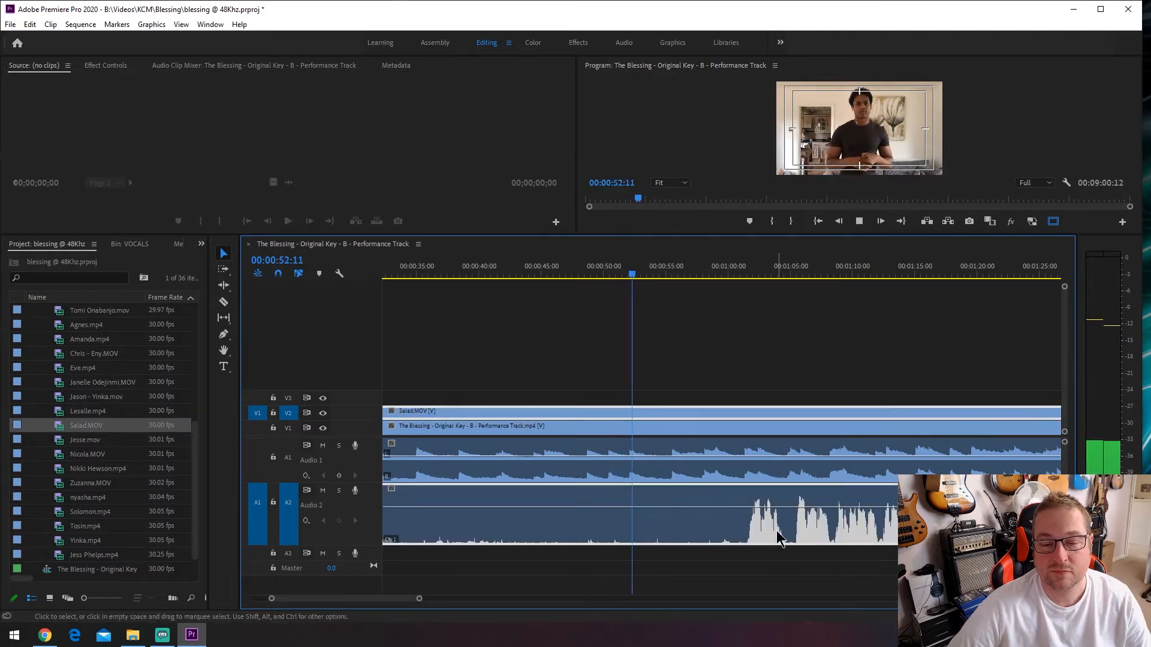
scroll(737, 512, "down", 3)
scroll(630, 507, "down", 1)
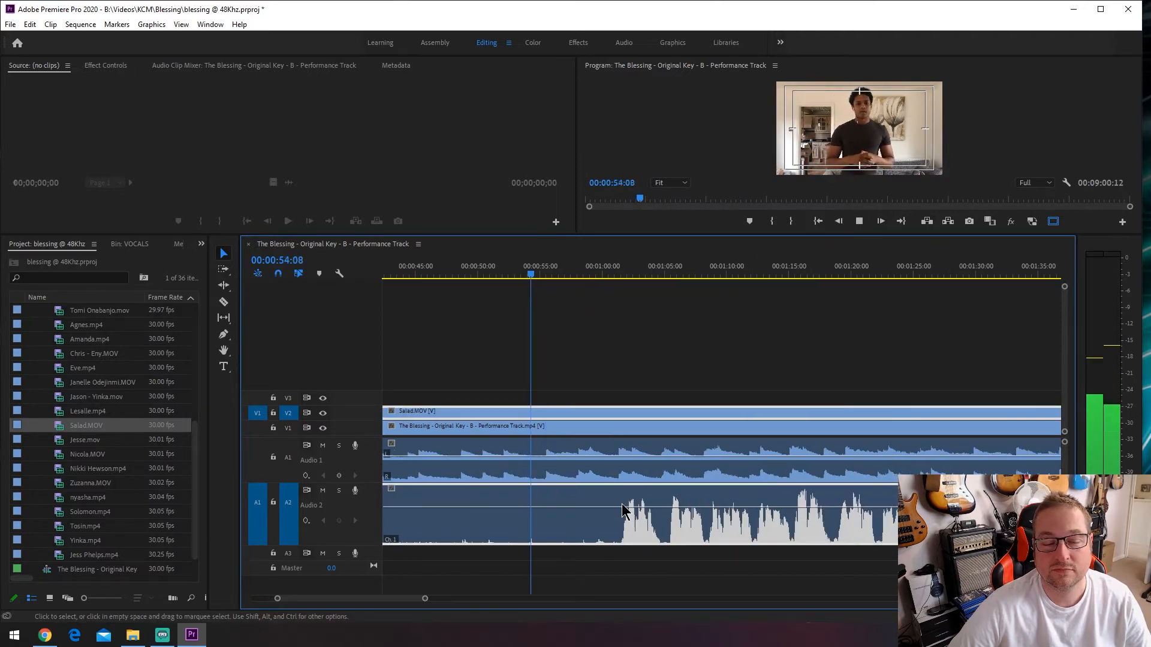
Step: Stop playback at 00:00:56:08 and move Salad.MOV earlier so that its first vocal begins just after the playhead
key("space")
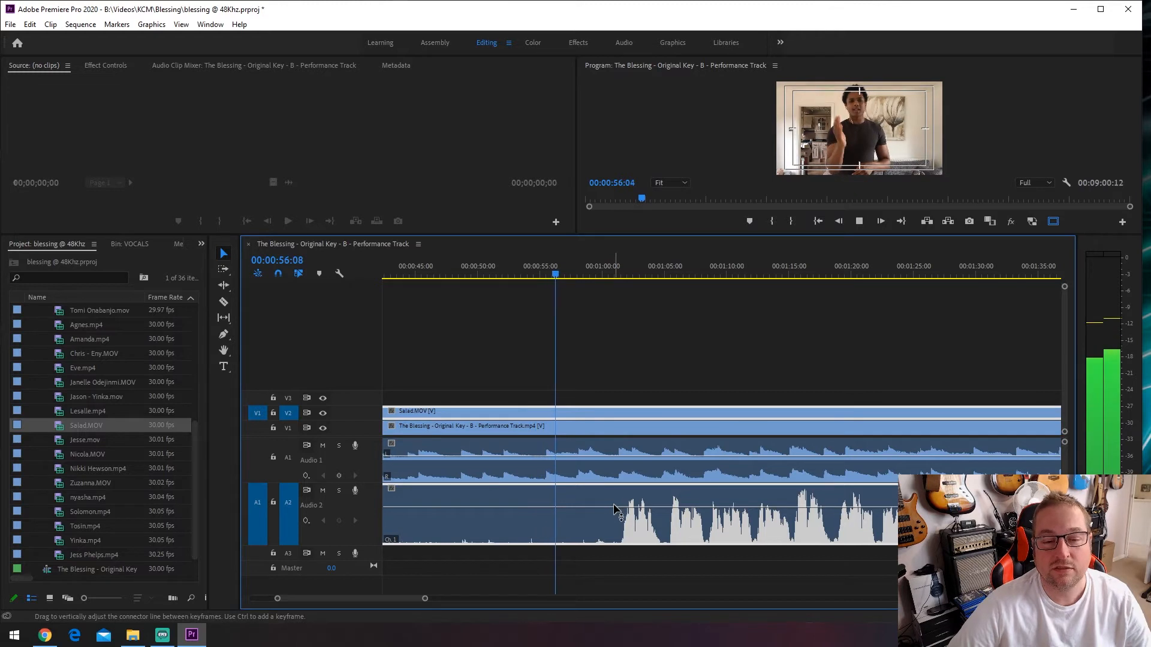
left_click_drag(687, 537, 621, 530)
scroll(596, 503, "up", 4)
scroll(479, 480, "up", 3)
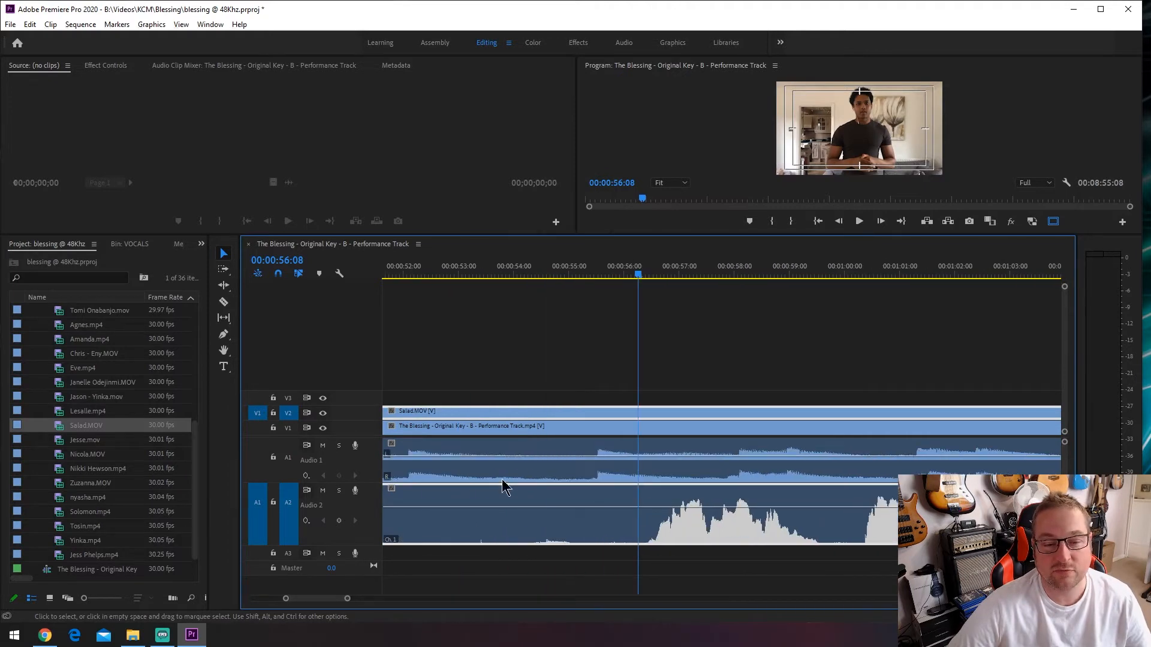
Step: Try Salad.MOV a little over two seconds later and play the passage around 00:00:54 to 00:00:57 to check the timing
left_click_drag(676, 523, 805, 523)
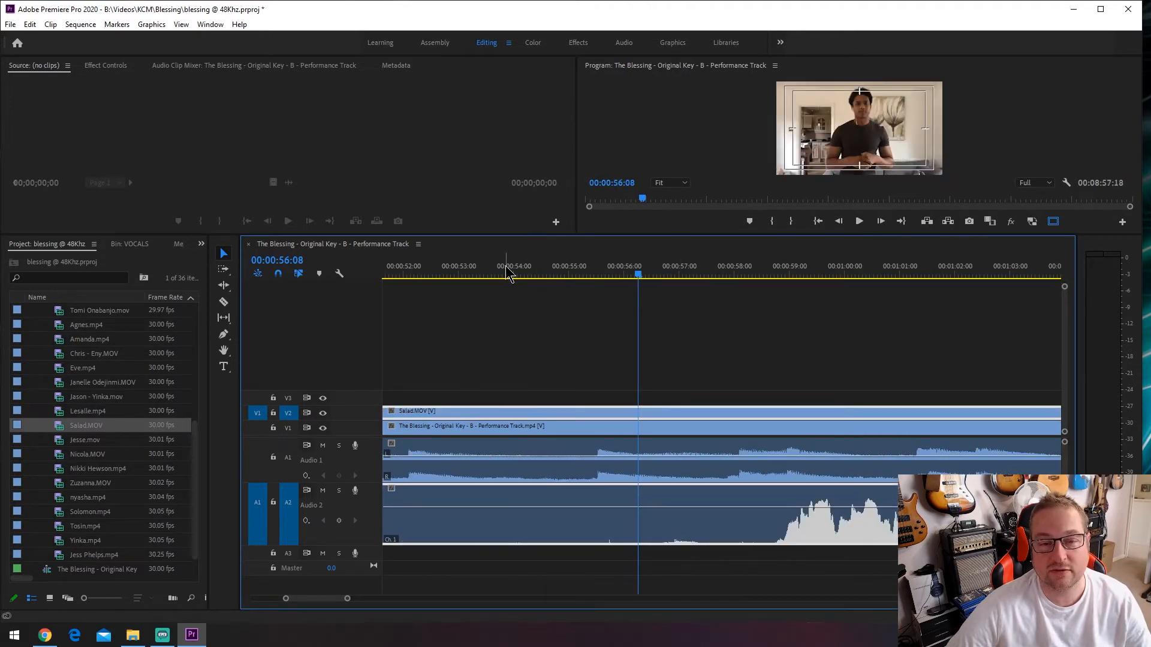
key("space")
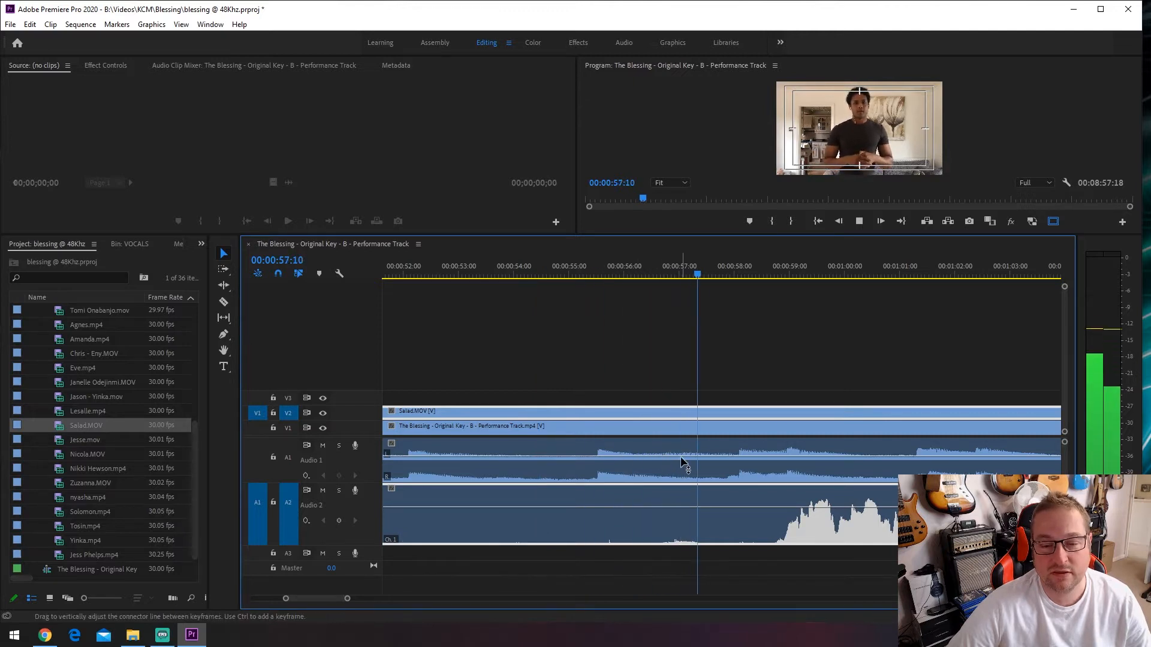
key("space")
left_click(469, 271)
key("space")
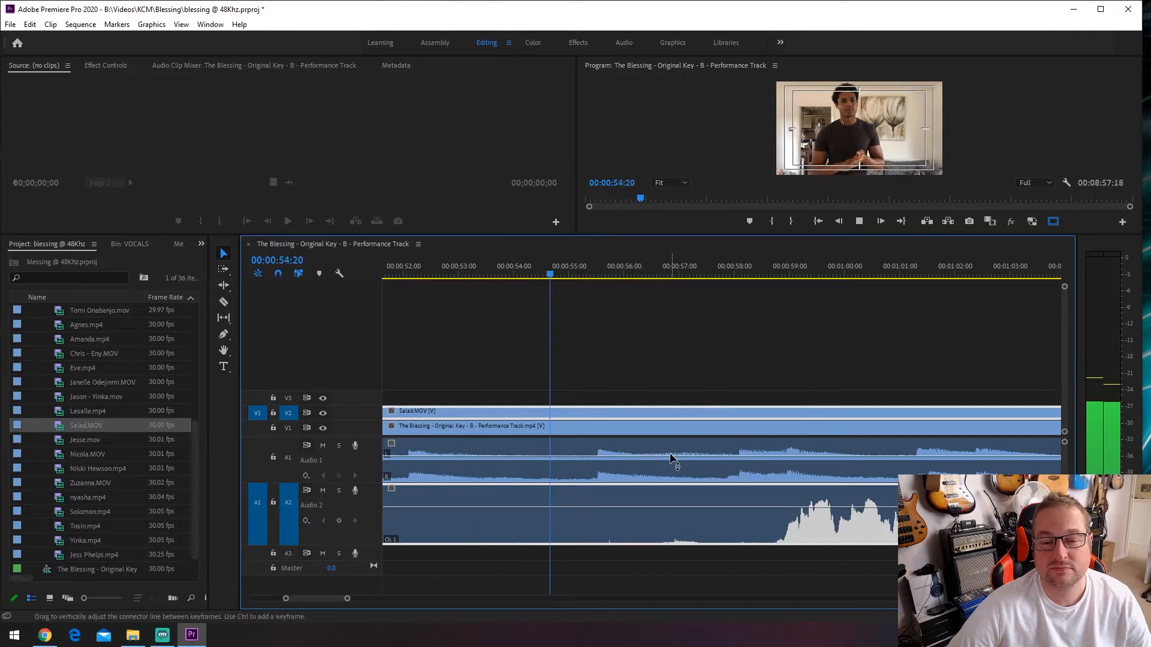
key("space")
Step: Move Salad.MOV earlier so its first vocal starts at about 00:00:56, and fine-tune it two frames later
left_click_drag(833, 538, 666, 522)
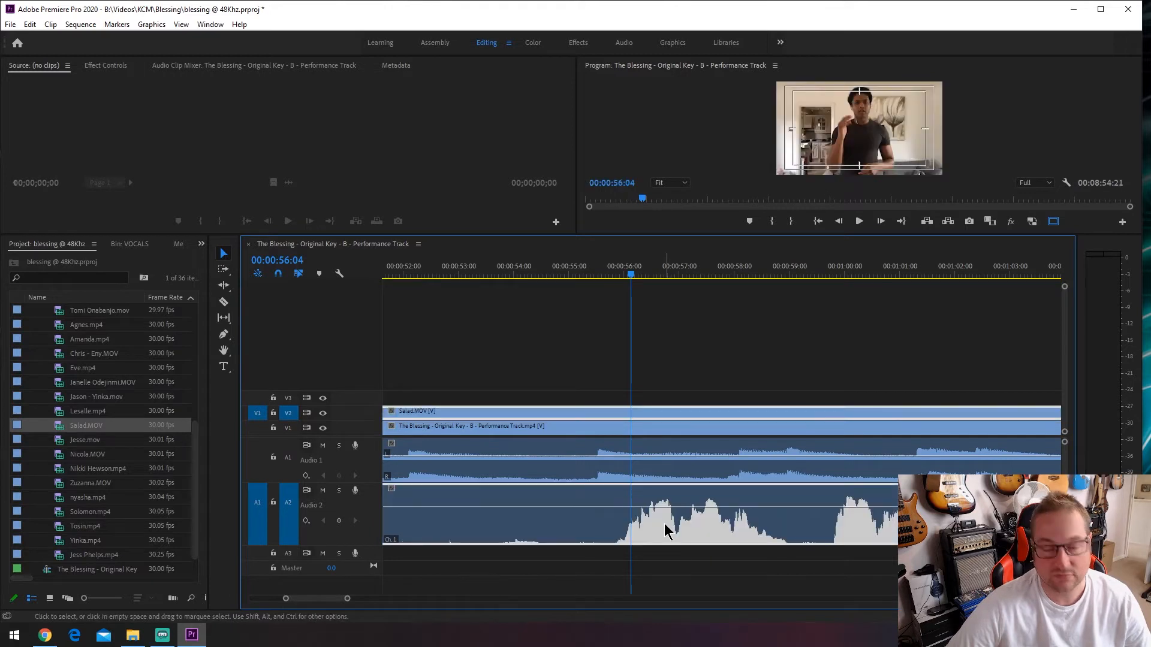
scroll(643, 533, "up", 5)
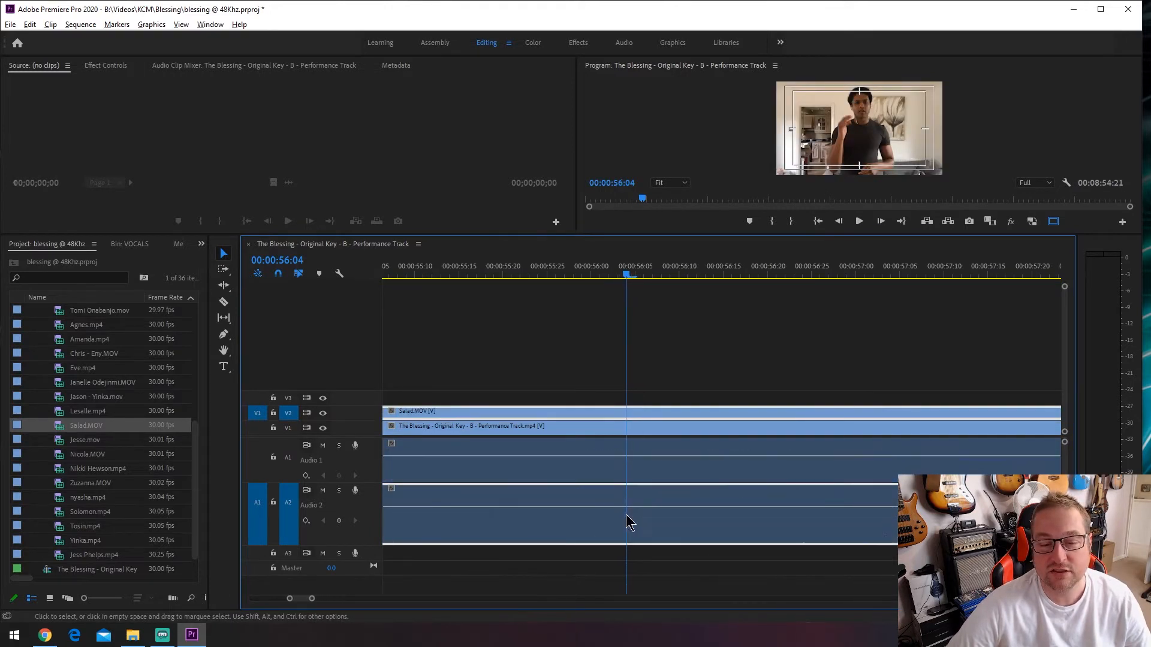
left_click_drag(676, 528, 714, 528)
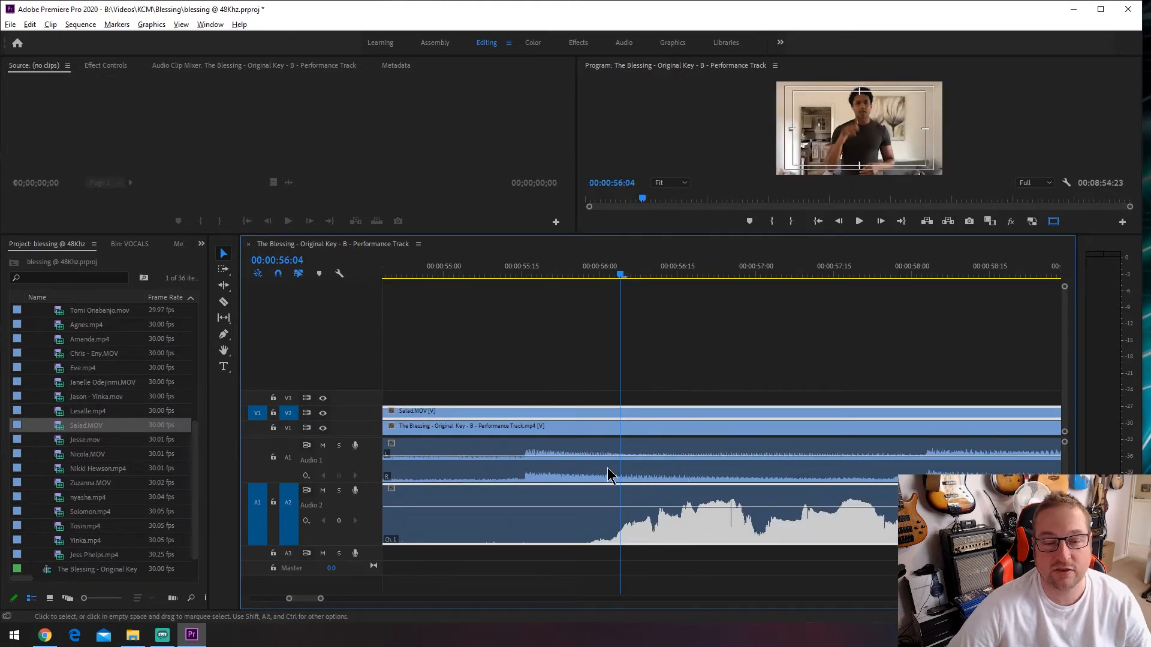
Step: Play the aligned vocal and performance track from 00:00:46:02 to 00:01:09:11 to check the sync
scroll(608, 471, "down", 6)
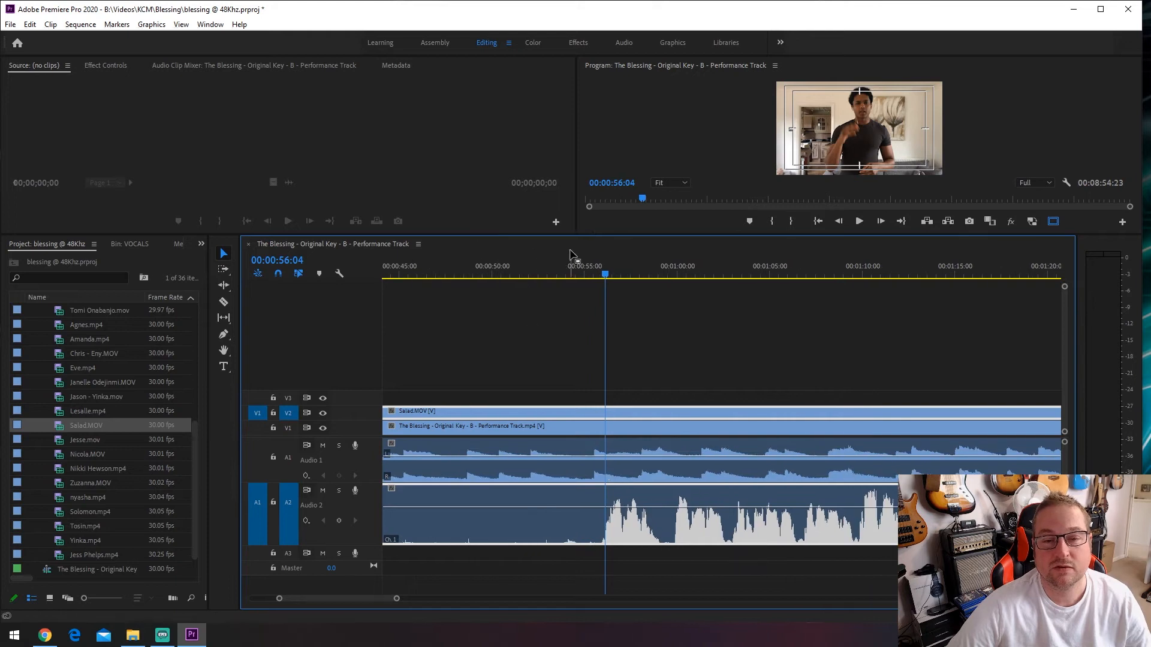
left_click(518, 270)
left_click(429, 269)
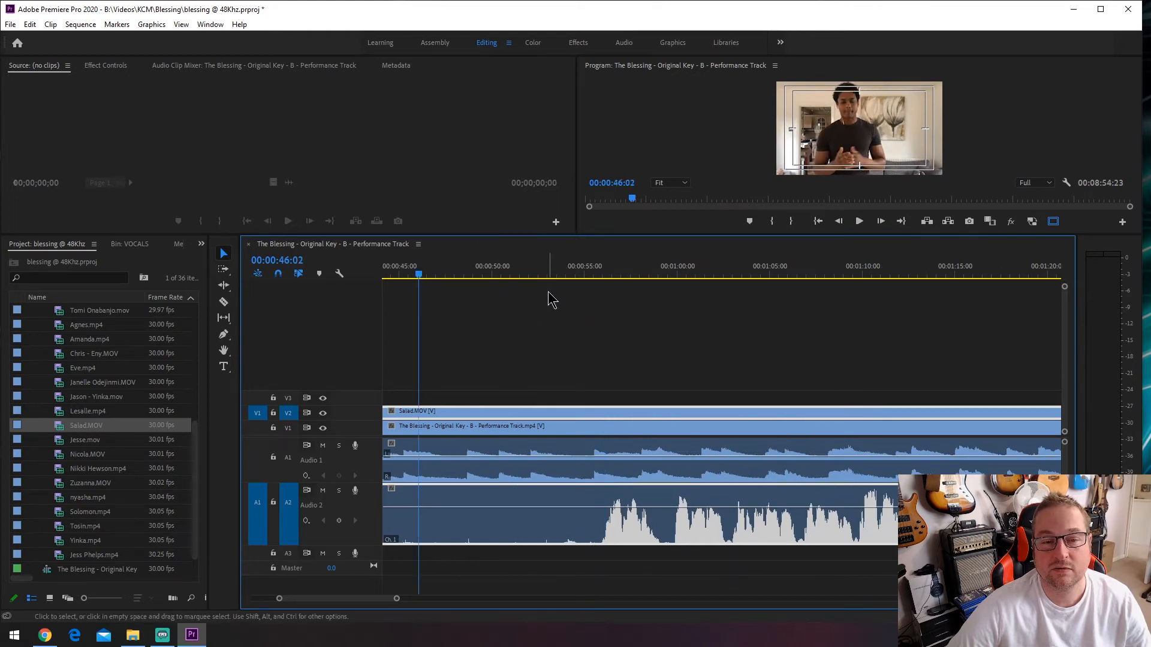
key("space")
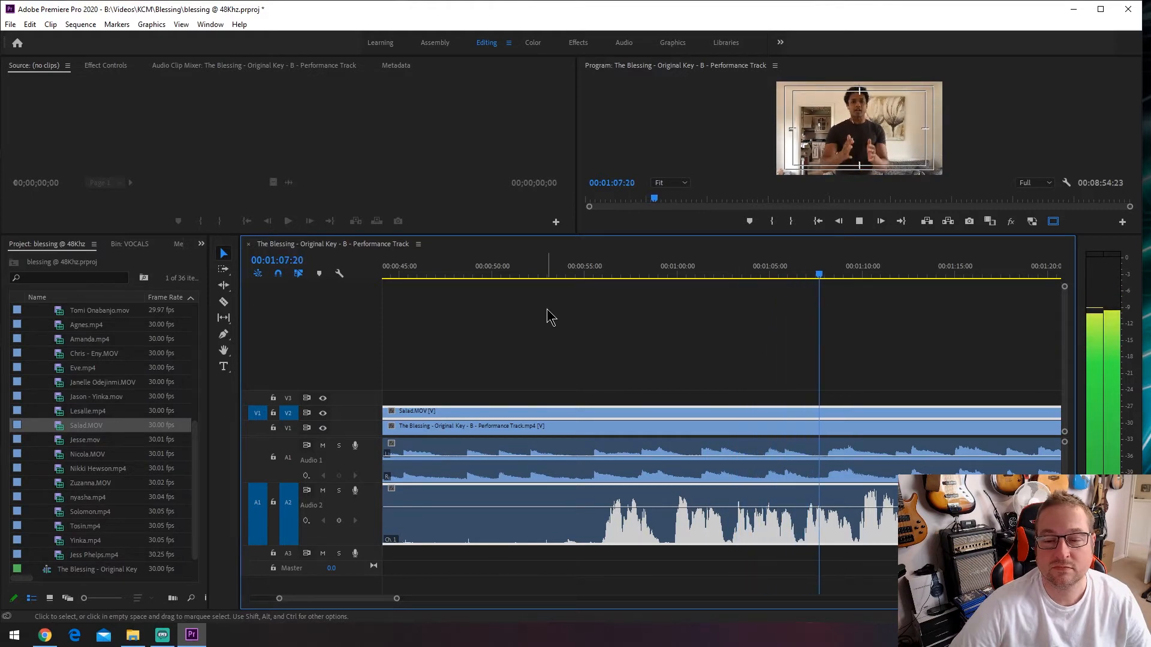
key("space")
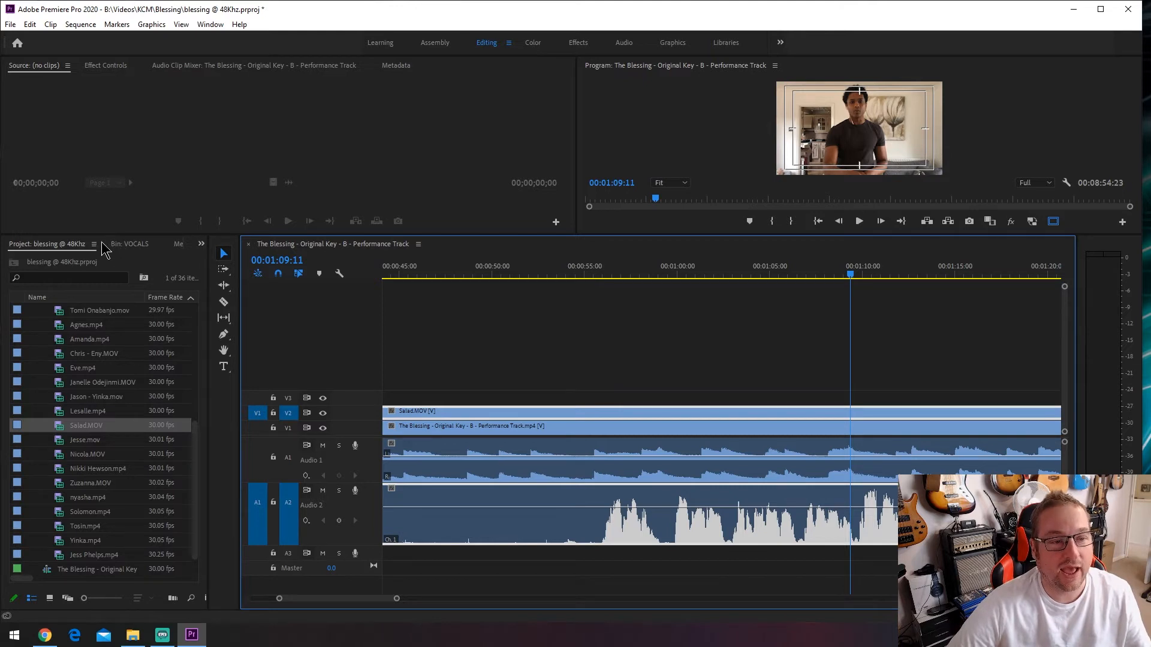
Step: Collapse the VOCALS bin in the project's media list
left_click(77, 250)
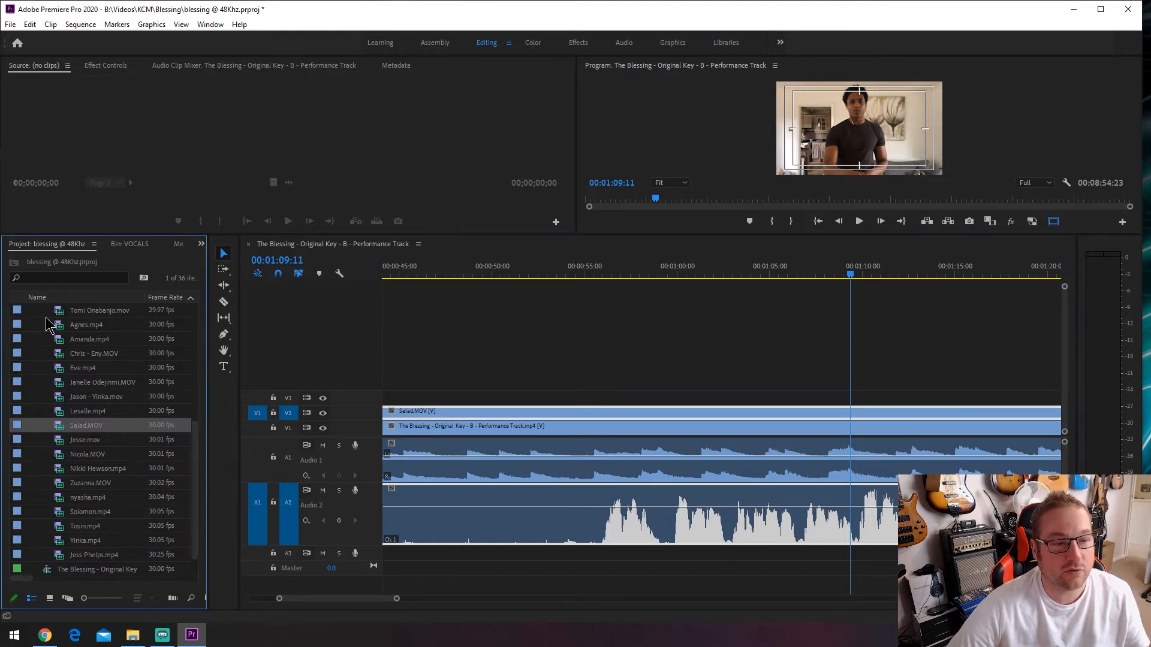
scroll(60, 366, "up", 5)
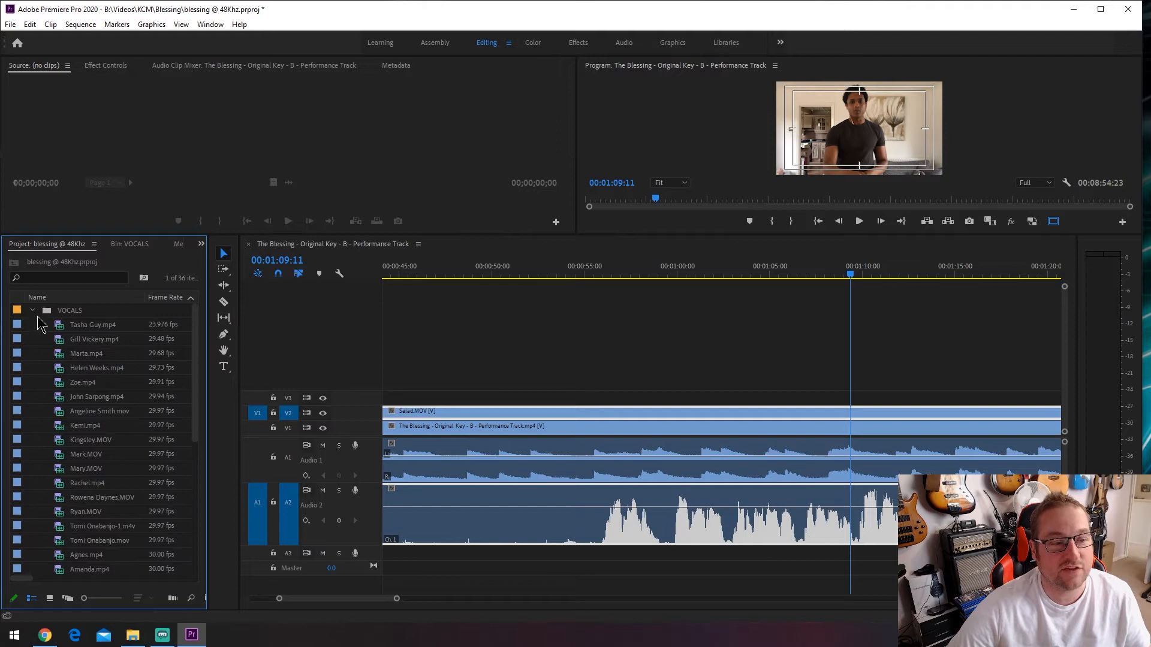
left_click(33, 310)
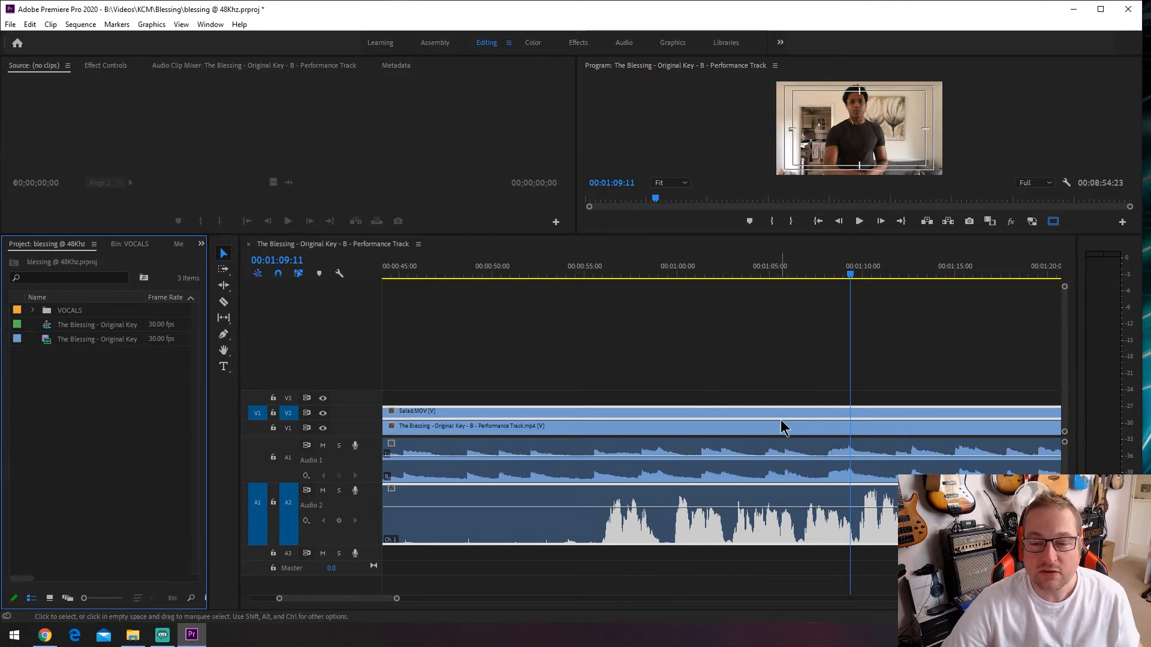
Step: Play the vocal entry near 00:01:56 and stop at 00:01:57:25
scroll(756, 444, "down", 5, "alt")
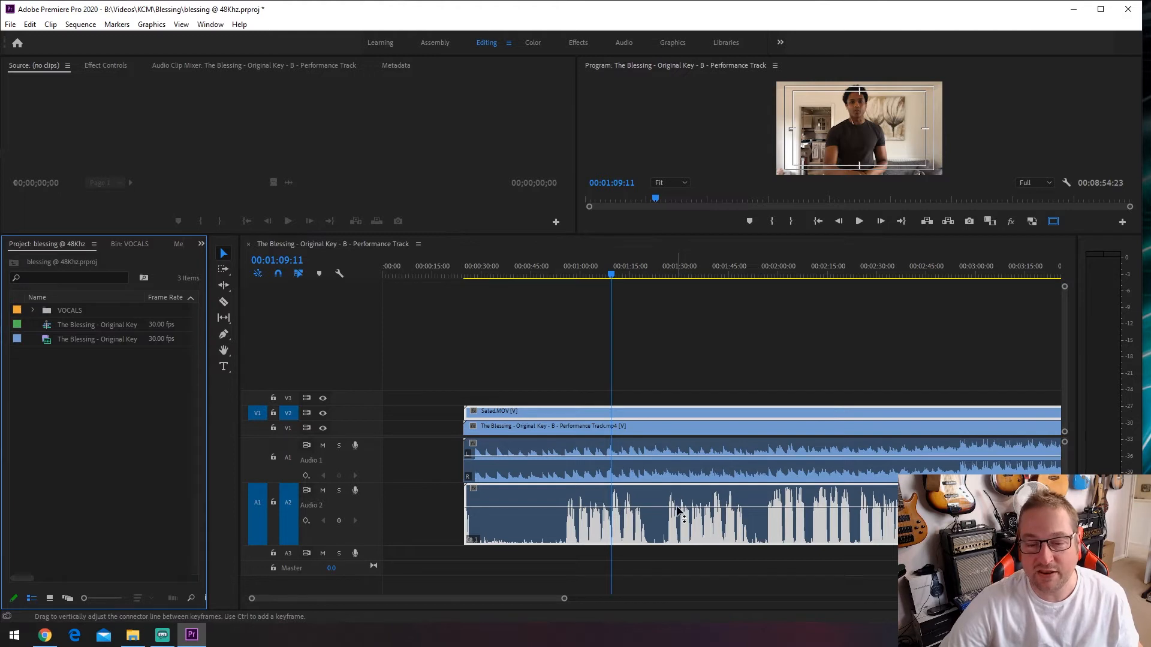
scroll(749, 519, "down", 2)
scroll(749, 519, "down", 3)
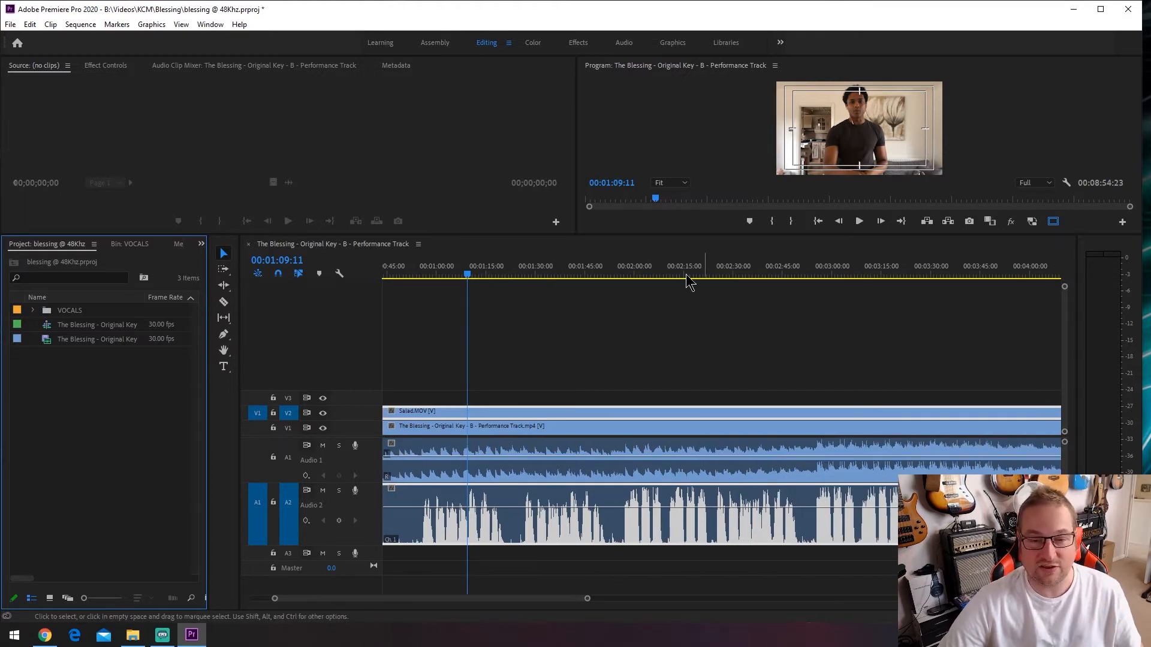
left_click(623, 277)
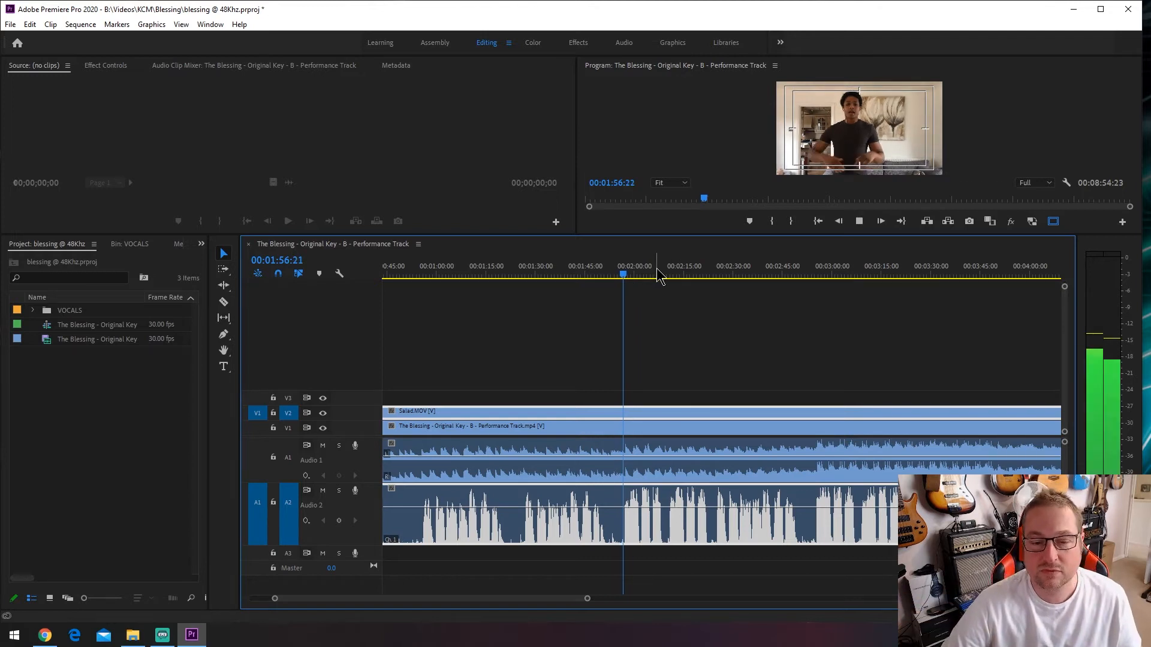
key("space")
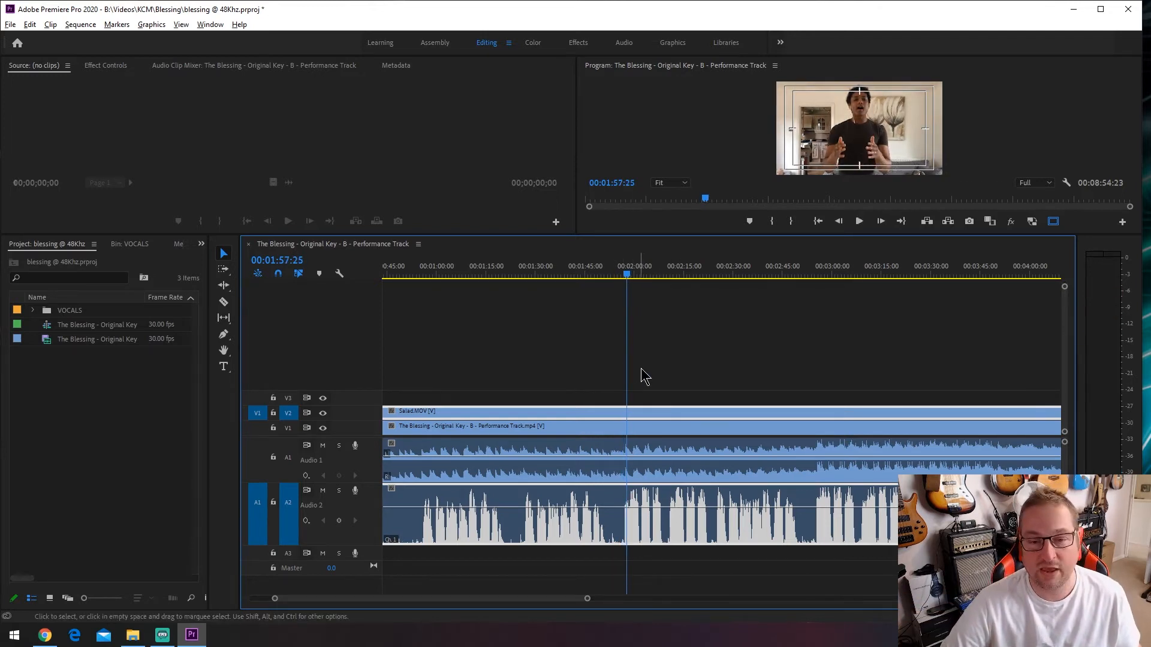
Step: Place the playhead at 00:01:57:07, where the performance track's beat meets the start of the vocal phrase
scroll(633, 410, "up", 10)
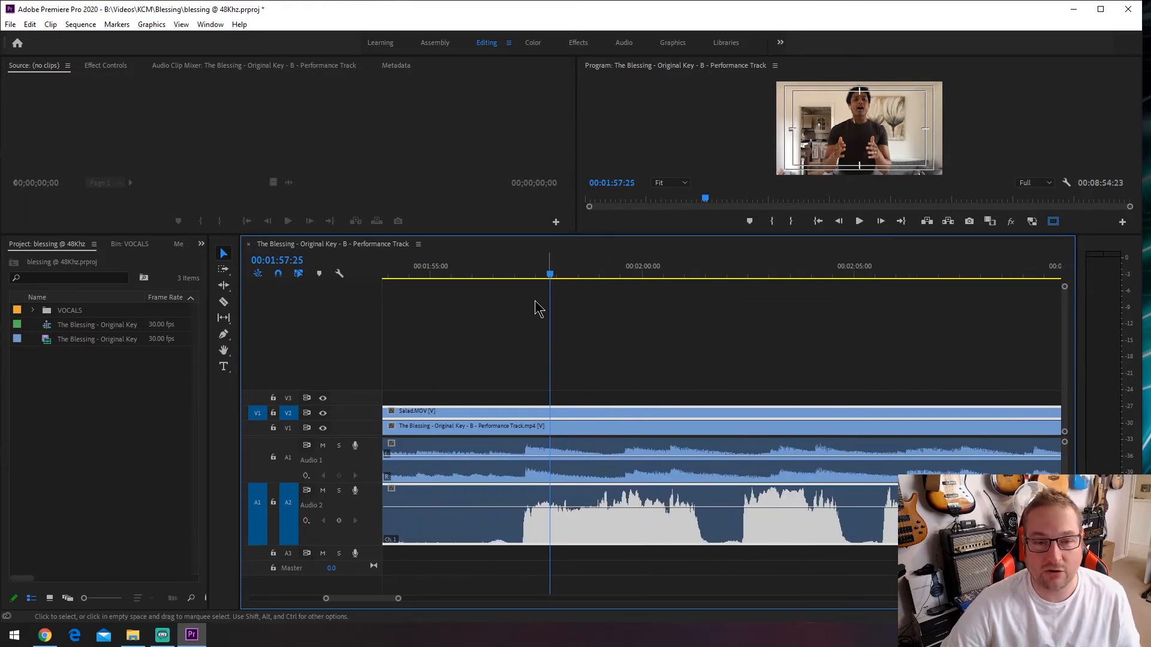
left_click(534, 273)
left_click_drag(535, 277, 526, 277)
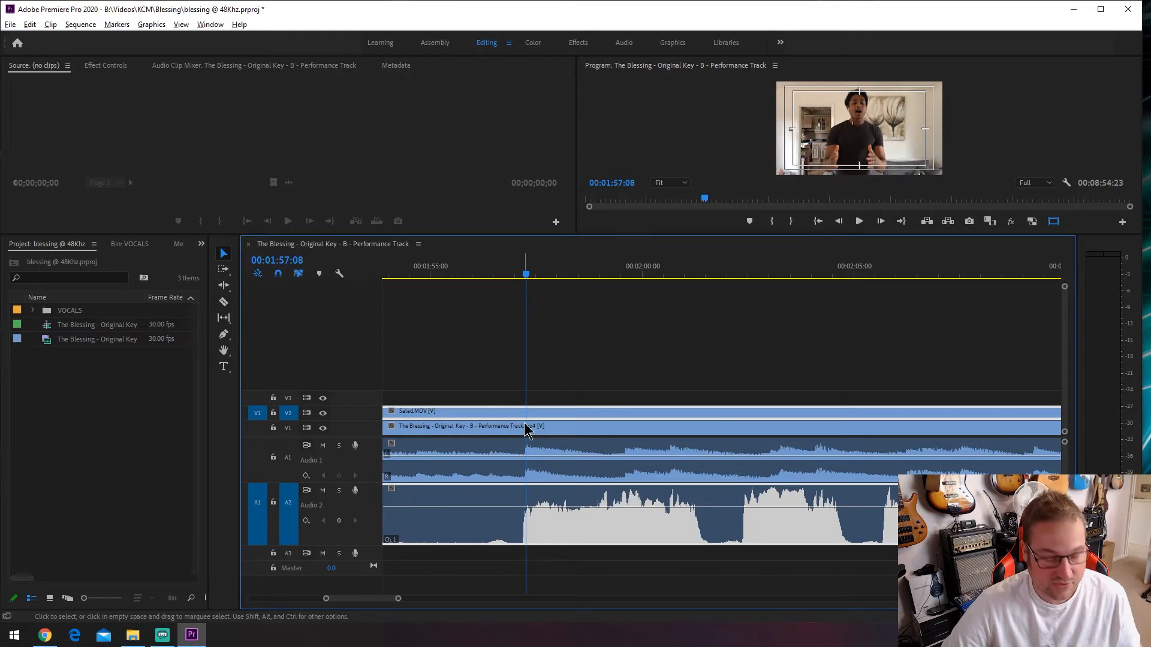
scroll(548, 473, "up", 8)
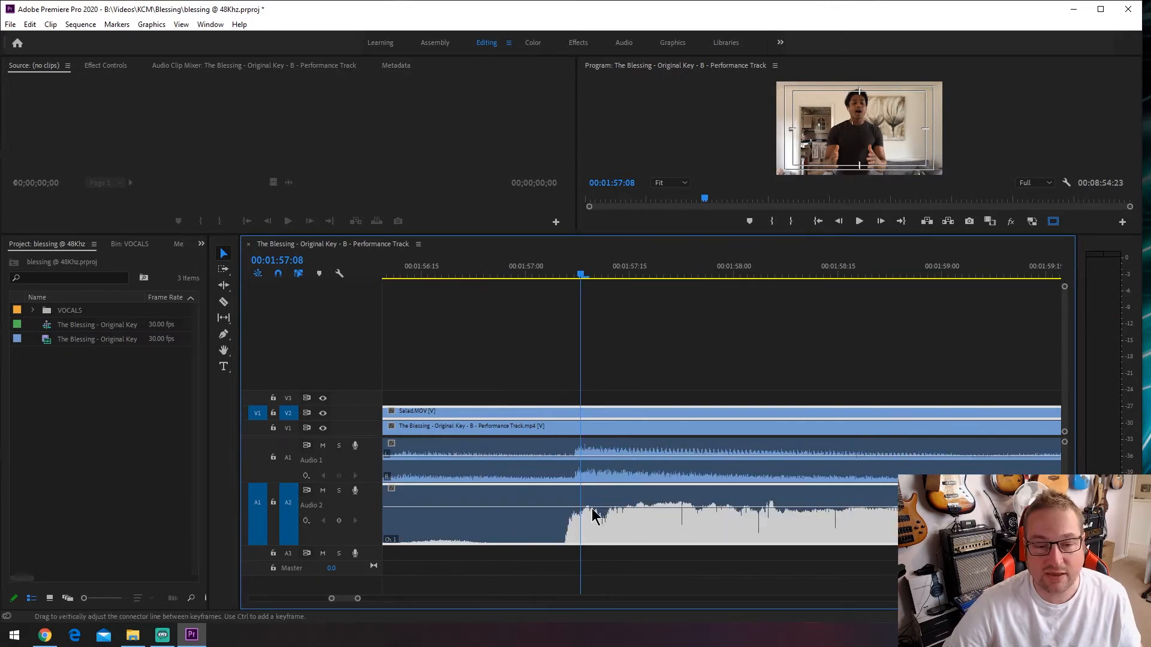
left_click(575, 277)
scroll(609, 478, "up", 3)
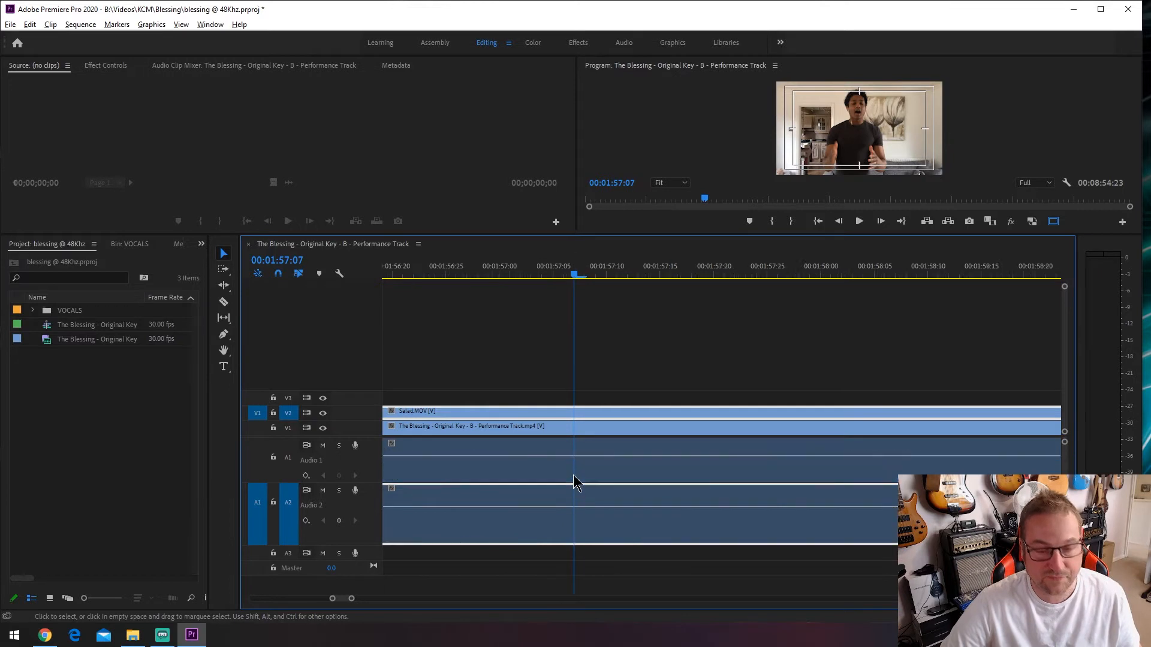
Step: Expand the Audio 1 track to compare the performance track's beat with the vocal phrase's start at 00:01:57:07
double_click(367, 464)
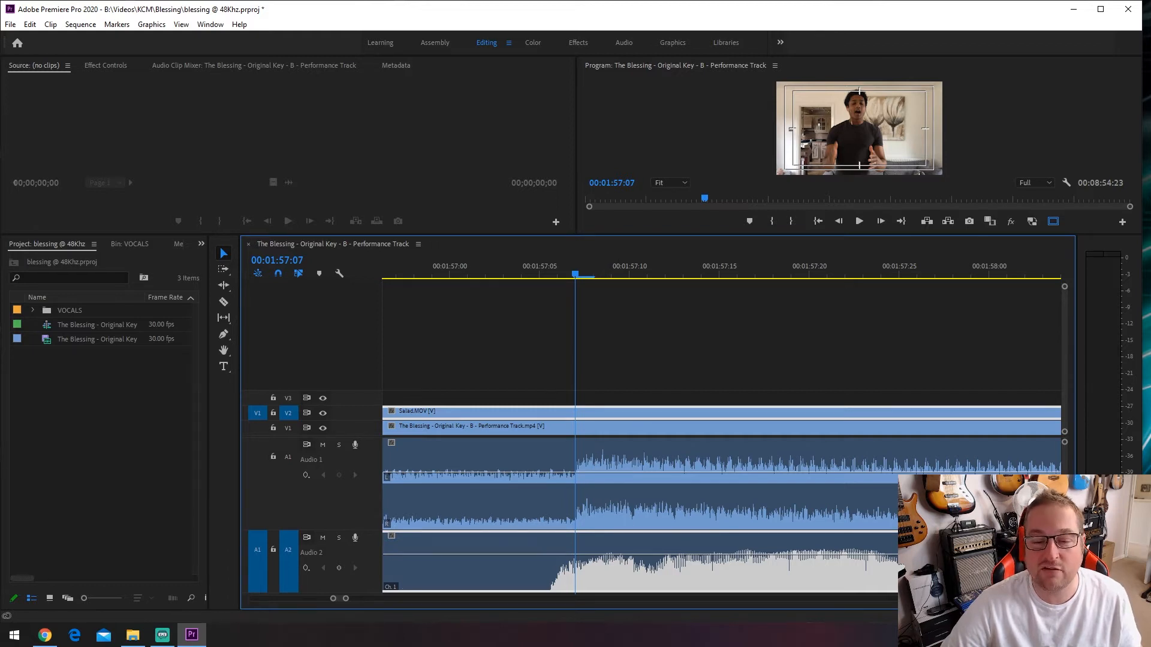
scroll(722, 515, "down", 5)
scroll(722, 516, "up", 5)
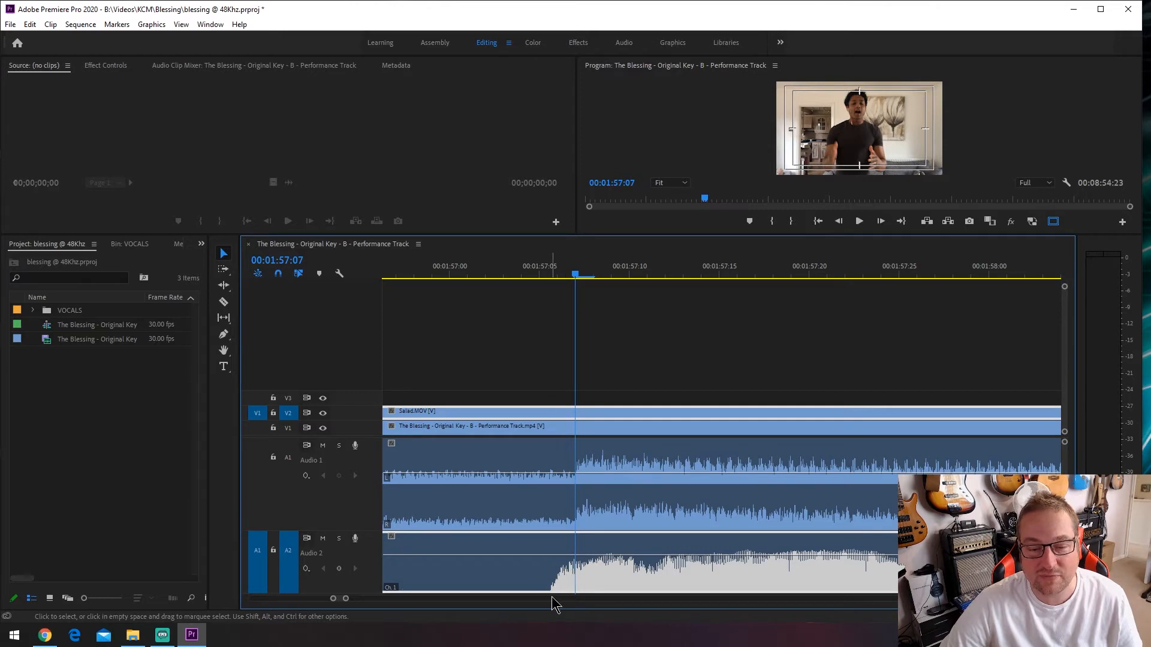
left_click(560, 275)
left_click(575, 275)
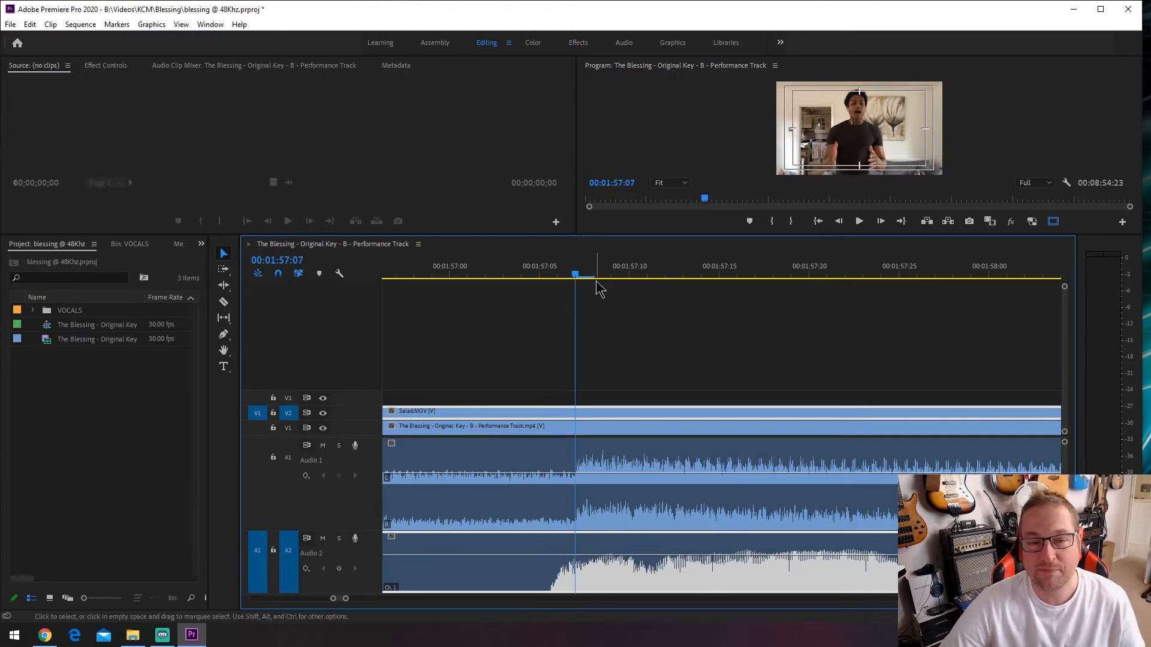
Step: Play the vocal entry from 00:01:57:01 to 00:02:07:28 to check its sync with the performance track
left_click(470, 275)
key("minus")
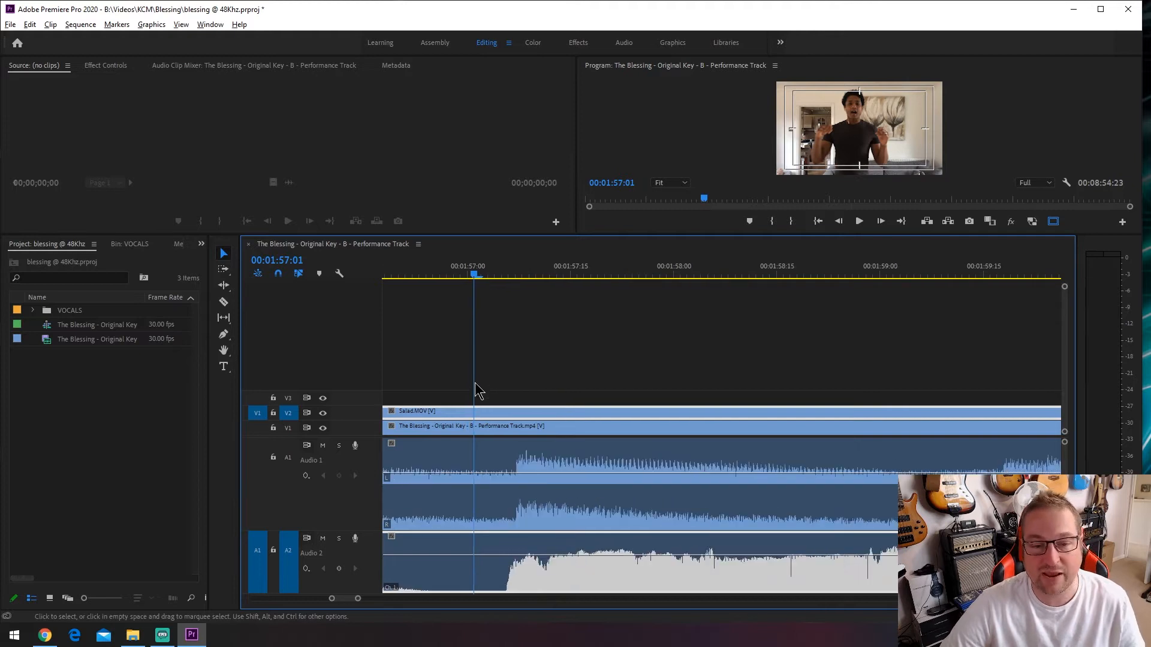
key("minus")
key("space")
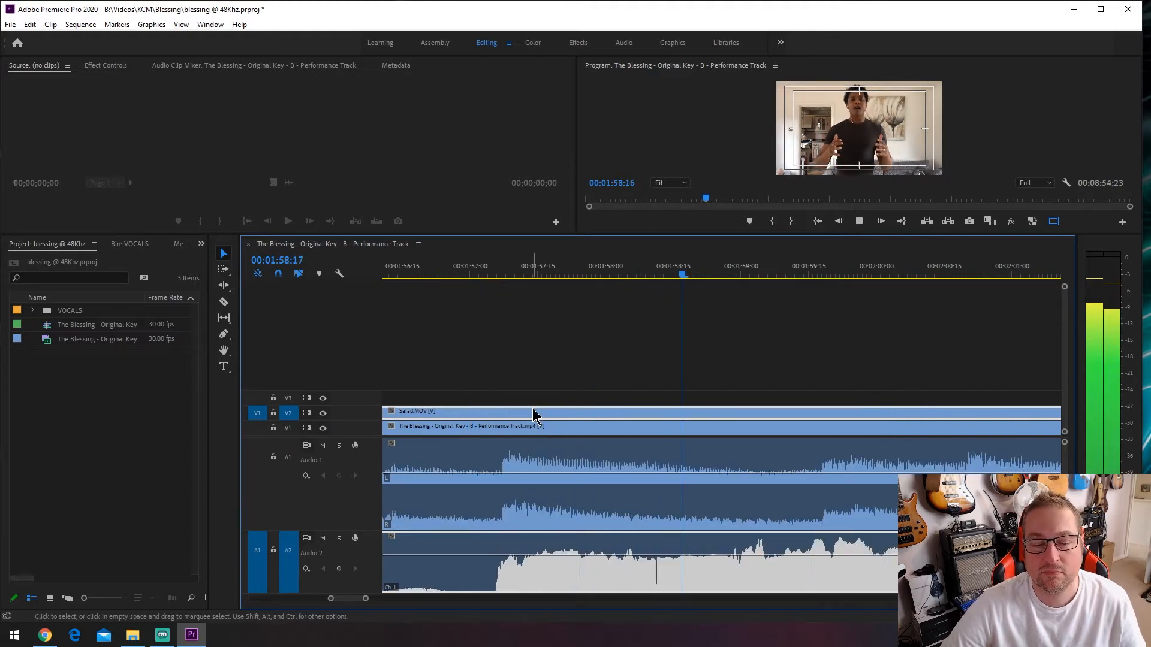
key("minus")
key("minus")
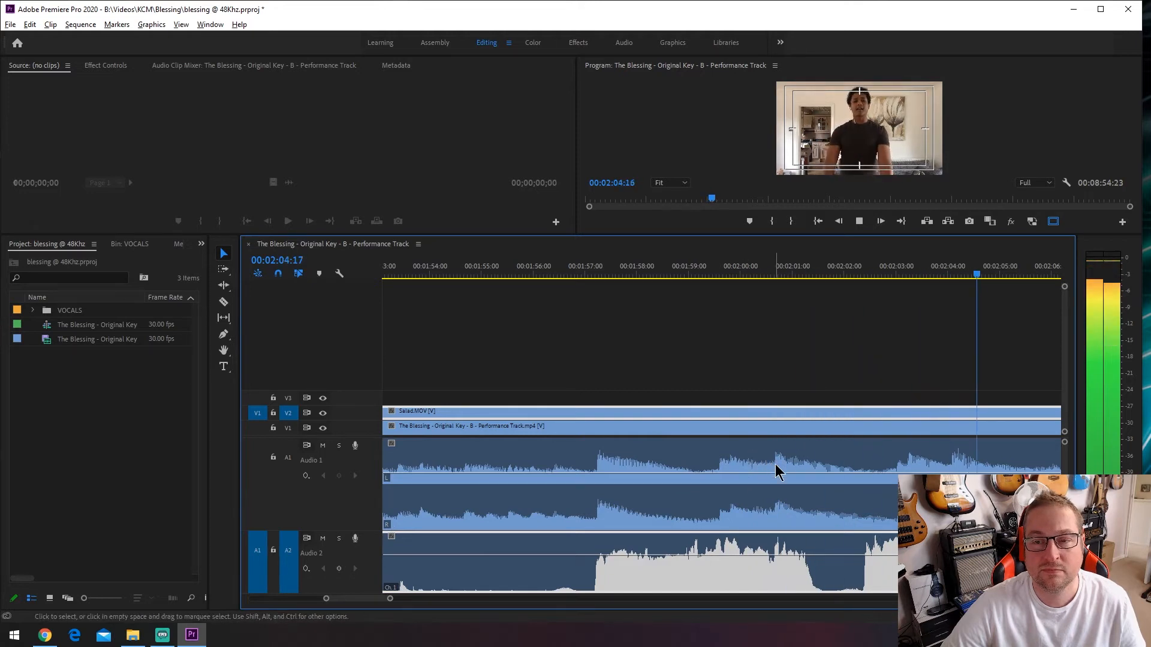
key("minus")
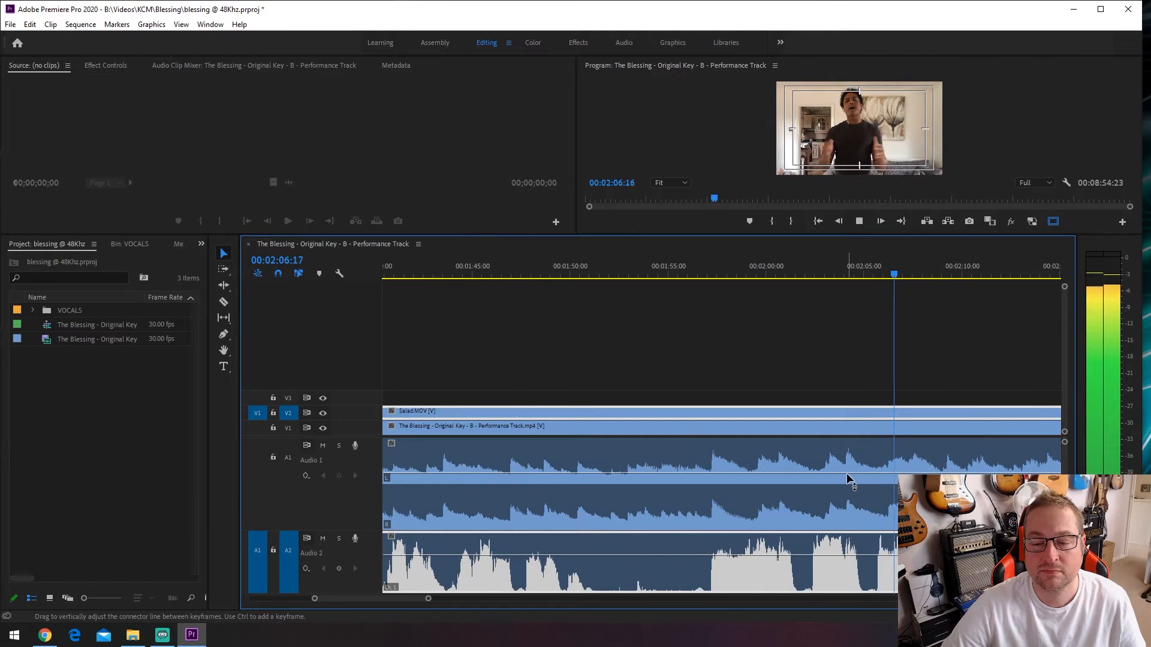
key("space")
Step: Place the playhead at 00:01:57:03, just before the vocal phrase, and compare the surrounding vocal and performance waveforms
scroll(728, 451, "up", 2)
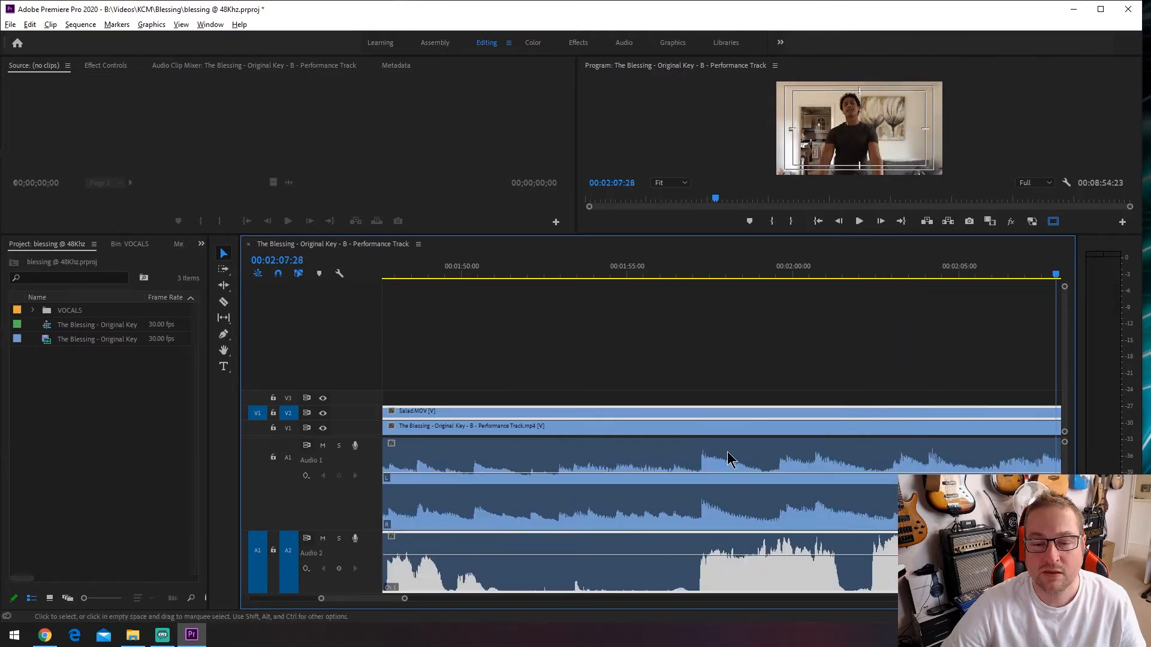
scroll(698, 449, "down", 2)
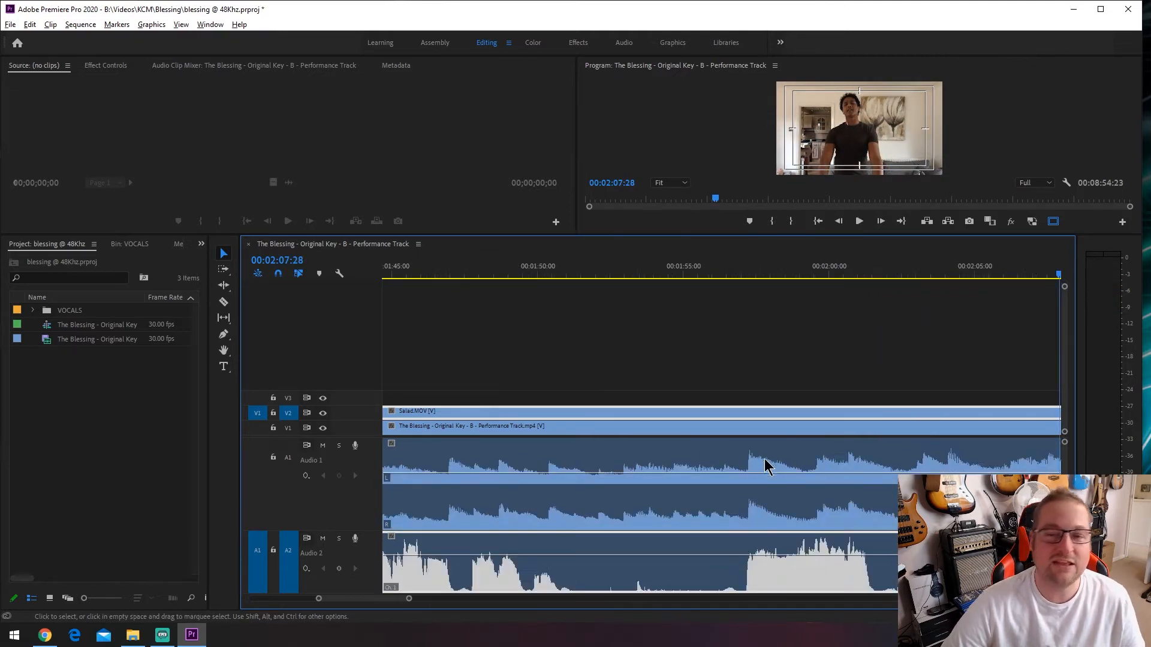
scroll(773, 486, "down", 2)
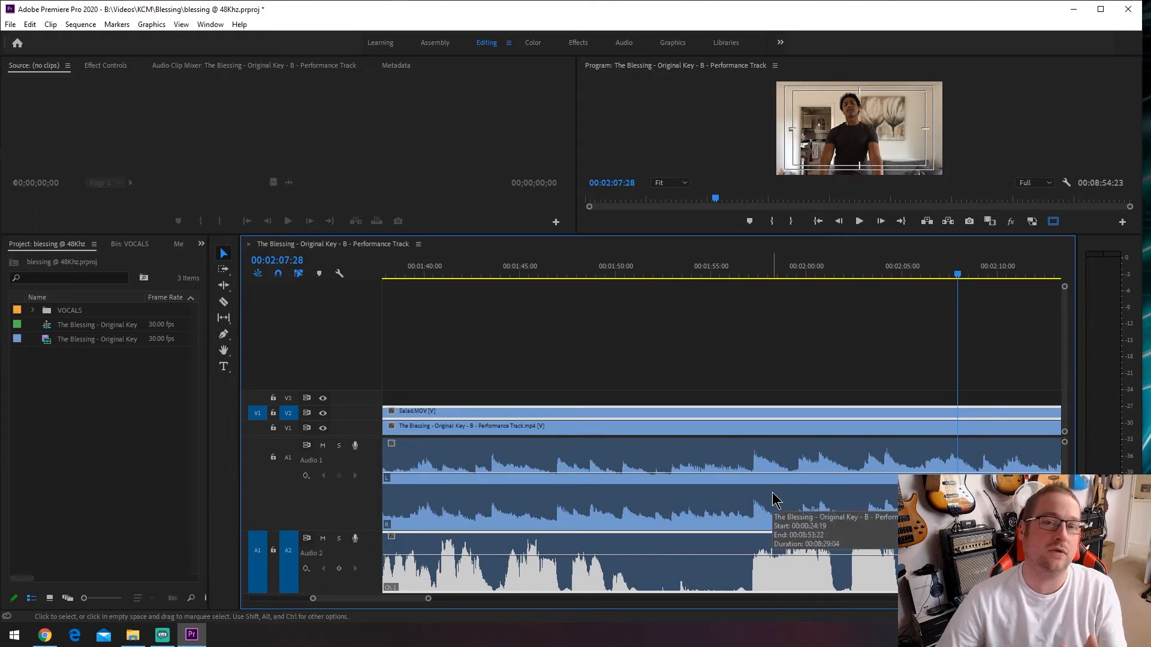
scroll(772, 491, "down", 3)
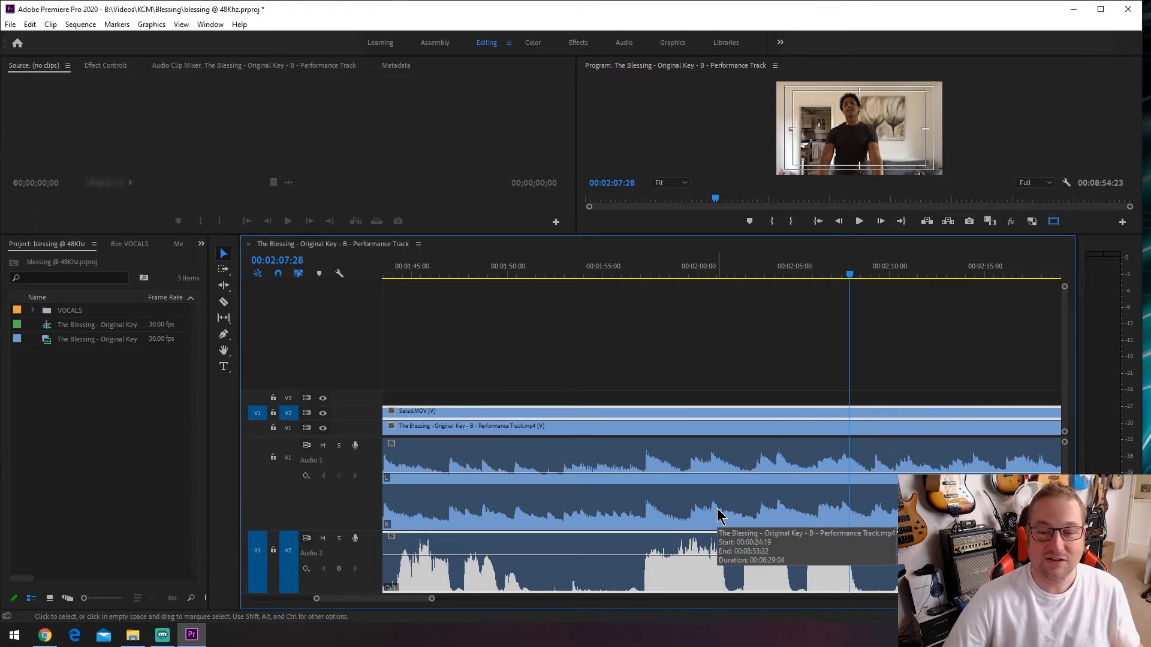
left_click(644, 270)
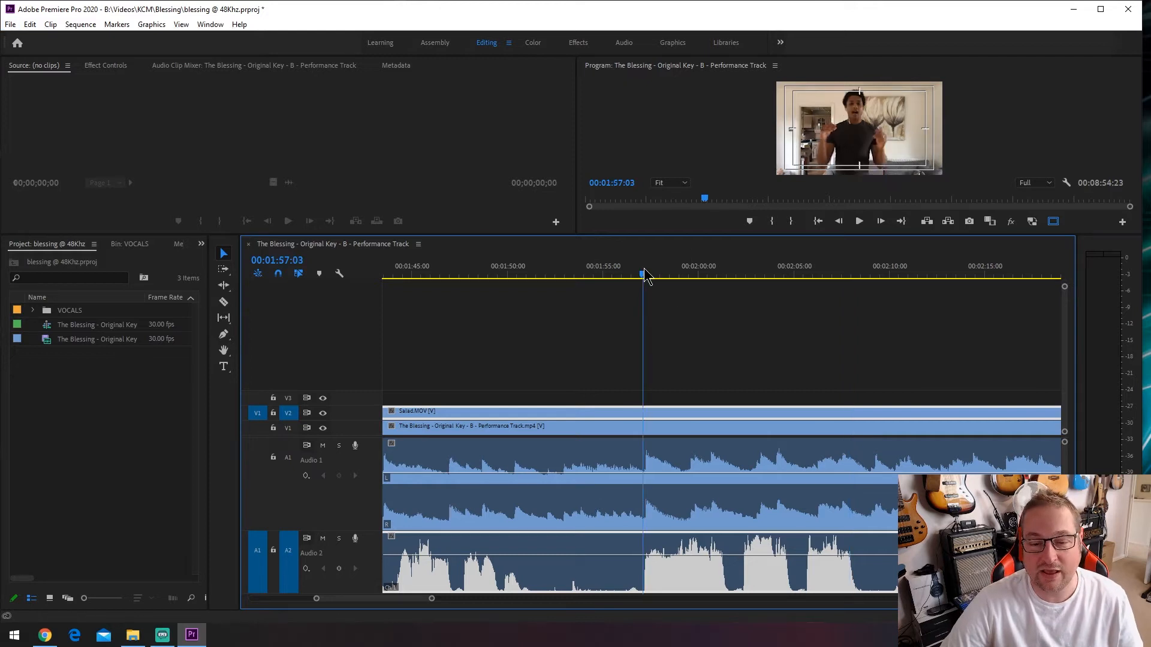
key("equal")
key("equal")
scroll(735, 479, "down", 5)
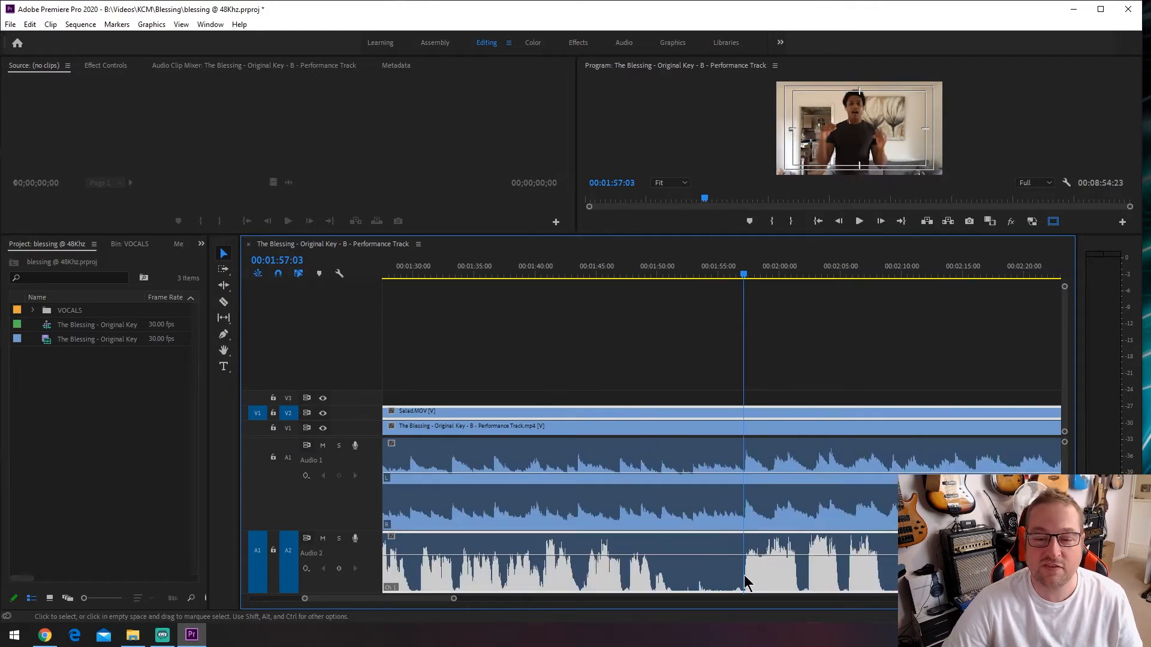
Step: Play the quieter vocal passage further along the song from 00:03:59:23 to 00:04:05:15 to check the sync
scroll(764, 578, "down", 3)
scroll(809, 551, "down", 2)
scroll(837, 528, "down", 5)
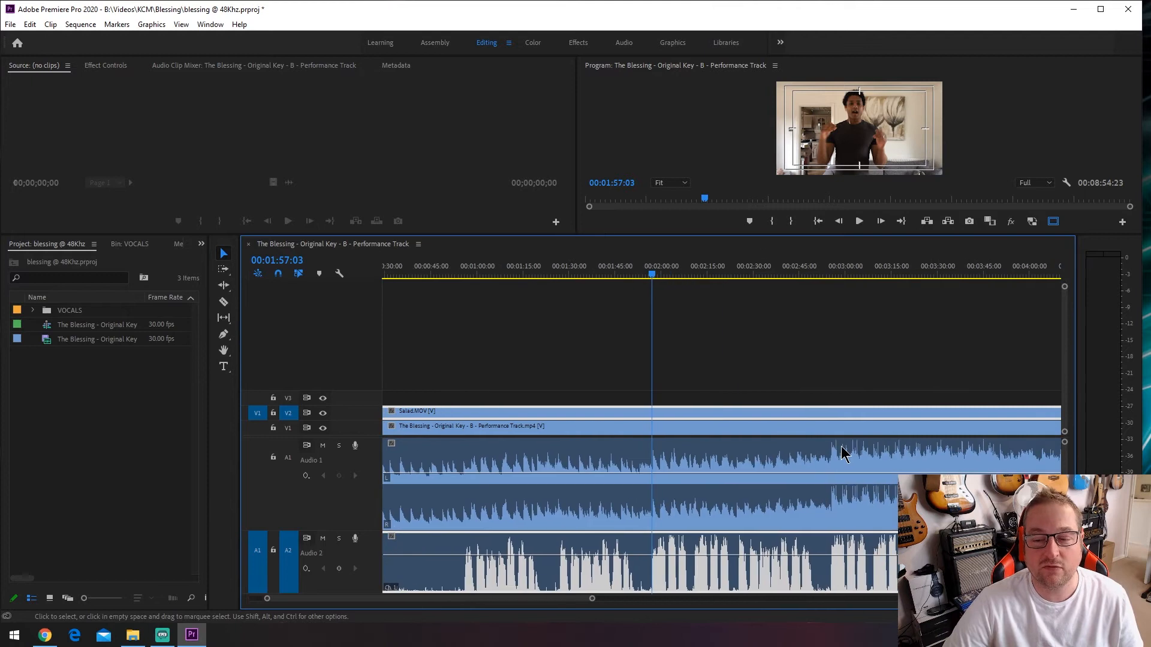
scroll(804, 476, "down", 1)
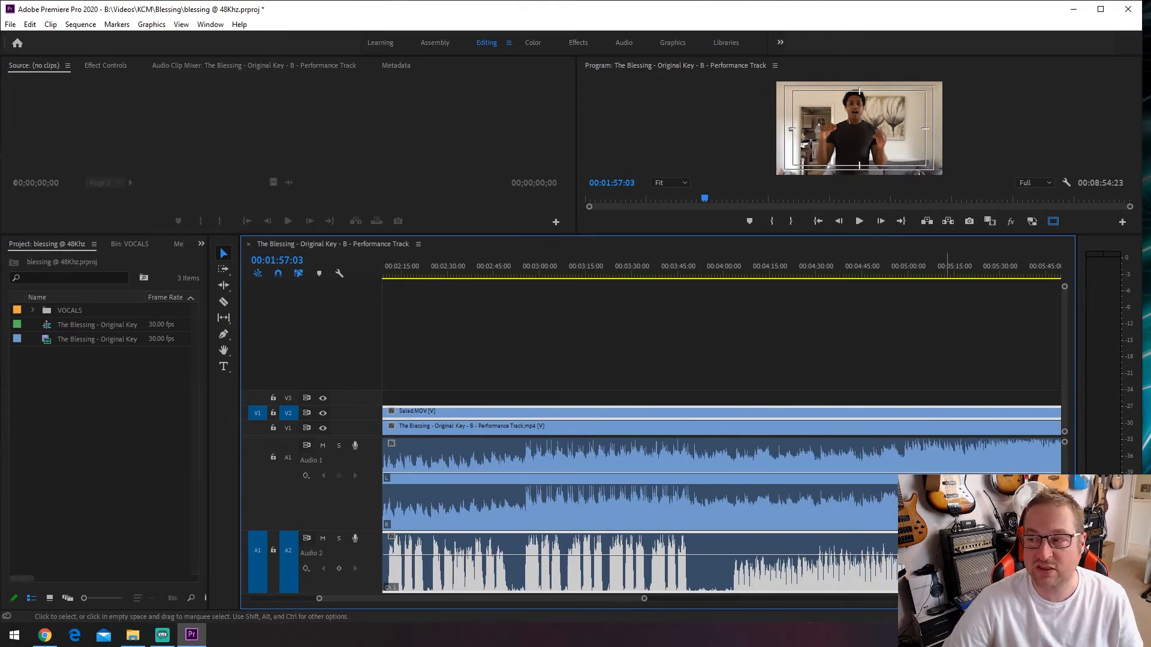
scroll(856, 527, "down", 5)
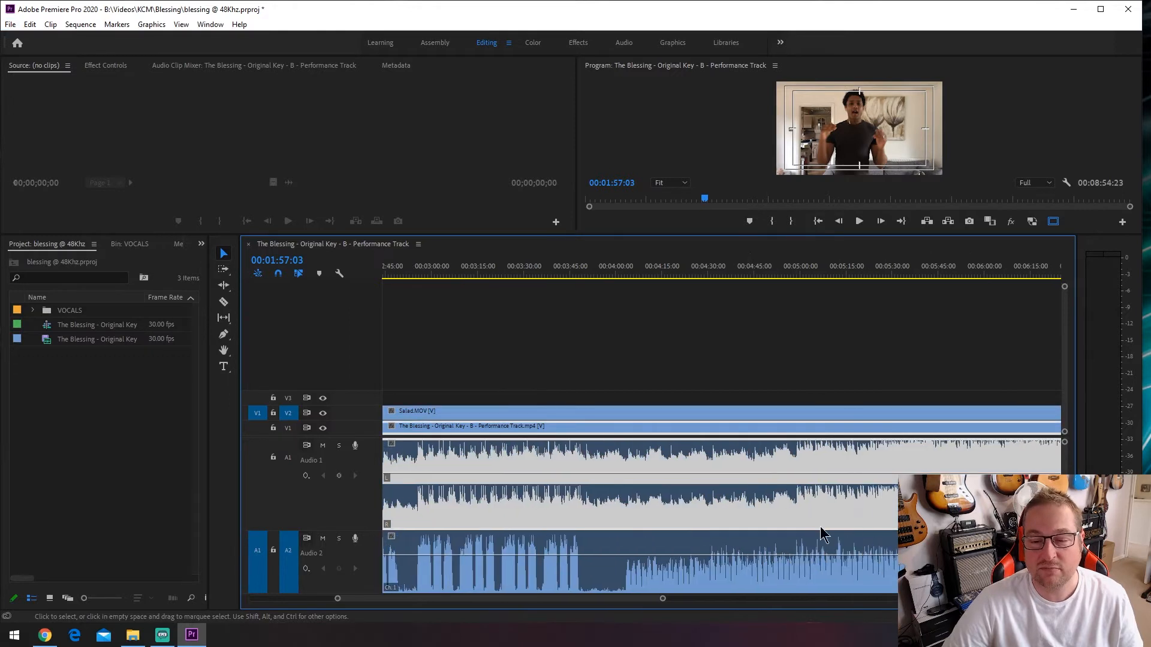
left_click(602, 273)
scroll(616, 457, "up", 4)
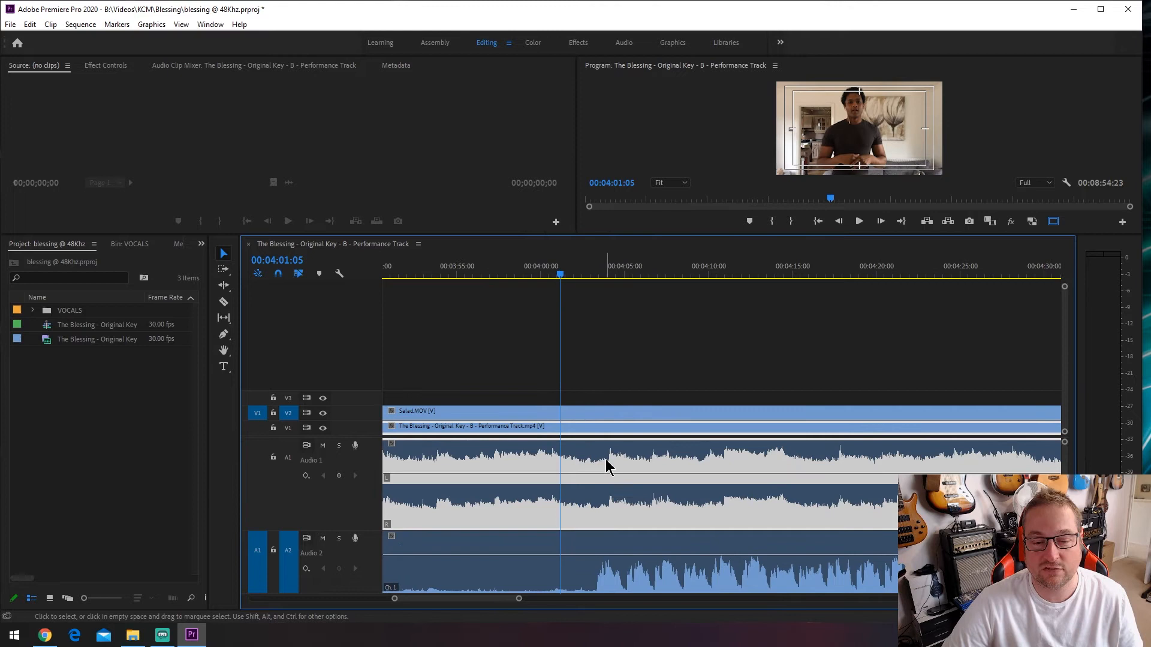
scroll(602, 427, "up", 3)
left_click(452, 276)
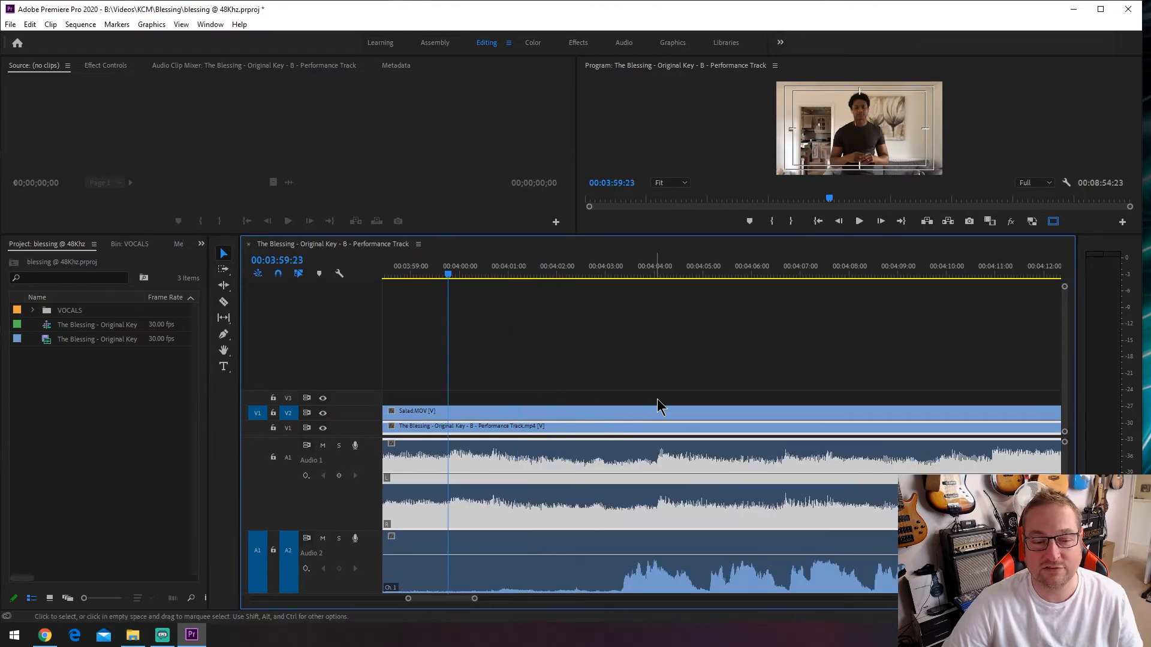
key("space")
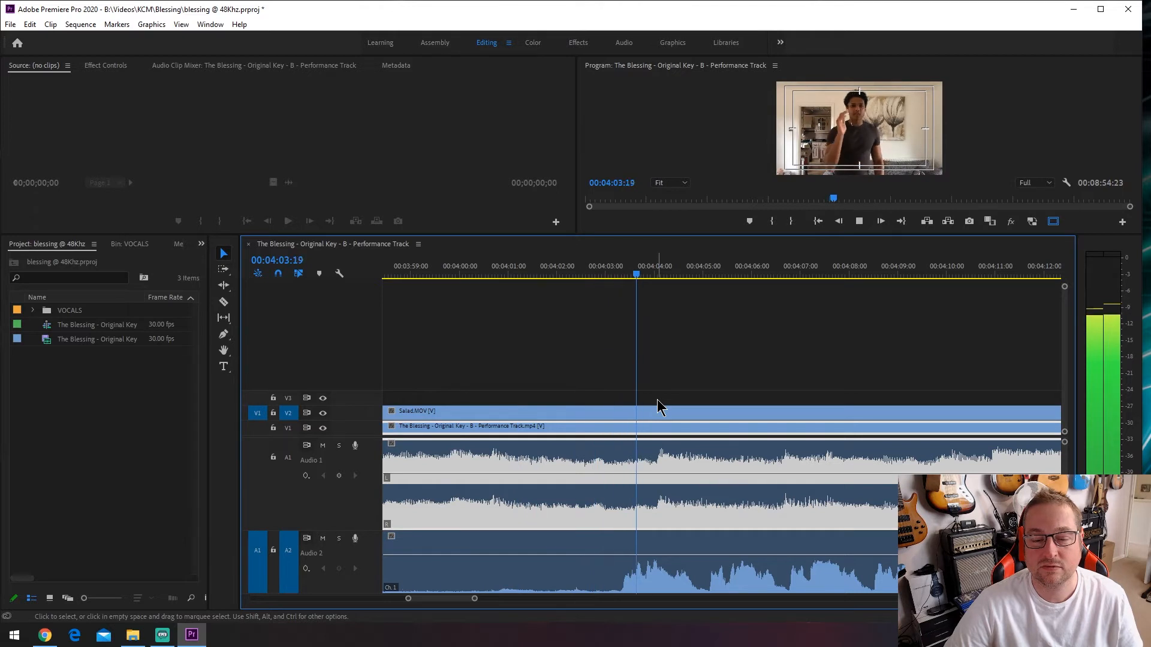
key("space")
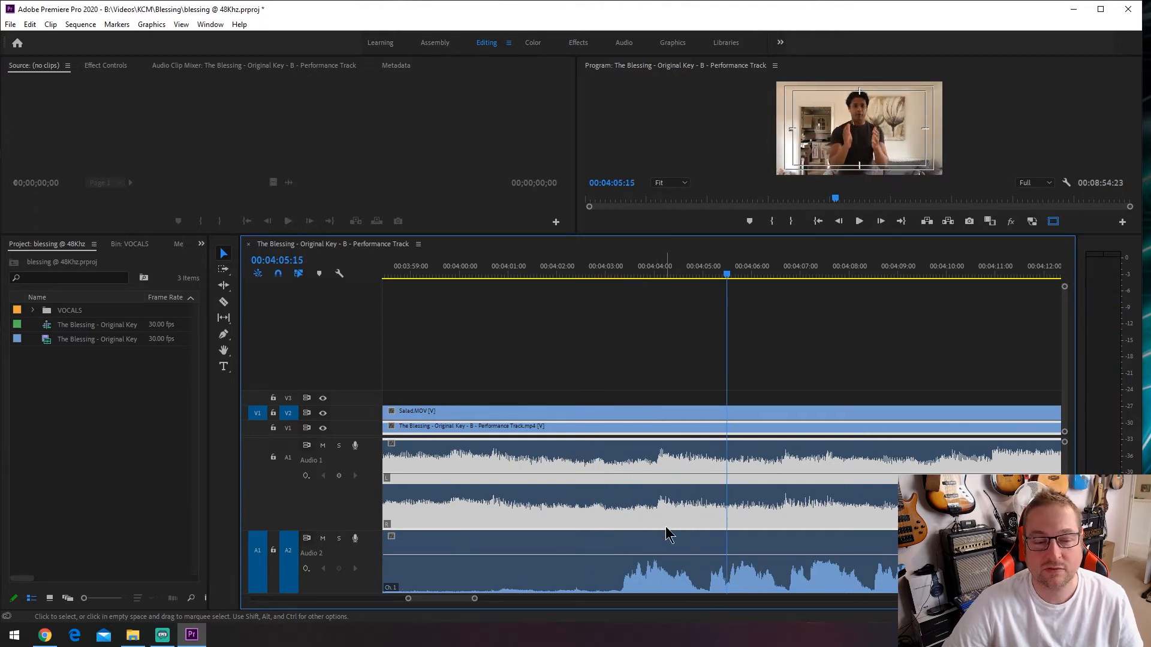
Step: Raise the volume of the vocal clip on Audio 2 by 4.4 dB and replay the passage up to 00:04:10:14
left_click(689, 569)
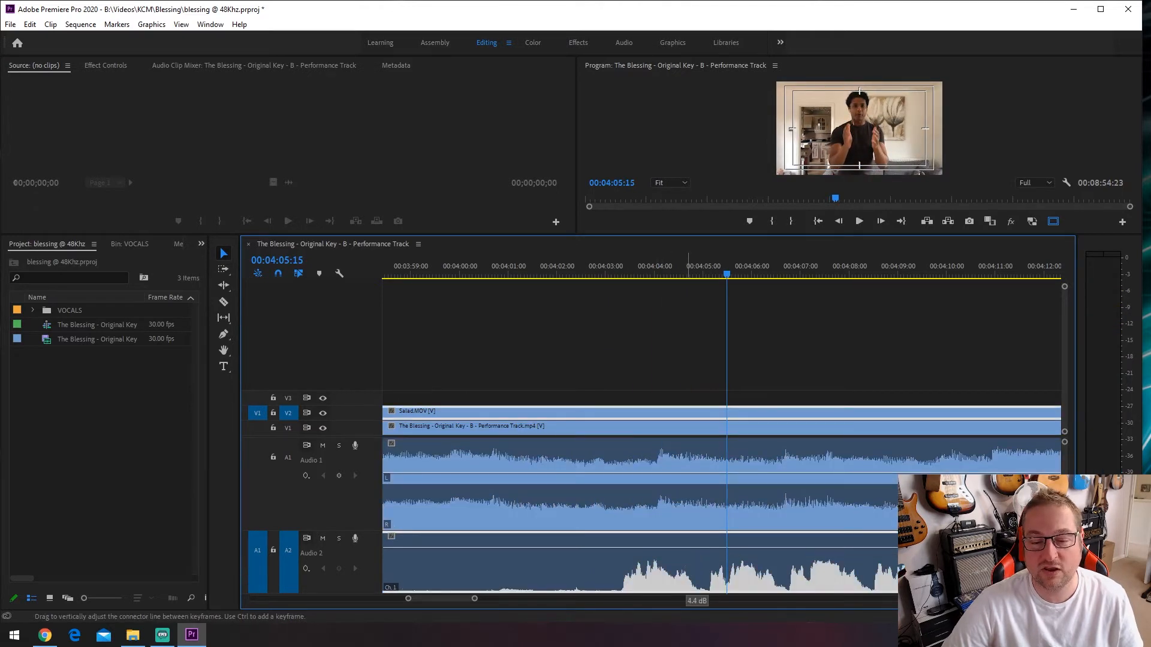
left_click(451, 269)
key("space")
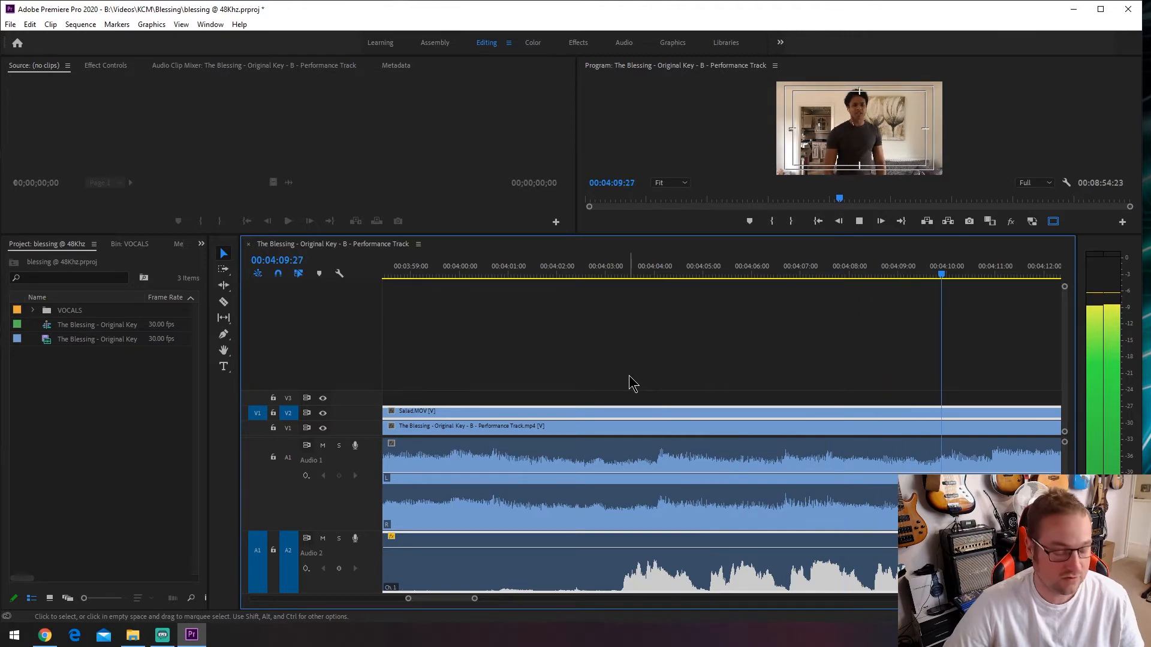
key("space")
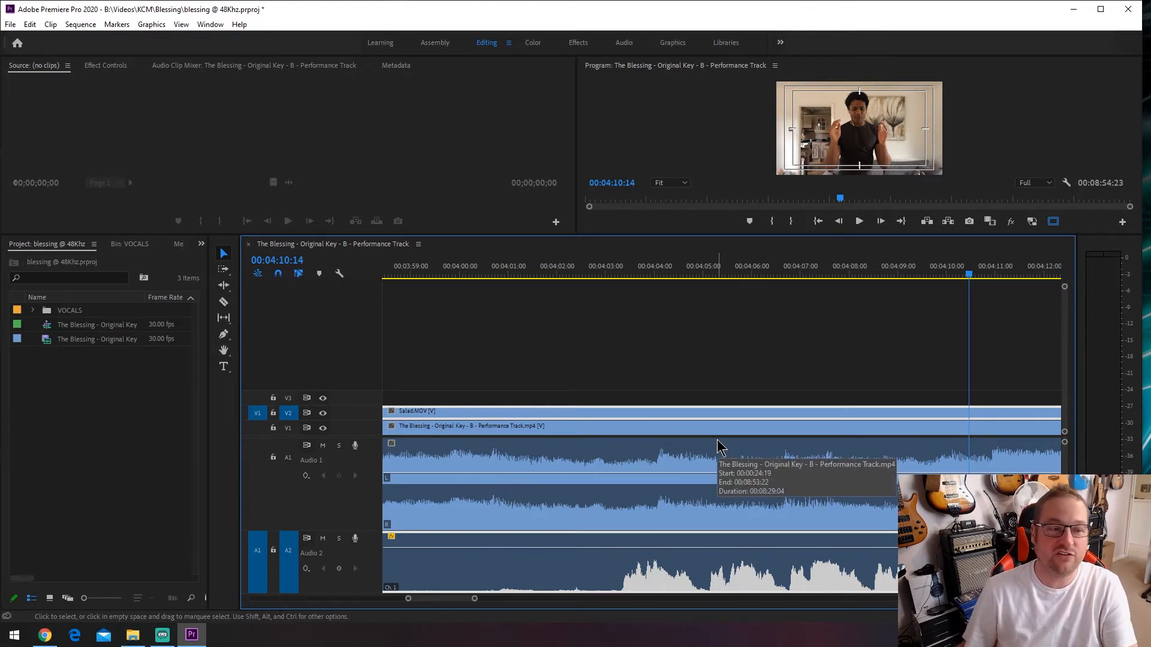
left_click_drag(1, 108, 3, 59)
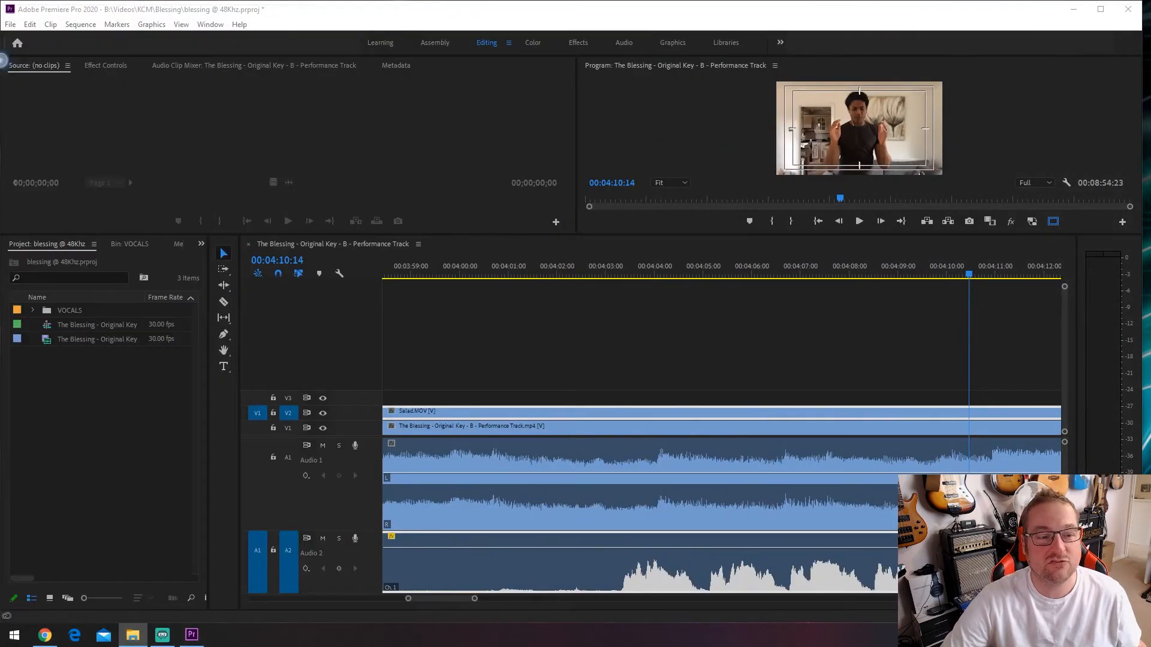
left_click(104, 446)
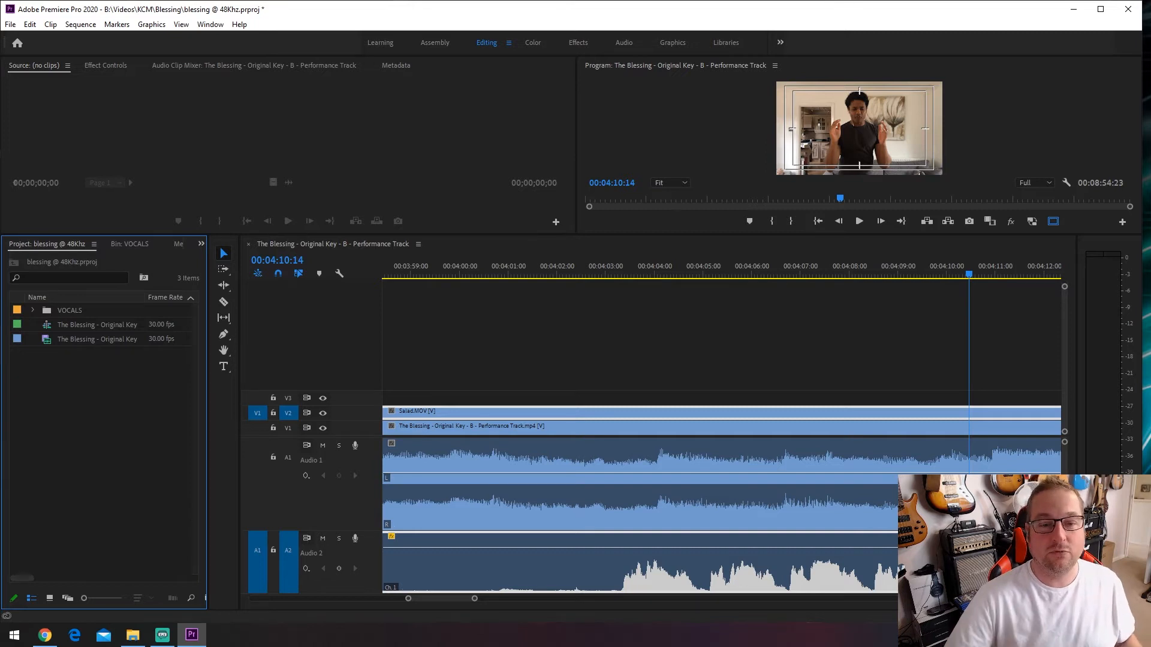
Step: Scrub the vocal passage between 00:04:08:12 and 00:04:10:16, stopping at 00:04:09:22, to check picture and sound
left_click_drag(735, 277, 972, 298)
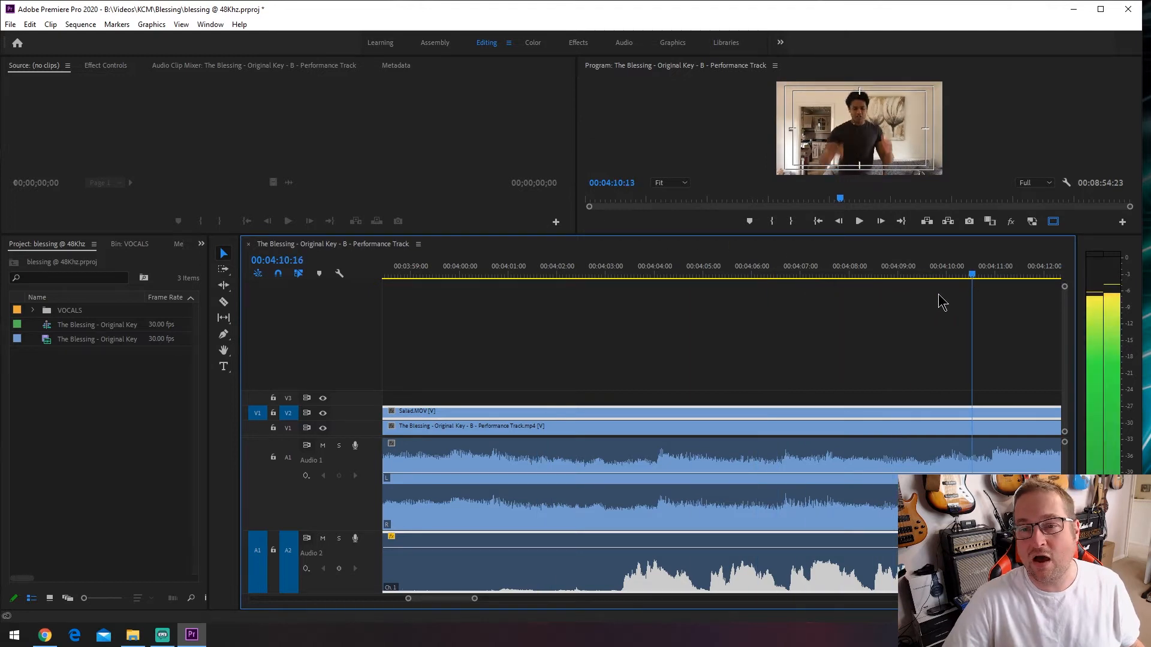
left_click(868, 275)
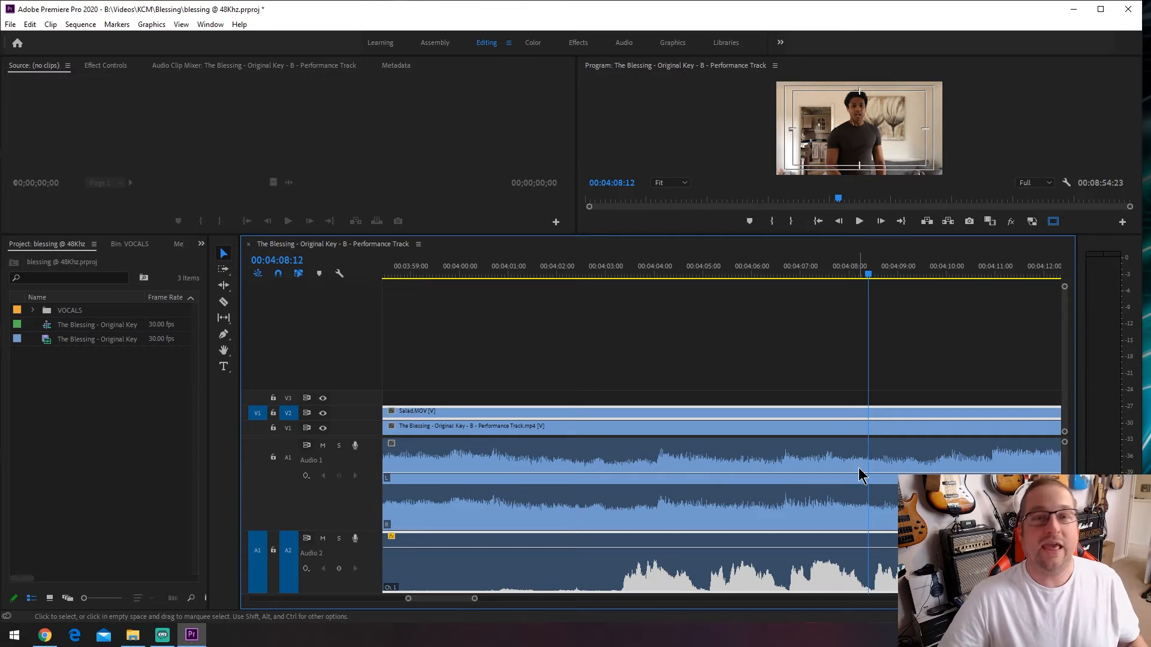
left_click_drag(820, 274, 923, 258)
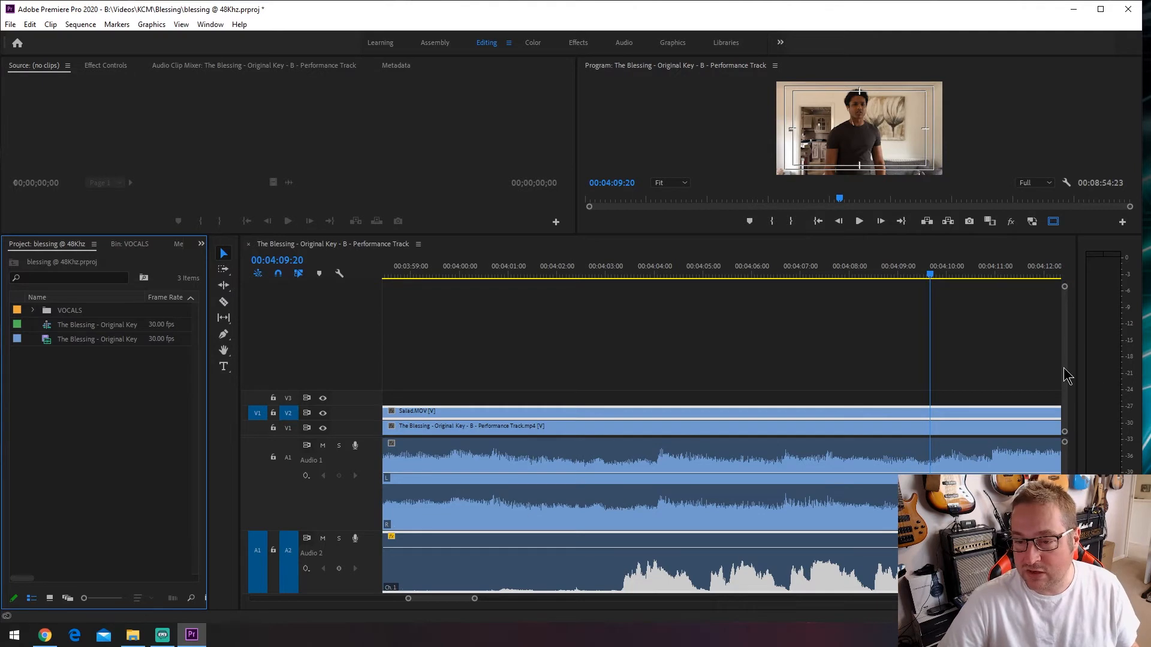
mouse_move(932, 284)
left_mouse_down()
mouse_move(827, 277)
mouse_move(960, 279)
mouse_move(657, 253)
mouse_move(937, 262)
left_mouse_up()
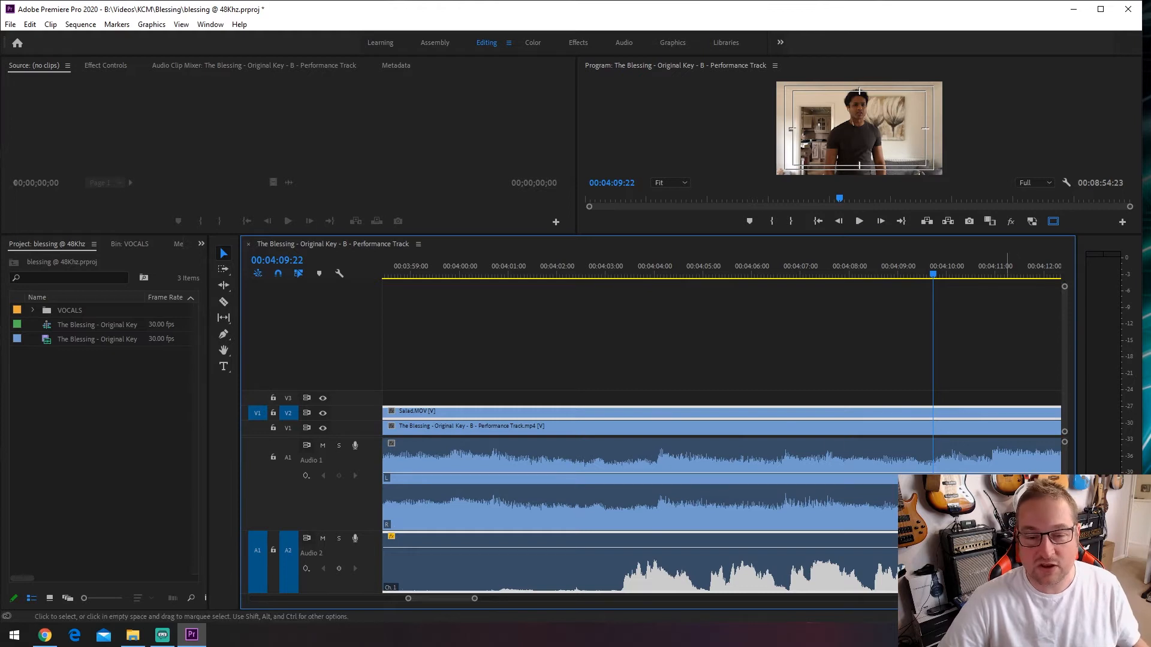
Step: Play the vocal entry near the end of the song from 00:07:14:17 to 00:07:26:29 to check the sync
scroll(619, 380, "up", 3)
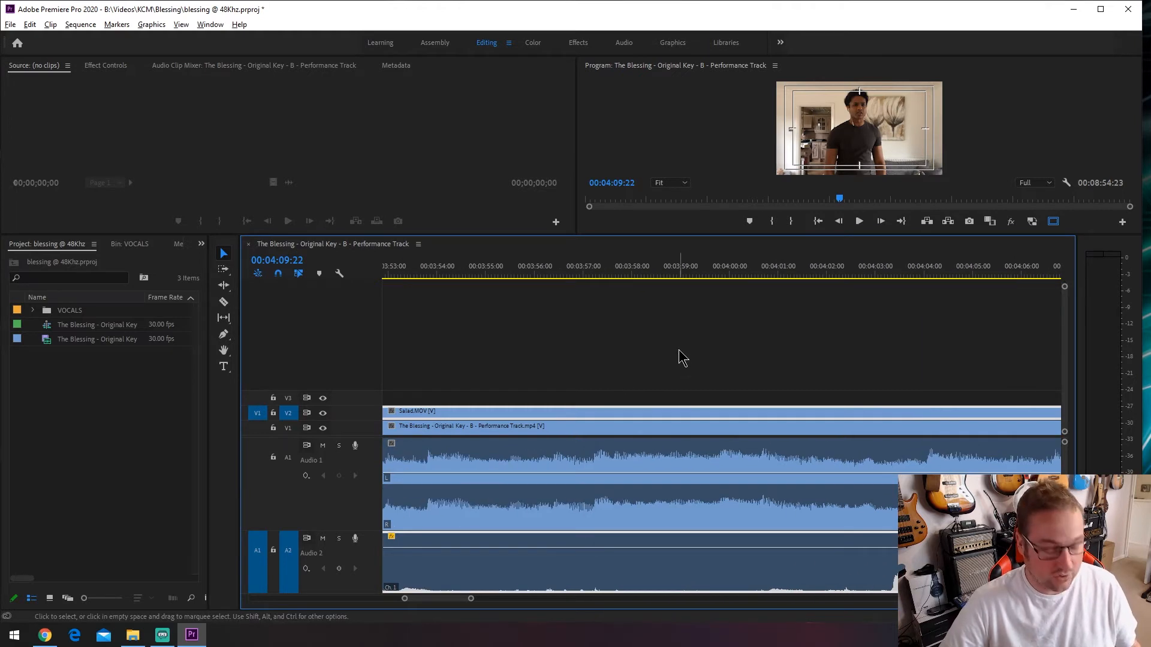
scroll(684, 359, "down", 8)
scroll(835, 460, "down", 2)
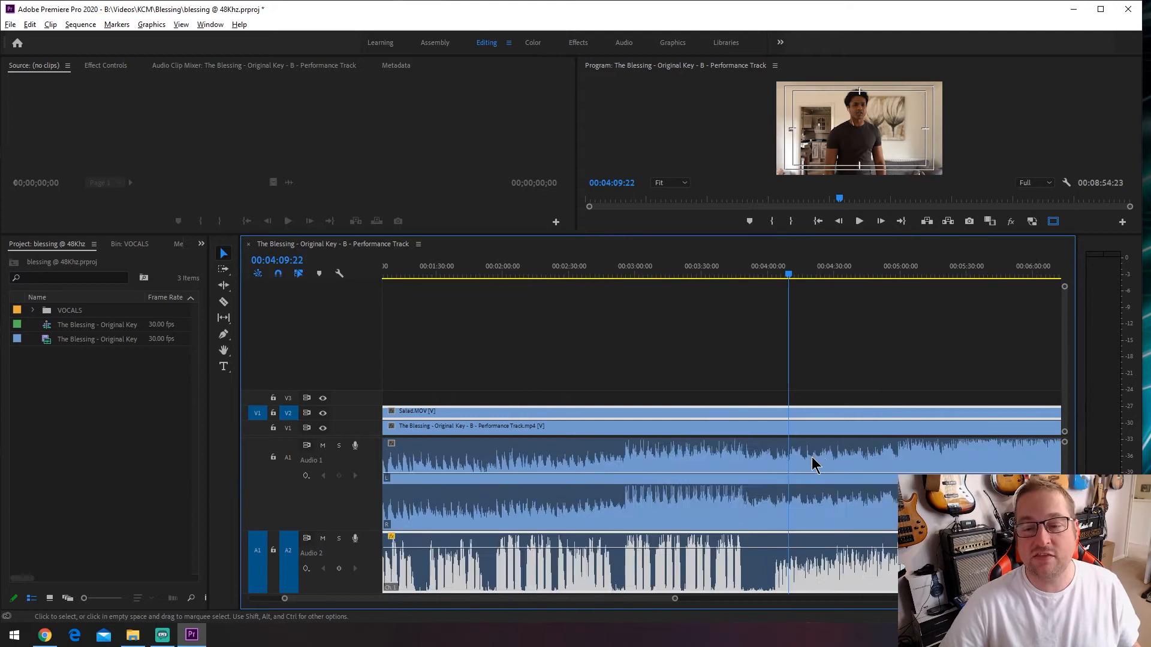
scroll(812, 460, "down", 3)
left_click_drag(821, 279, 805, 278)
scroll(800, 390, "up", 3)
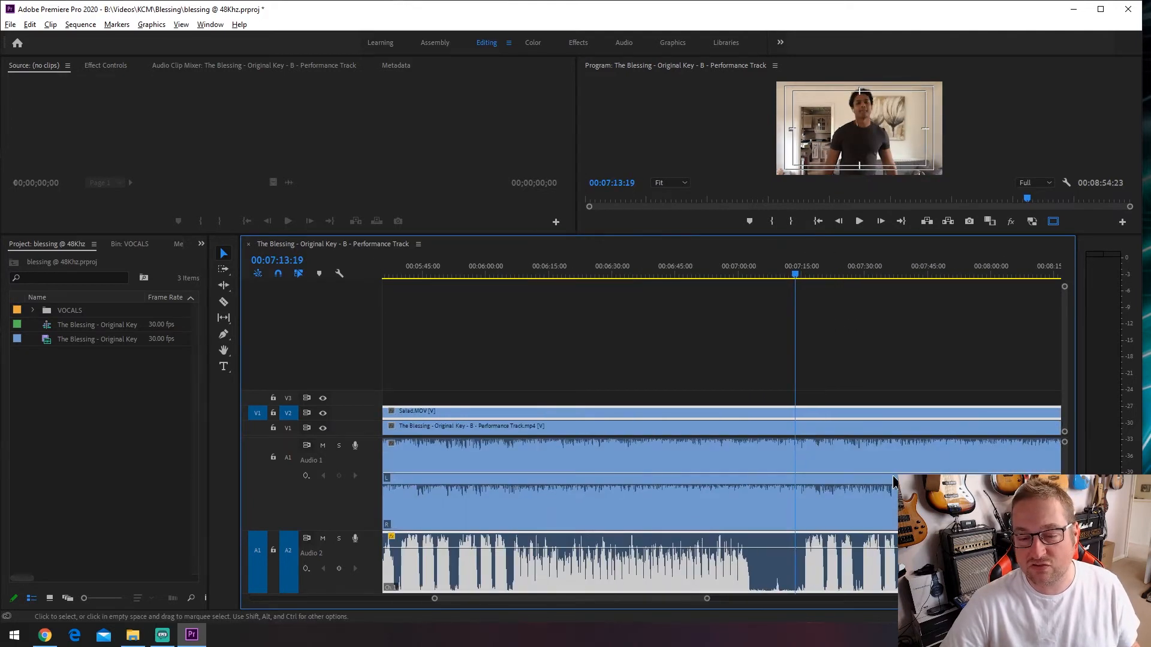
scroll(893, 478, "up", 7)
scroll(616, 457, "down", 4)
left_click(590, 277)
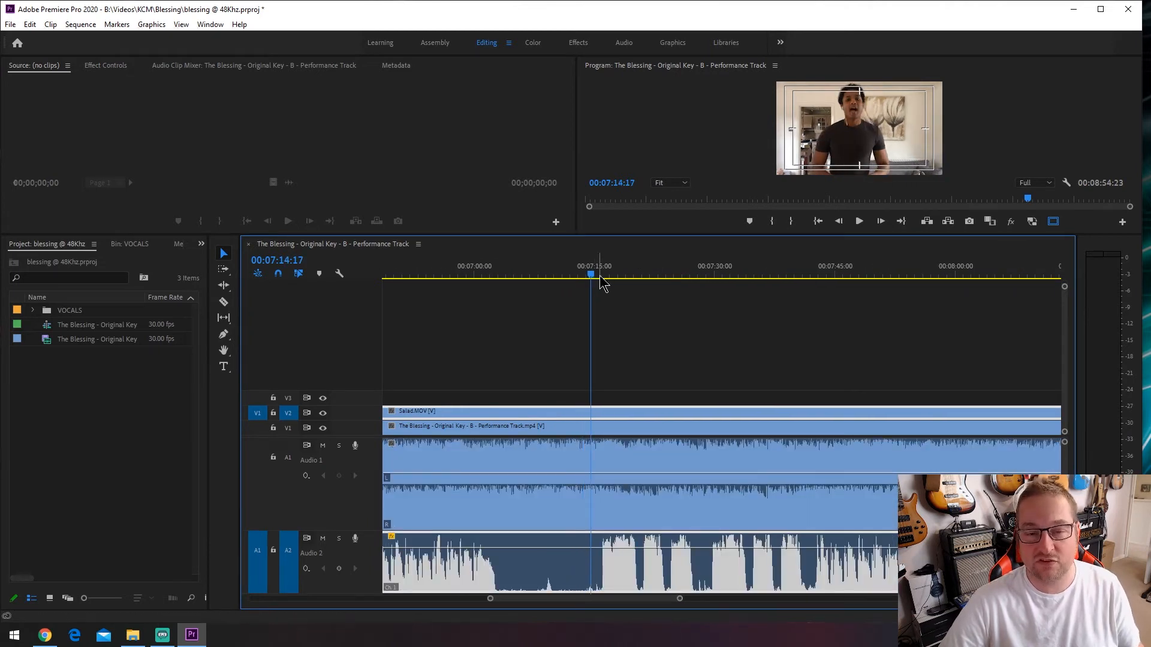
key("space")
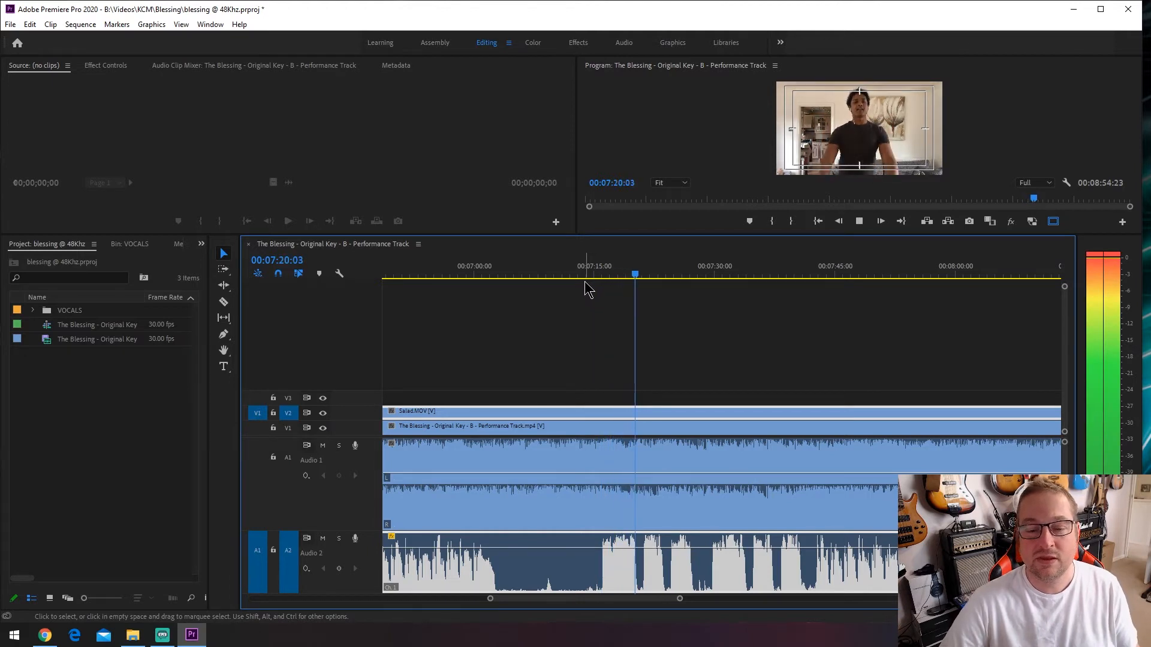
key("space")
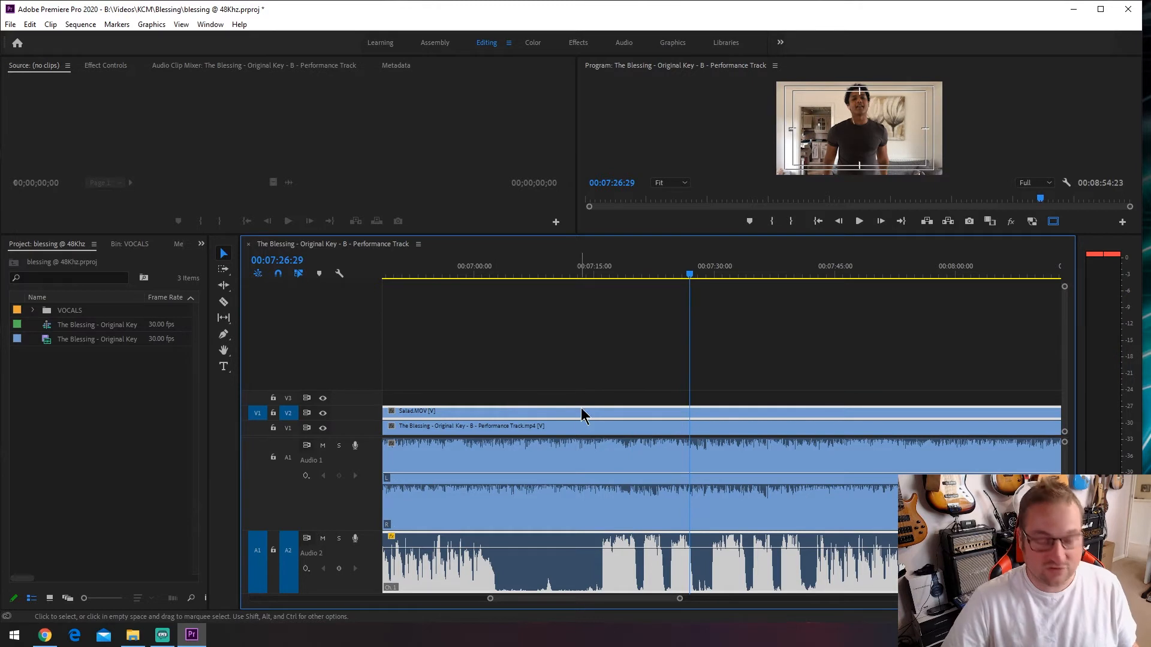
Step: Survey the vocal waveform on Audio 2 across the whole song, including a closer look around 00:02:03:18
scroll(678, 389, "down", 6)
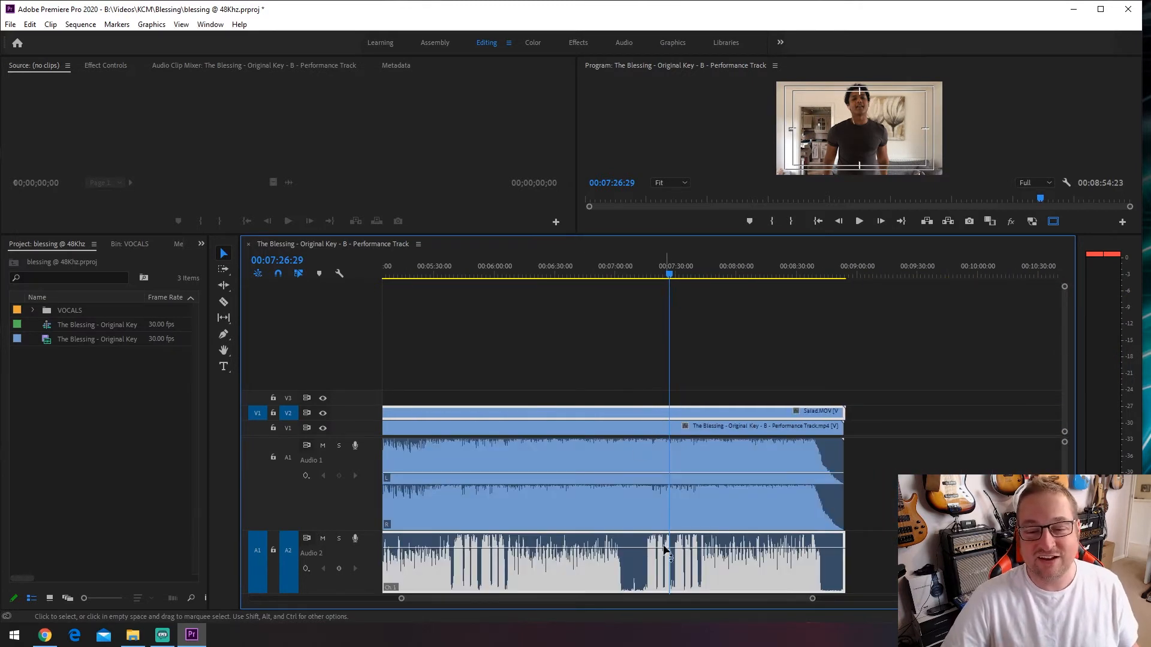
scroll(580, 473, "left", 5)
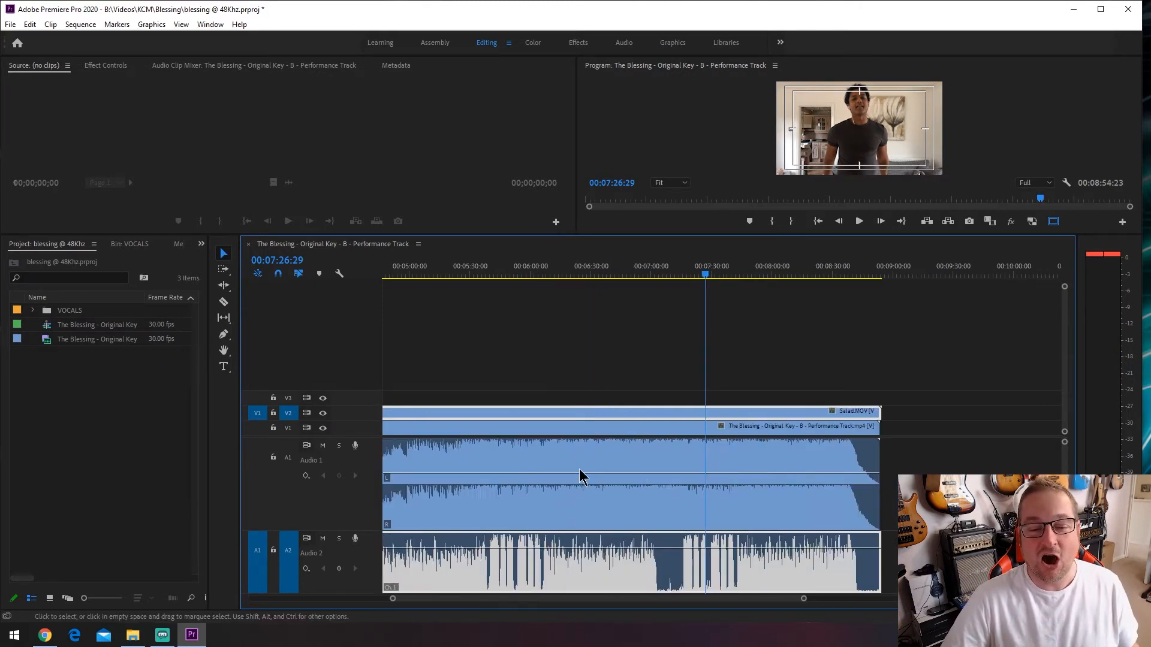
scroll(572, 501, "left", 8)
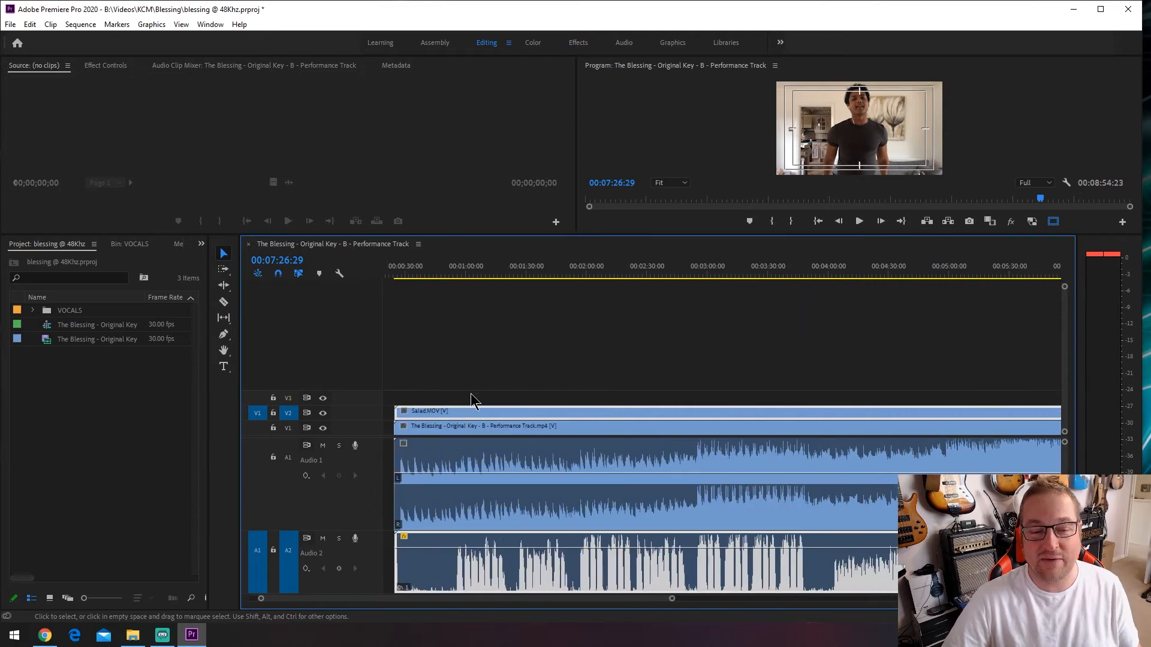
left_click(593, 276)
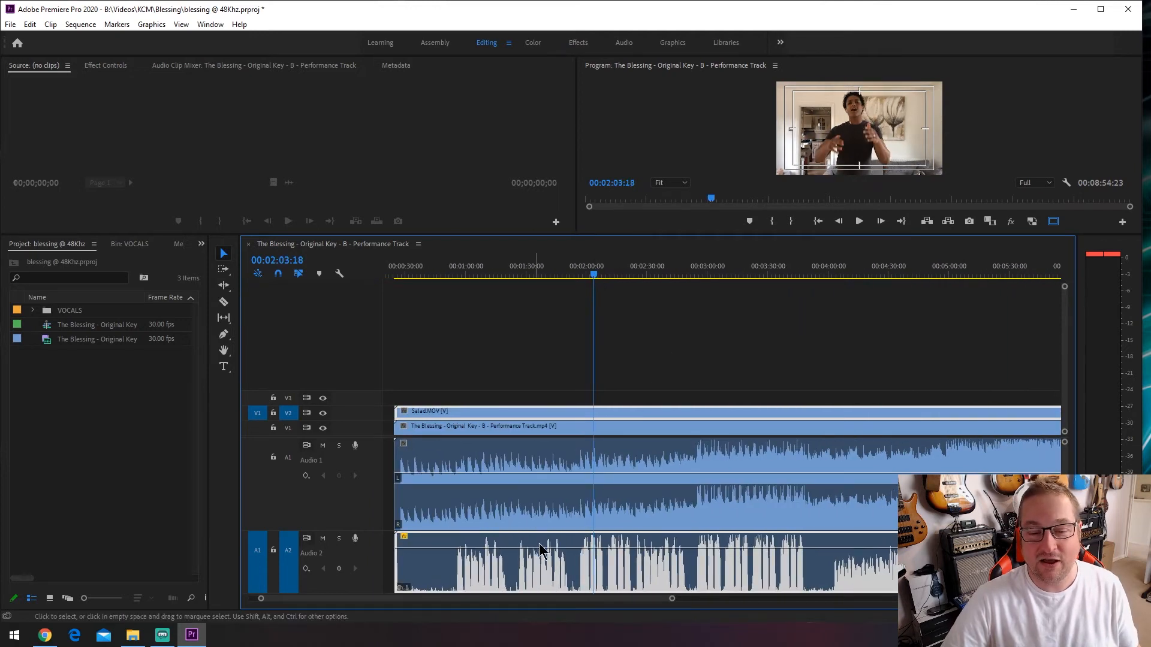
key("equal")
key("equal")
key("equal")
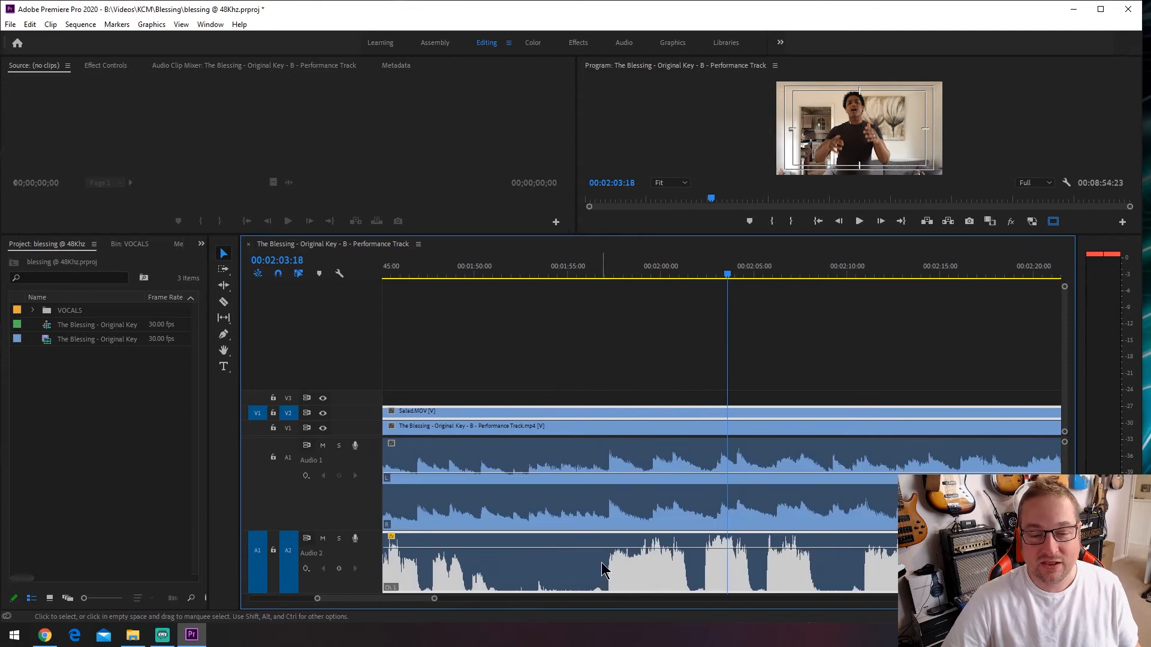
scroll(634, 569, "down", 4)
scroll(851, 495, "right", 6)
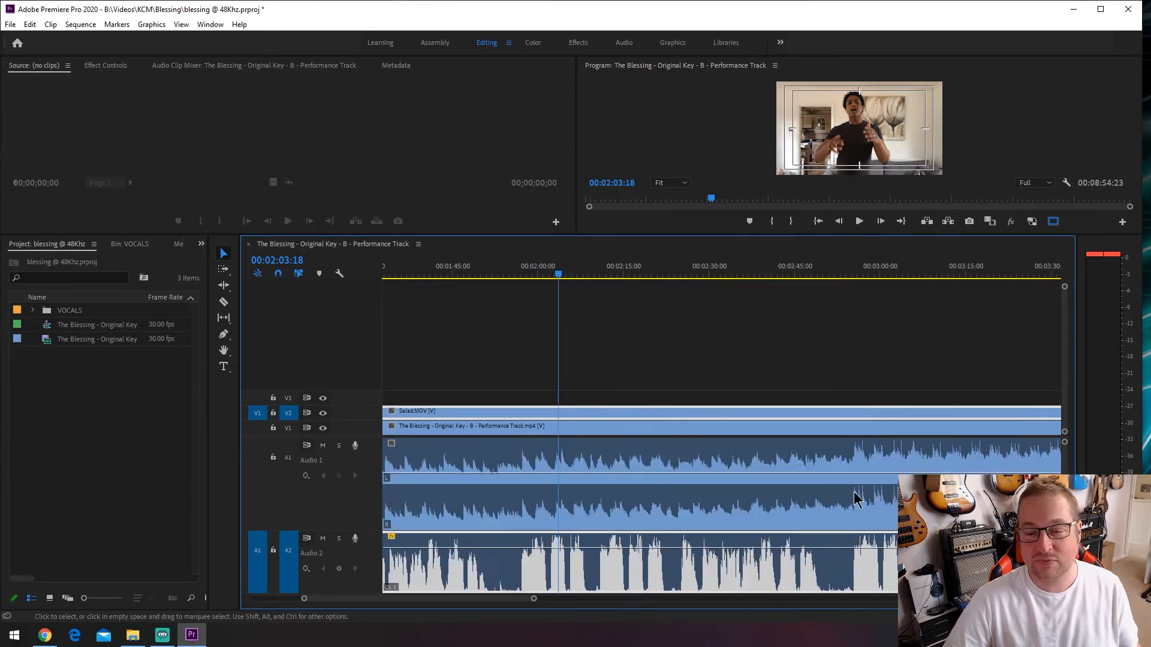
scroll(851, 484, "right", 2)
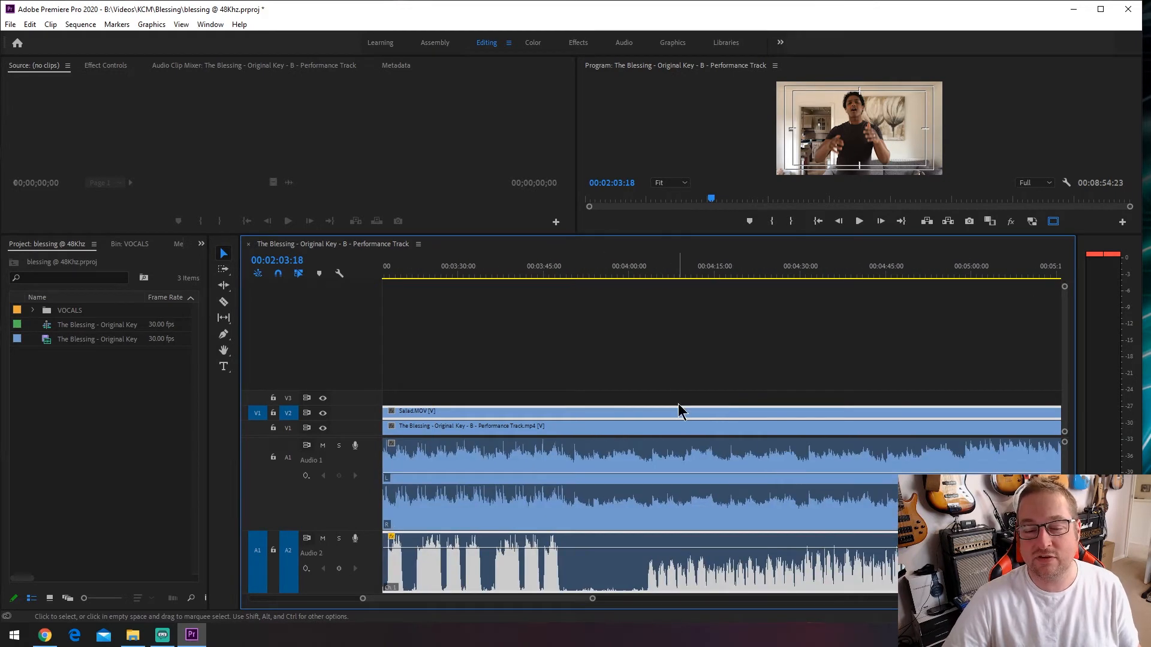
scroll(789, 414, "right", 2)
scroll(806, 440, "down", 4)
scroll(874, 427, "right", 3)
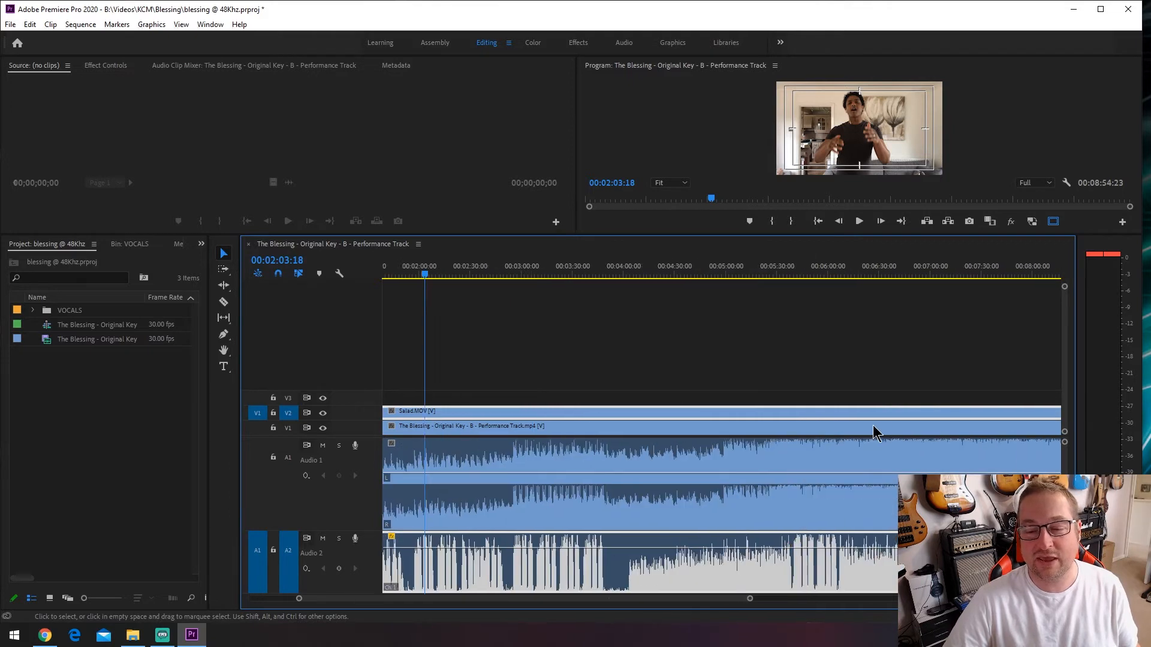
scroll(926, 387, "right", 3)
Step: Play the vocal entry around 00:07:16:00, stopping at 00:07:17:12, to hear the late section
left_click(784, 282)
scroll(803, 410, "up", 5)
scroll(833, 432, "up", 1)
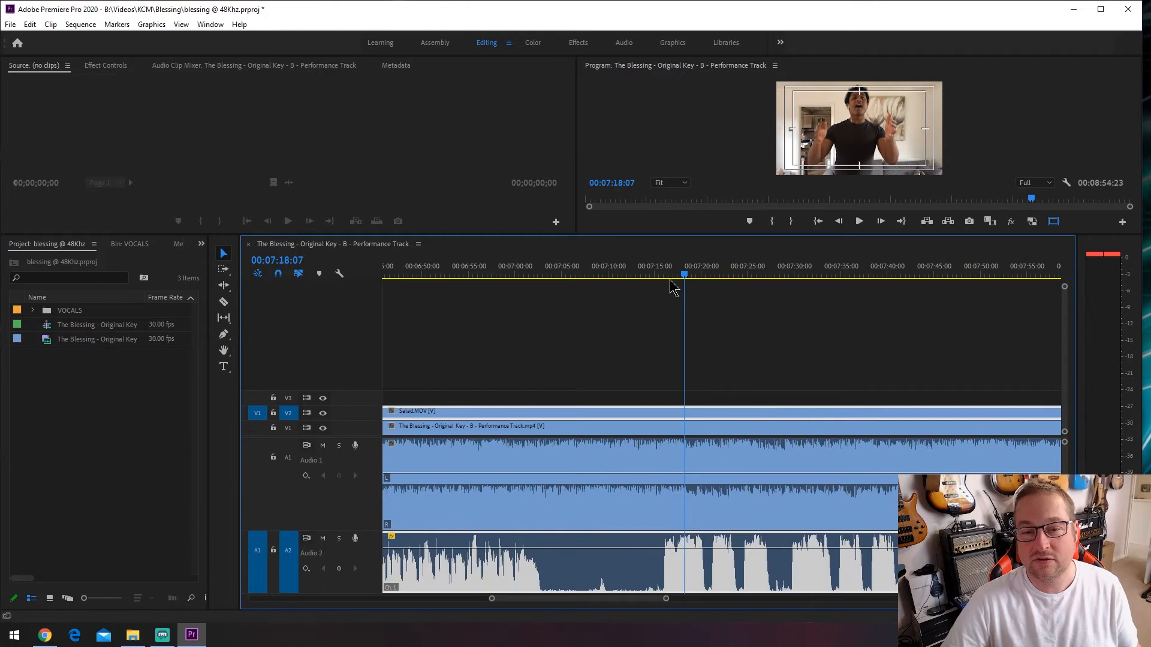
key("space")
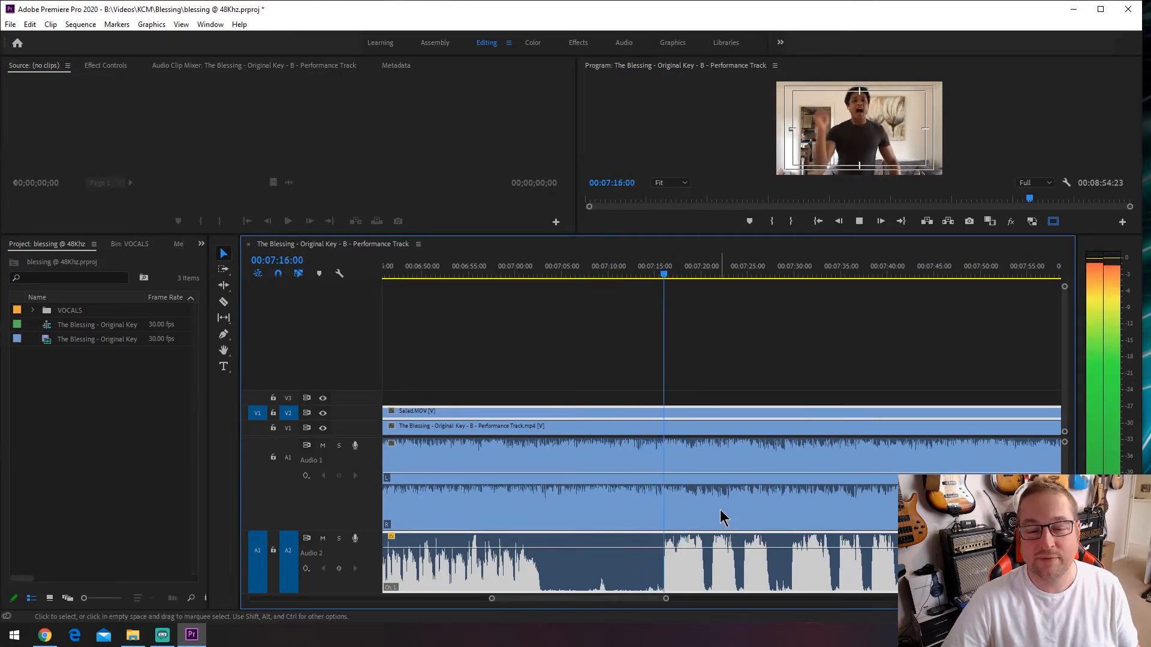
key("space")
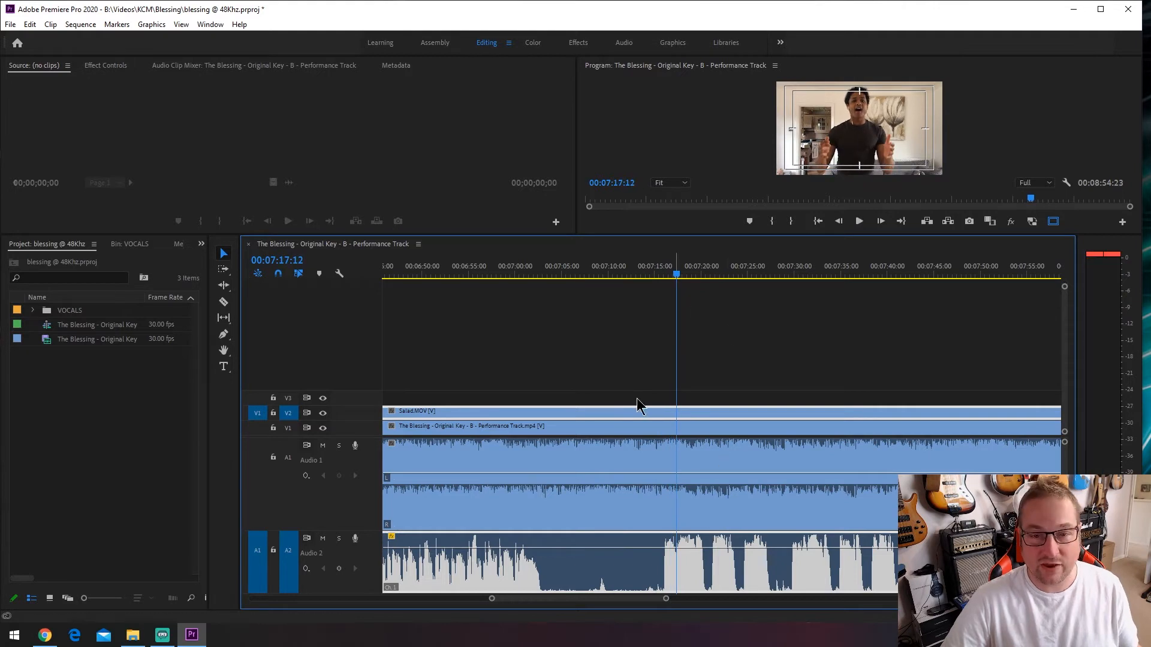
Step: Split the vocal clip at 00:07:15:18 and about 00:07:28:11 and delete the linked picture and sound between the cuts
left_click_drag(676, 274, 660, 274)
key("c")
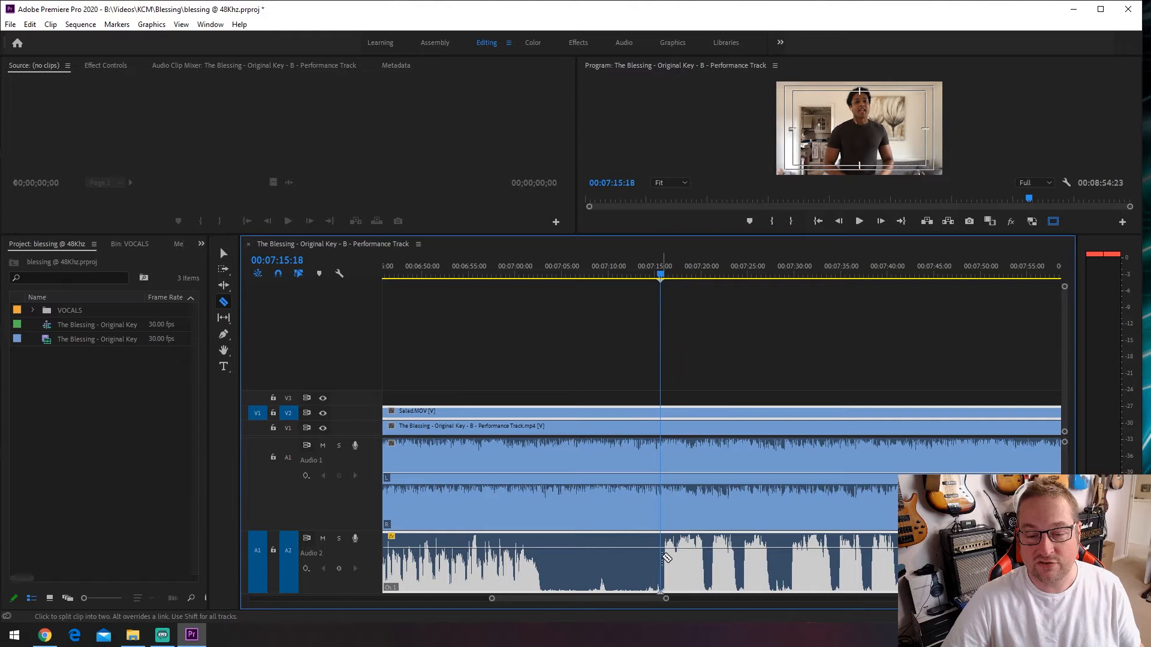
left_click(666, 558)
left_click(778, 563)
key("v")
left_click(749, 568)
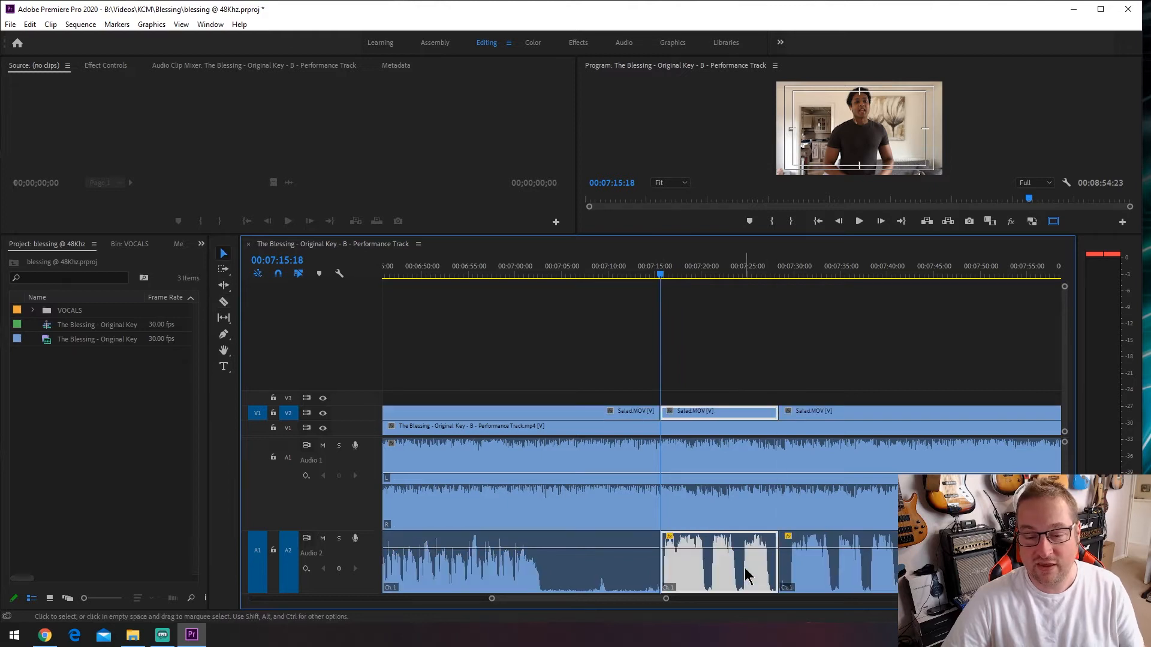
key("Delete")
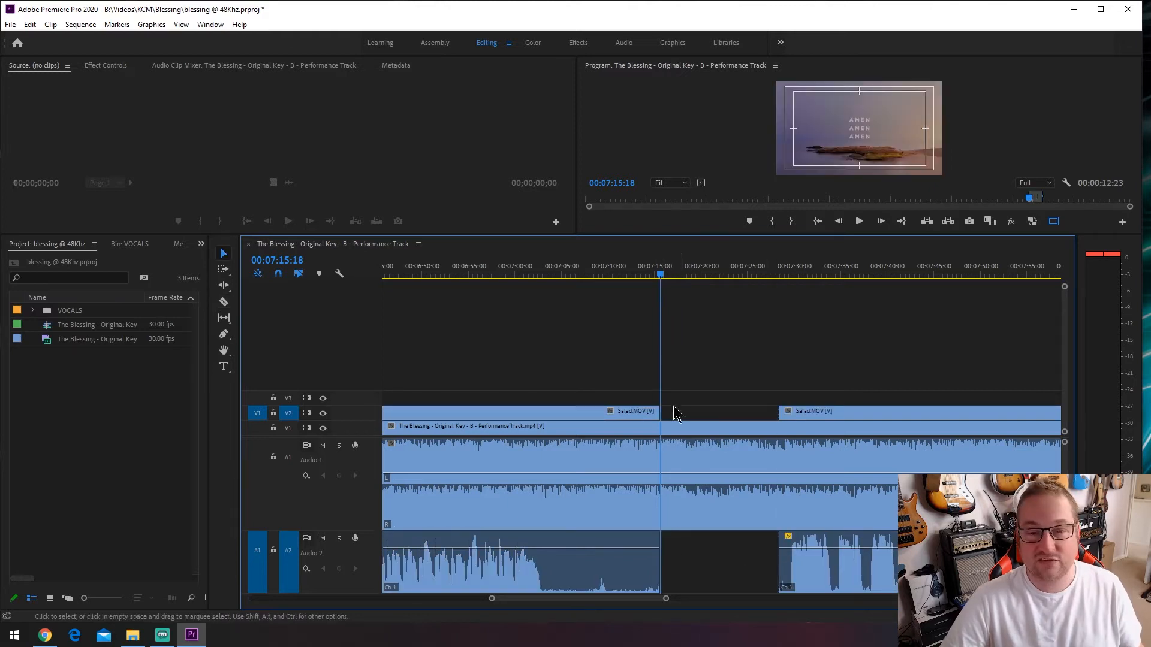
Step: Split the vocal clip at 00:07:03:28 and delete the quiet piece between that cut and the existing gap
left_click(676, 414)
left_click(553, 275)
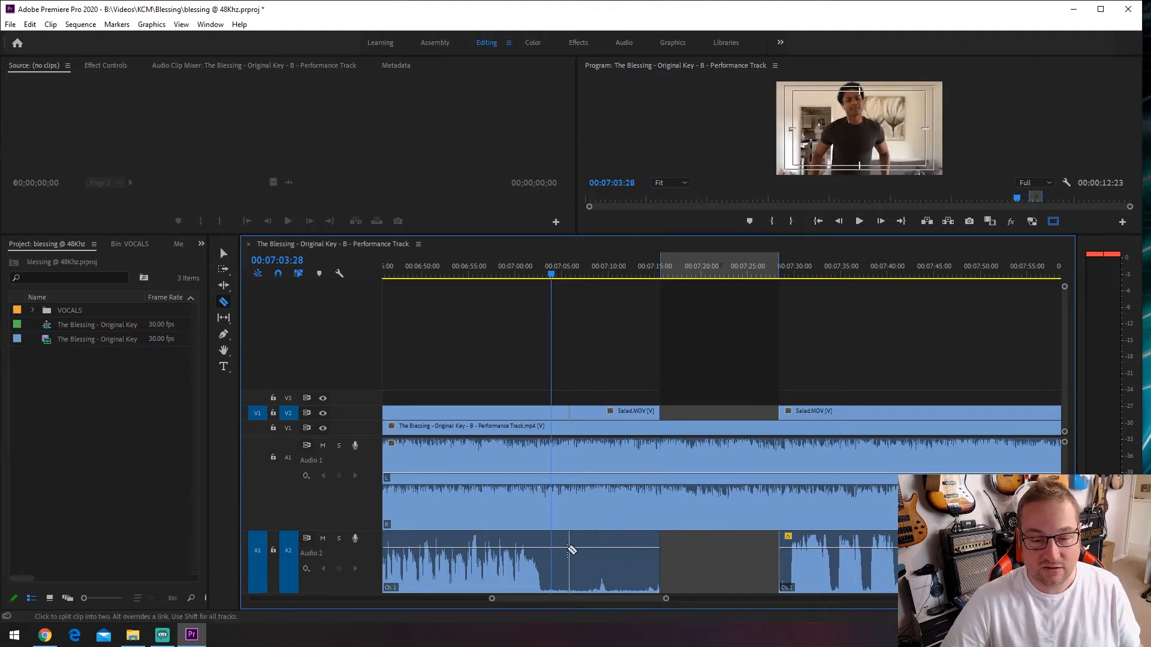
key("v")
left_click(624, 578)
key("Delete")
left_click(585, 579)
key("Delete")
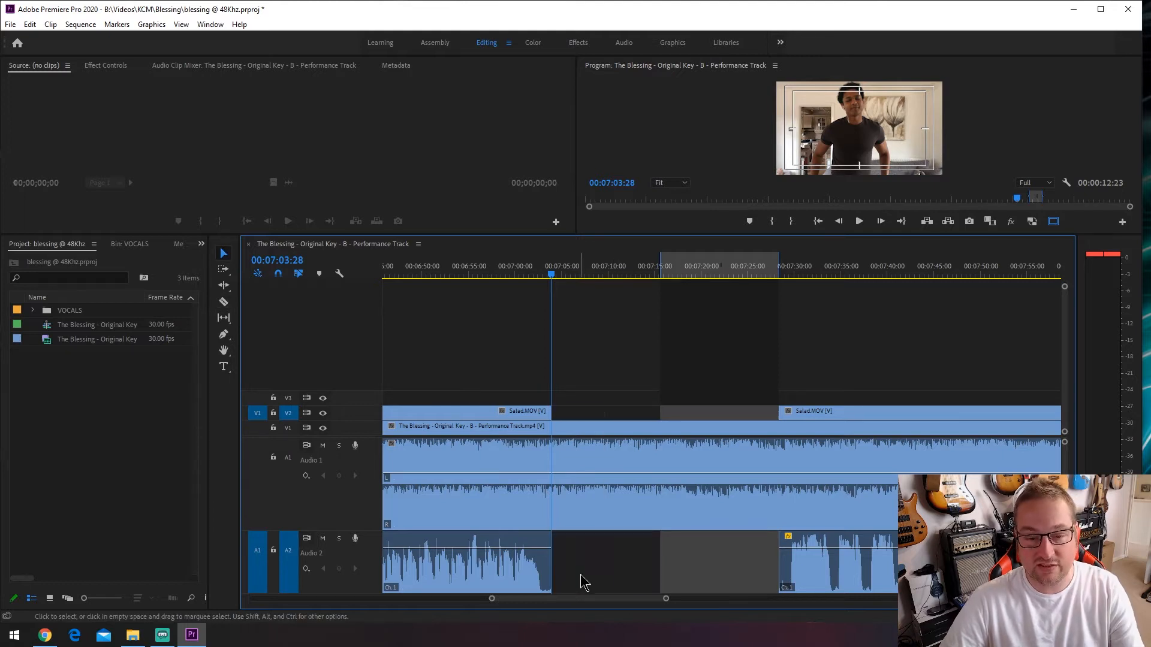
Step: Split the vocal clip at 00:01:56:26 and 00:02:01:23 to isolate the earlier matching phrase, and copy that piece
key("minus")
key("minus")
key("minus")
key("minus")
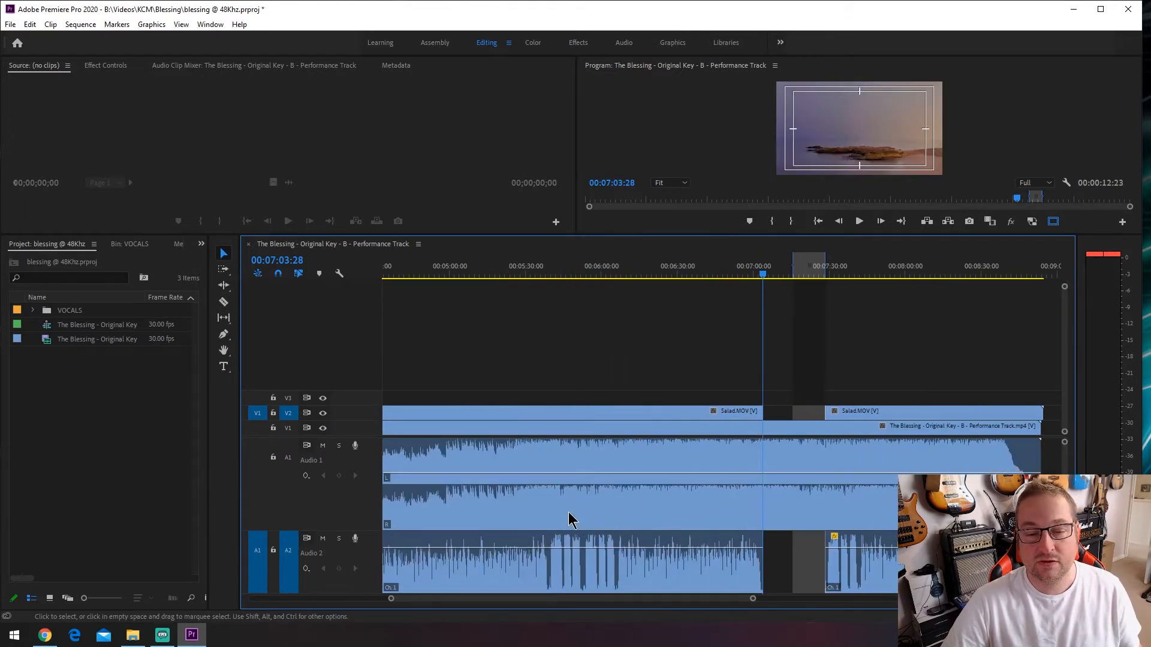
scroll(569, 519, "up", 15)
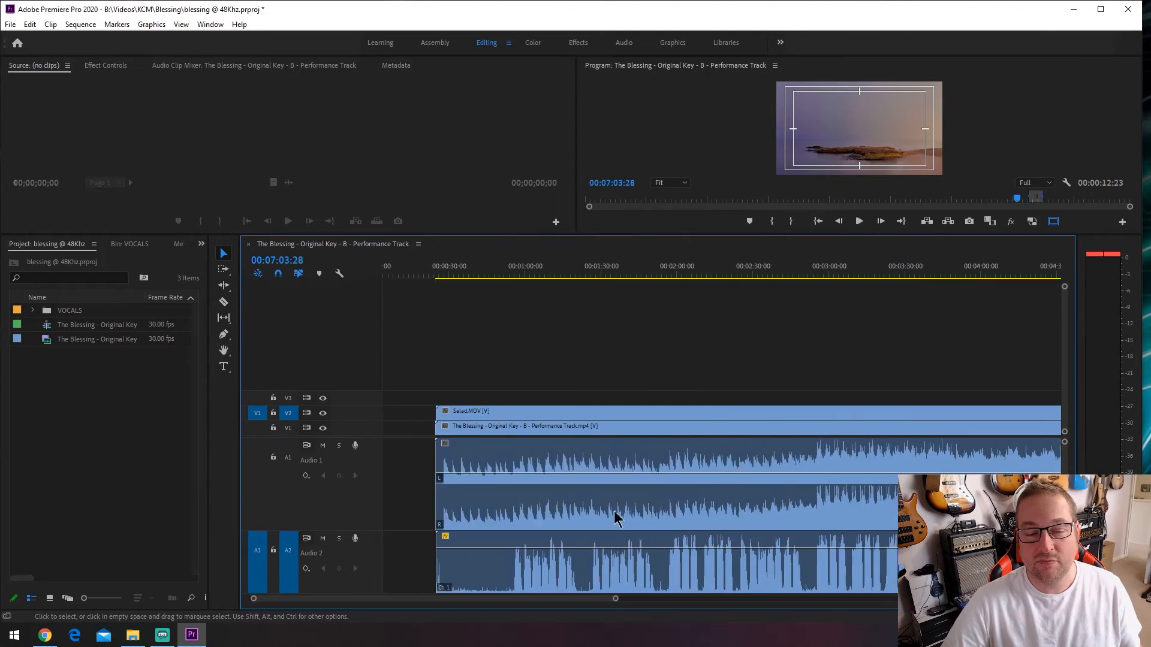
left_click(666, 277)
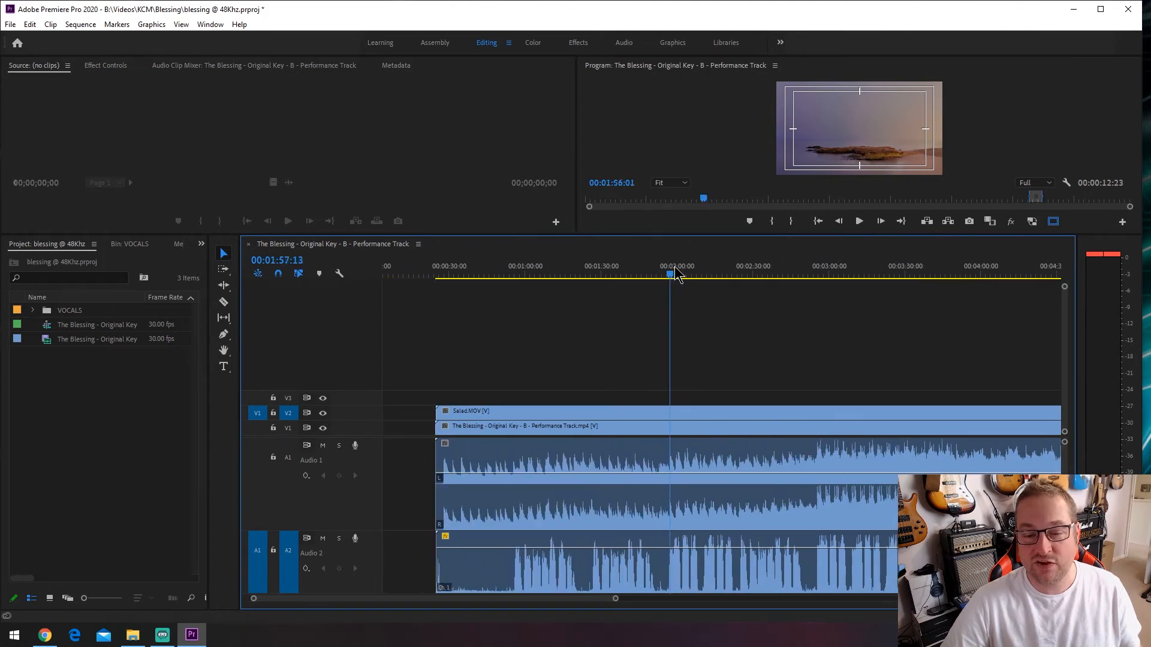
key("equal")
key("equal")
left_click_drag(598, 274, 608, 274)
key("c")
left_click(610, 573)
key("v")
key("c")
left_click(673, 572)
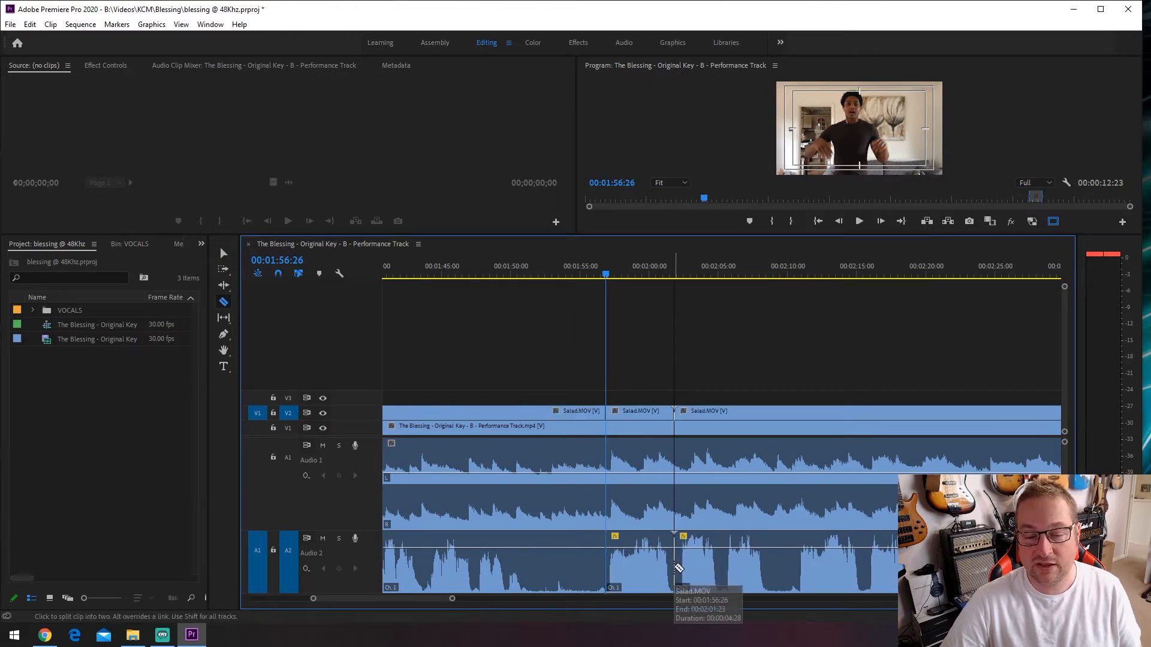
key("v")
left_click(649, 571)
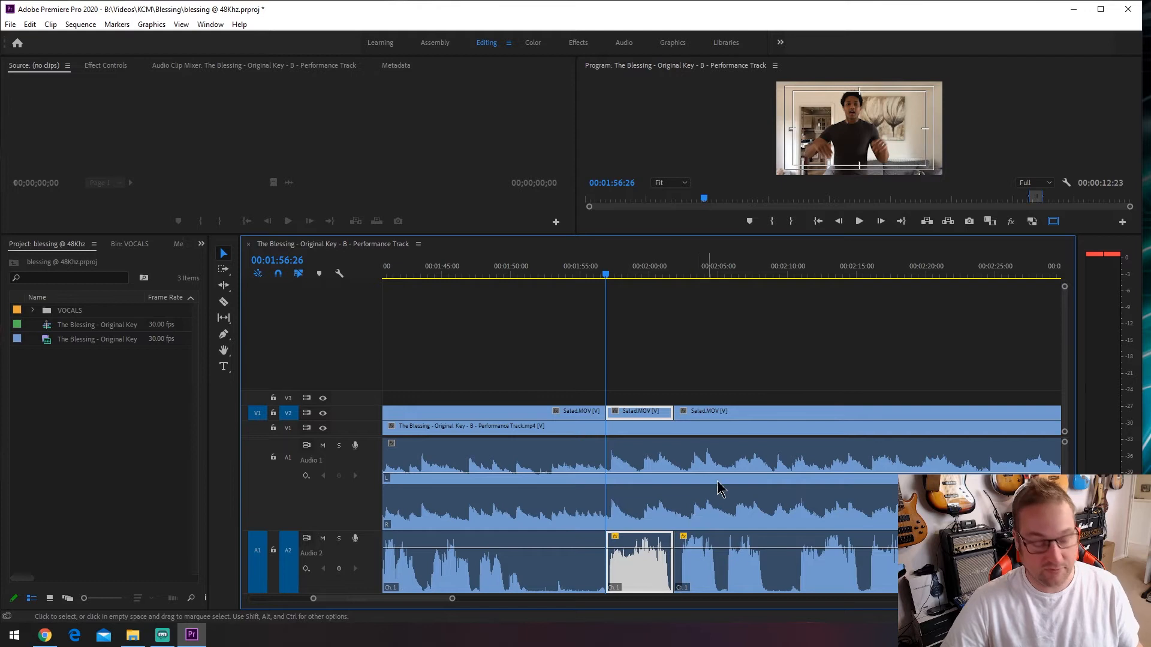
Step: Paste the copied vocal phrase at 00:07:11:21 into the gap near the end of the song
scroll(728, 459, "down", 3)
scroll(738, 426, "down", 10)
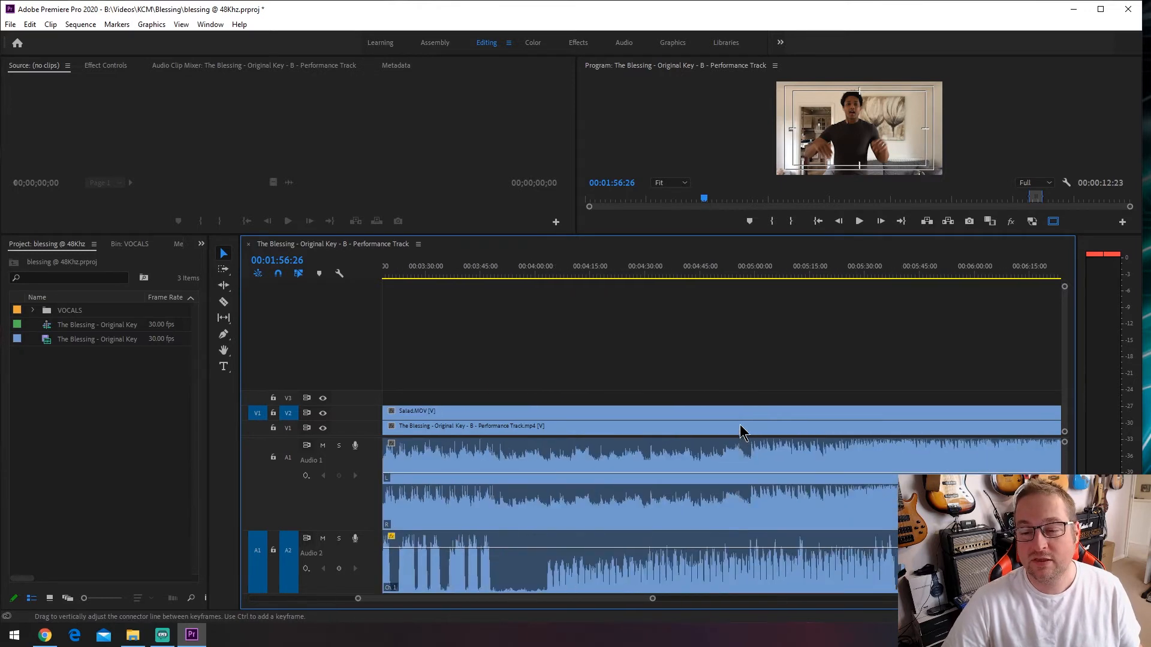
scroll(740, 432, "down", 2)
left_click(679, 275)
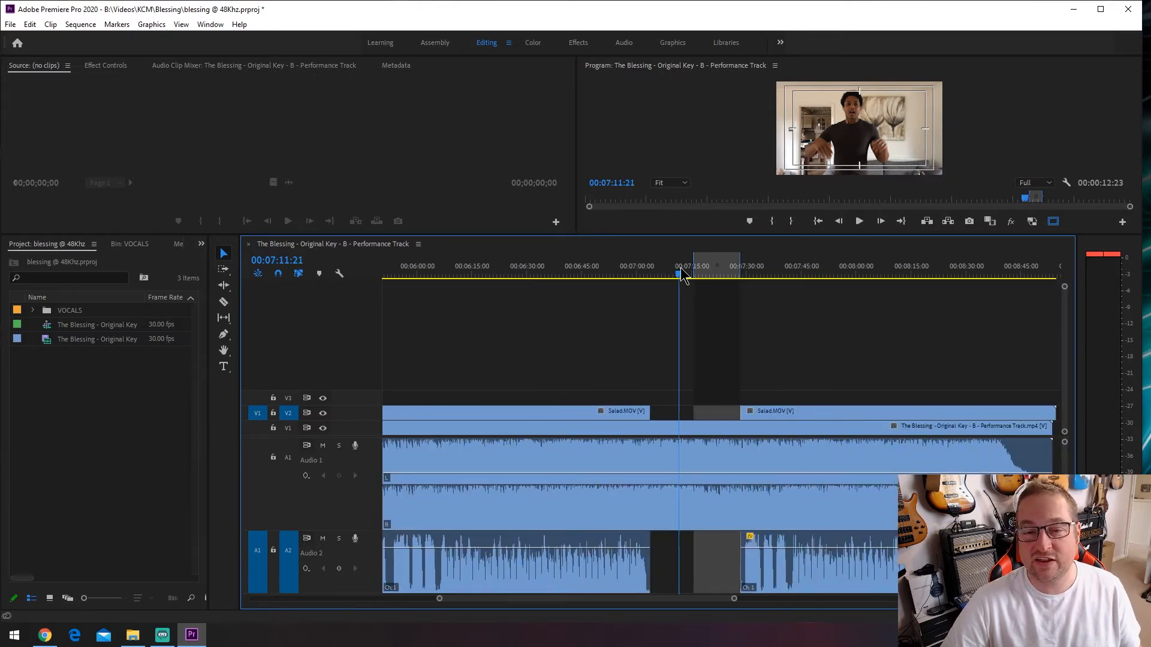
key("ctrl+v")
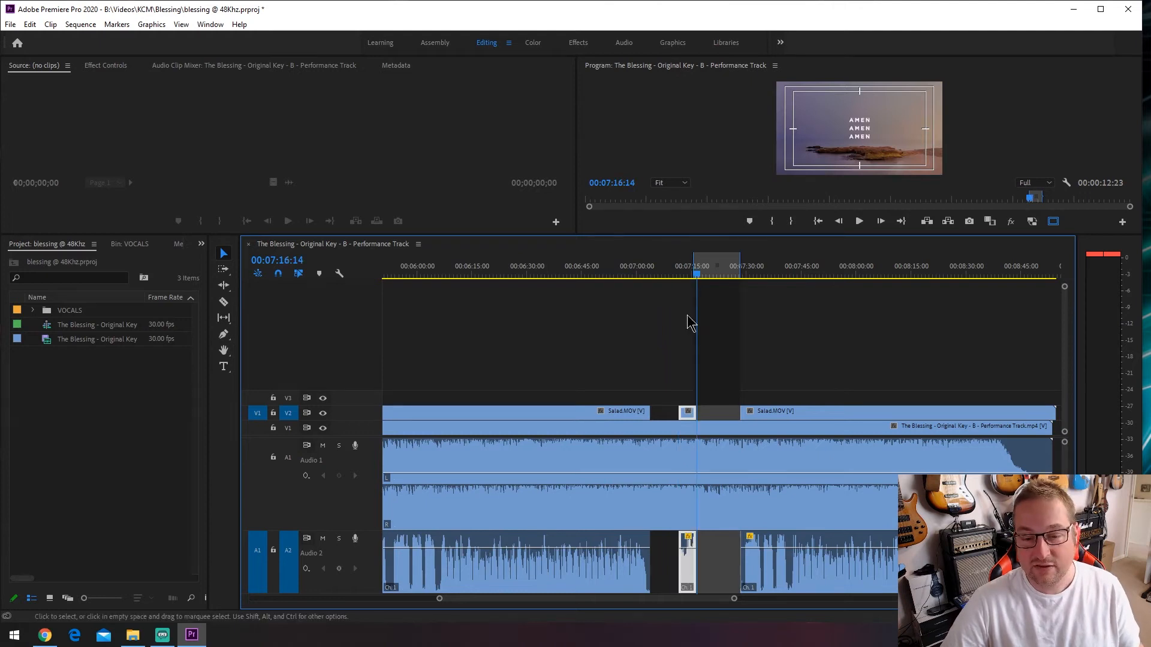
Step: Clear the In and Out points around the gap in the sequence
scroll(701, 432, "up", 3)
scroll(713, 436, "up", 2)
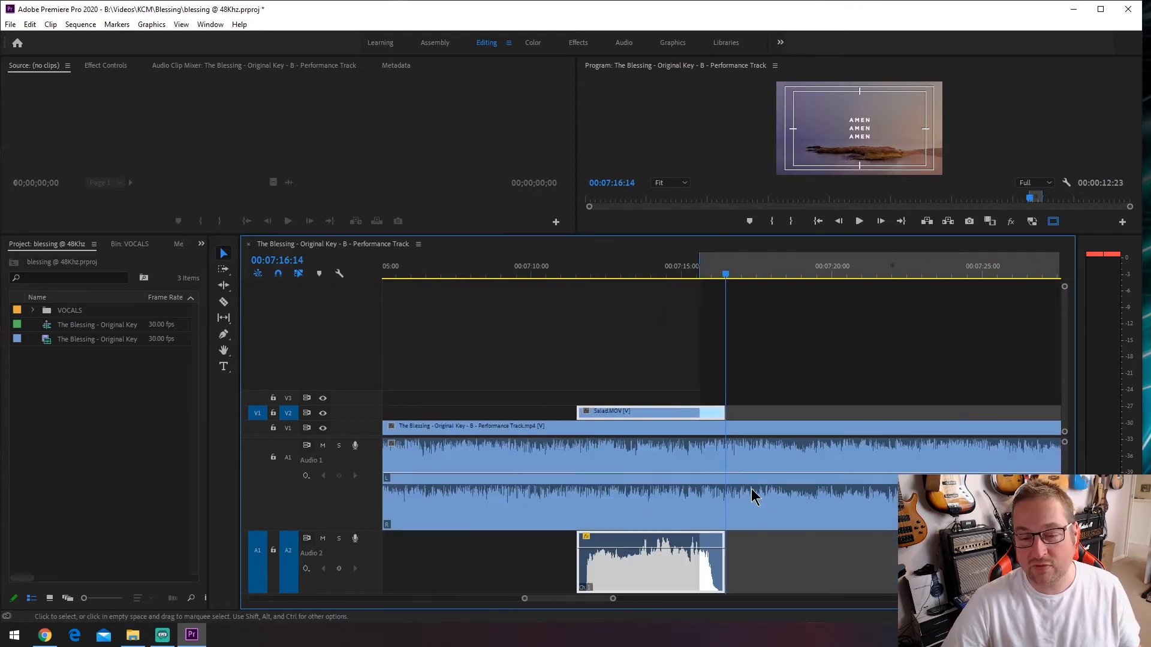
right_click(786, 268)
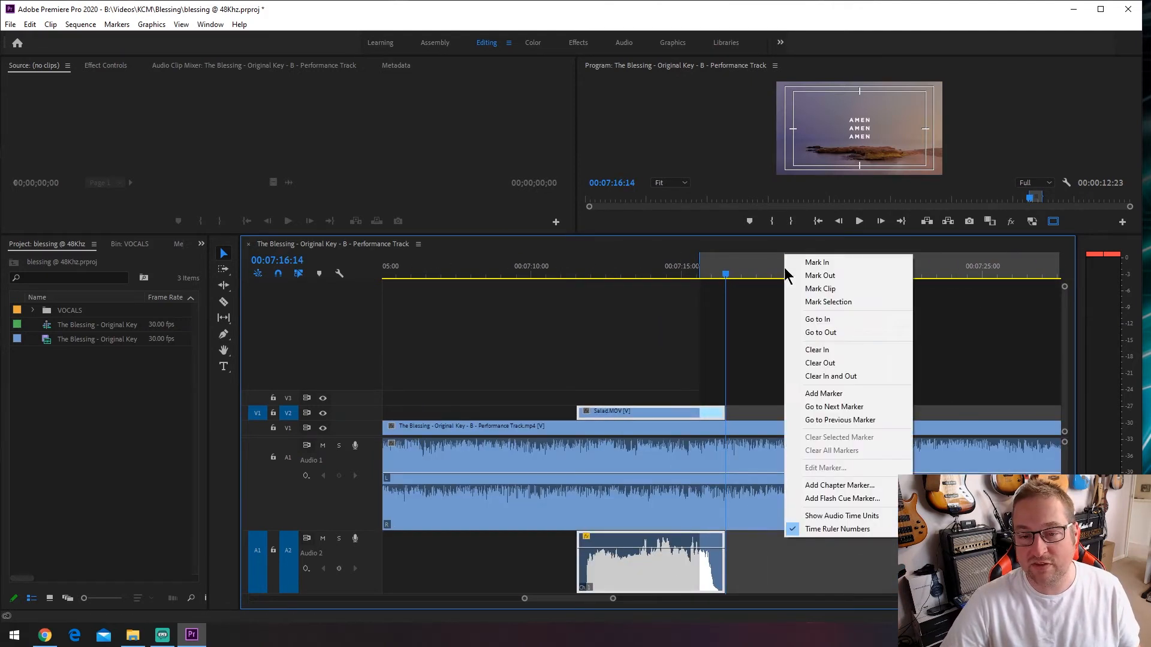
left_click(827, 376)
Step: Move the pasted phrase so that its vocal onset lines up with 00:07:15:29, fine-tuning its position against the waveform
scroll(731, 493, "down", 3)
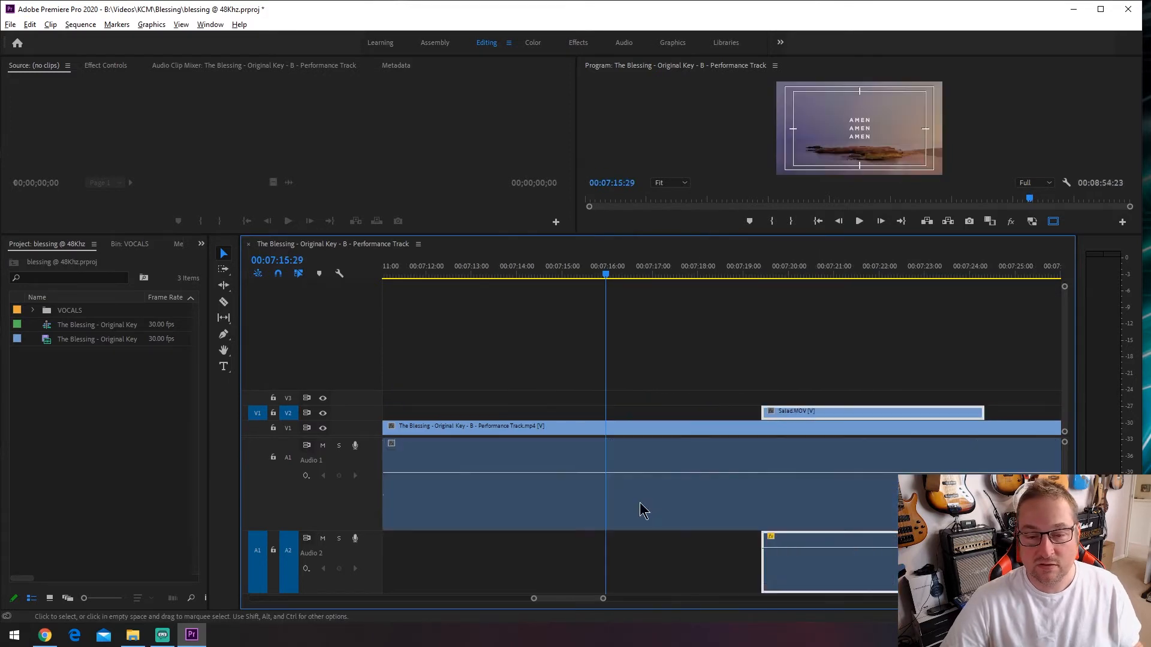
scroll(640, 507, "up", 2)
left_click_drag(926, 578, 631, 568)
scroll(599, 536, "up", 2)
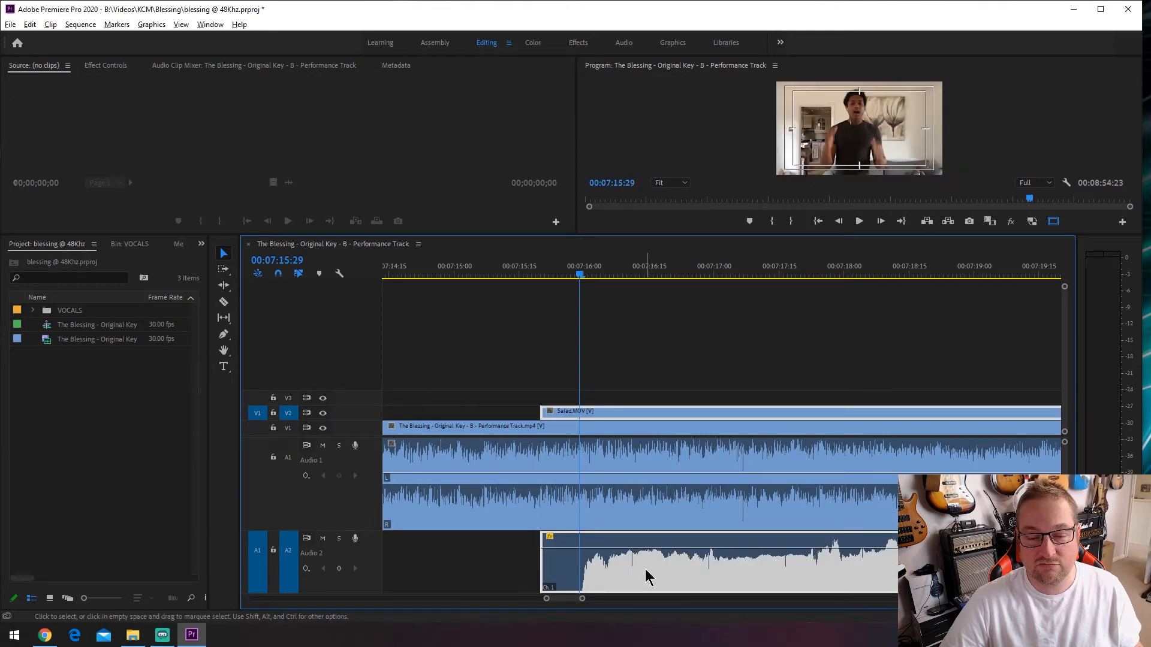
scroll(645, 573, "up", 3)
left_click_drag(632, 574, 628, 574)
Step: Play from about 00:07:07 to 00:07:16:28 to check the timing of the pasted phrase
scroll(542, 502, "down", 3)
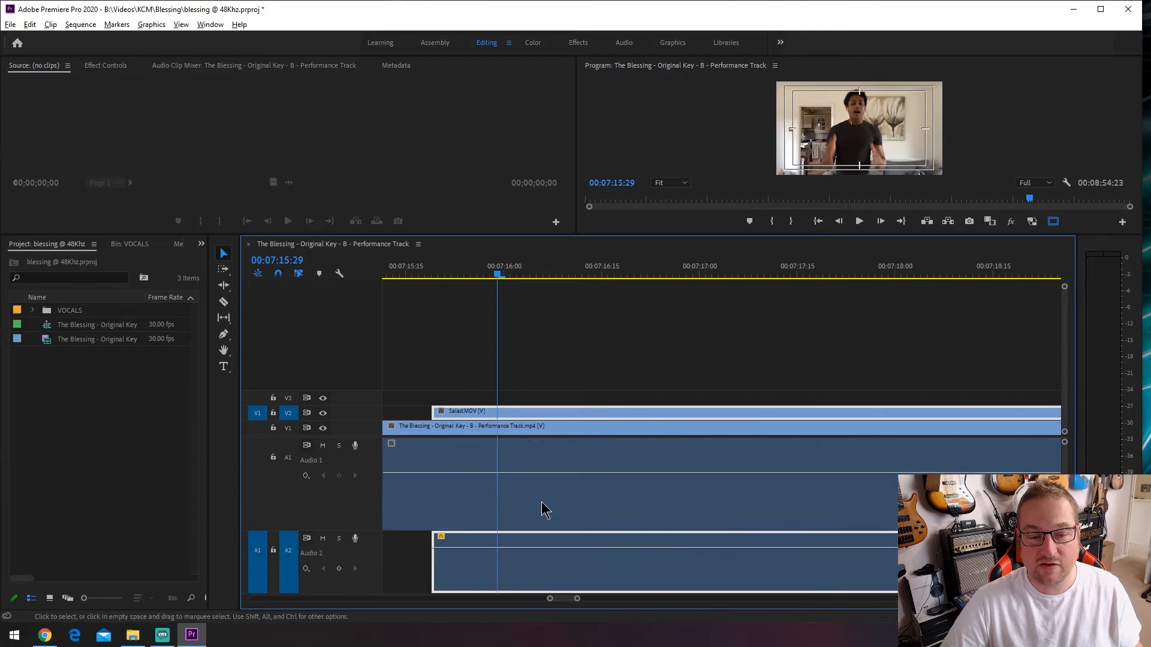
scroll(542, 502, "down", 5)
scroll(671, 500, "left", 5)
scroll(673, 496, "down", 2)
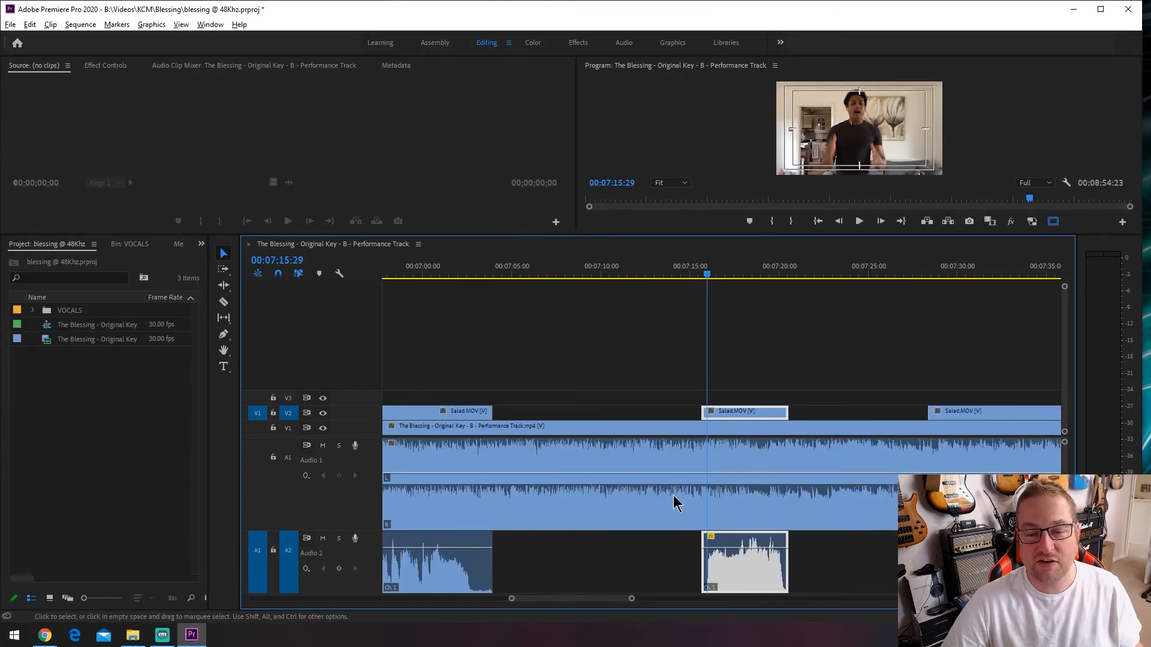
scroll(675, 503, "down", 2)
left_click(592, 267)
key("space")
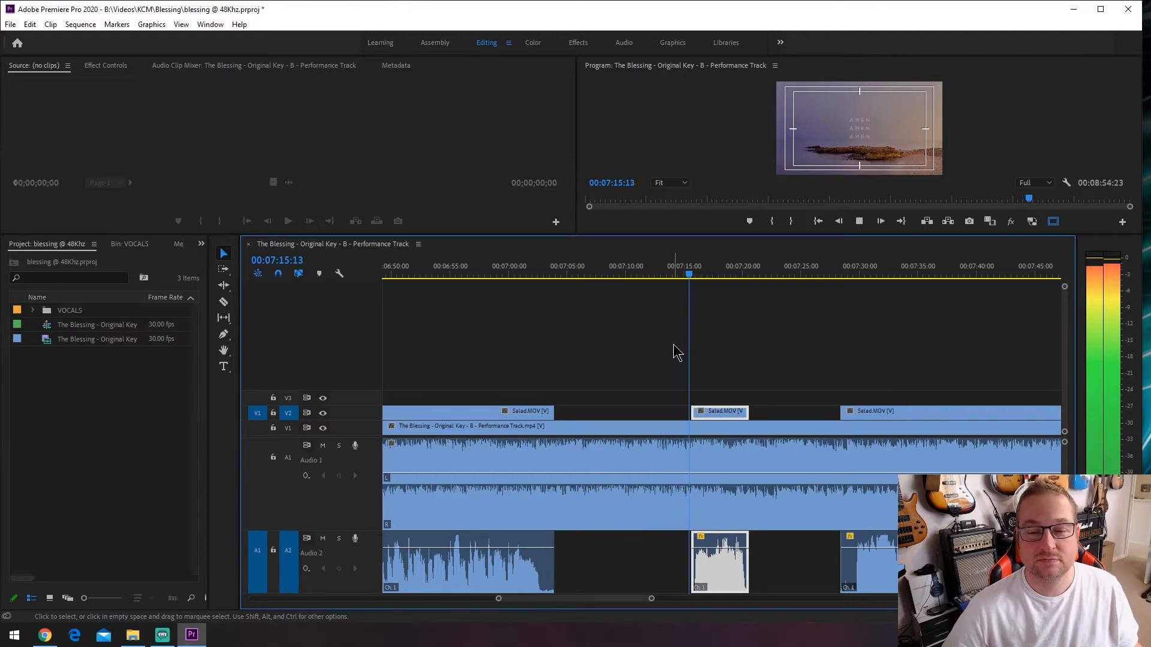
key("space")
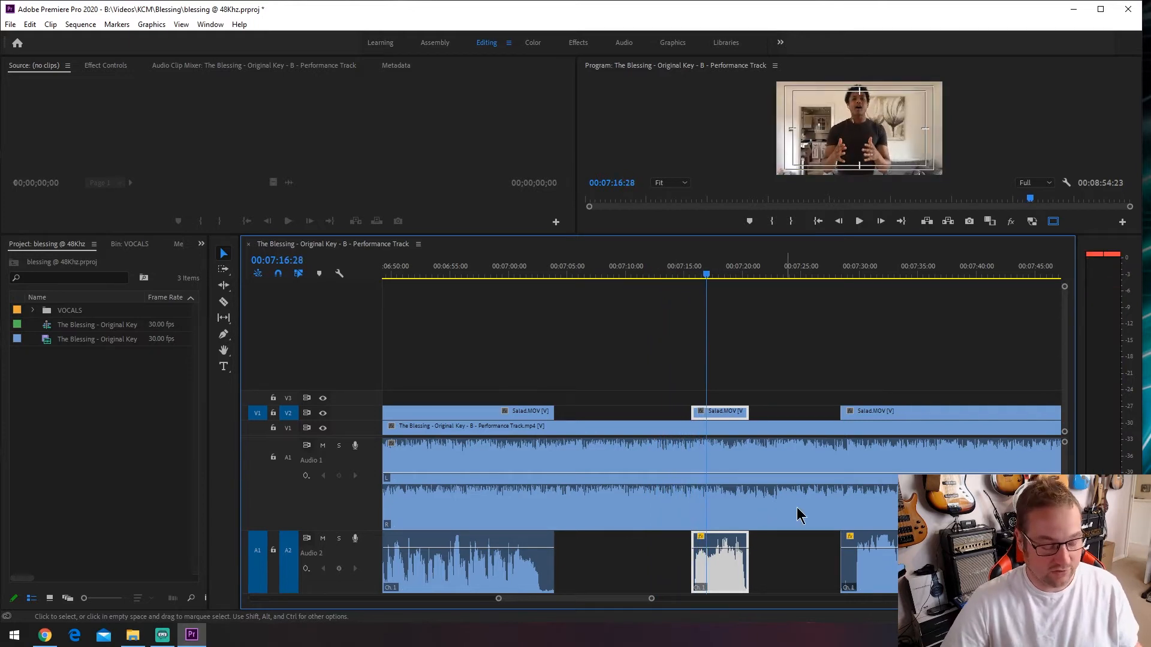
Step: Nudge the pasted vocal phrase slightly later in the gap, judging its position against the waveform
scroll(797, 510, "up", 6)
scroll(555, 563, "up", 4)
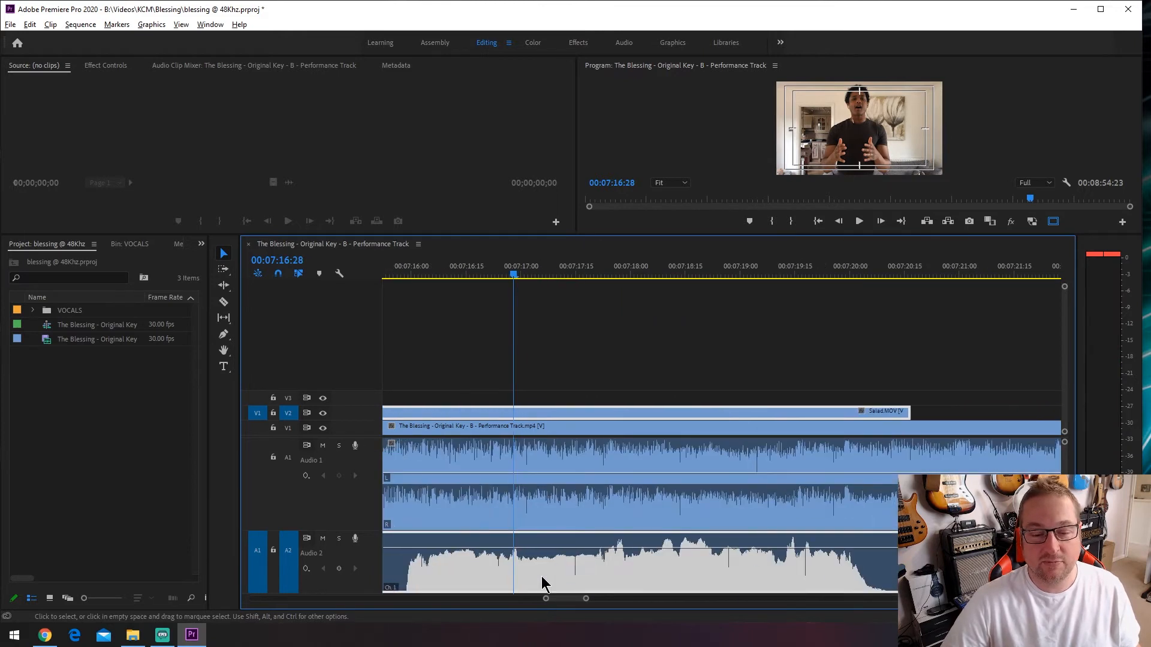
left_click_drag(497, 566, 502, 567)
scroll(478, 519, "down", 5)
scroll(493, 520, "up", 5)
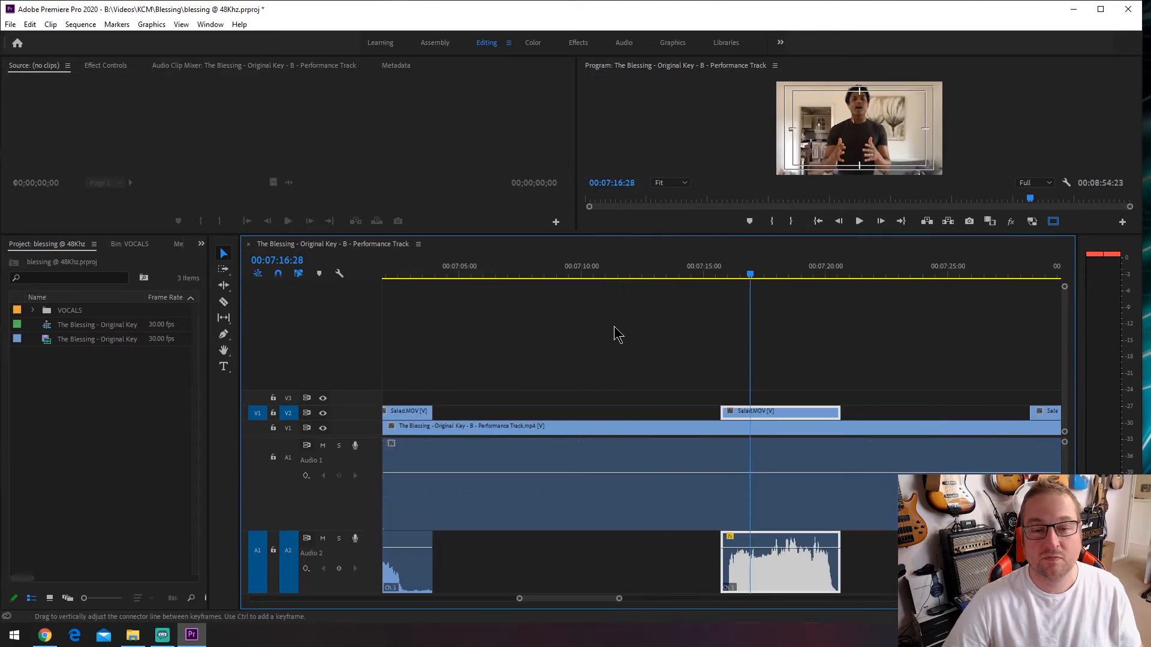
Step: Play from about 00:07:11 to 00:07:20:22 to check the timing of the nudged phrase
left_click(606, 279)
key("space")
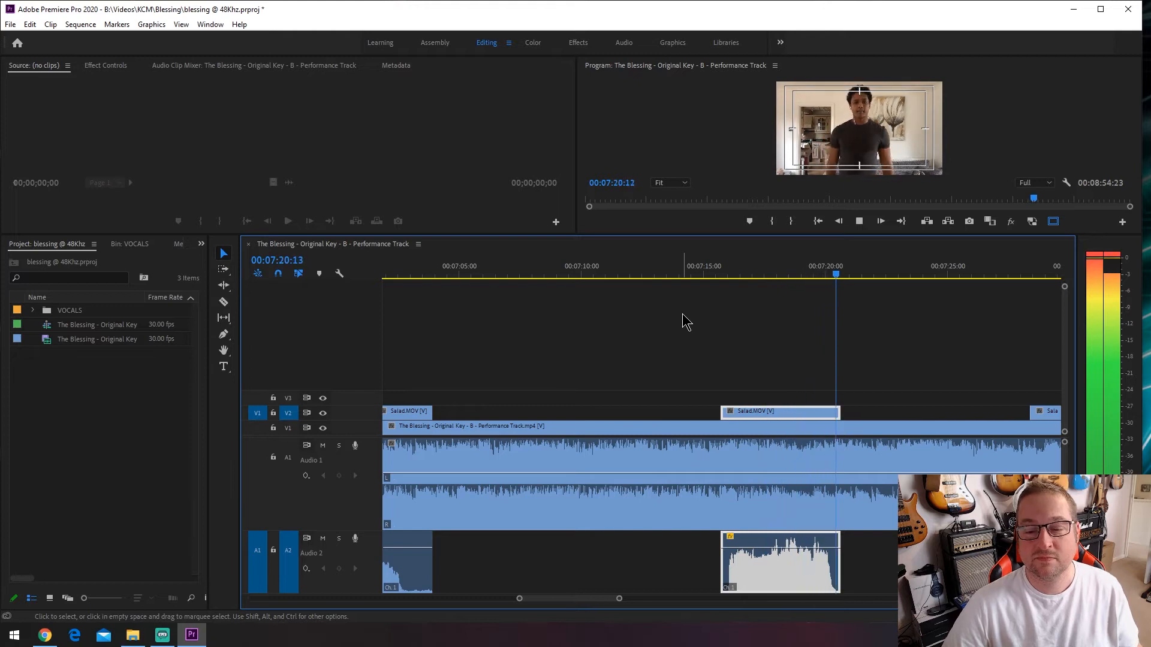
key("space")
key("space")
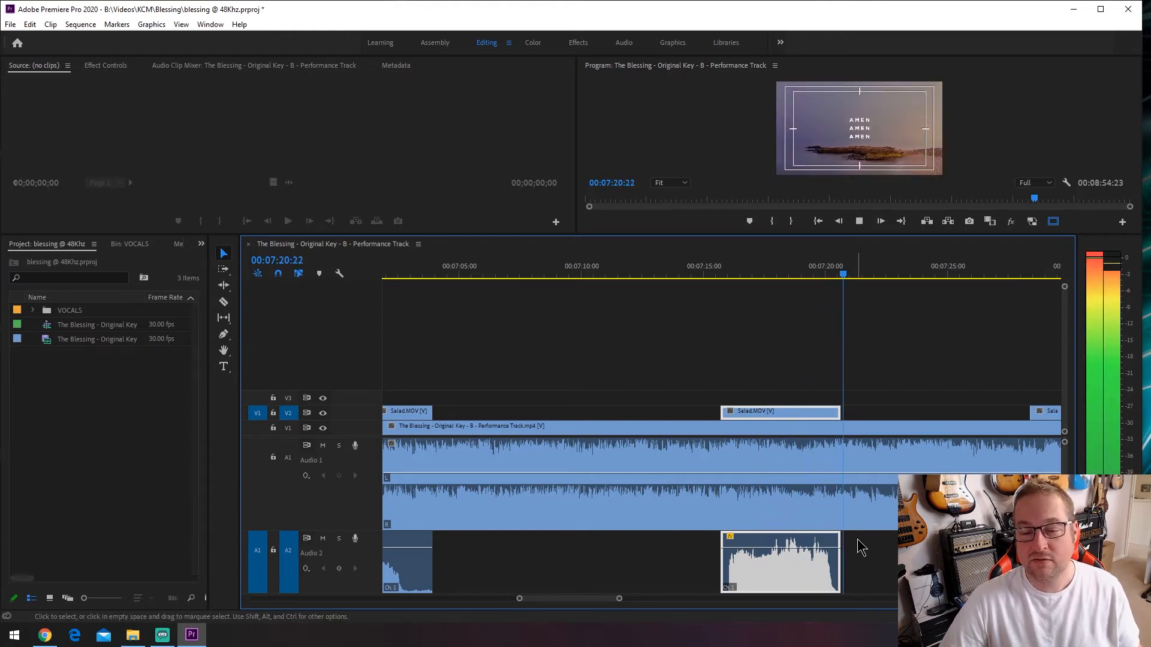
key("space")
Step: Extend the end of the pasted vocal clip to about 00:07:28 and play from about 00:07:15 to 00:07:27:09 to check it
left_click(779, 275)
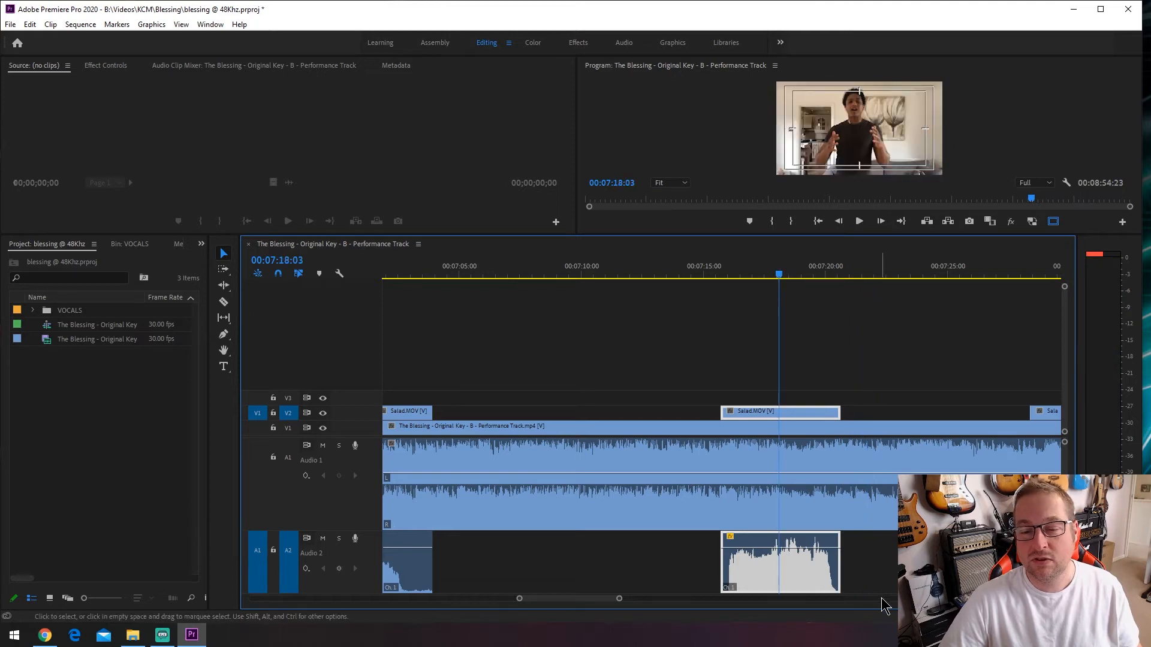
left_click_drag(846, 543, 1004, 544)
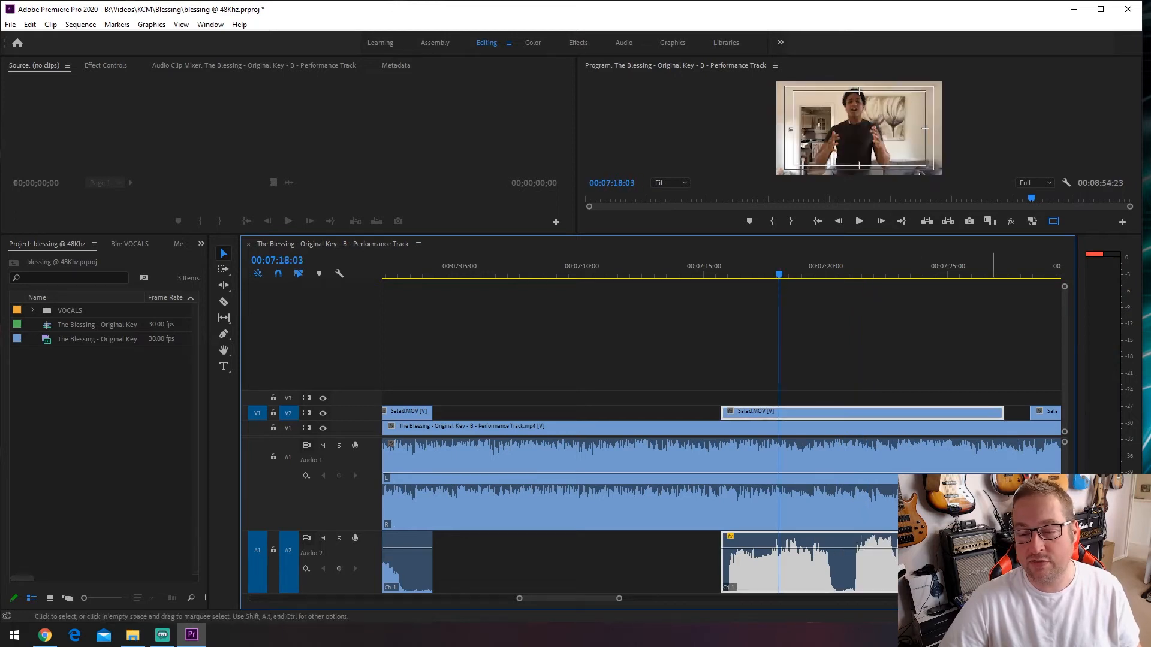
left_click(706, 271)
key("space")
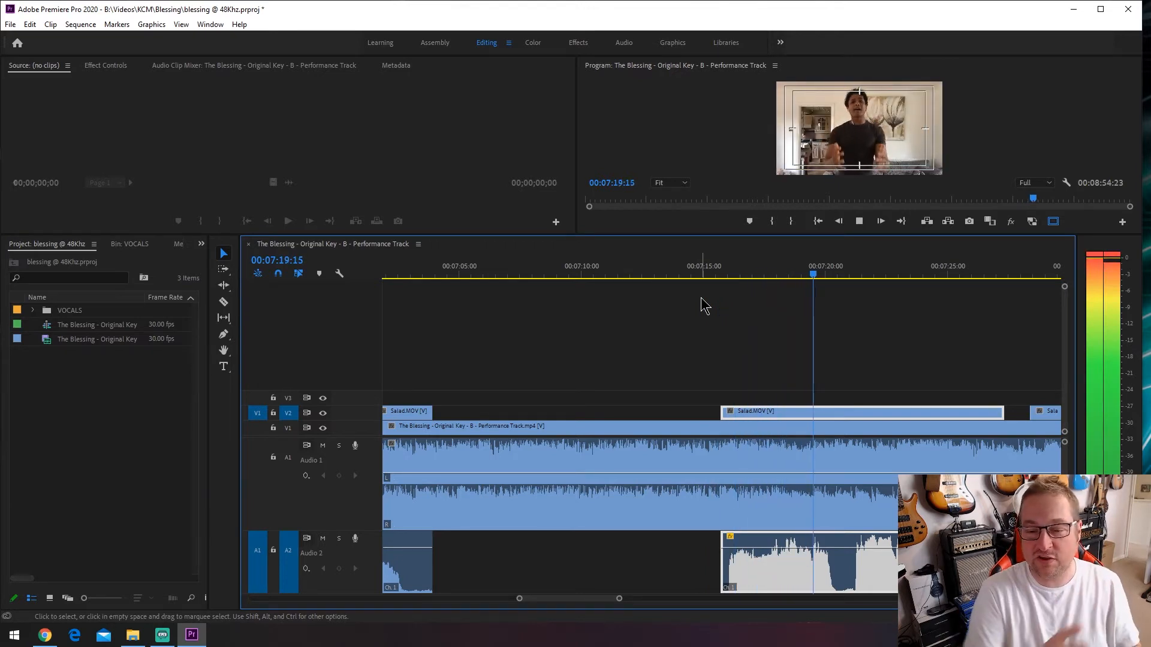
scroll(649, 453, "down", 3)
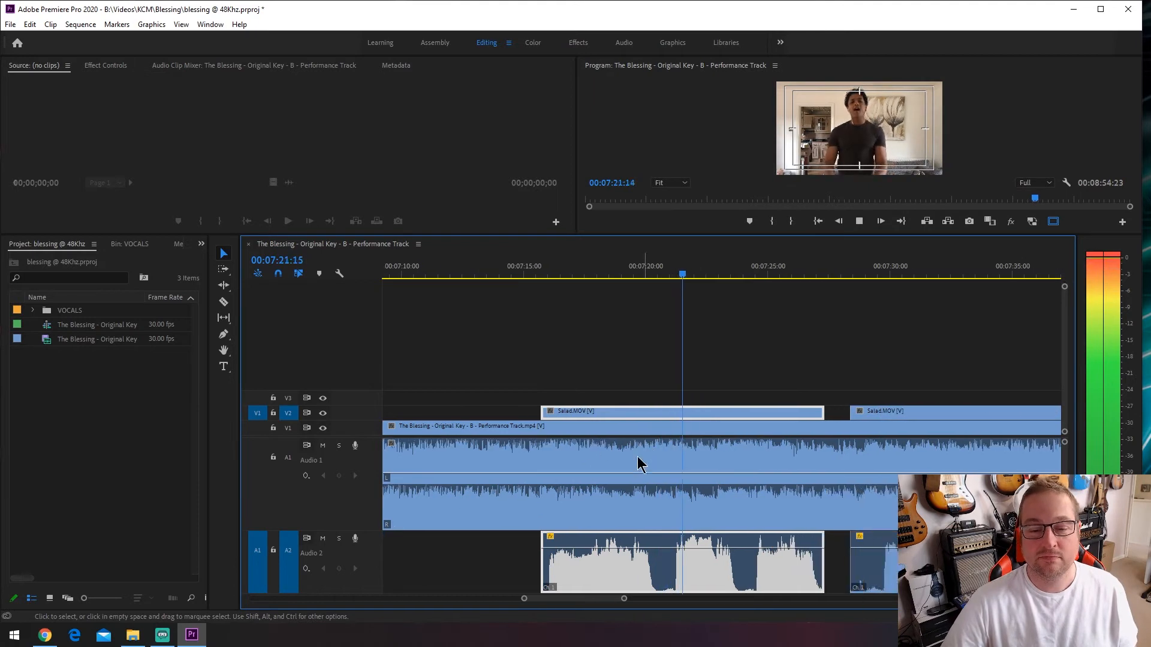
scroll(638, 456, "down", 2)
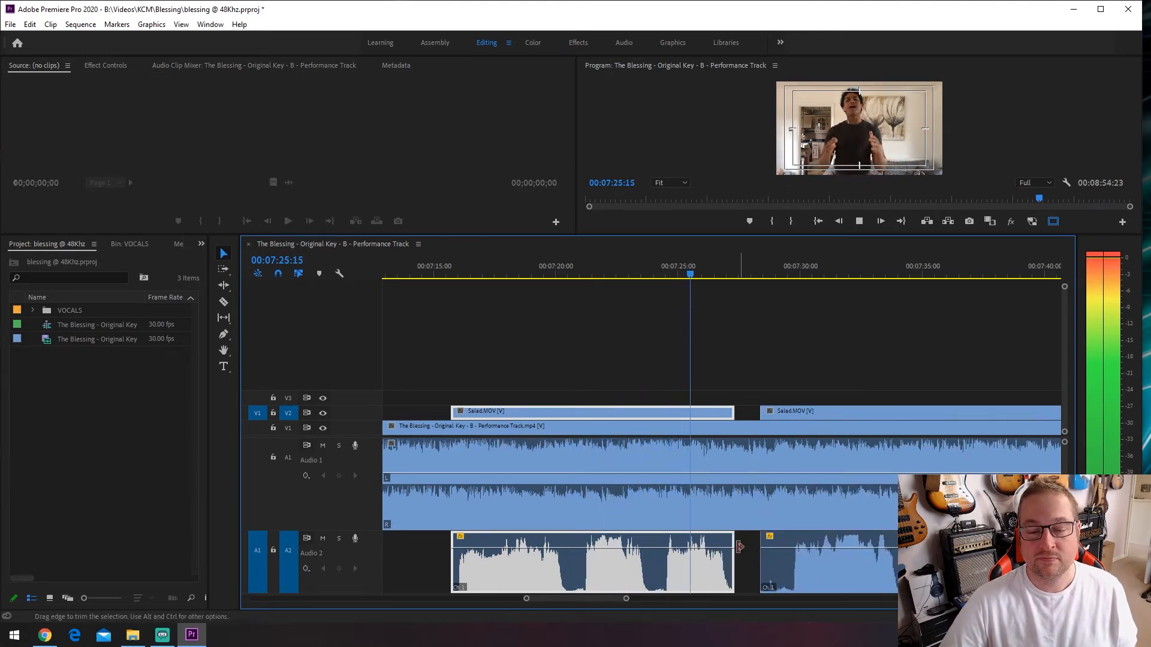
left_click_drag(745, 540, 753, 539)
key("space")
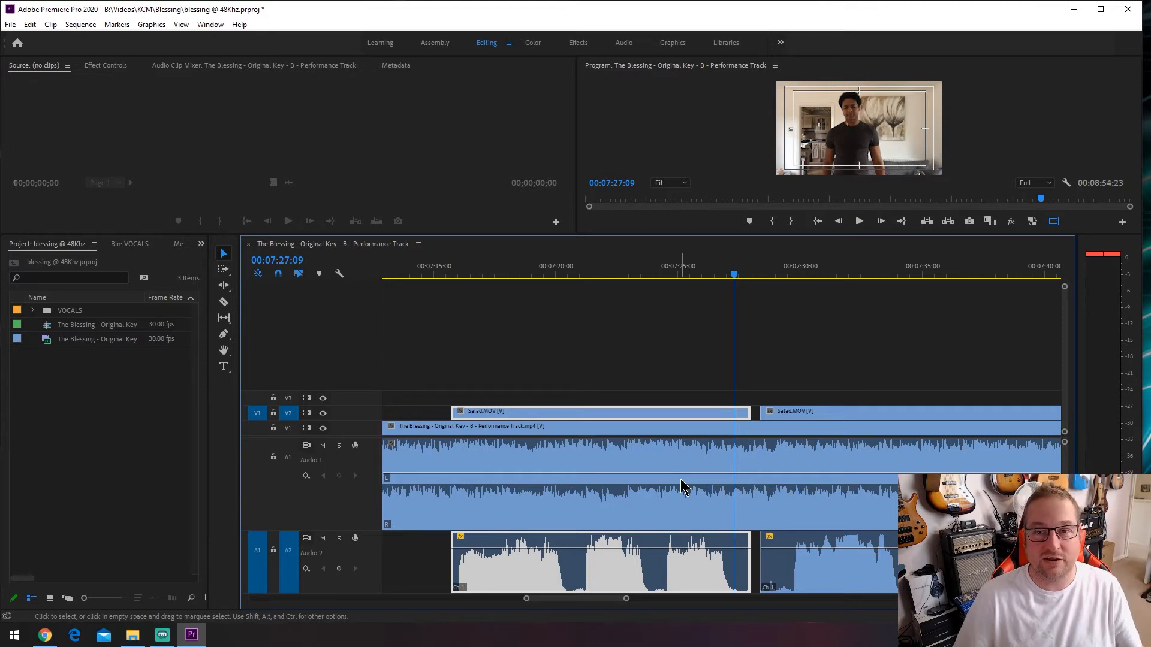
Step: Deselect the vocal clip, then review the whole sequence and the contents of the VOCALS bin
key("ctrl+shift+a")
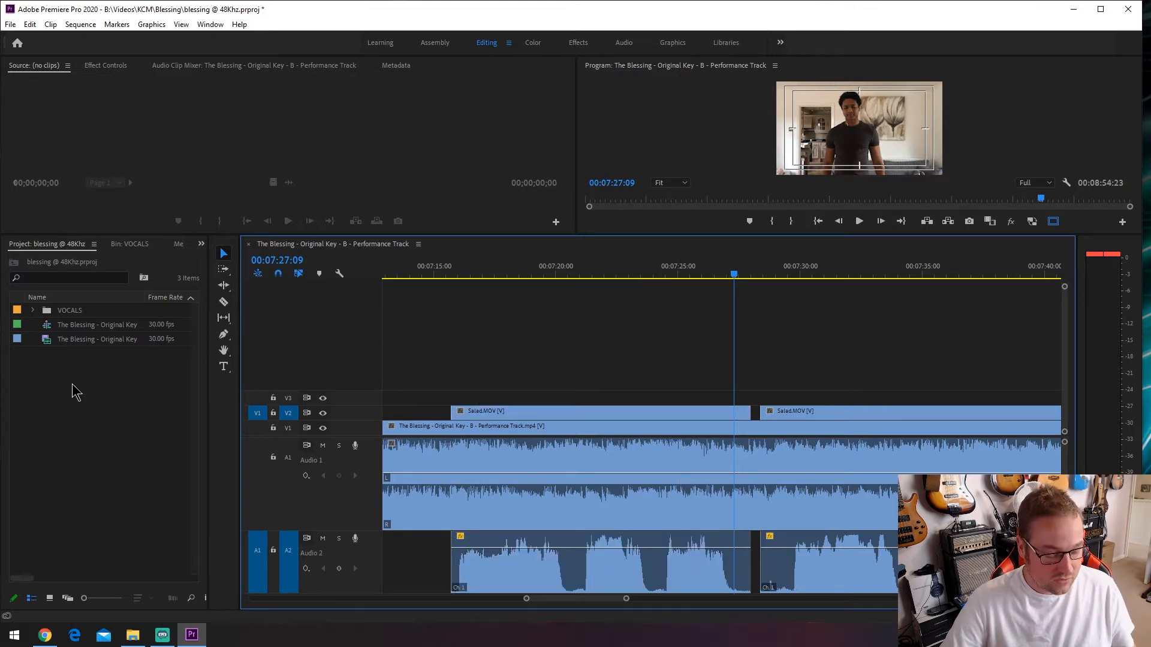
scroll(775, 441, "down", 3)
scroll(765, 441, "down", 5)
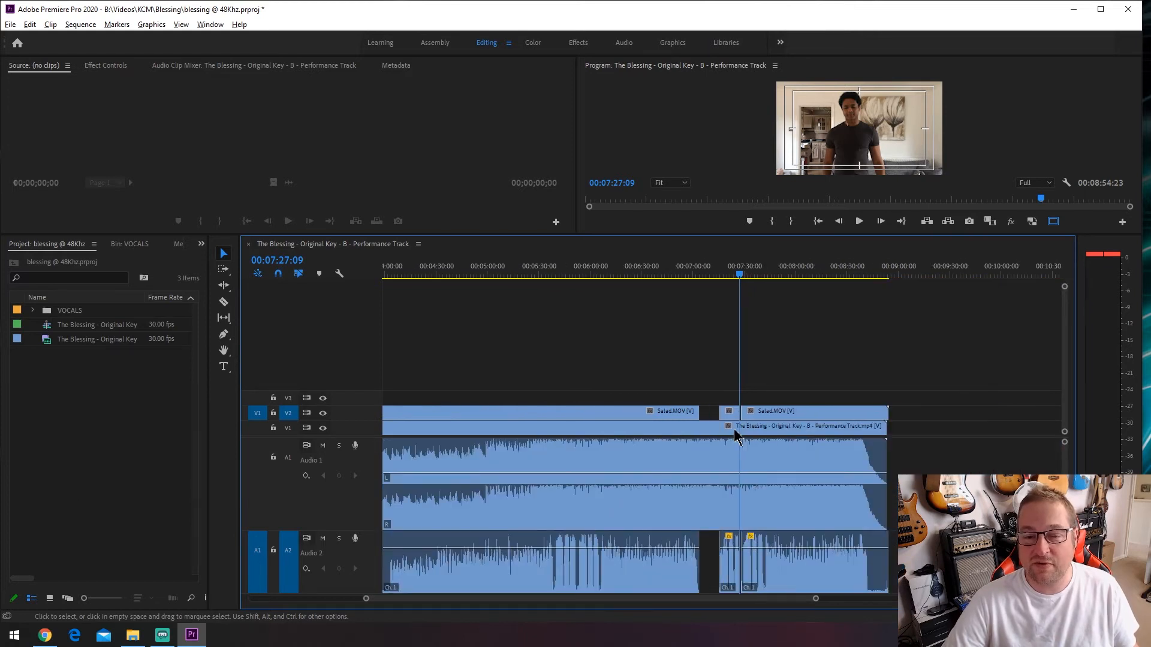
scroll(652, 462, "down", 2)
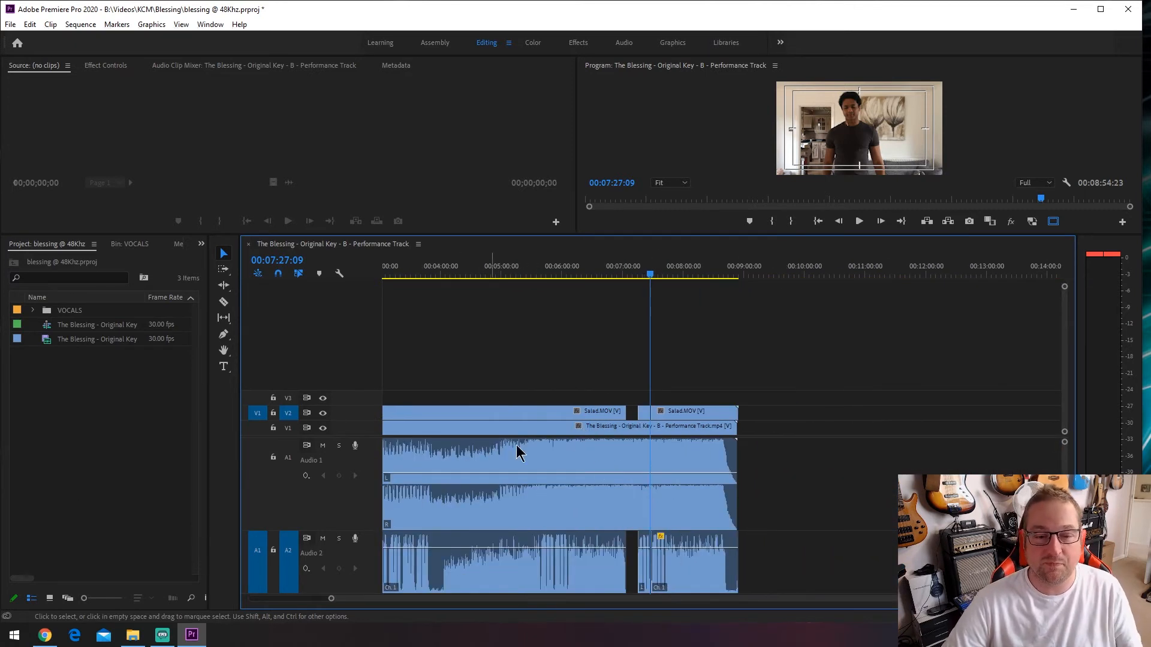
scroll(557, 453, "up", 3)
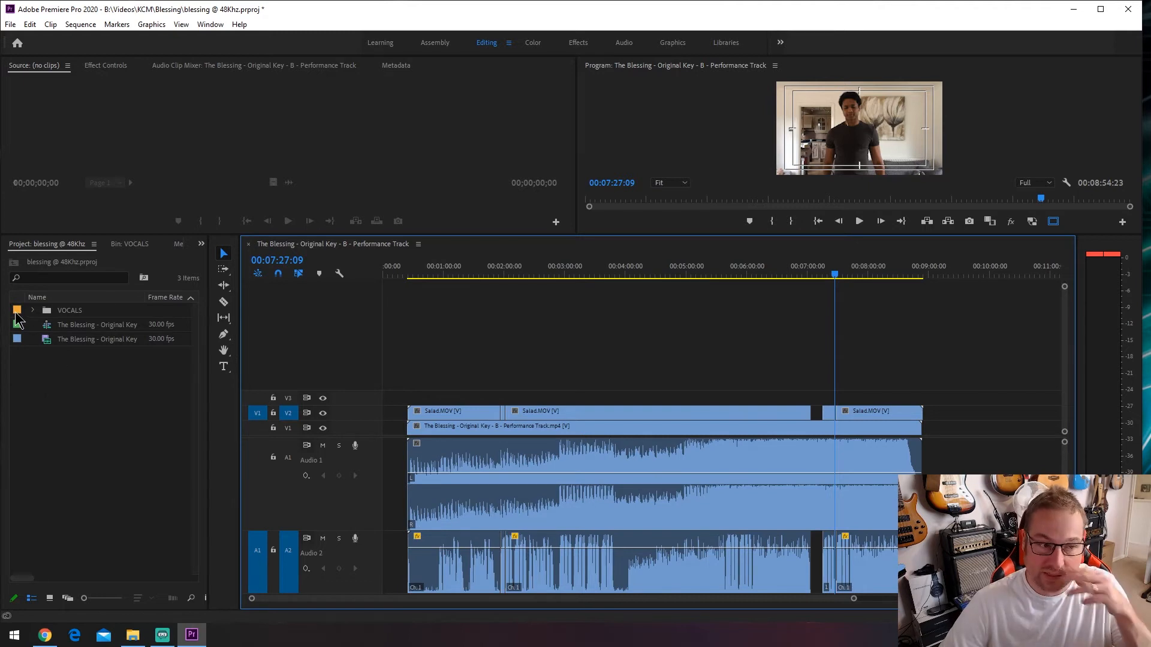
left_click(34, 310)
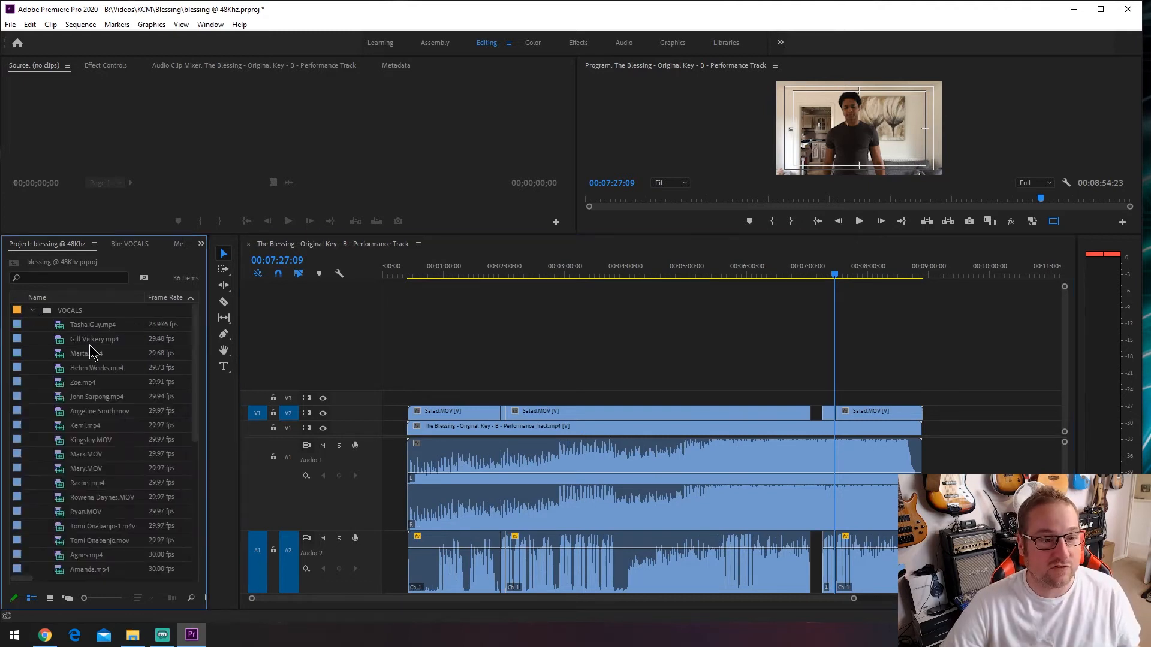
left_click(33, 310)
Step: Import the guitar video gtr1.01.mp4 from the INSTRUMENTS folder inside the Blessing folder
double_click(89, 441)
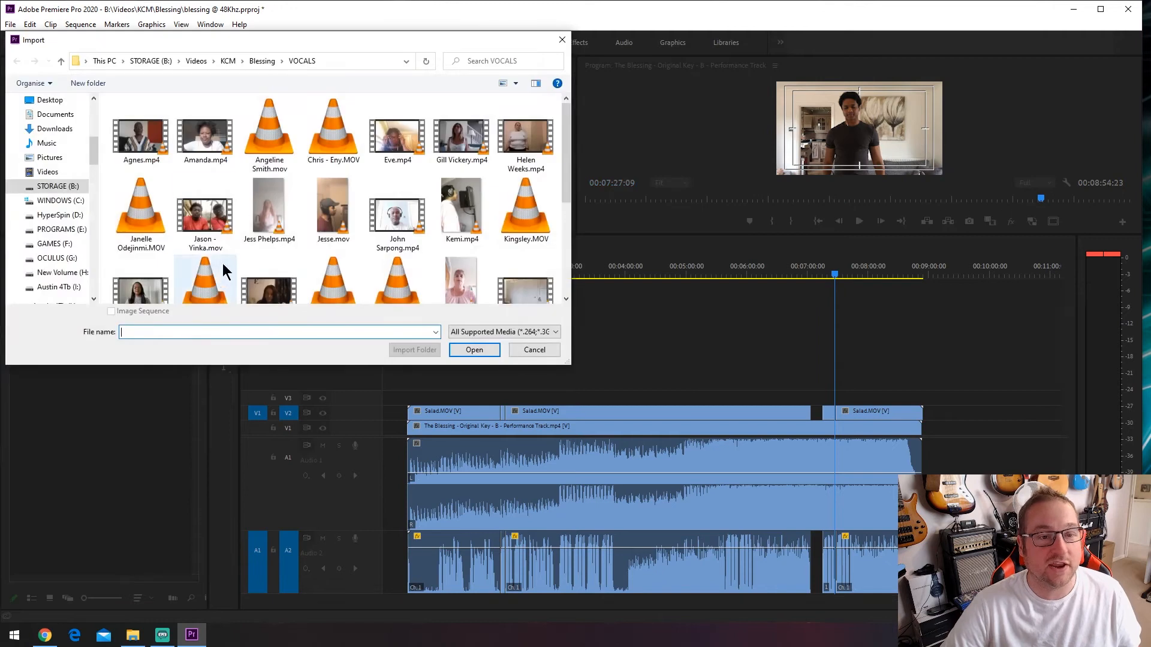
left_click(304, 160)
key("alt+Up")
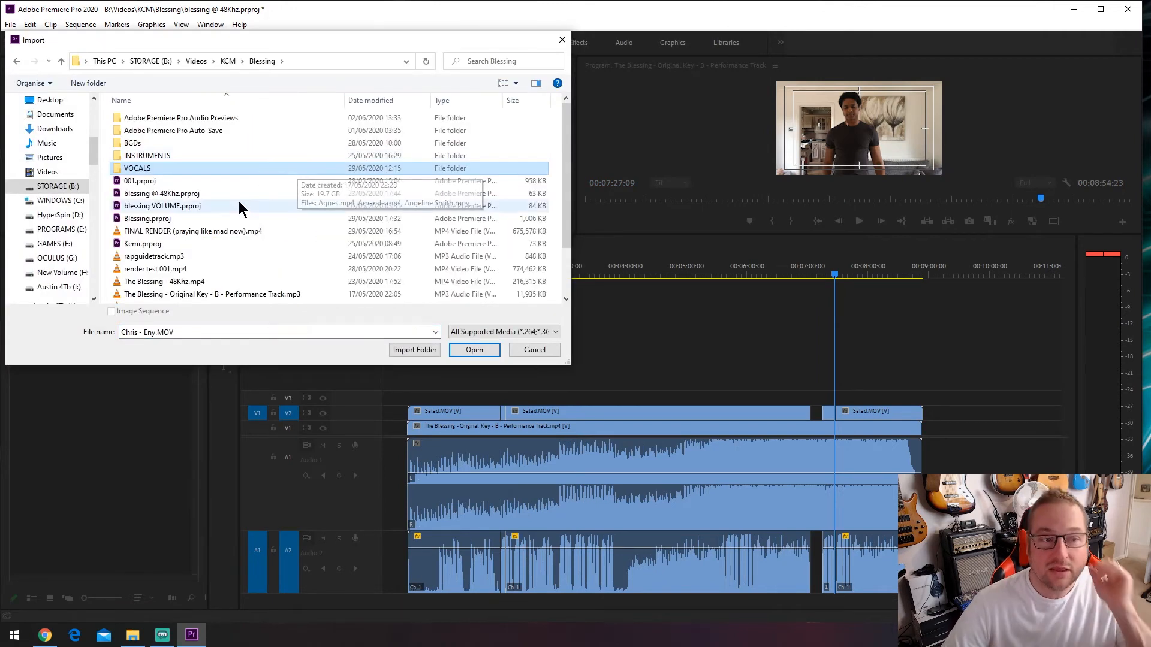
double_click(157, 157)
left_click(197, 142)
left_click(465, 351)
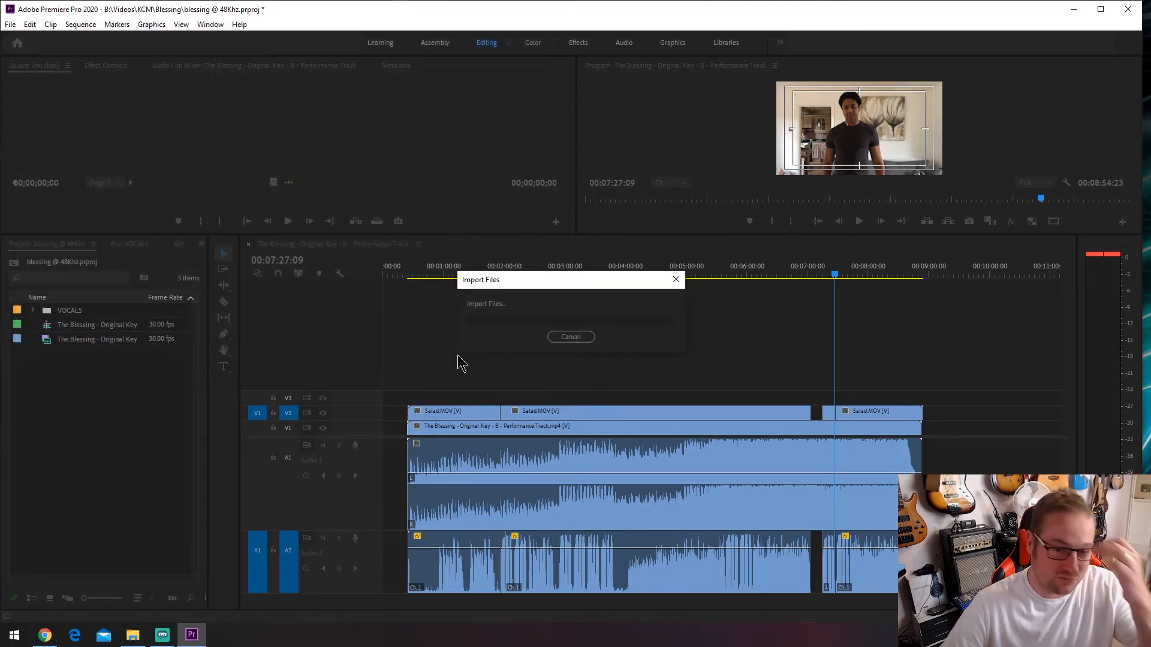
Step: Place gtr1.01.mp4 on tracks V3 and A3, starting at the beginning of the performance track
left_click(291, 422)
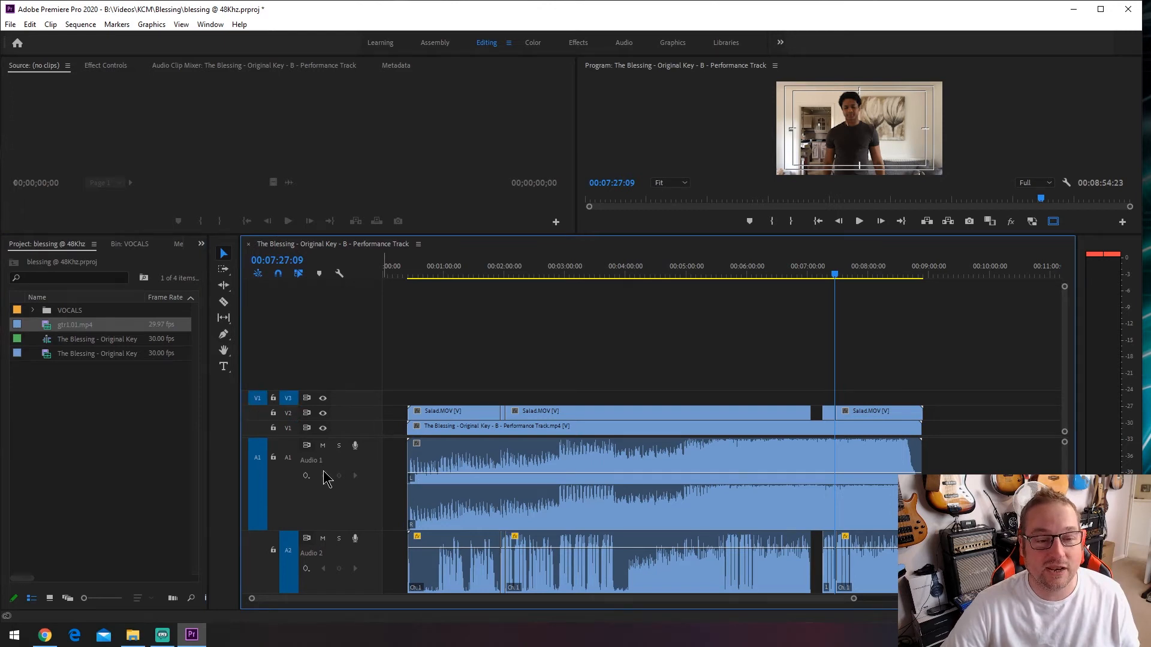
scroll(324, 480, "down", 3)
left_click(255, 496)
left_click(288, 566)
scroll(288, 565, "down", 5)
scroll(288, 566, "up", 10)
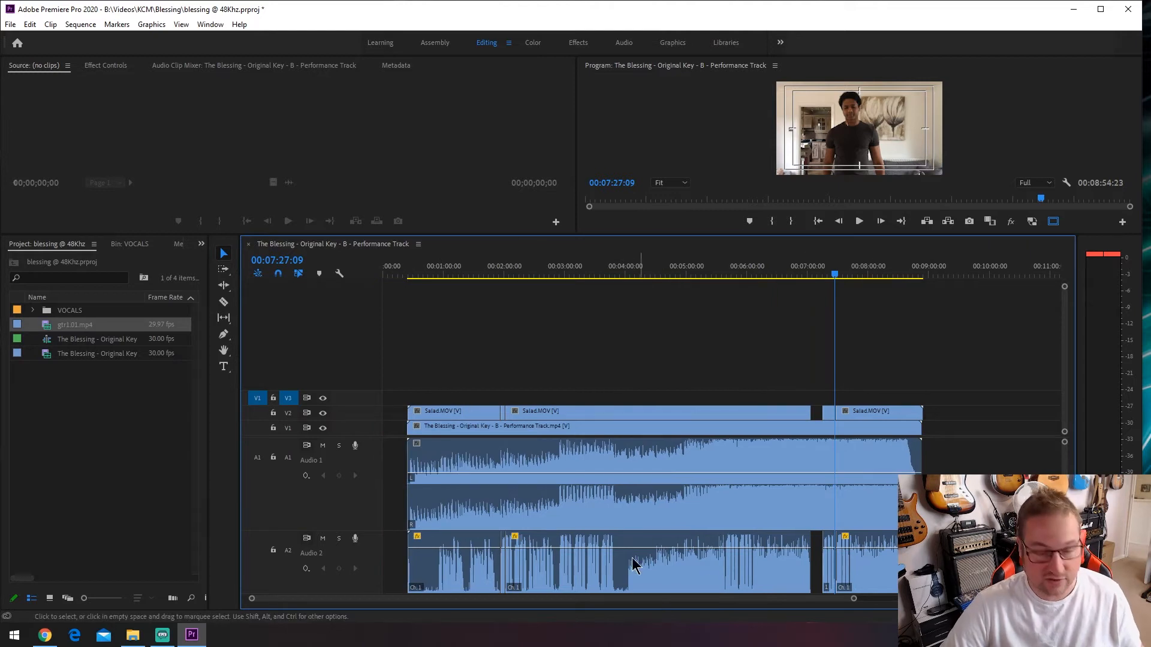
scroll(375, 557, "down", 5)
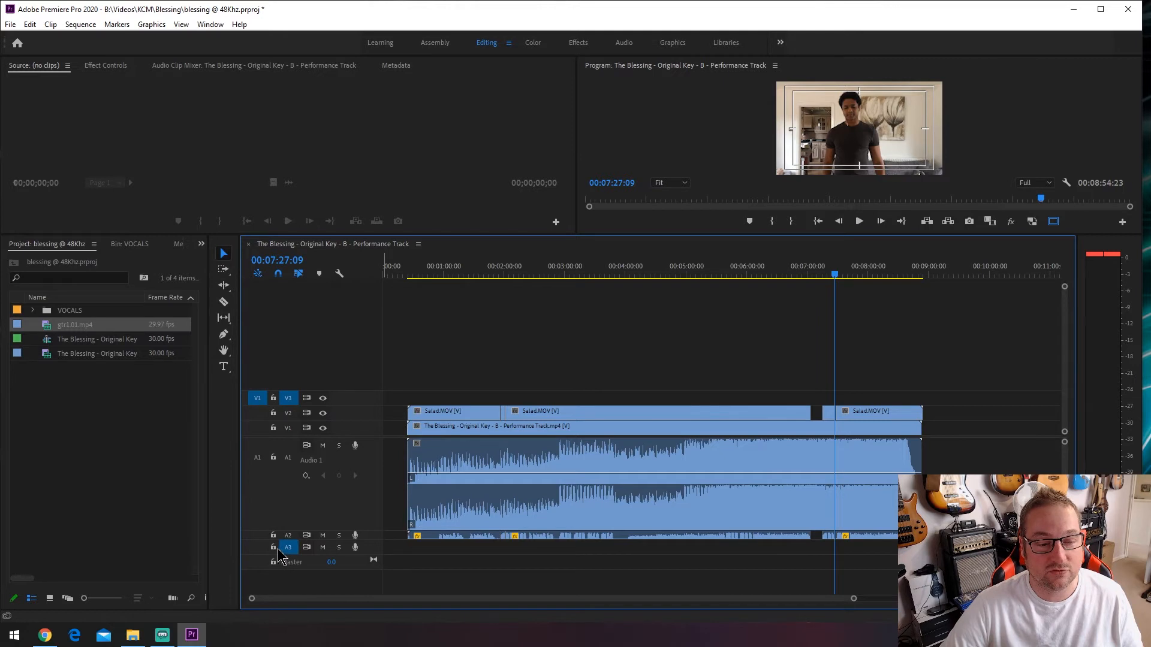
left_click_drag(58, 328, 414, 555)
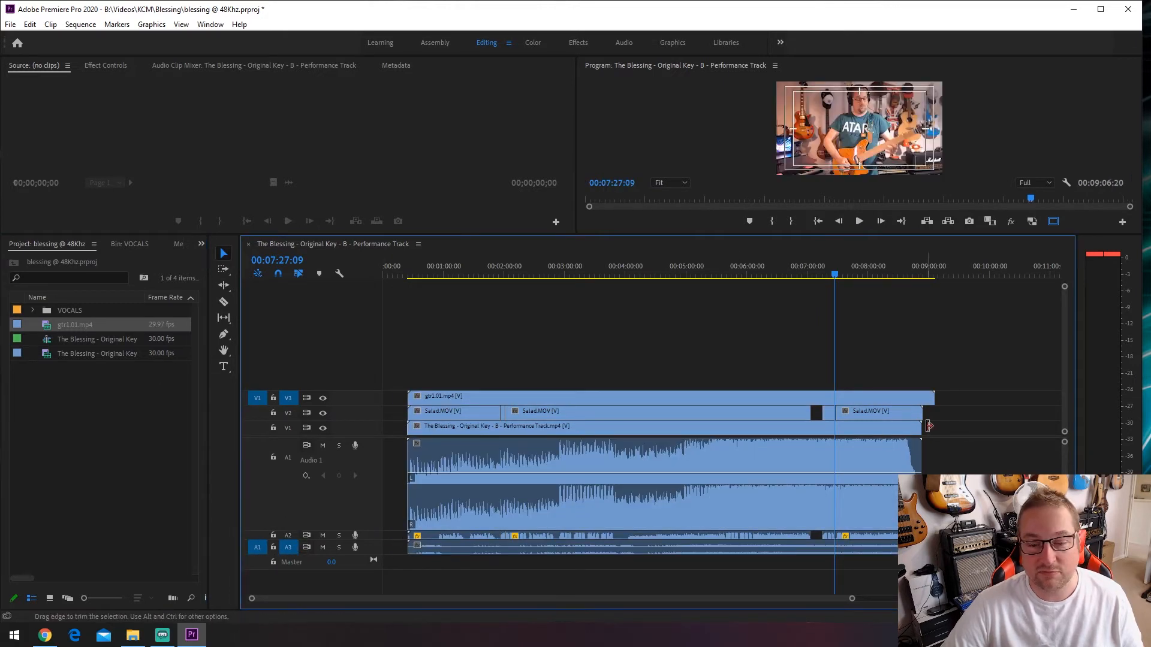
Step: Mute audio track A2 and slide the guitar clip about 8 seconds earlier on V3 and A3
scroll(634, 468, "up", 6, "alt")
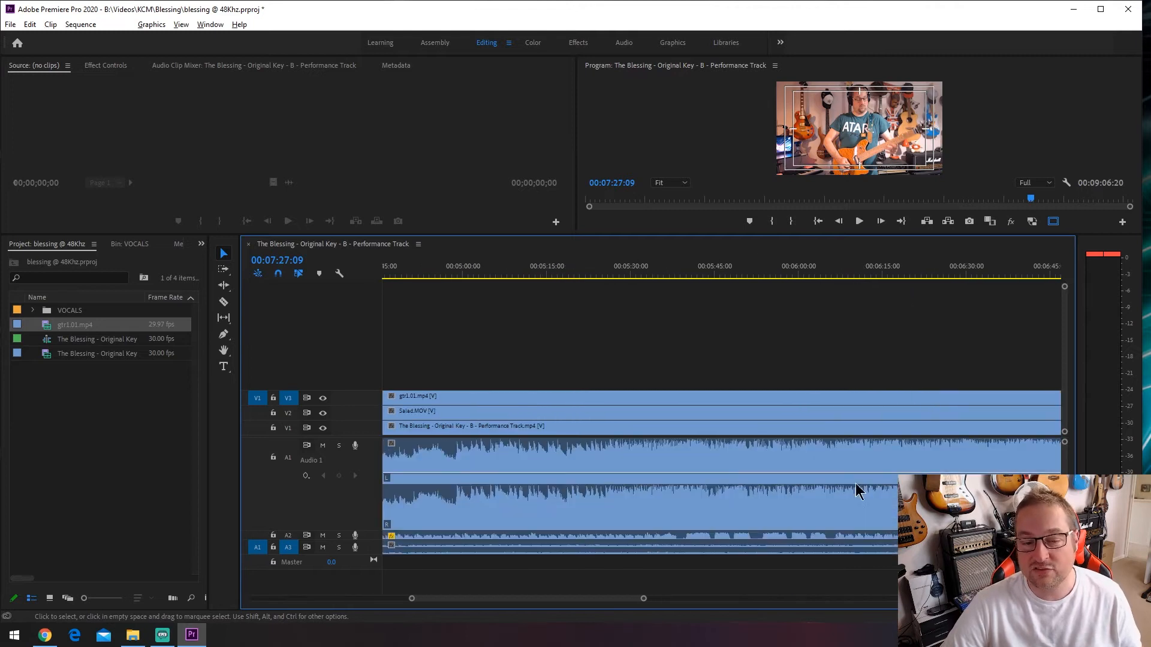
scroll(846, 499, "right", 5)
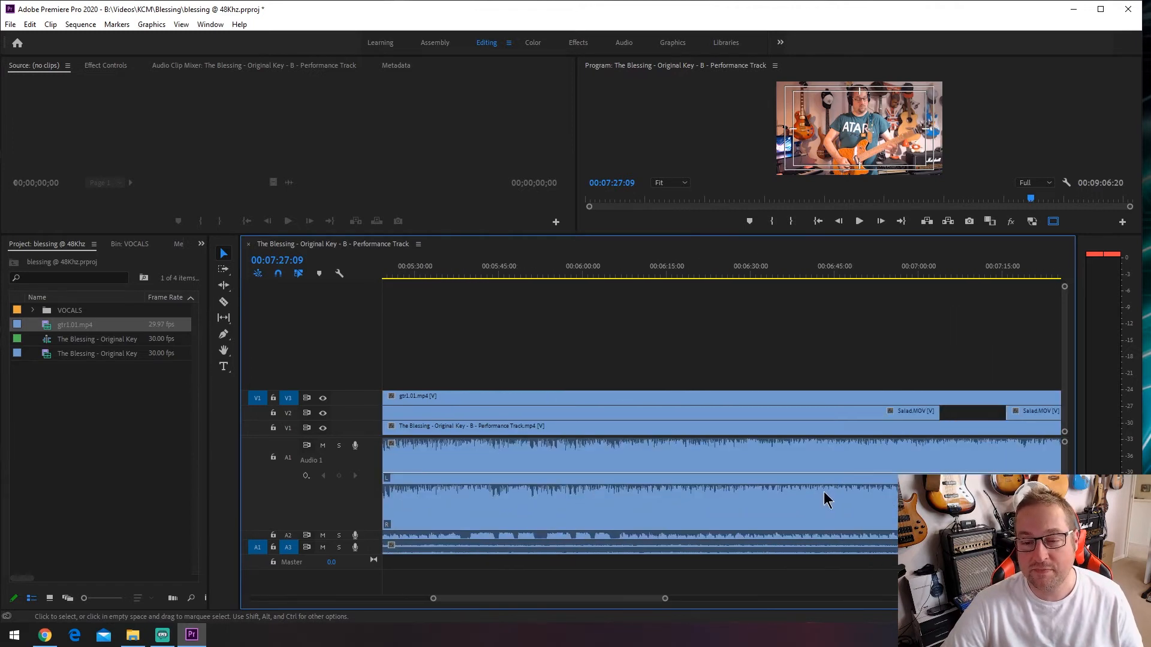
scroll(810, 494, "up", 3, "alt")
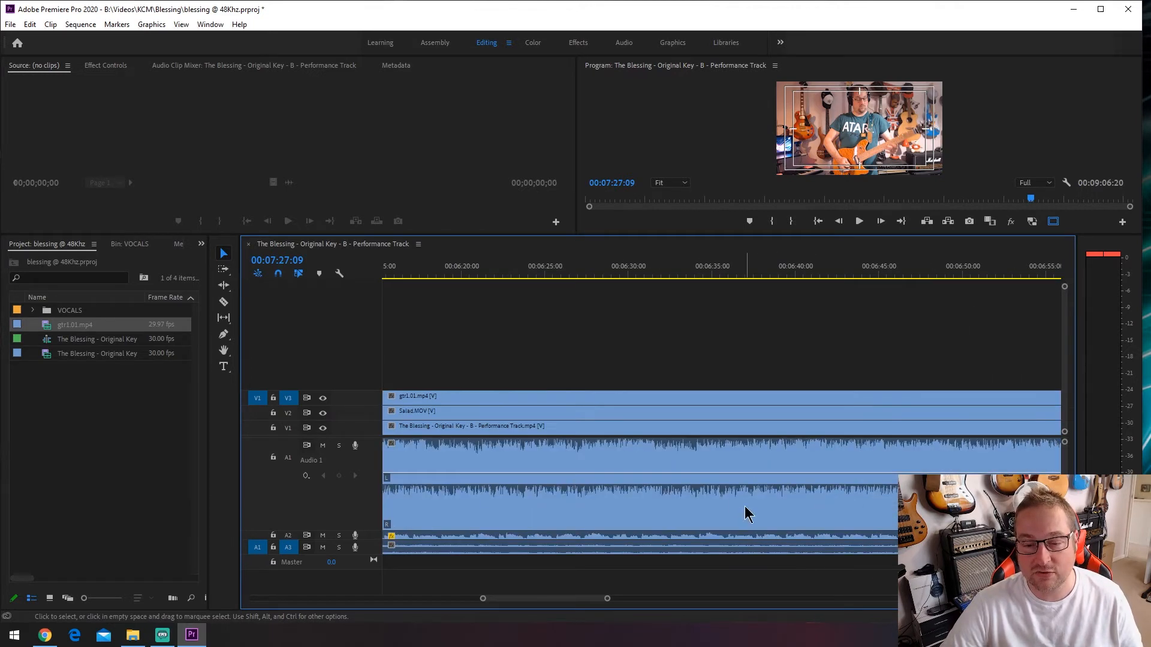
scroll(374, 544, "up", 2, "alt")
scroll(722, 492, "left", 1)
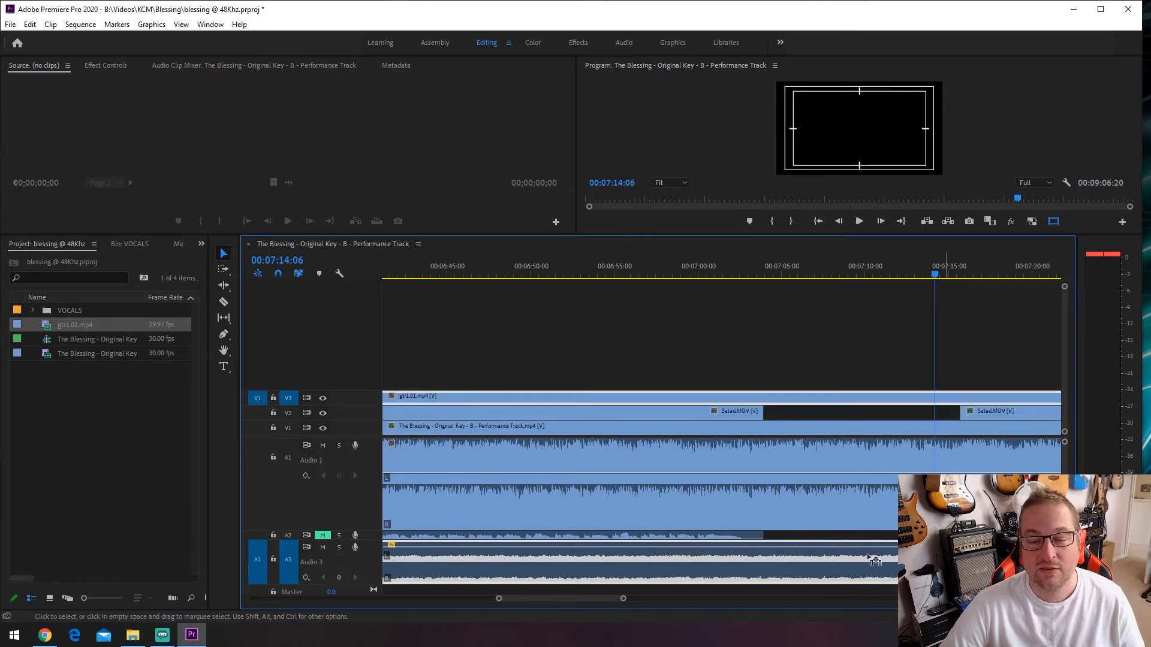
left_click_drag(873, 556, 816, 548)
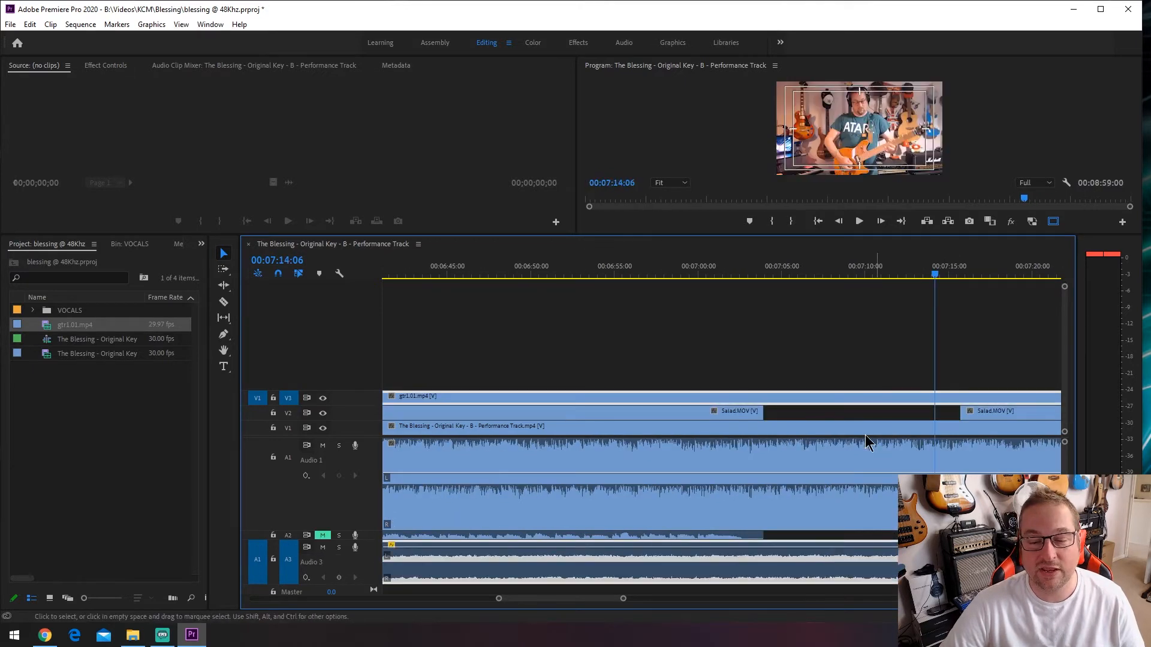
Step: Compare the opening waveforms and move the guitar clip later so that it starts at 00:00:26:10
scroll(660, 476, "down", 5, "alt")
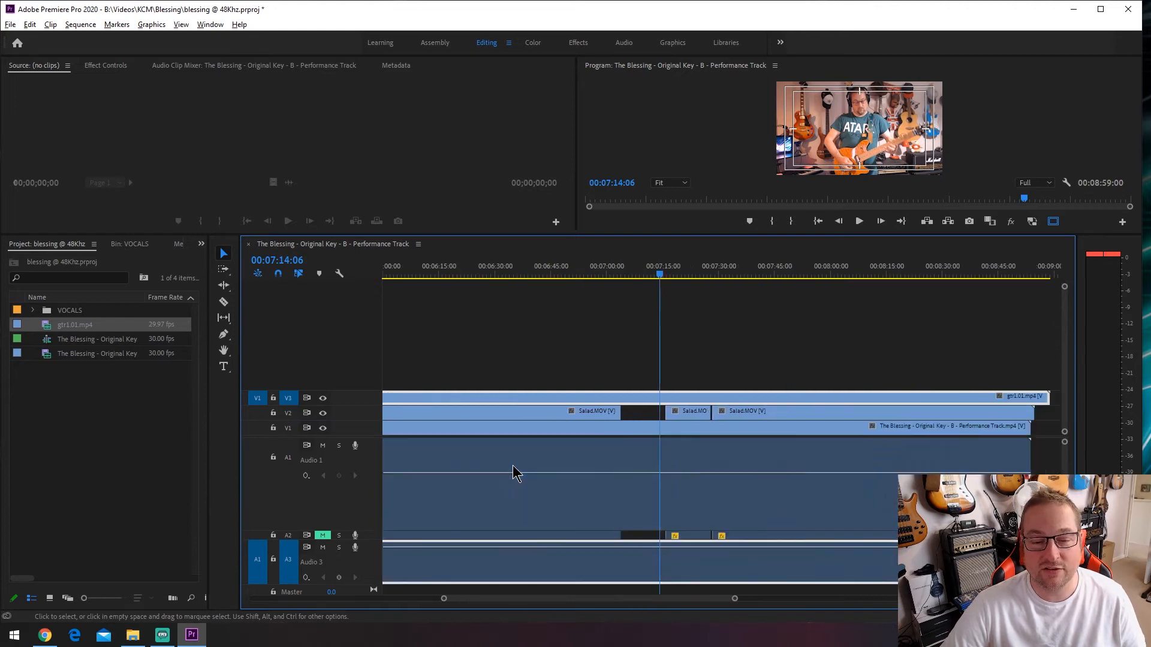
scroll(521, 465, "down", 4, "alt")
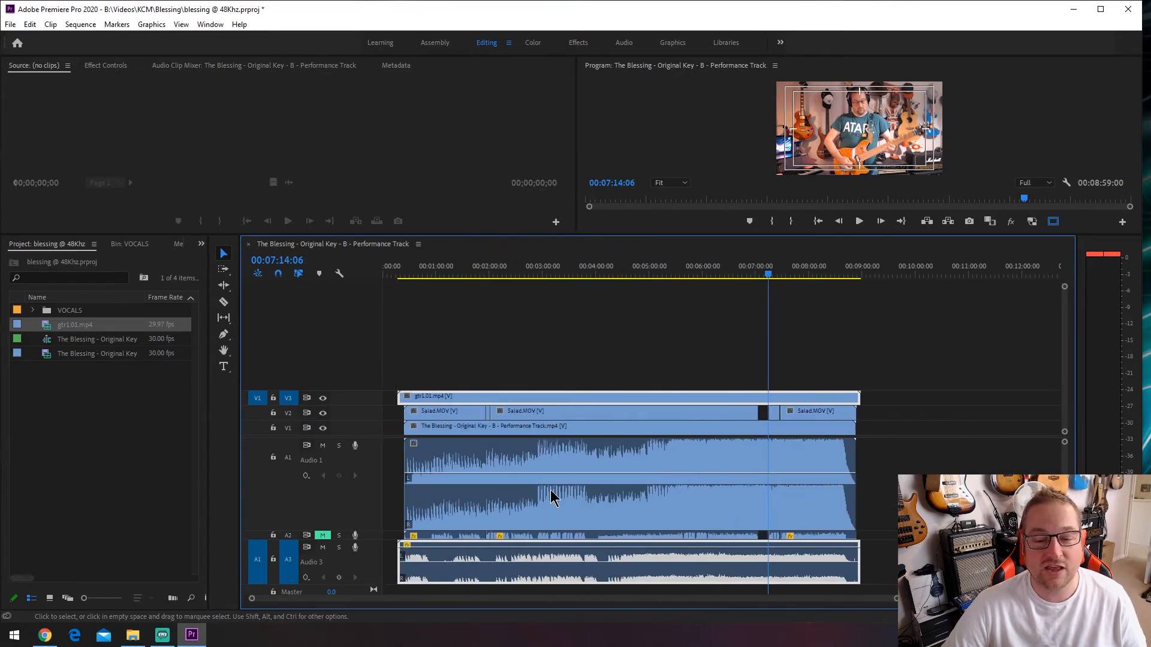
left_click(411, 275)
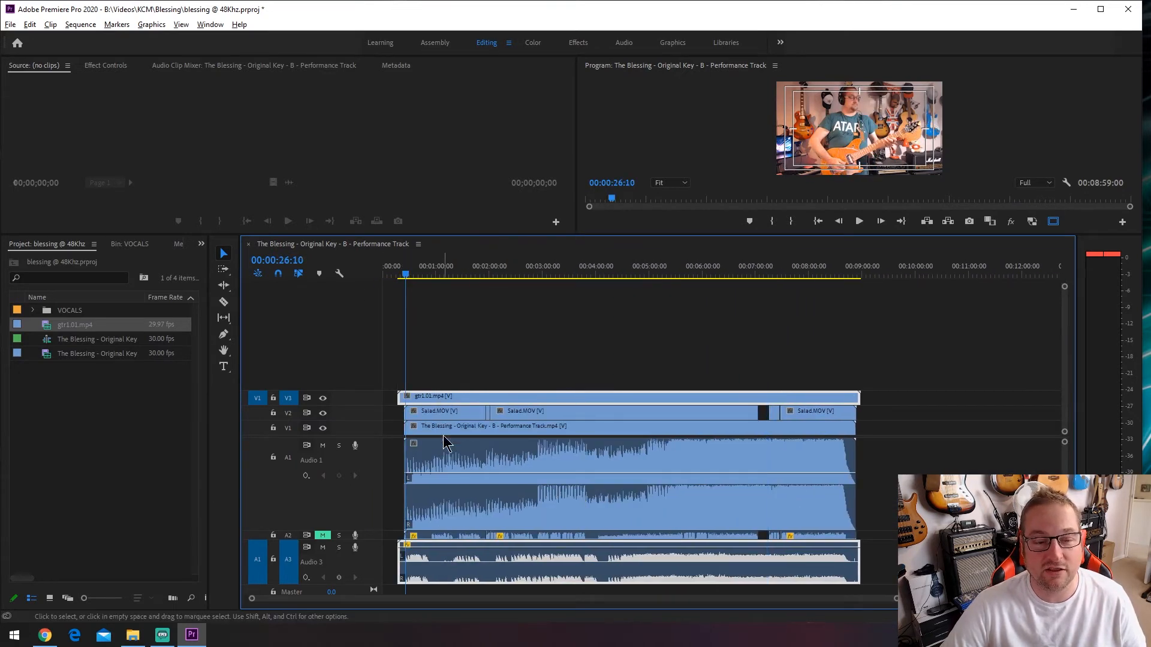
scroll(432, 509, "up", 8, "alt")
scroll(450, 514, "up", 6, "alt")
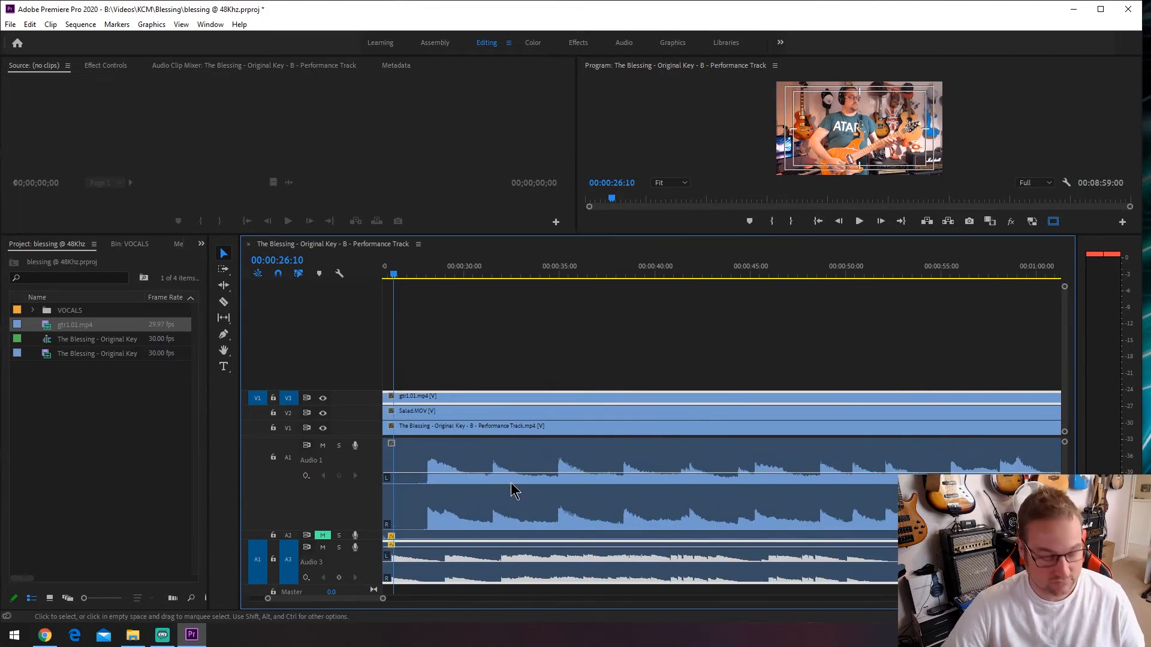
scroll(510, 483, "down", 2, "alt")
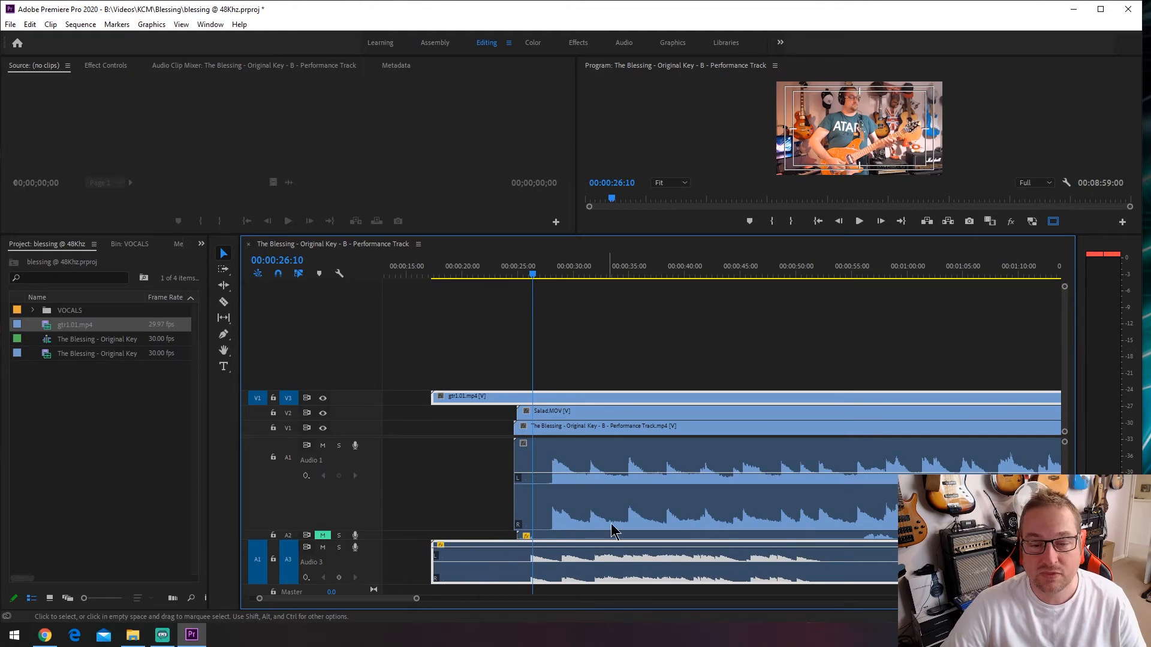
left_click_drag(618, 569, 713, 563)
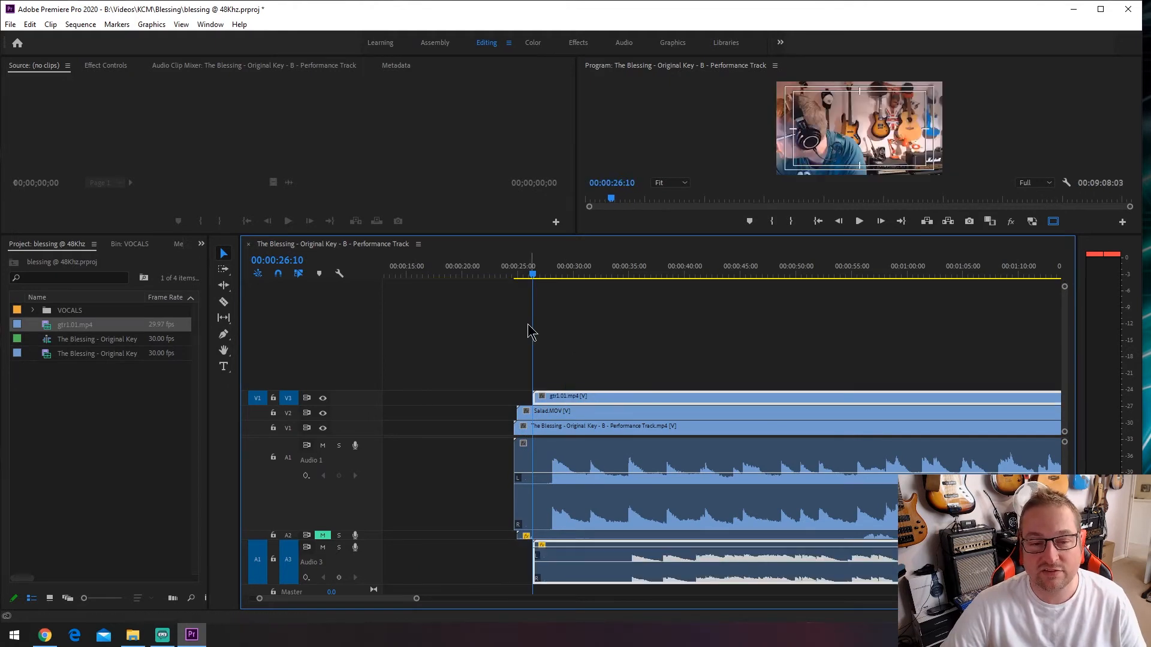
Step: Slide the guitar clip on V3 and A3 about 7 seconds earlier to roughly match the performance track's opening, and play from 00:00:27:14
left_click(485, 275)
left_click_drag(616, 552, 537, 552)
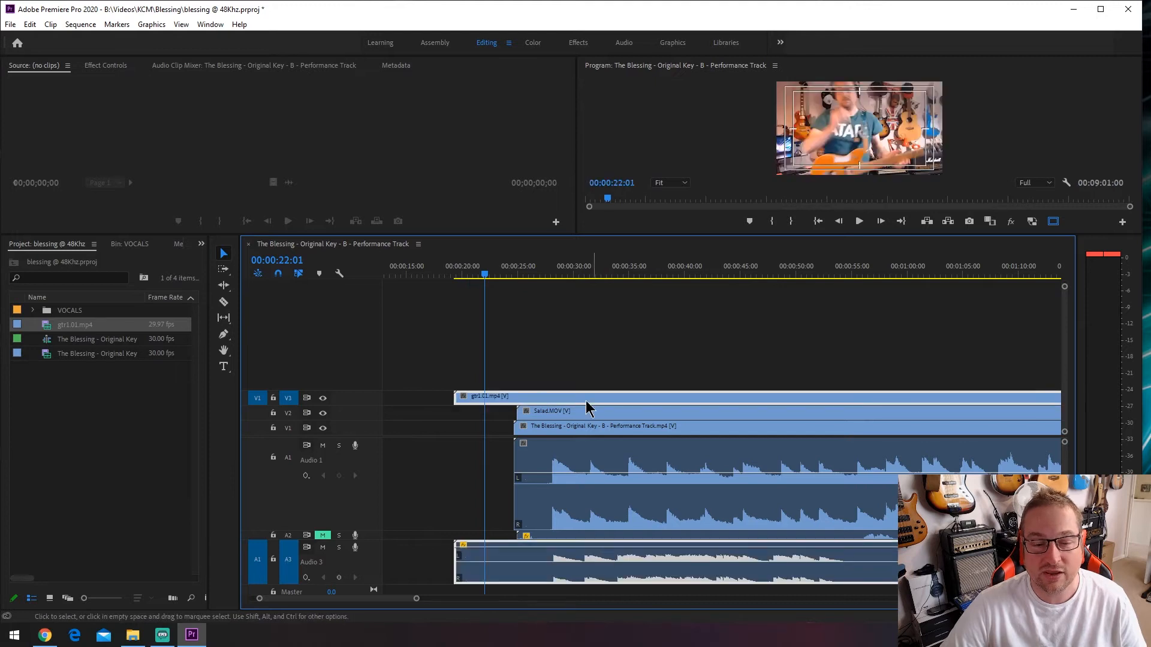
left_click(543, 273)
scroll(606, 476, "up", 2, "alt")
scroll(605, 477, "down", 2, "alt")
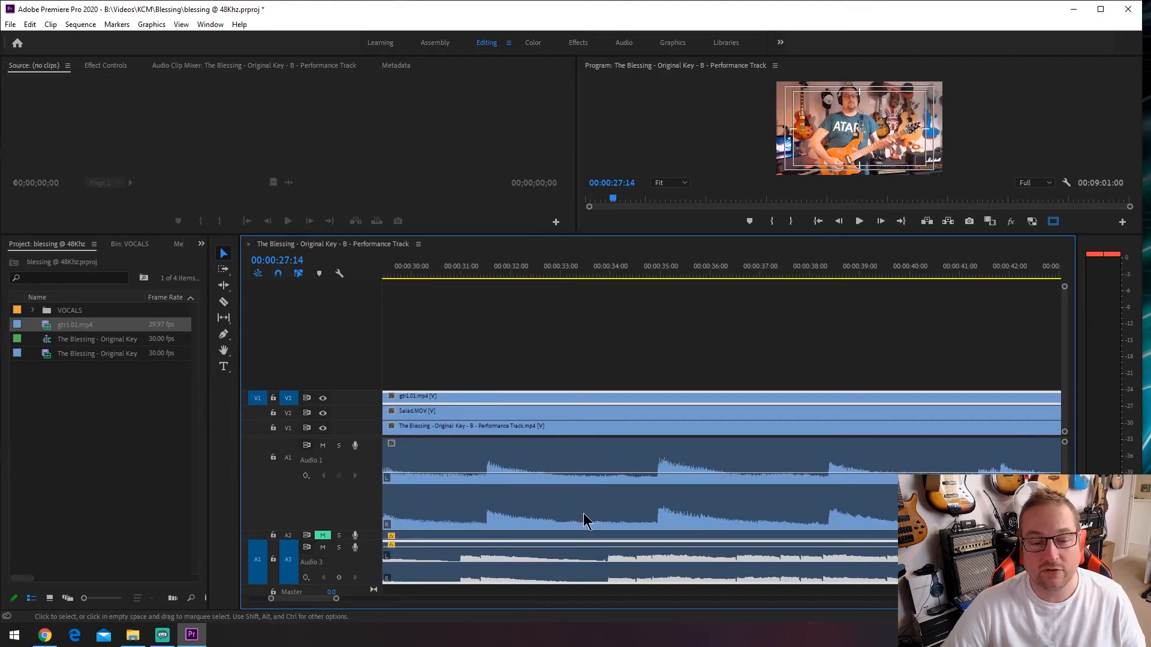
scroll(377, 492, "down", 1, "alt")
scroll(384, 528, "up", 2, "alt")
key("space")
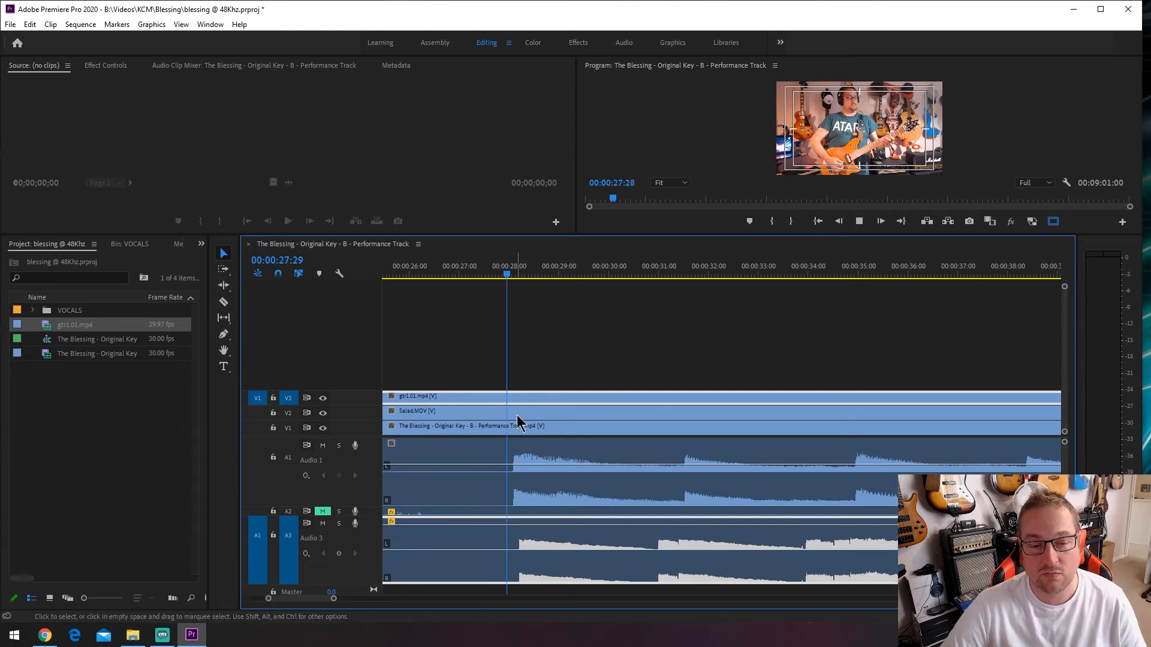
Step: Try nudging the guitar clip about 3 frames earlier so its first note lines up with the performance track's first note
left_click_drag(584, 539, 578, 542)
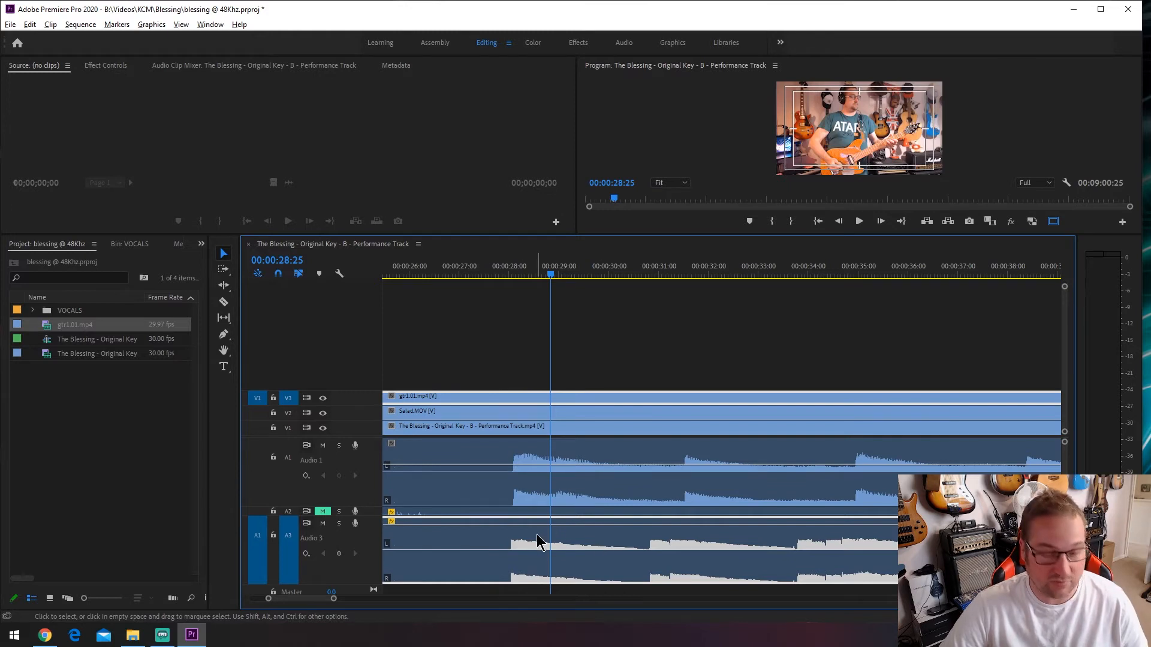
key("ctrl+z")
scroll(542, 543, "up", 2, "alt")
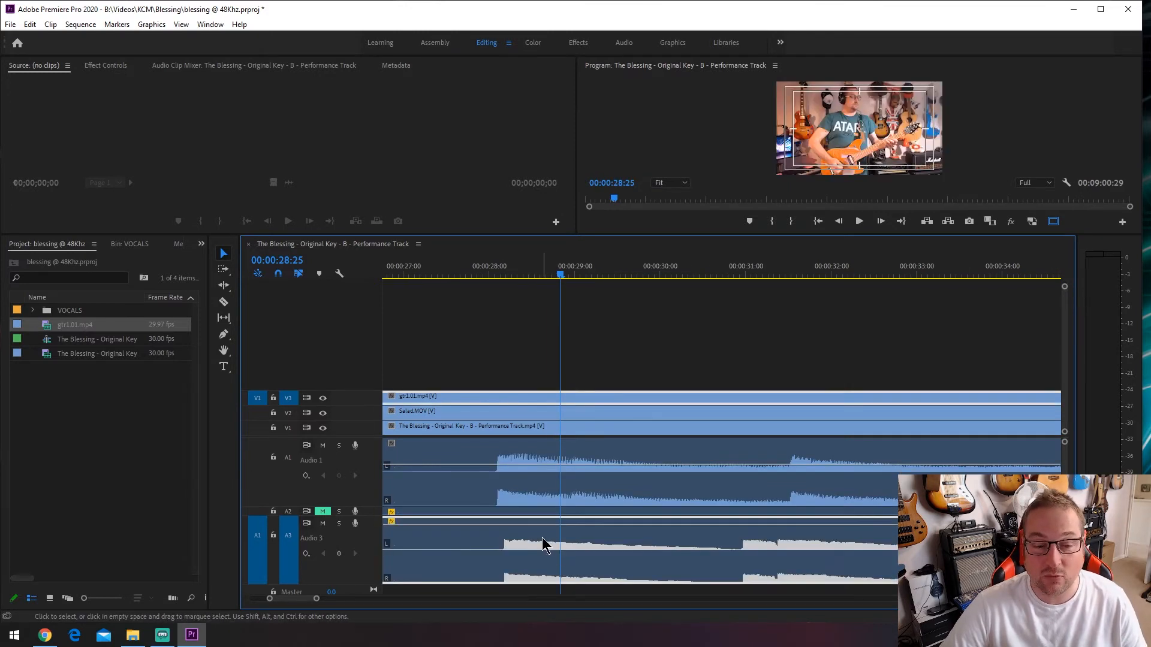
left_click_drag(528, 538, 550, 538)
scroll(489, 538, "up", 4, "alt")
Step: Play the opening twice to check the guitar's timing against the performance track, restarting the second time from 00:00:26:29
left_click(448, 269)
key("space")
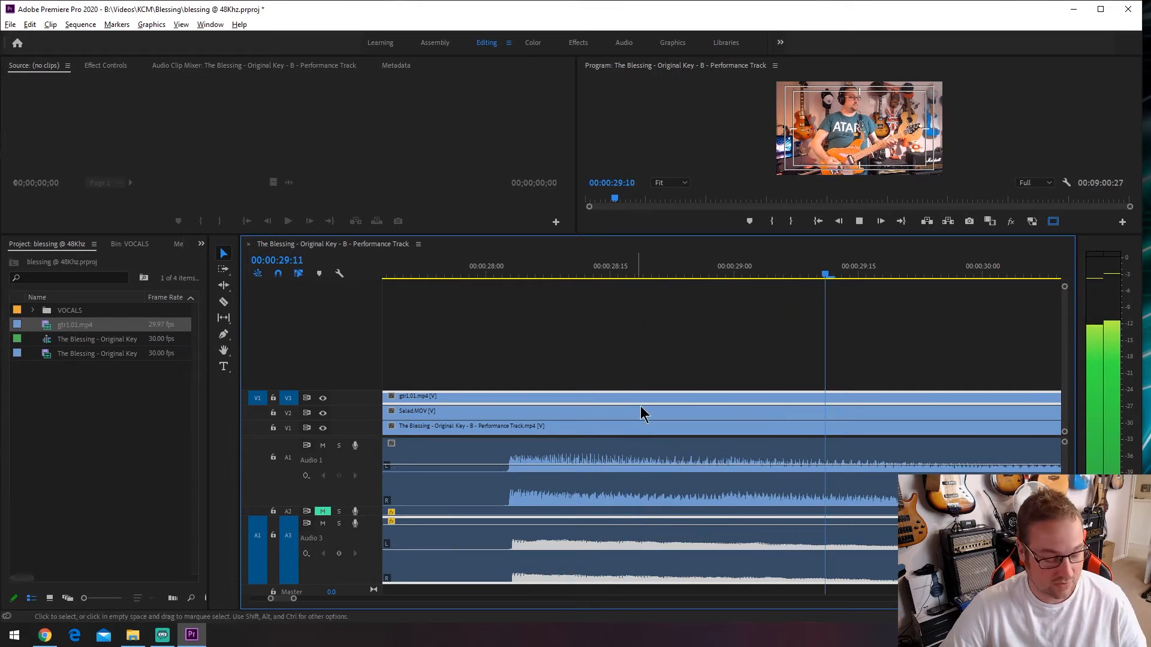
scroll(696, 425, "down", 4, "alt")
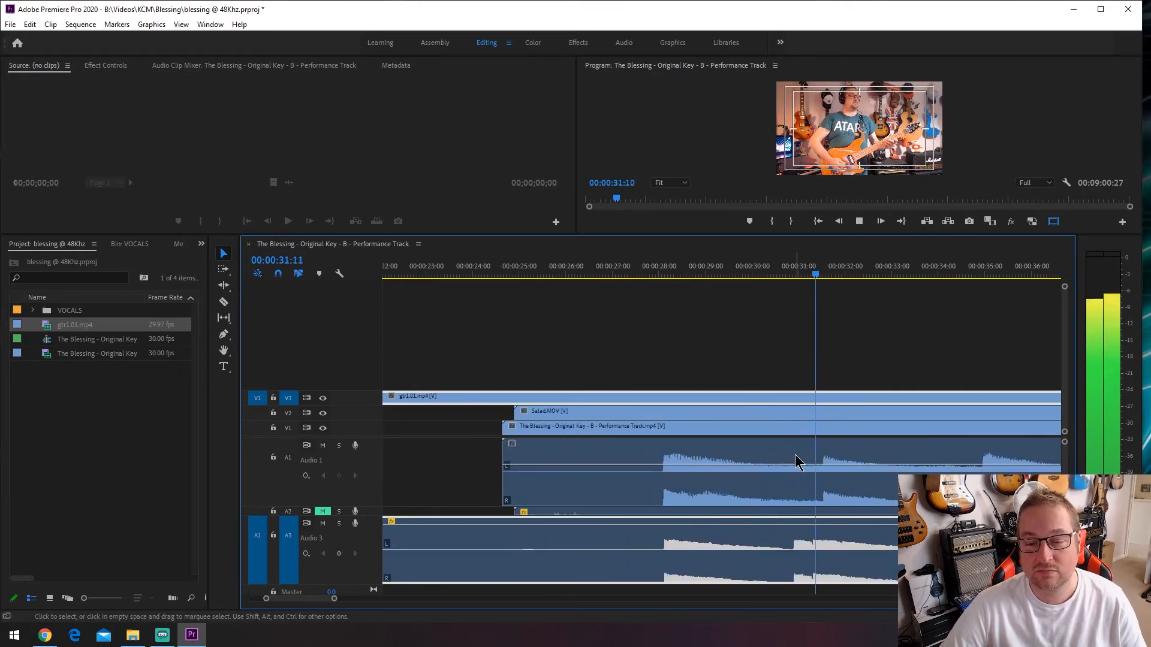
key("space")
left_click(611, 275)
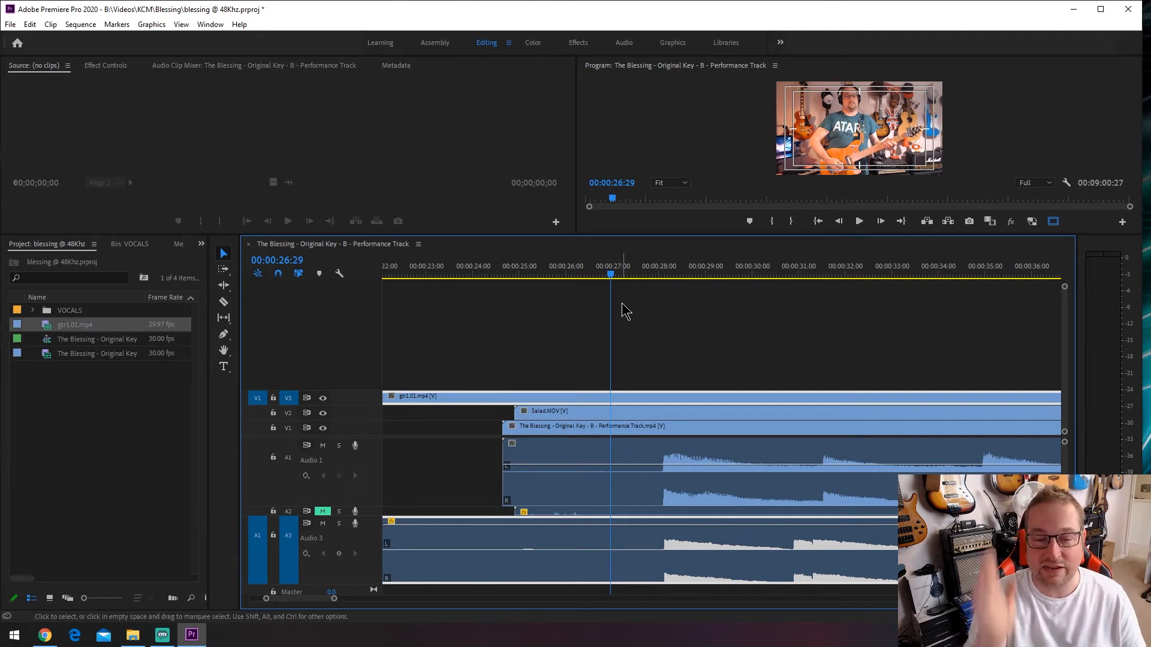
key("space")
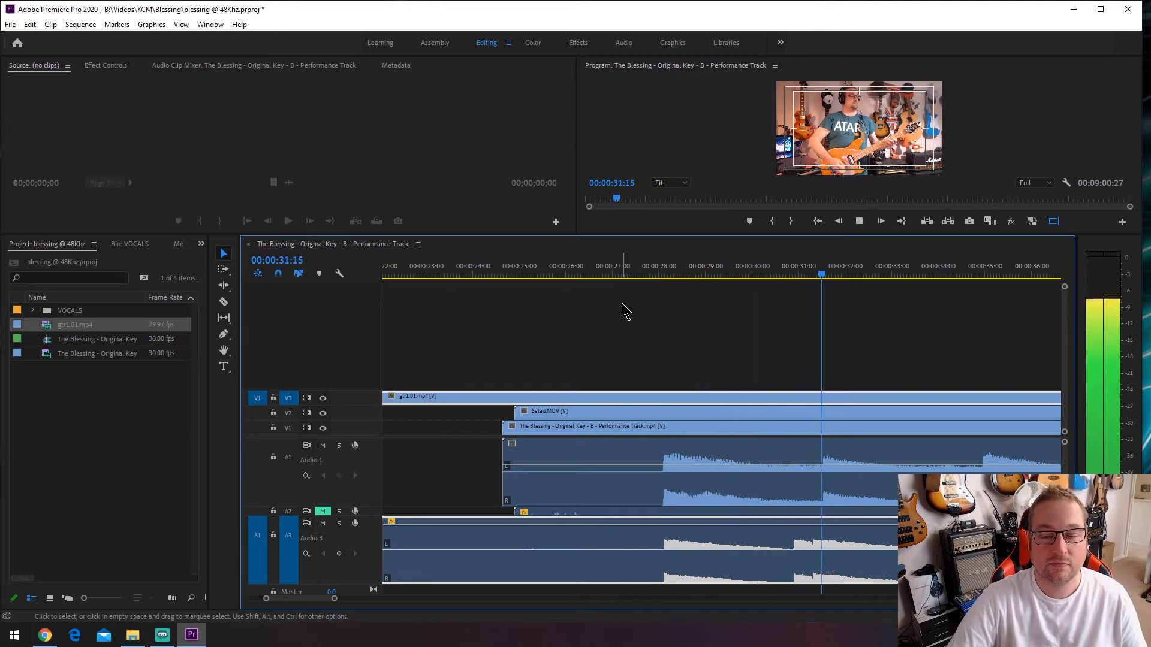
key("space")
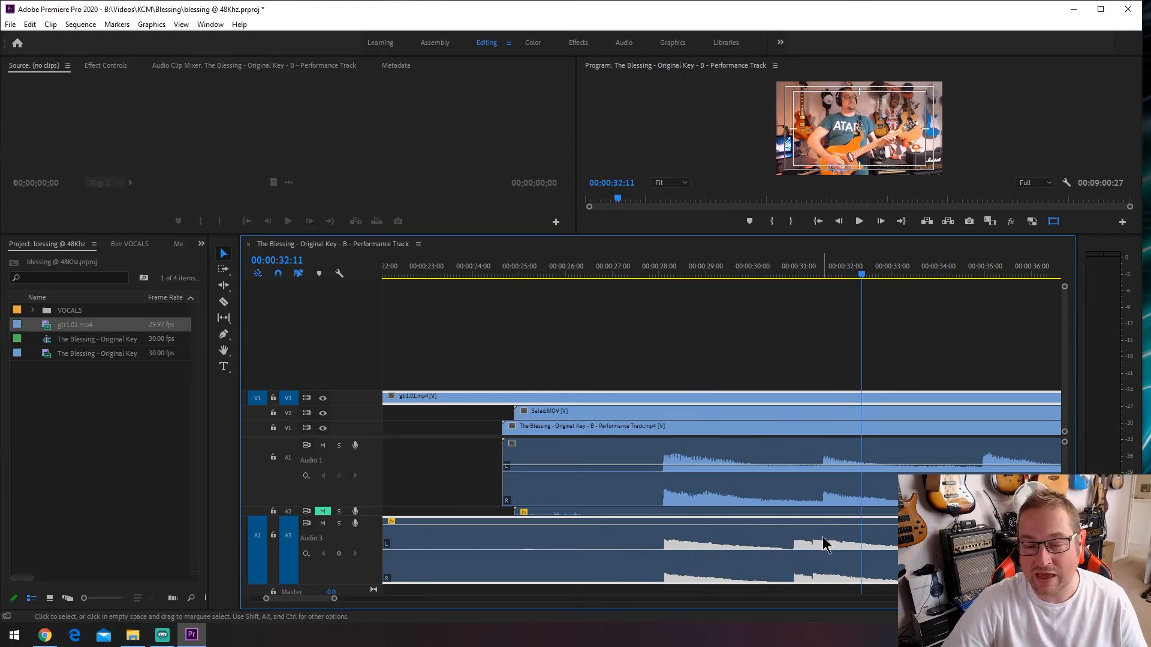
Step: Try moving the guitar clip about 19 frames later to align its second chord with the performance track's second note, and play the result
scroll(828, 540, "up", 5)
scroll(776, 516, "down", 2)
scroll(746, 530, "down", 3)
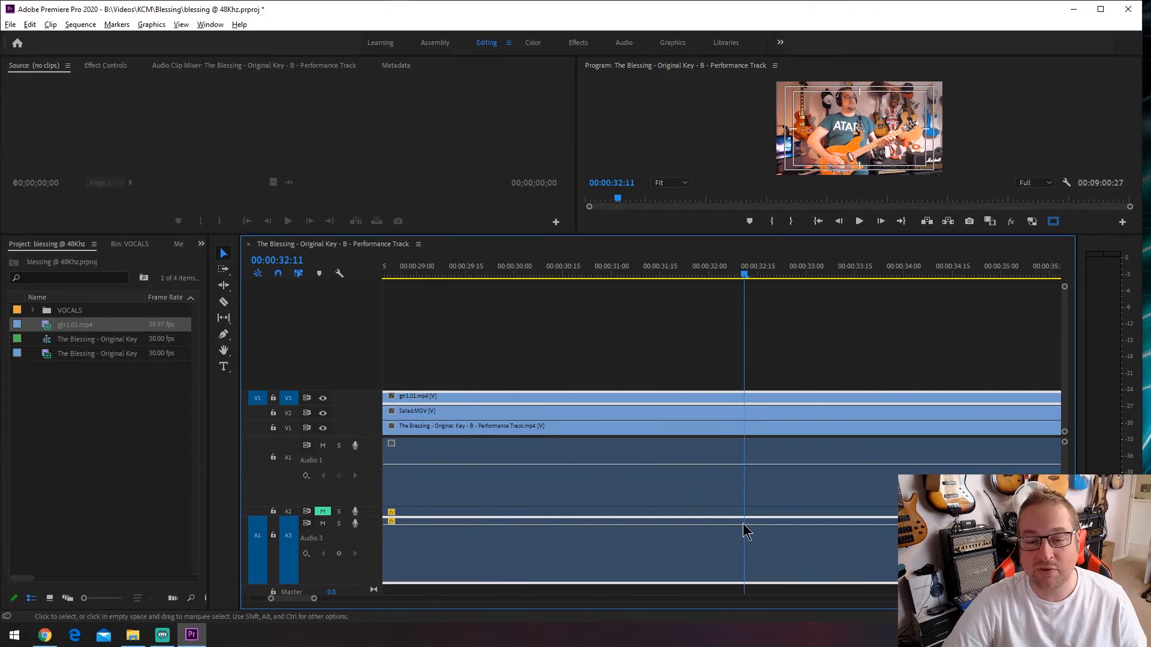
left_click_drag(683, 540, 721, 541)
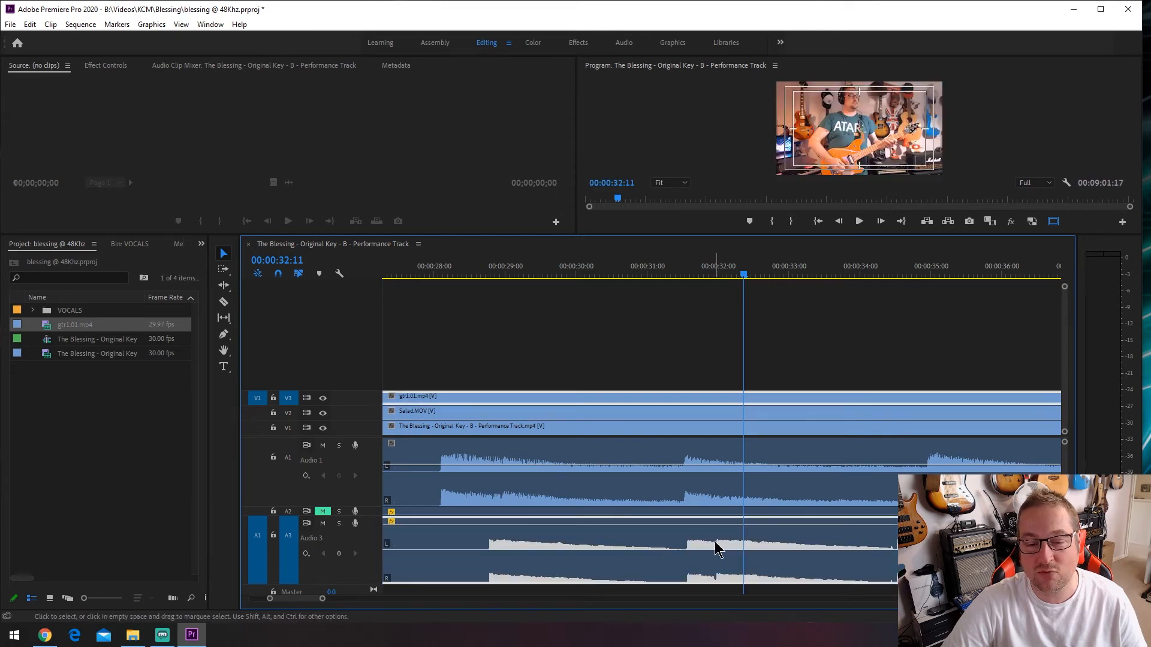
scroll(695, 541, "up", 3, "alt")
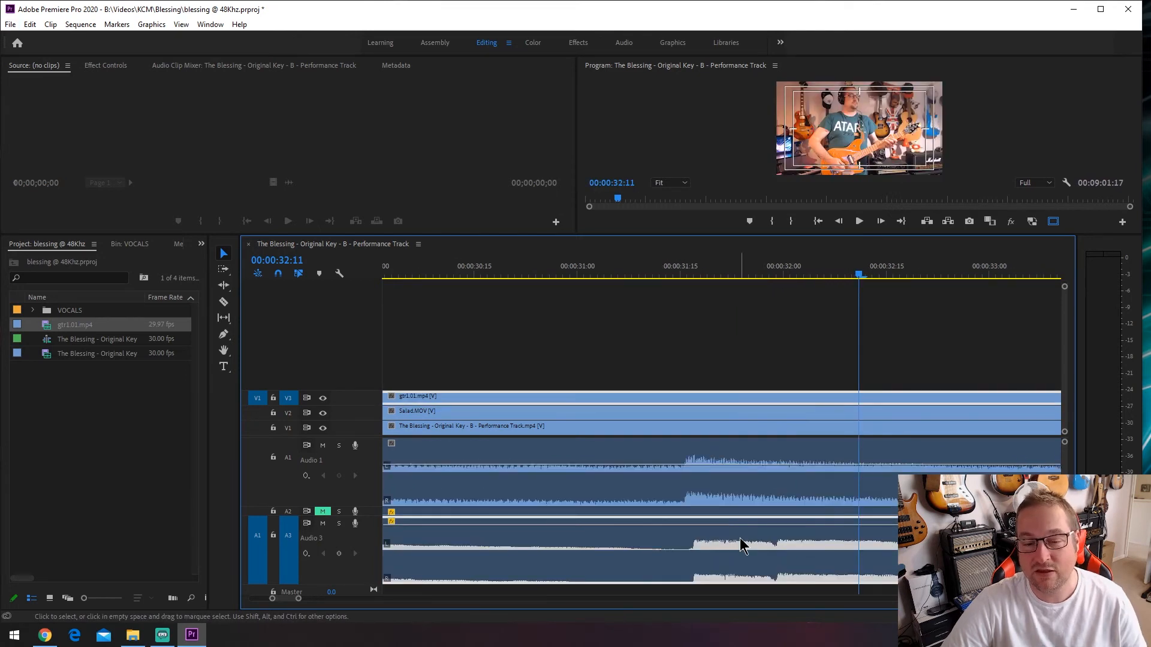
left_click_drag(739, 544, 731, 543)
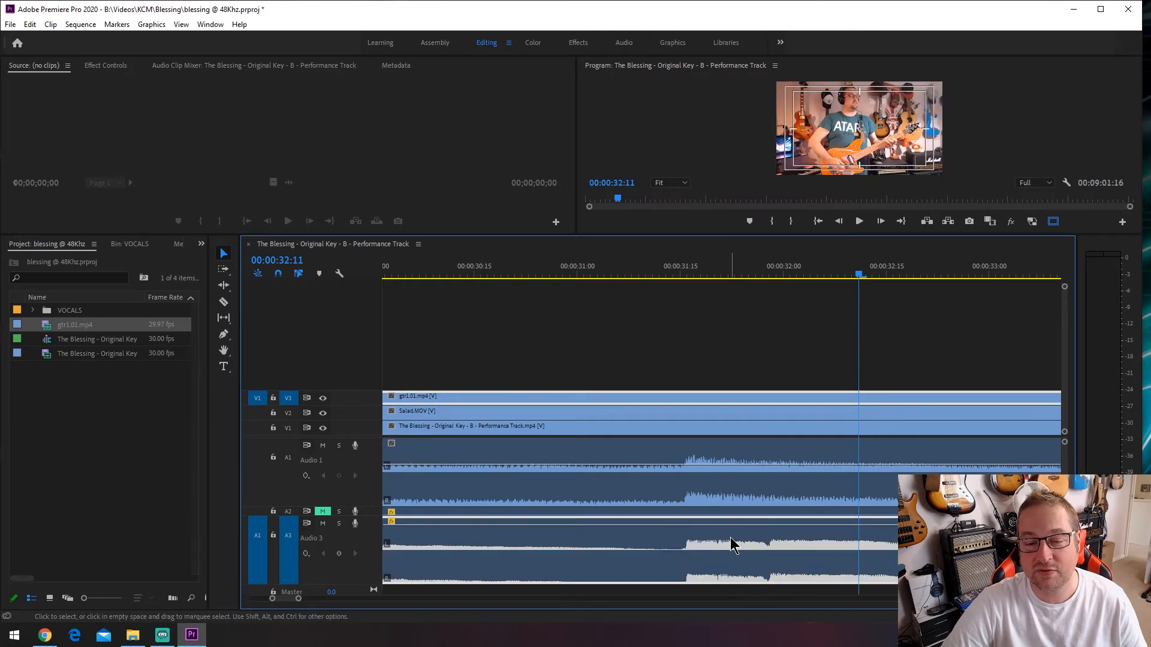
left_click(593, 269)
key("space")
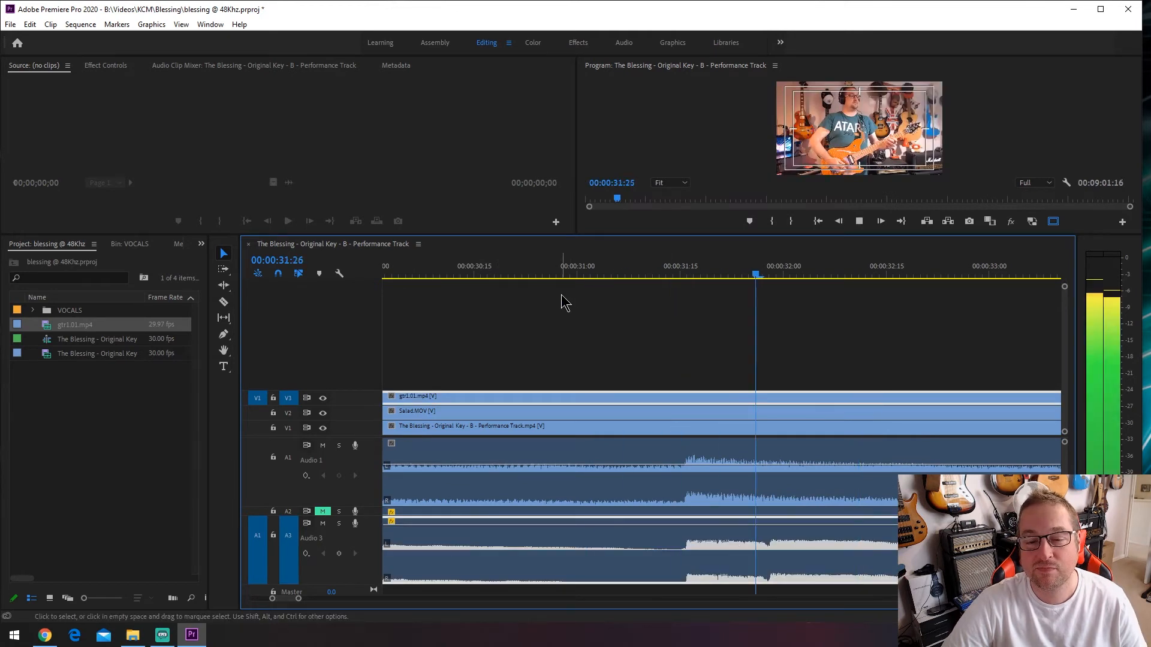
scroll(769, 504, "down", 4, "alt")
key("space")
Step: Move the guitar clip about 12 frames earlier so the step inside its second chord meets the performance track's second note
left_click_drag(751, 530, 717, 530)
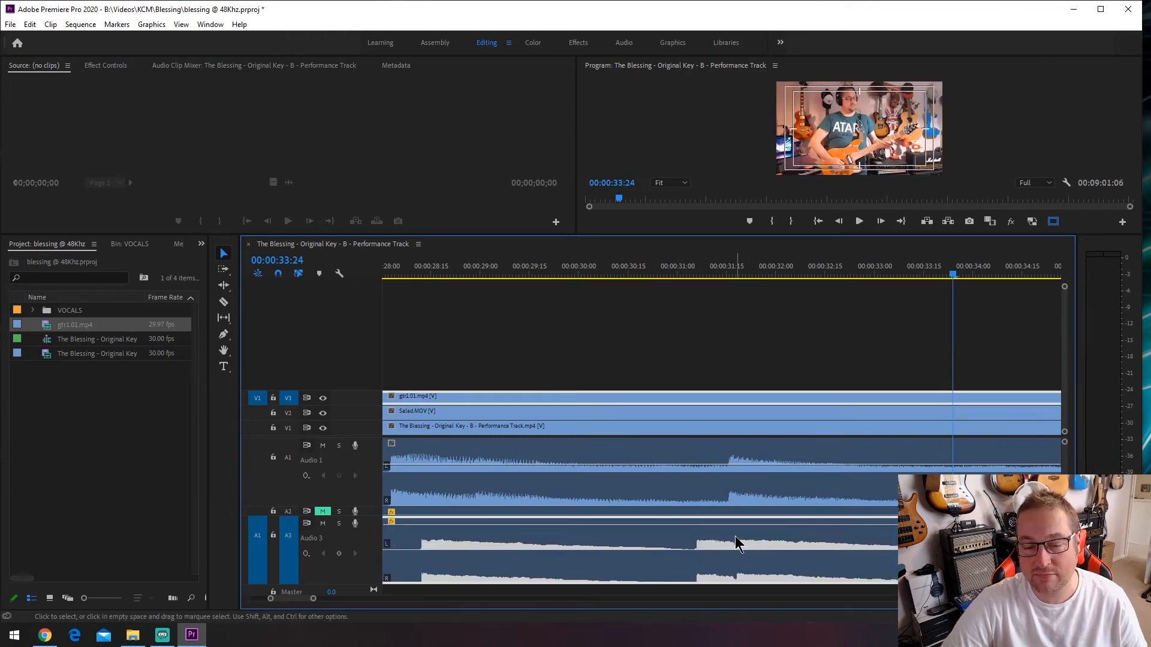
scroll(731, 542, "up", 3, "alt")
left_click_drag(737, 539, 718, 537)
Step: Play the guitar against the performance track from just before the second note until 00:00:52:23, comparing the two waveforms
left_click(480, 277)
key("space")
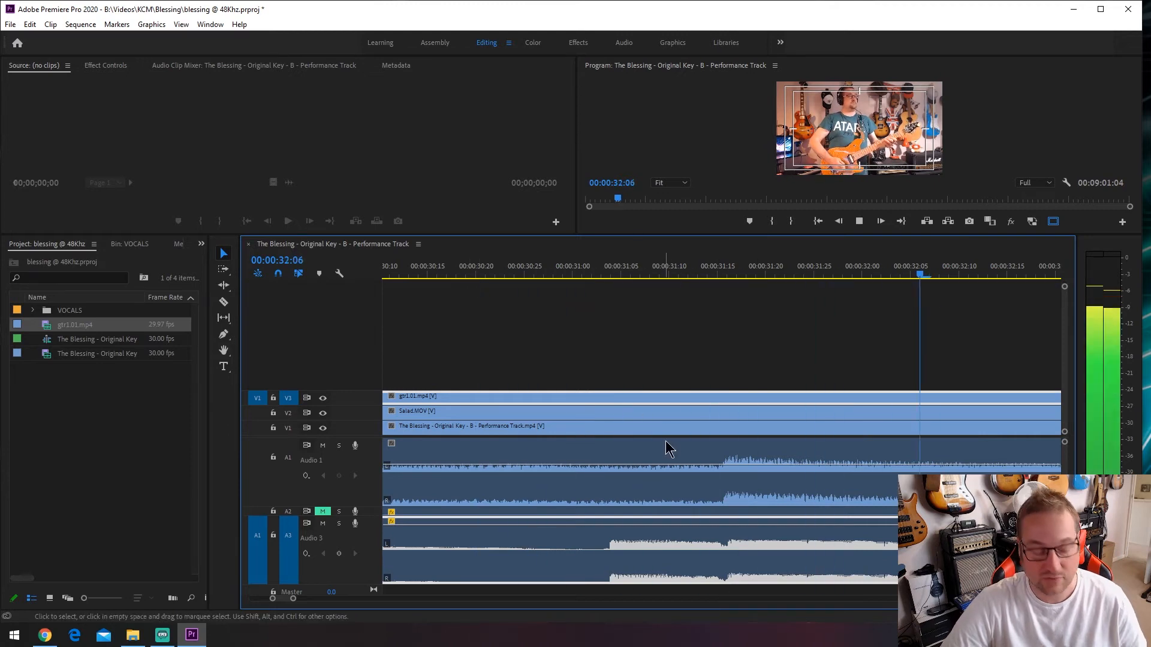
scroll(737, 459, "down", 5, "alt")
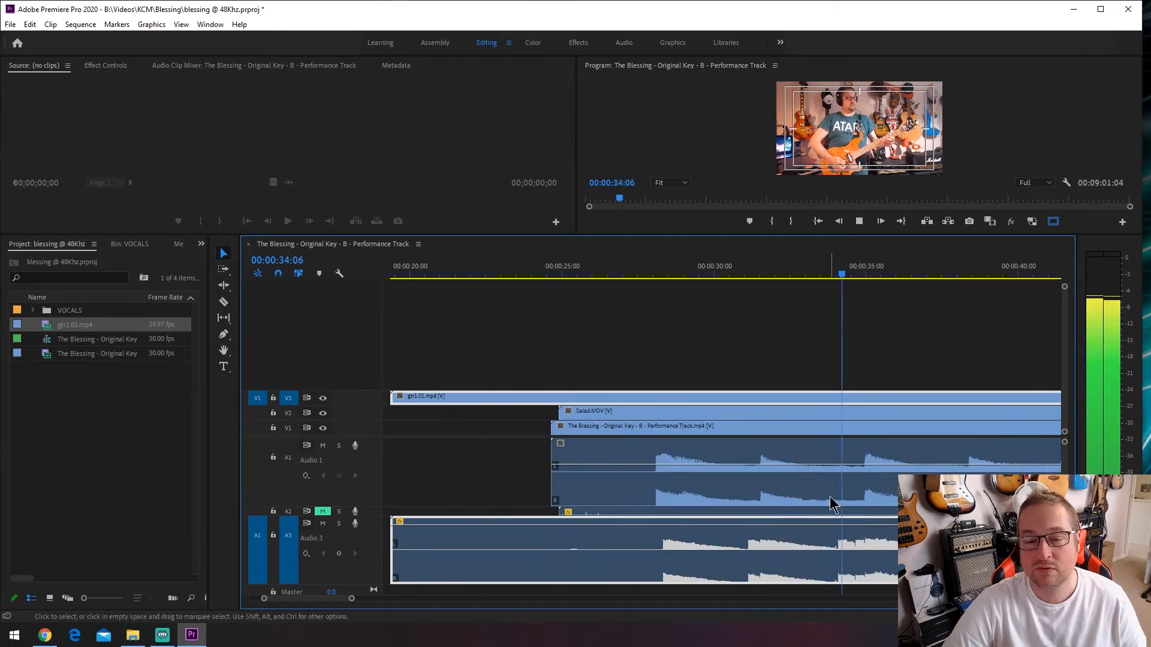
scroll(822, 499, "down", 3, "alt")
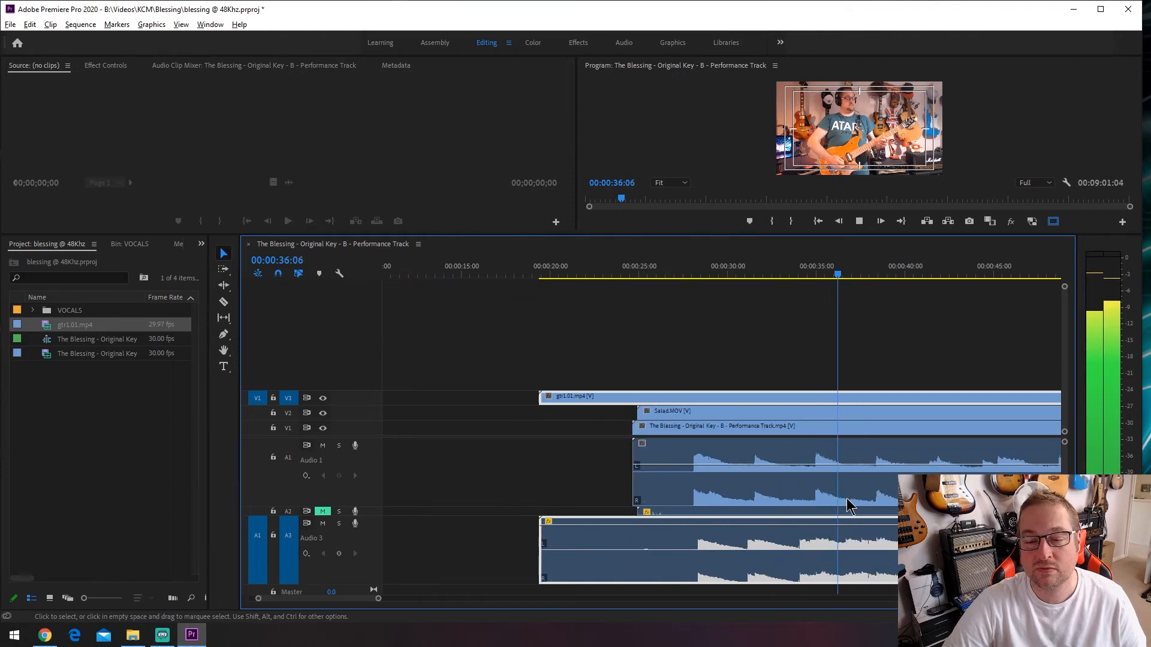
scroll(858, 504, "down", 2)
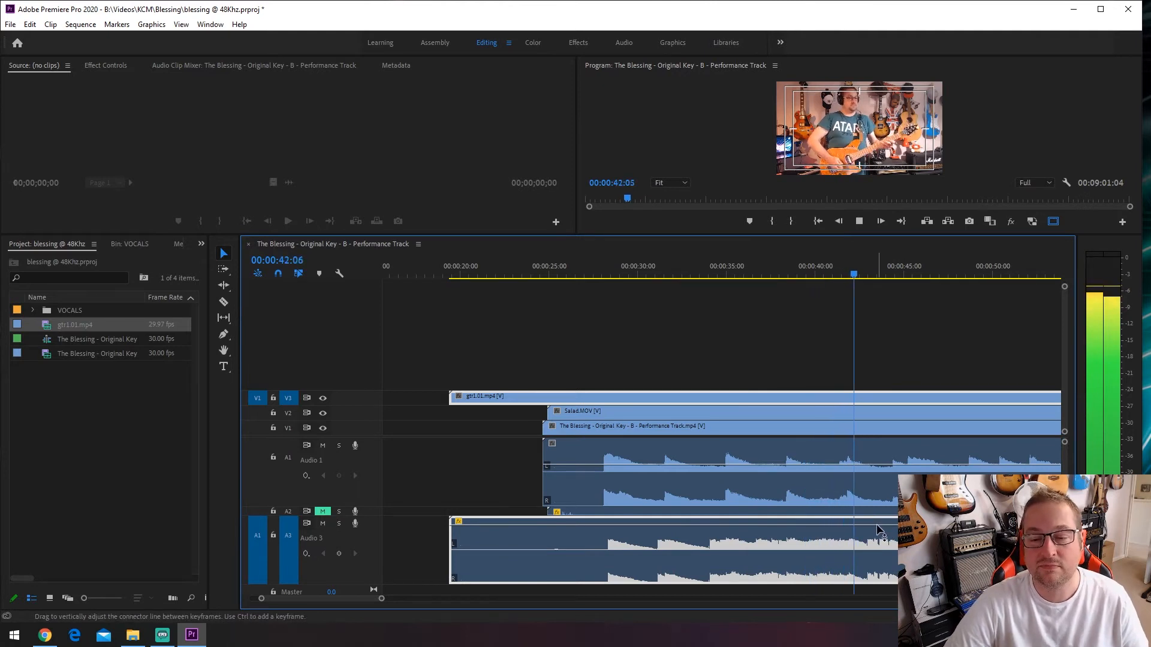
scroll(879, 531, "down", 4)
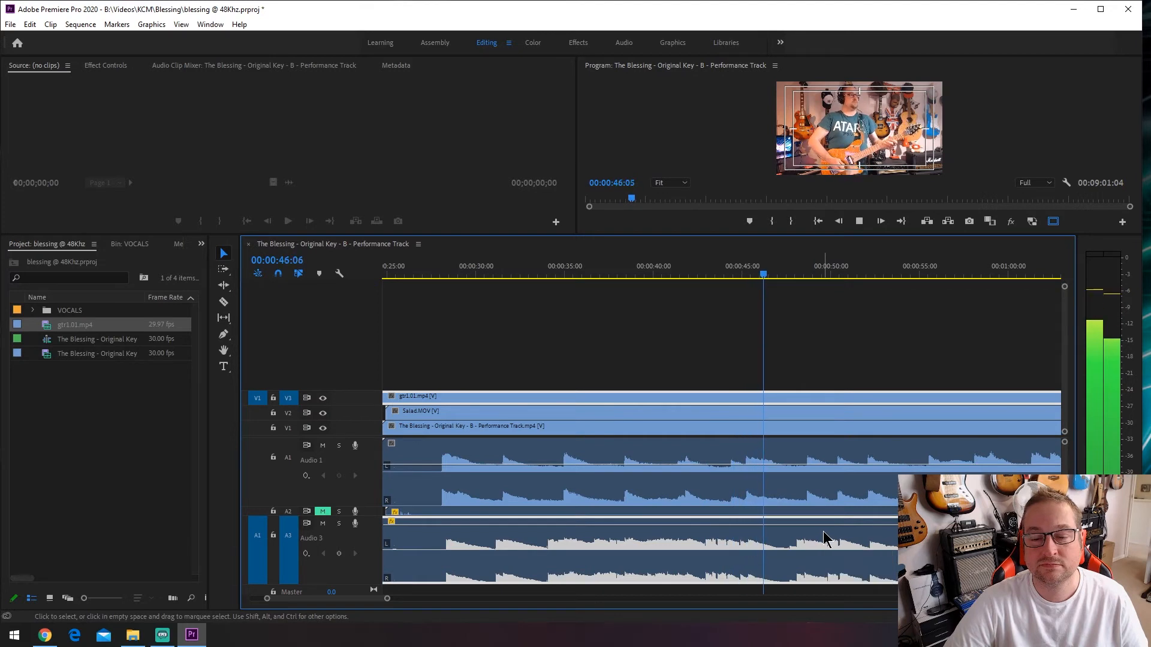
scroll(824, 531, "down", 1)
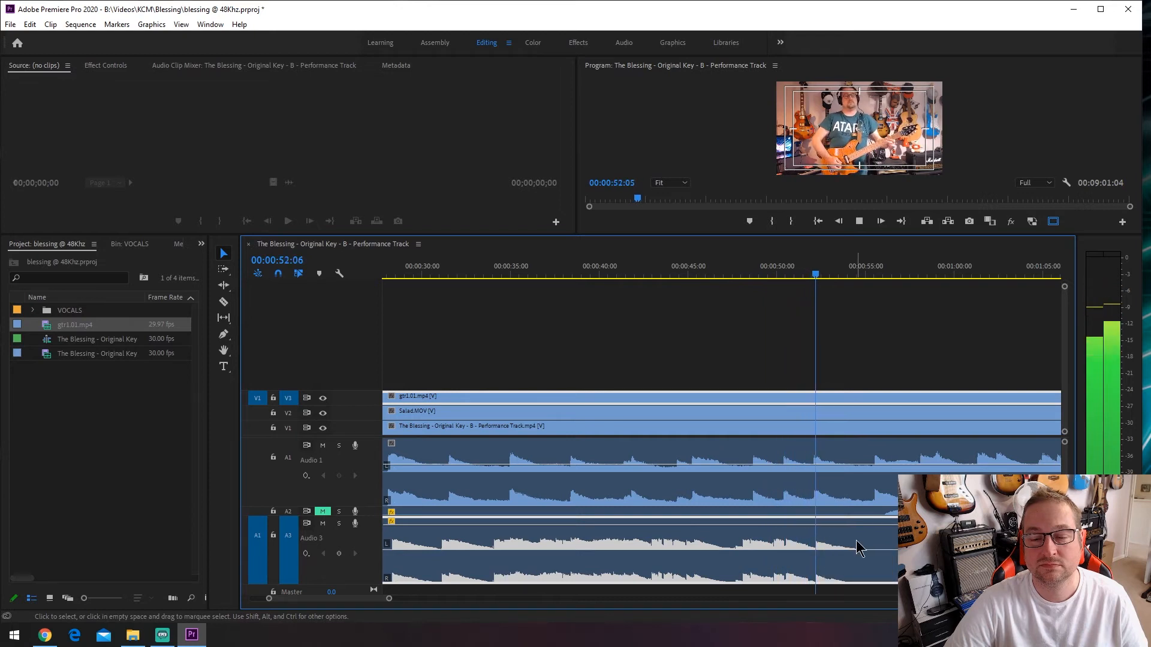
key("space")
Step: Move the guitar clip 3 frames earlier, matching its note near 00:00:52 to the performance track, and play from 00:00:28:05
scroll(863, 474, "up", 6)
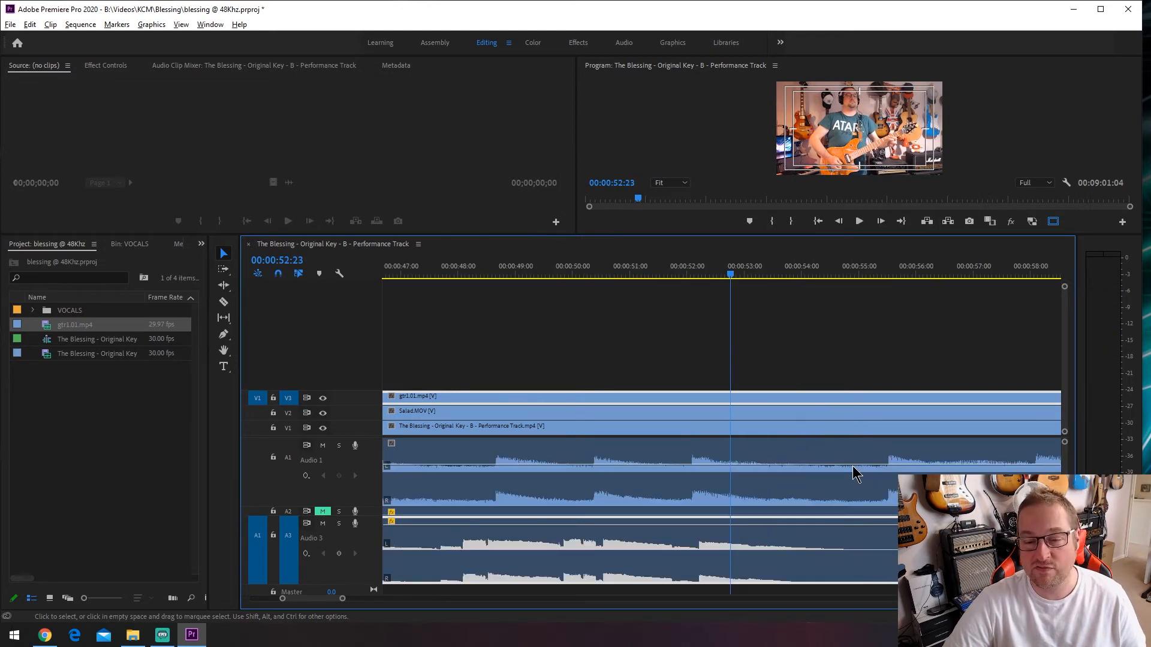
scroll(498, 483, "up", 3)
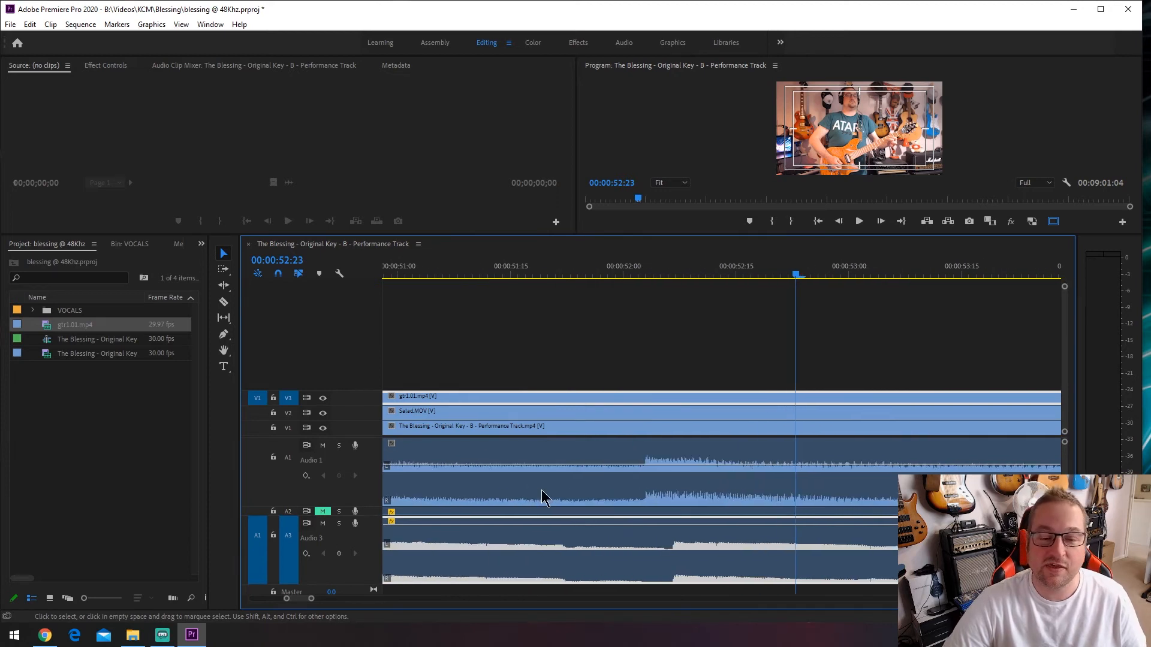
left_click_drag(712, 554, 690, 537)
scroll(668, 504, "down", 9)
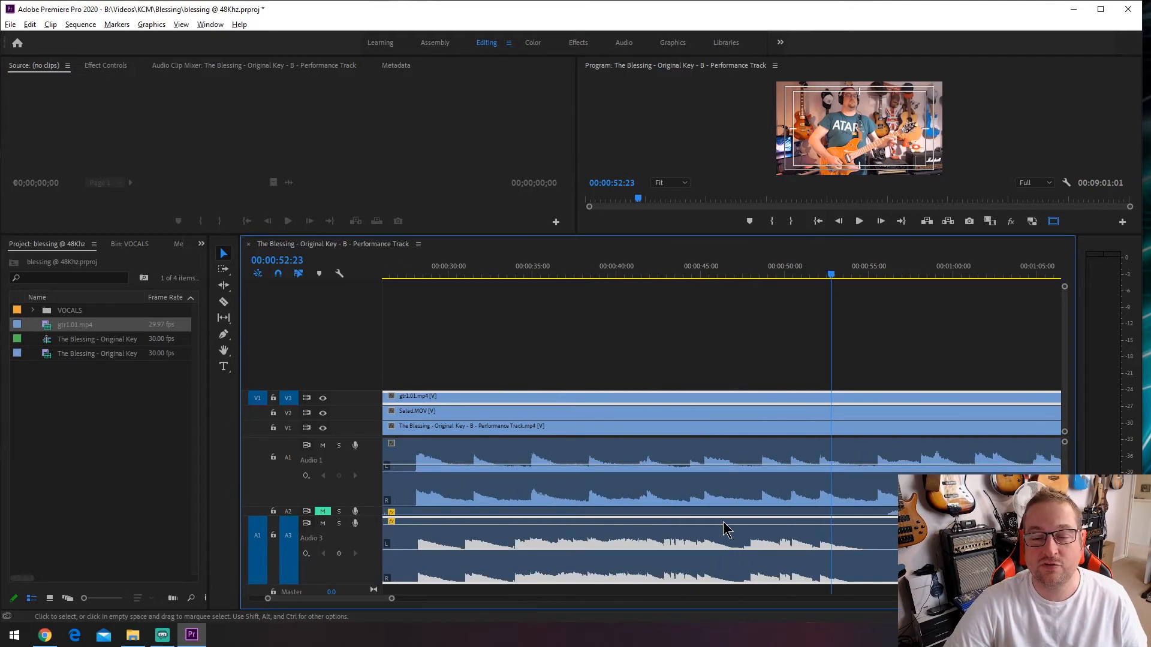
scroll(725, 526, "down", 3)
left_click(525, 274)
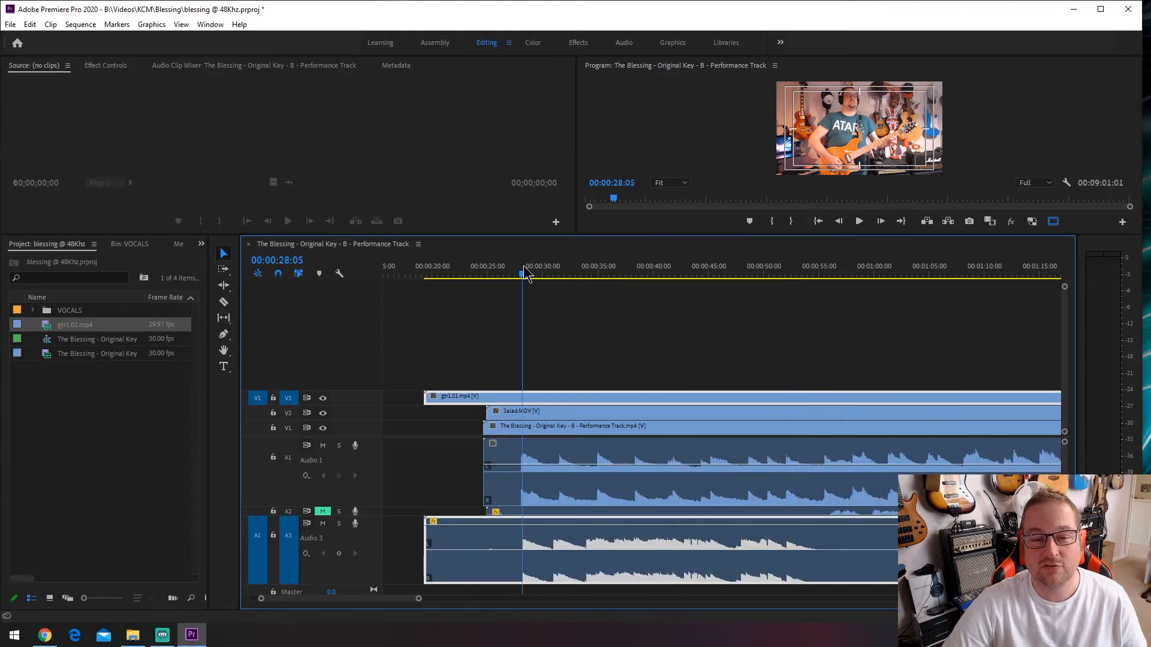
key("space")
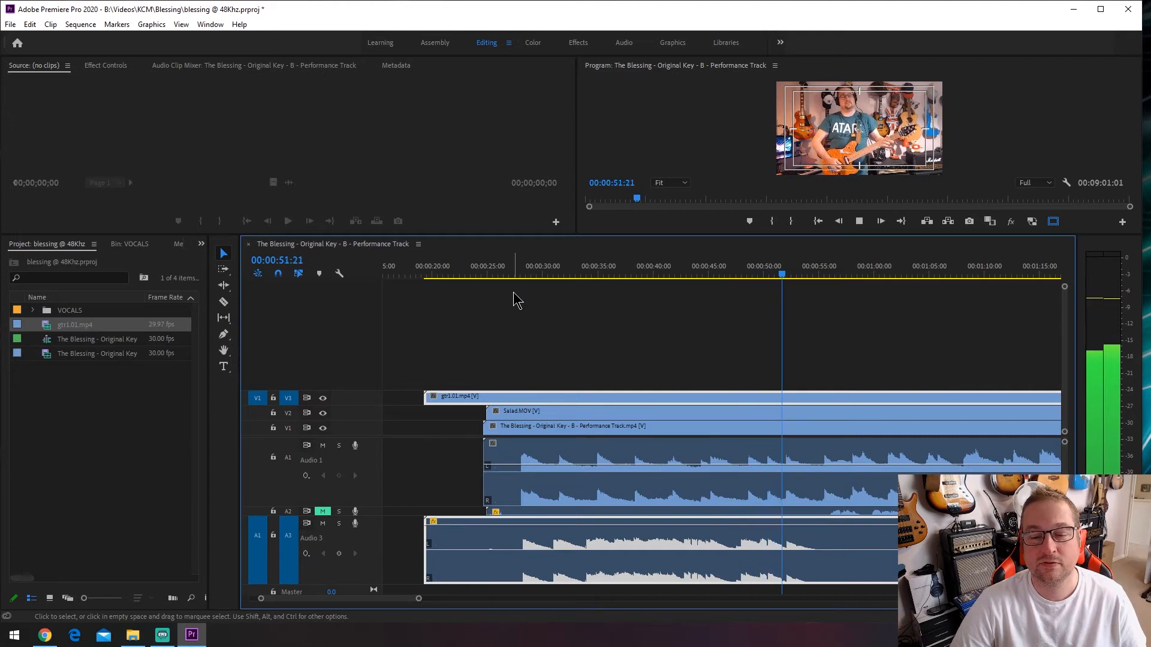
key("space")
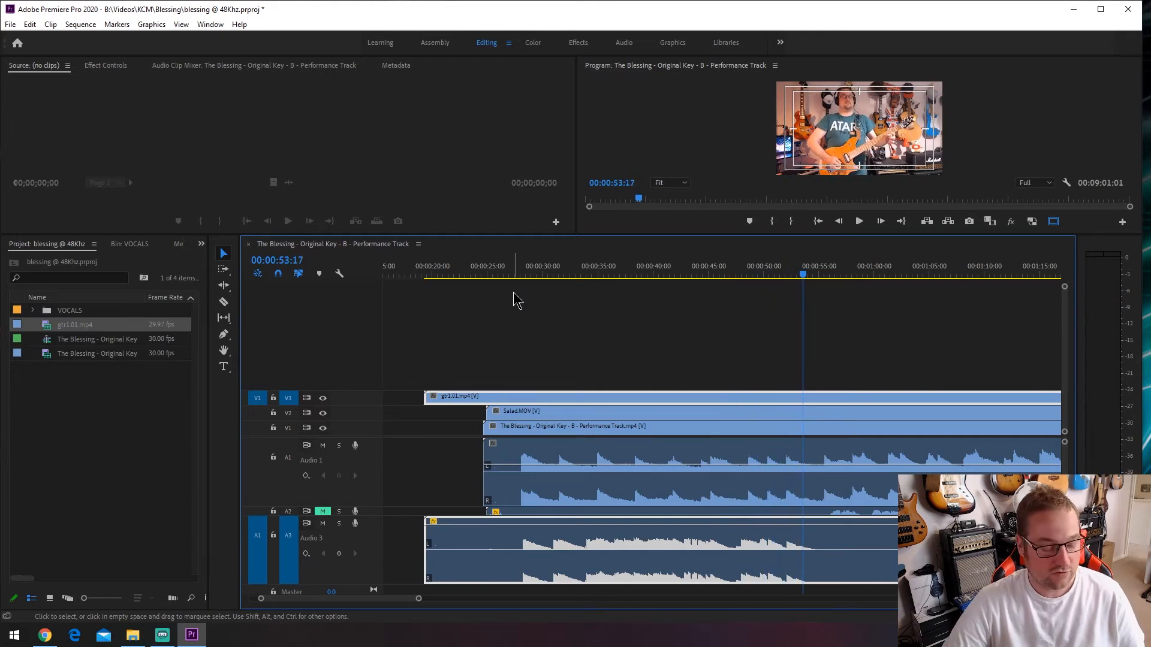
Step: Play the passage where the guitar re-enters, starting from 00:01:23:01, to check that it is still in sync
key("minus")
scroll(905, 466, "right", 5)
key("alt")
left_click_drag(754, 274, 746, 273)
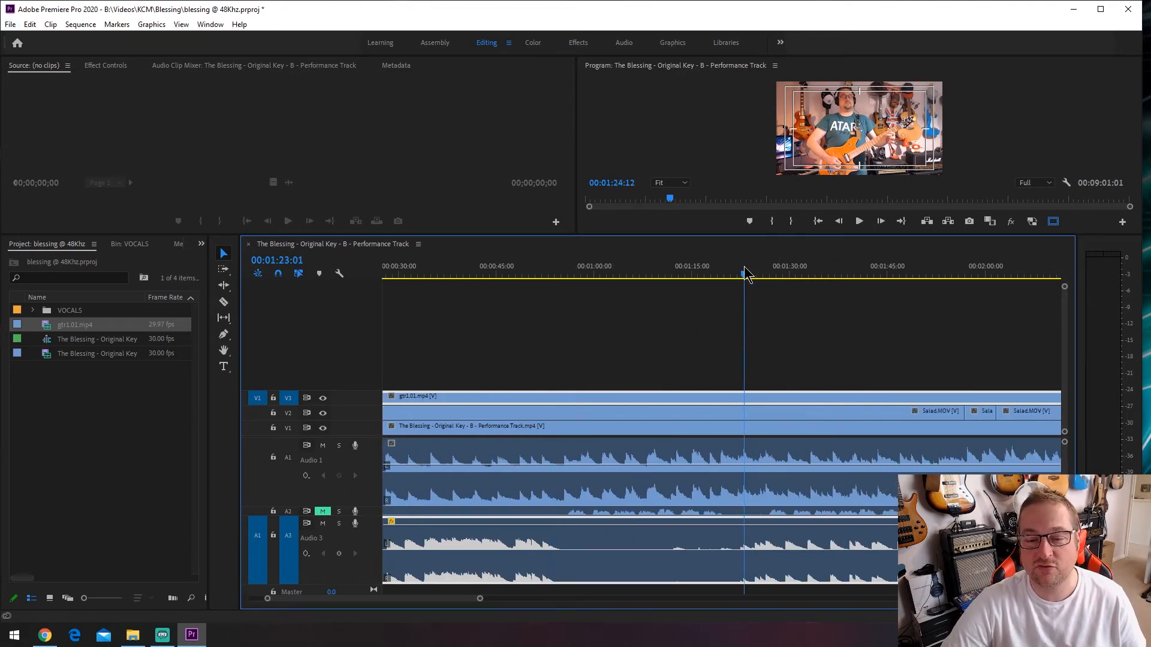
key("space")
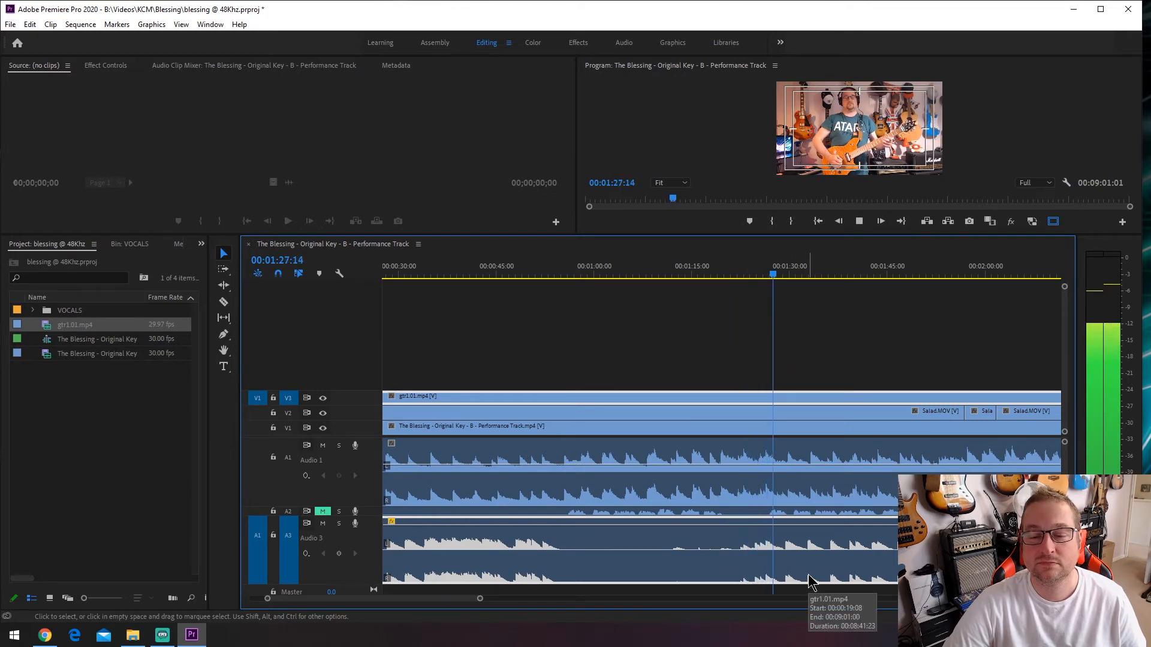
key("space")
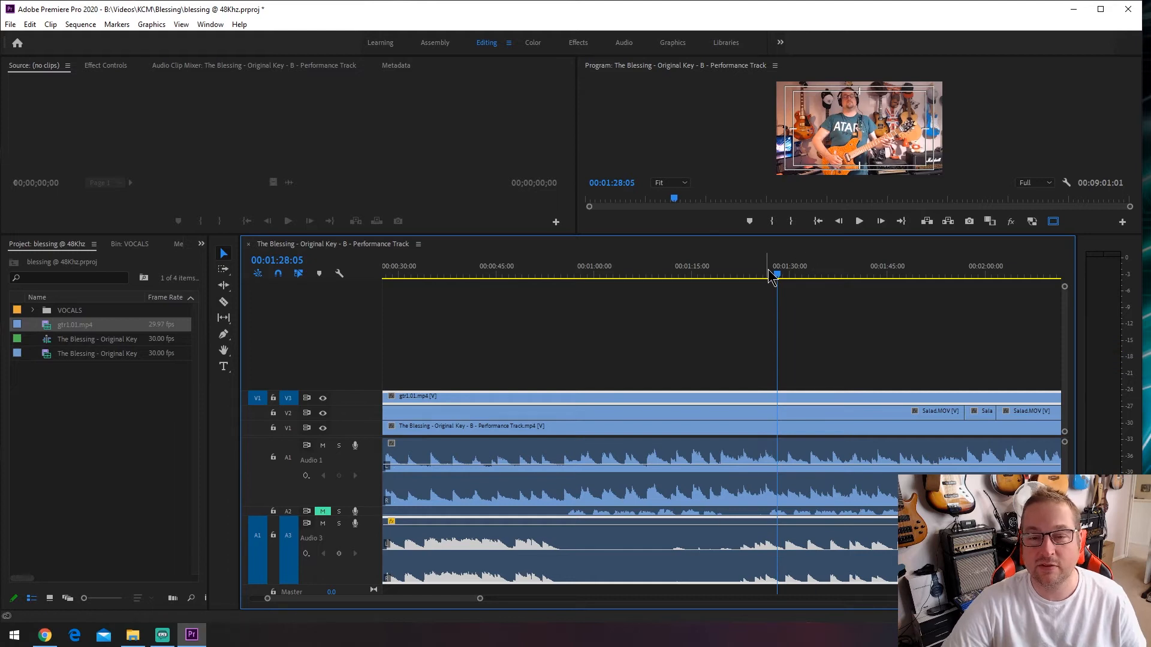
Step: Unmute audio track A2 and play the vocal and guitar together from 00:01:22:03 to 00:01:29:11
left_click_drag(763, 271, 741, 281)
left_click(322, 512)
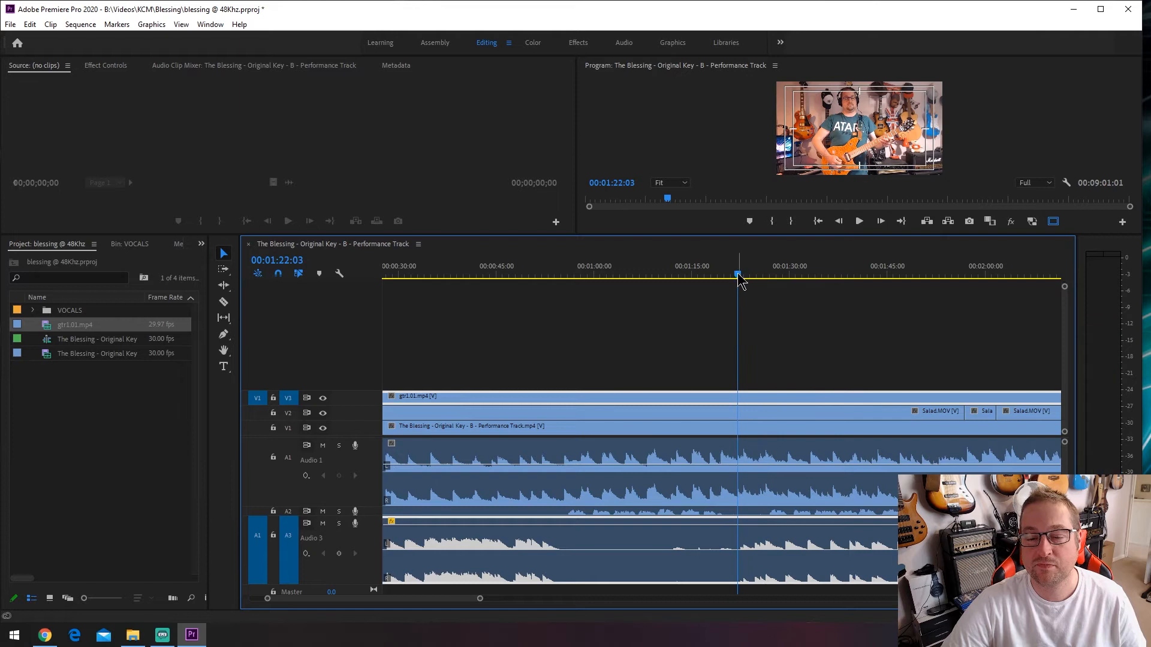
key("space")
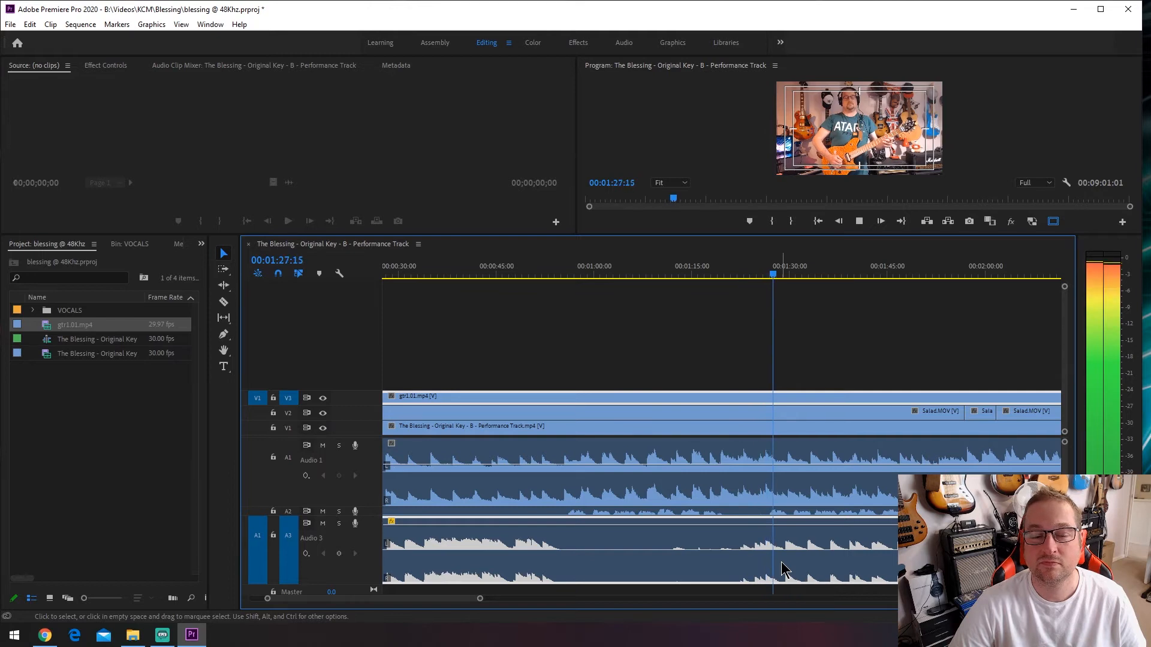
key("space")
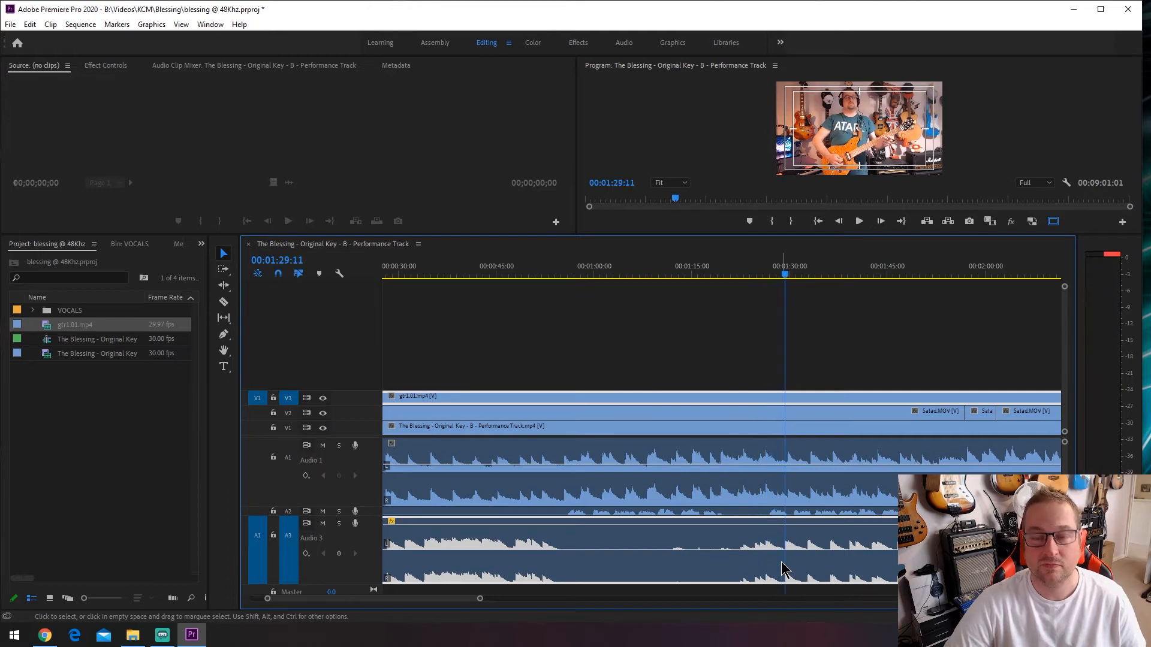
scroll(787, 543, "down", 2)
scroll(797, 479, "down", 6)
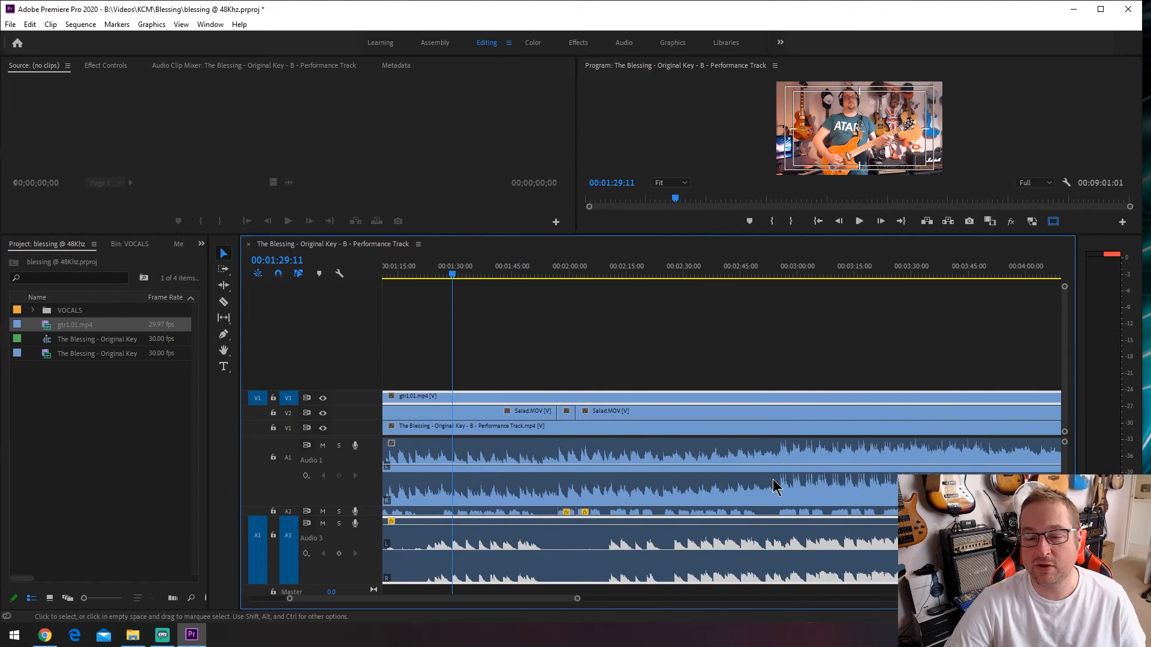
Step: Check the guitar clip's picture and waveform at 00:03:49:14, and play the vocal and guitar together from about 00:01:27
scroll(773, 486, "down", 4)
left_click_drag(637, 277, 624, 274)
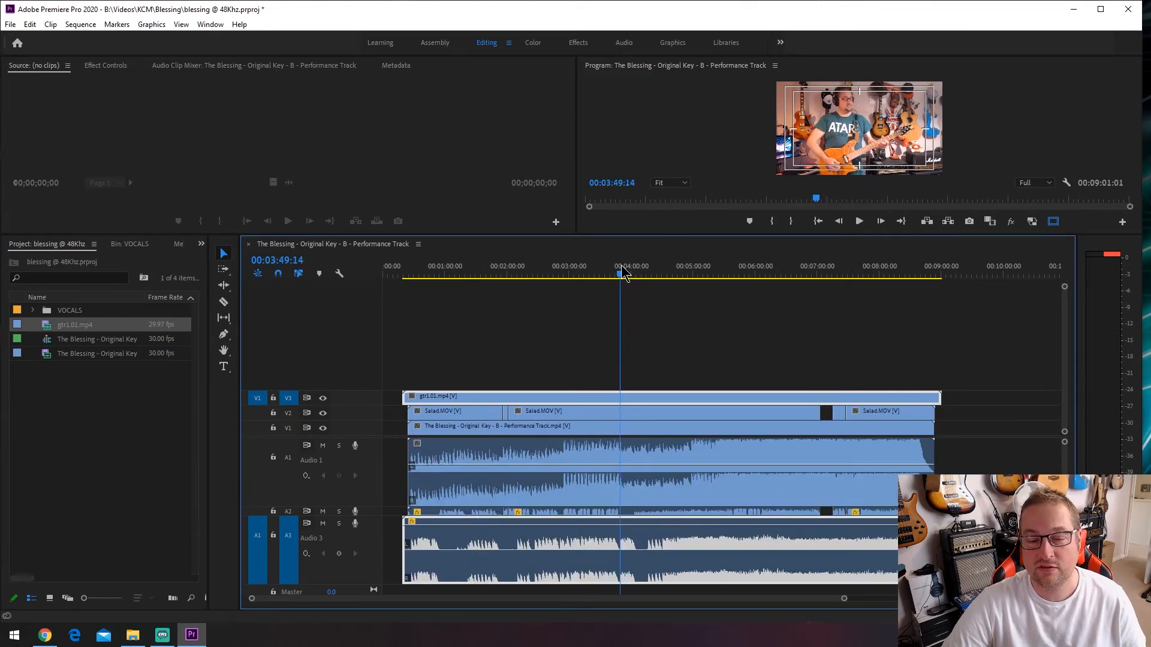
scroll(637, 484, "up", 4)
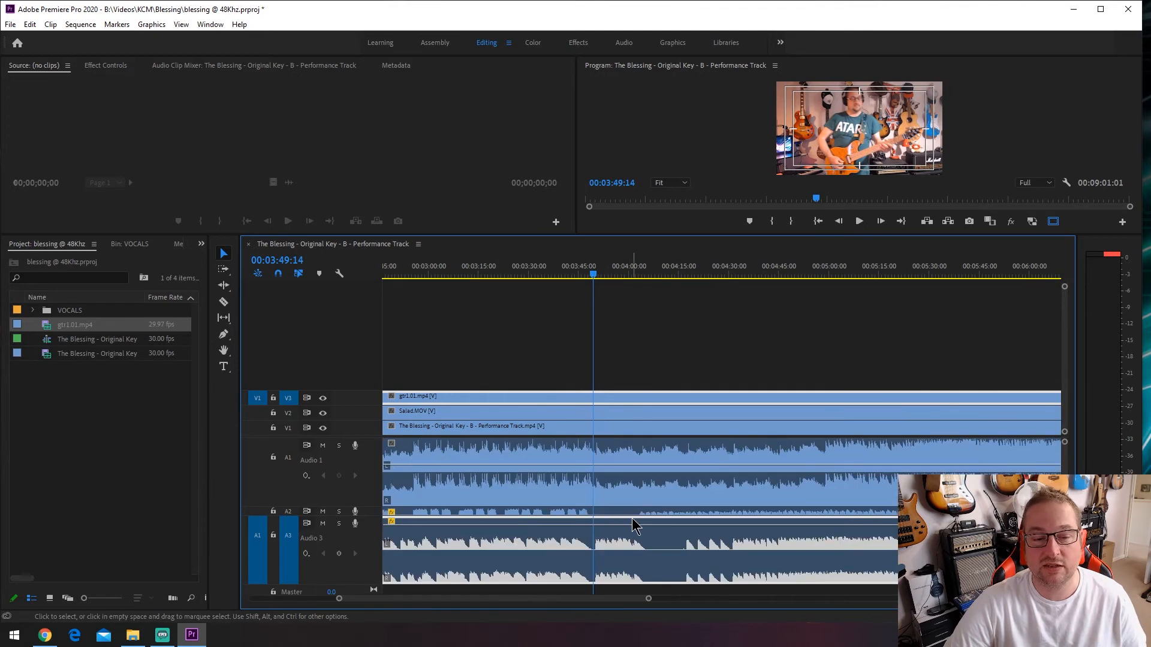
scroll(636, 527, "left", 5)
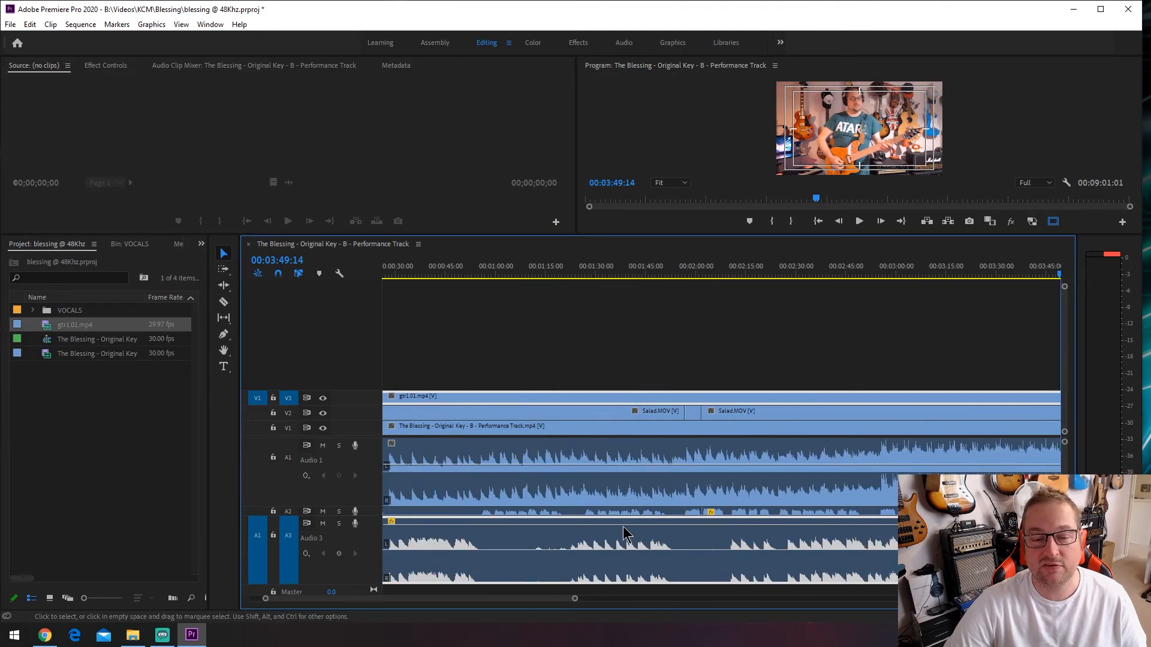
left_click(591, 268)
key("space")
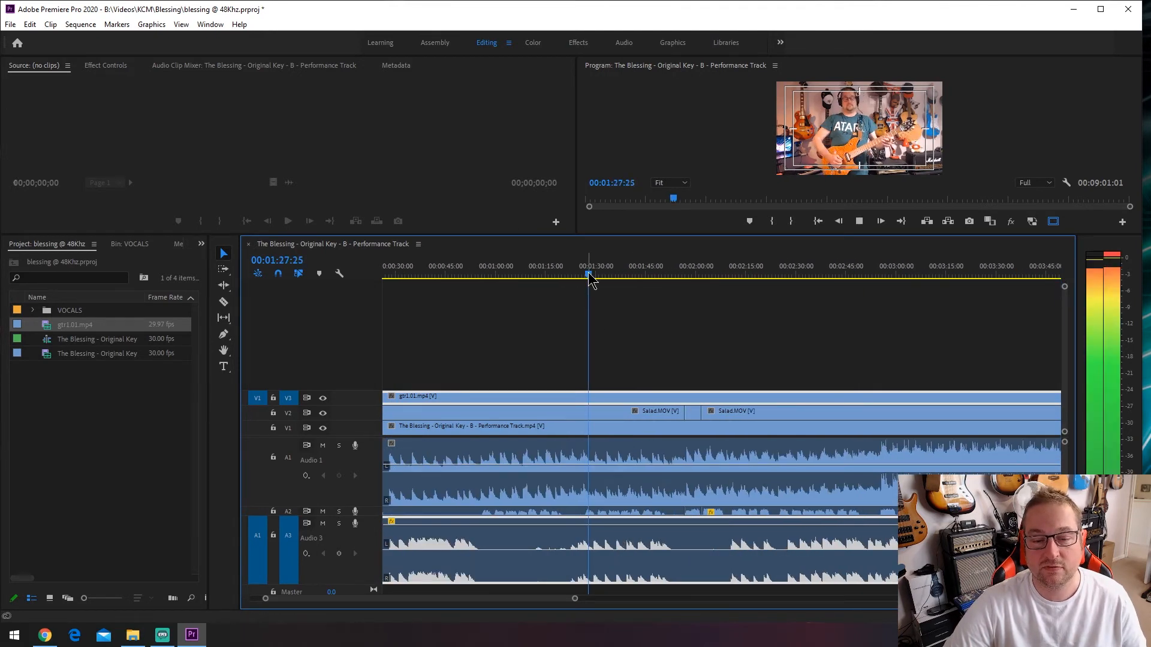
Step: Mute audio track A2 and play the guitar against the performance track from about 00:02:09 to 00:02:13:07
left_click(323, 511)
left_click(727, 271)
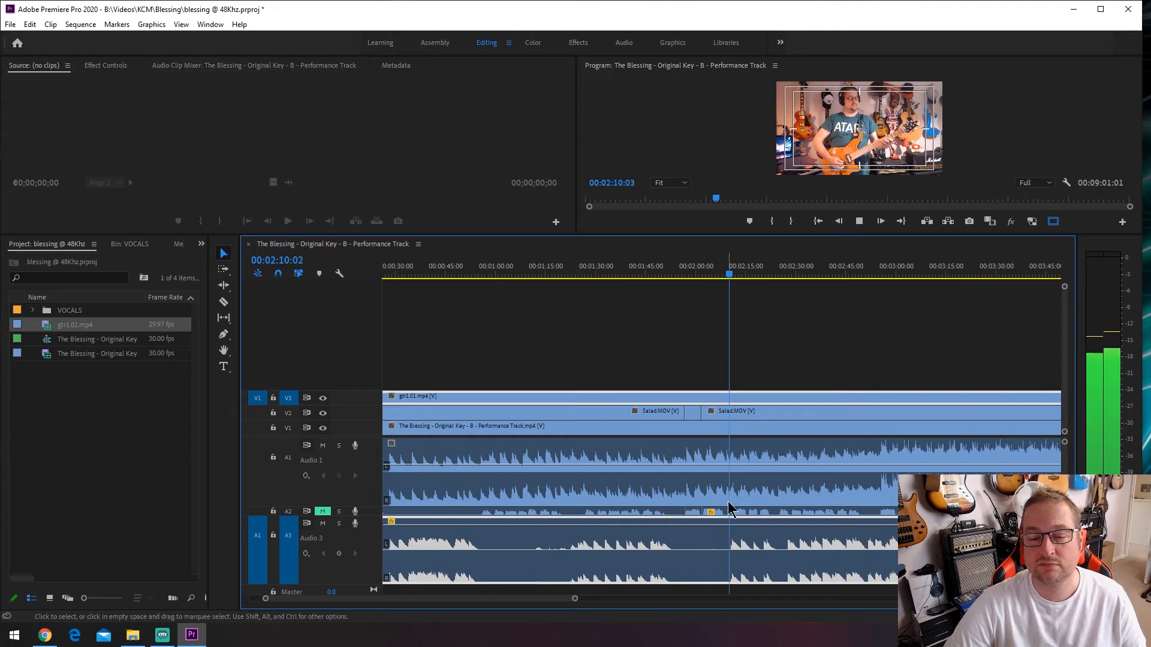
scroll(738, 420, "right", 5)
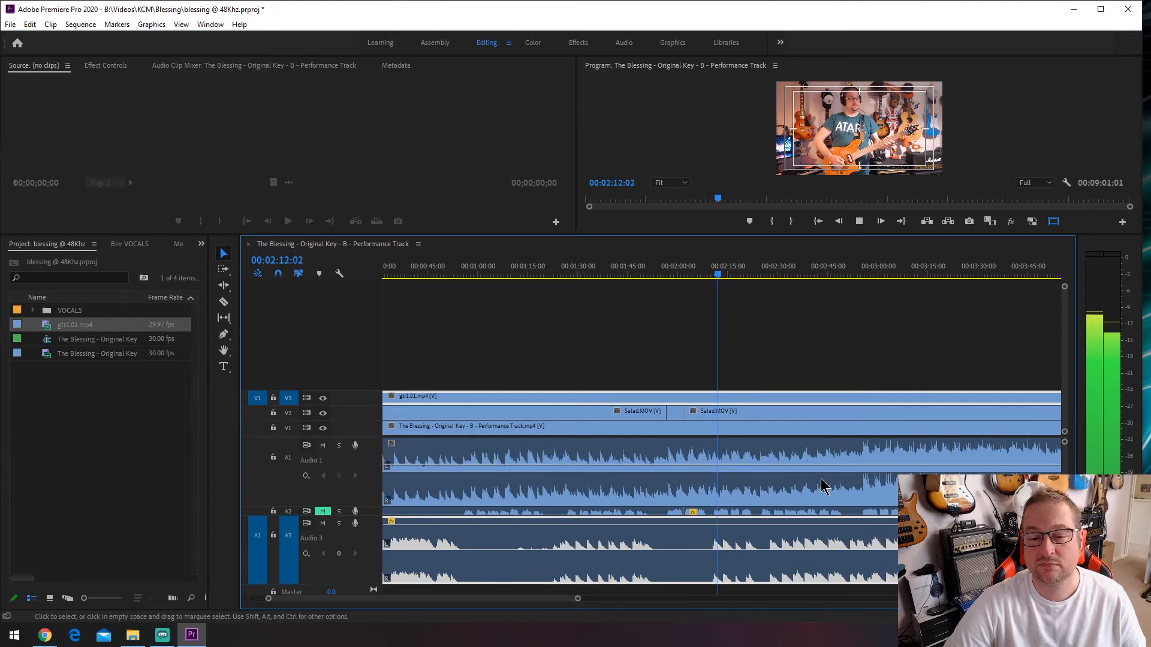
key("space")
Step: Play the guitar against the performance track from about 00:03:48, checking its sync further into the song
scroll(959, 330, "right", 8)
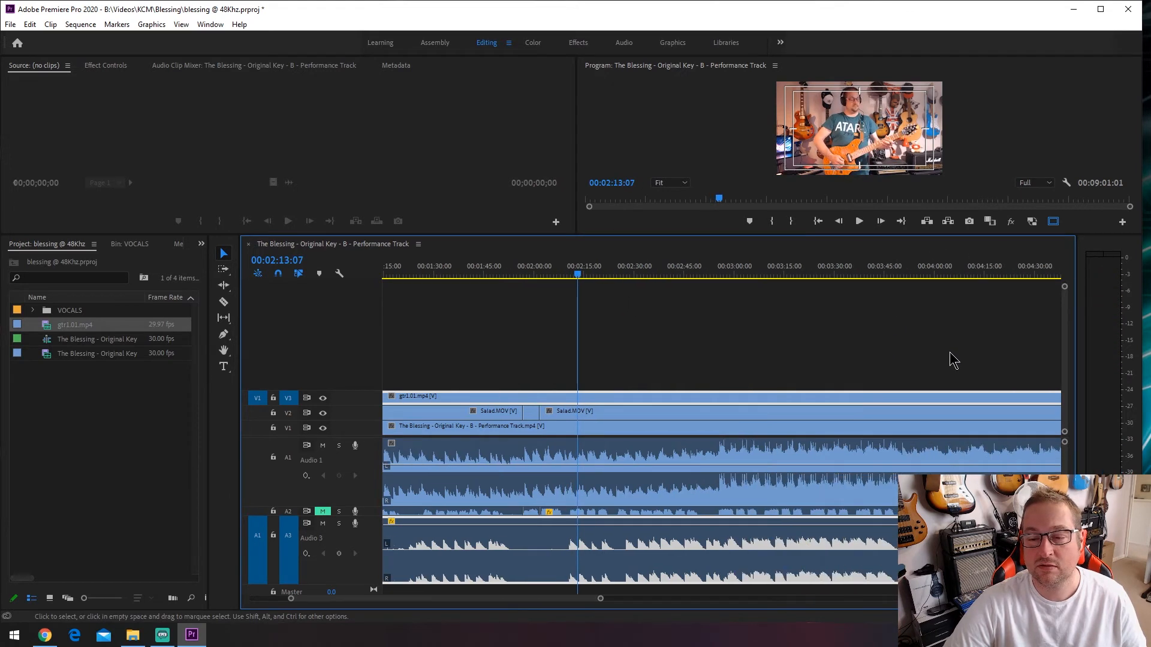
left_click(826, 273)
key("space")
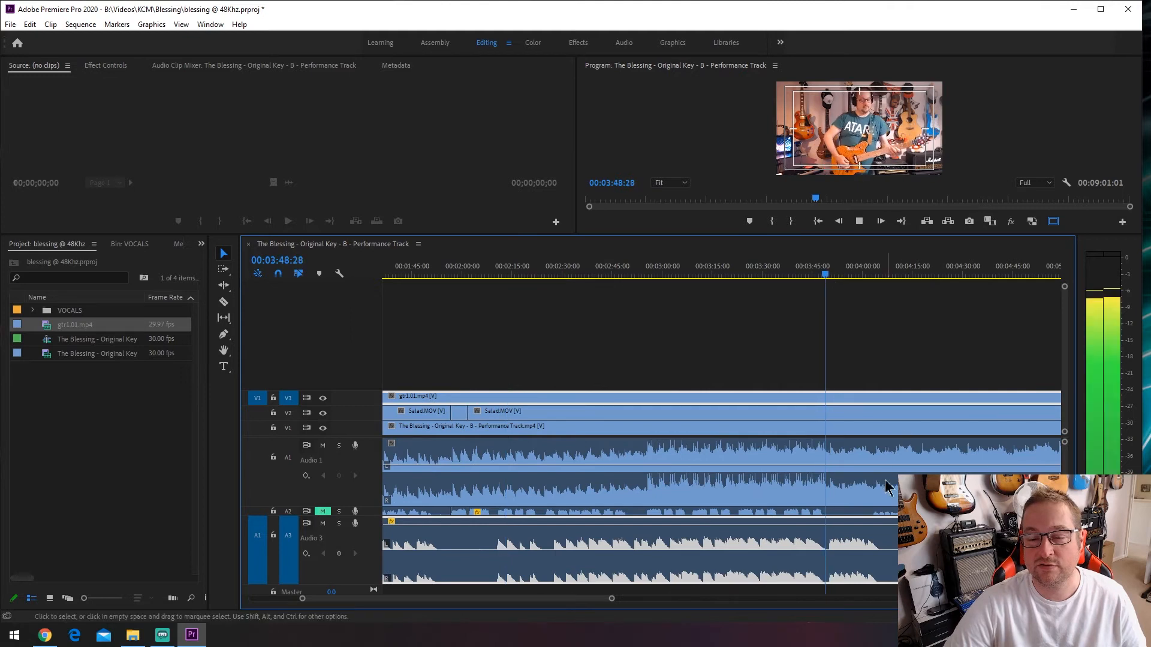
scroll(851, 509, "right", 4)
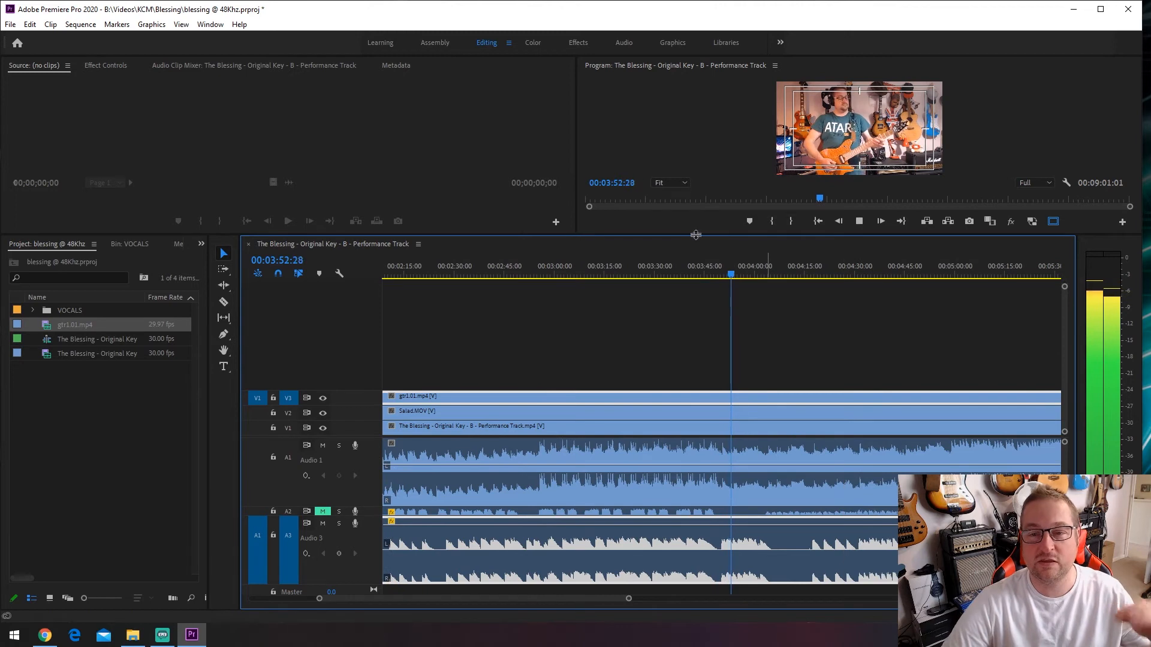
Step: Rearrange the workspace with the timeline above the audio meters and the editing tools beside it
left_click_drag(581, 236, 589, 328)
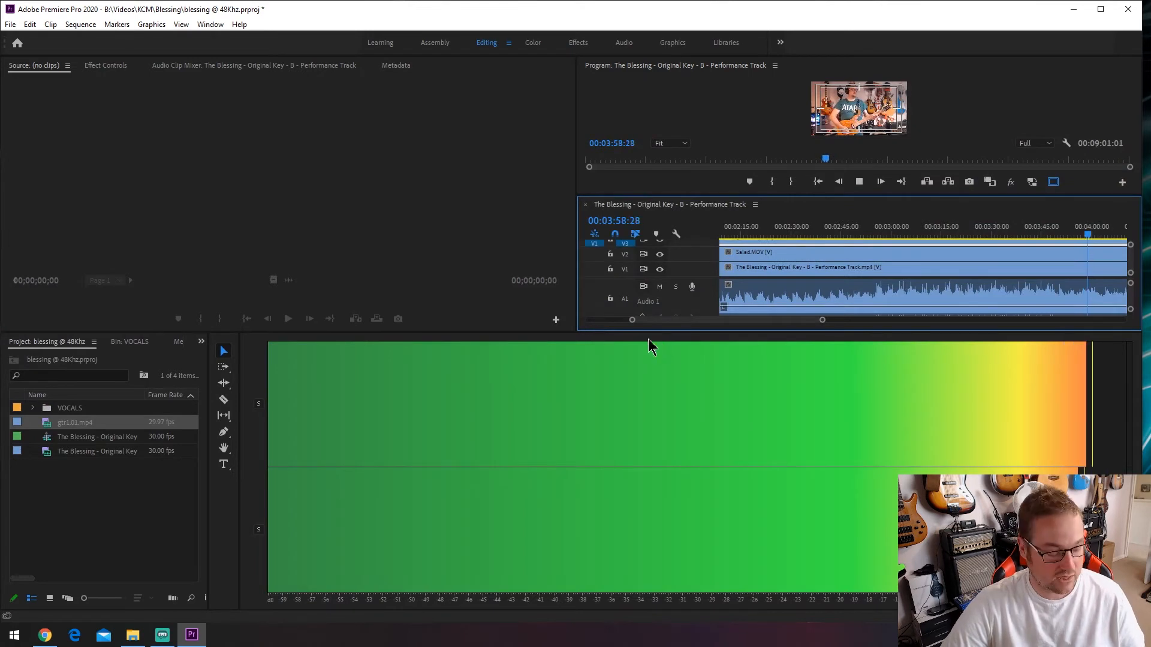
left_click_drag(663, 213, 422, 358)
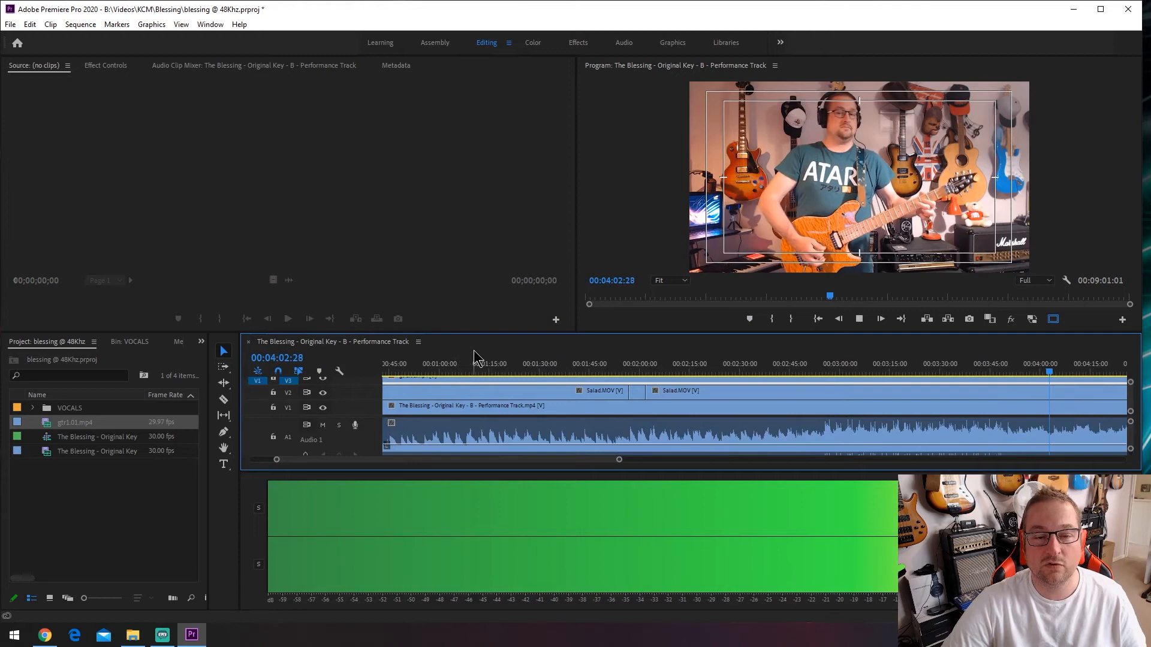
left_click_drag(252, 419, 232, 417)
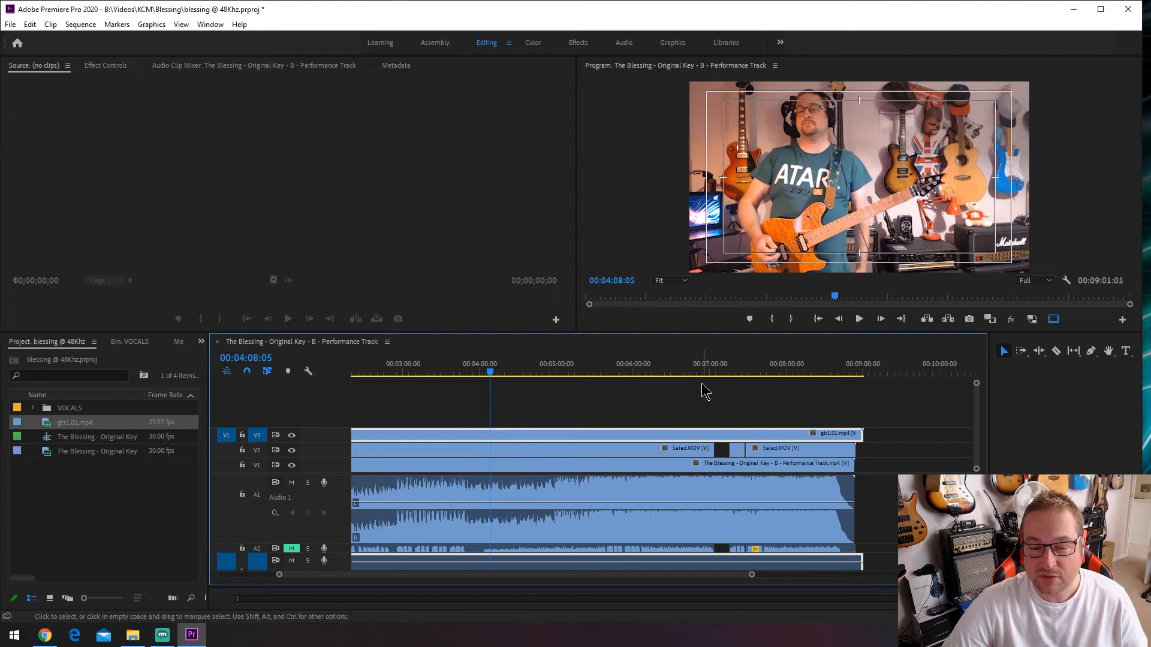
left_click(719, 333)
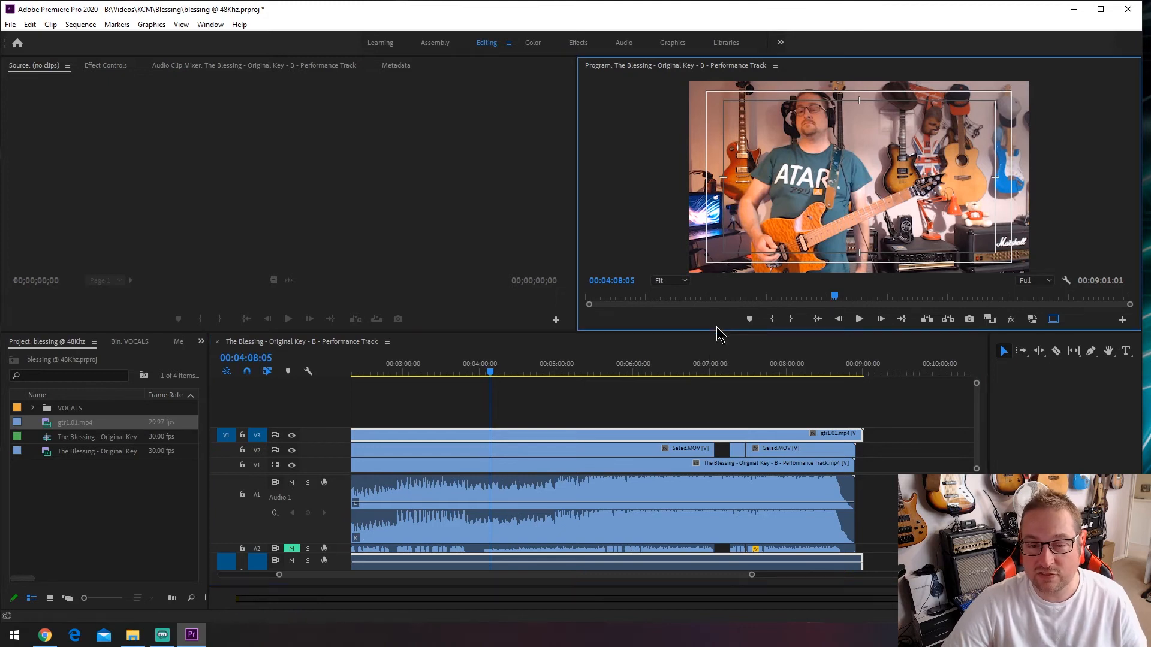
Step: Make the timeline area taller and play the guitar from about 00:07:03, near the gap in the vocal clips
left_click(714, 372)
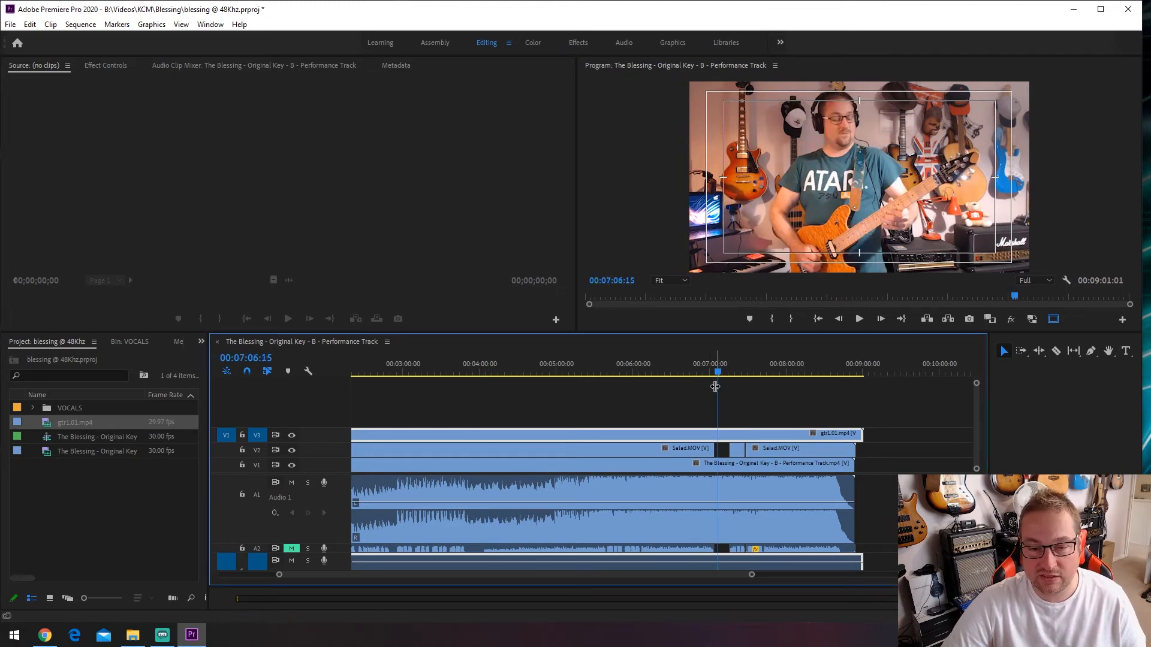
scroll(721, 464, "up", 5)
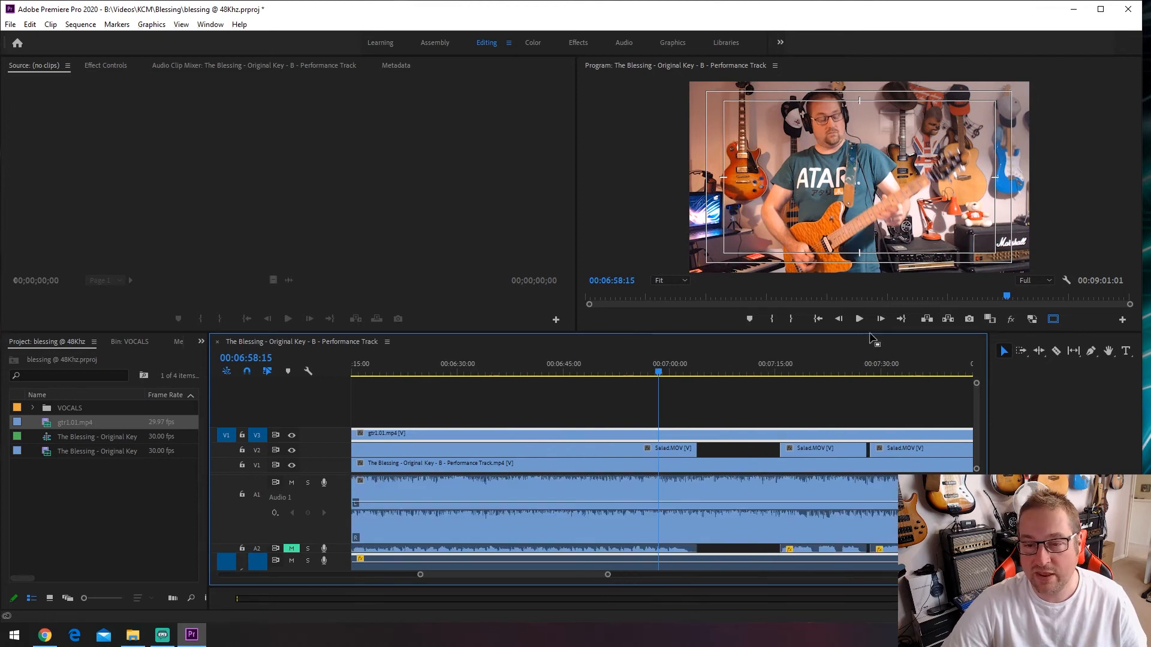
left_click_drag(871, 334, 863, 245)
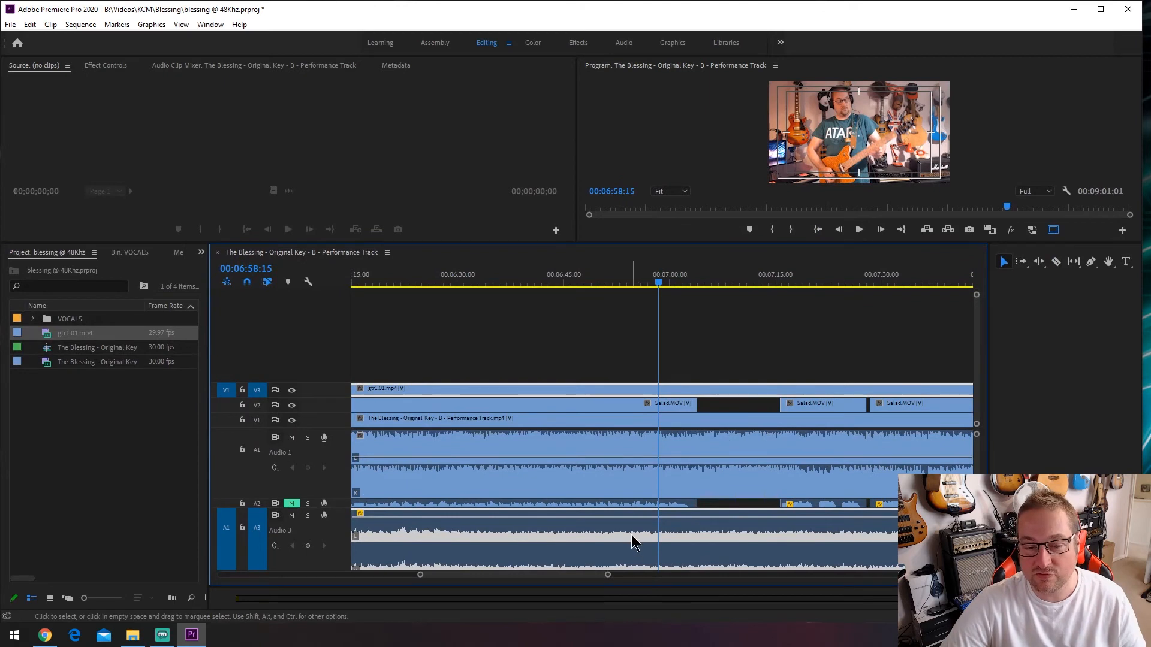
scroll(707, 536, "up", 1)
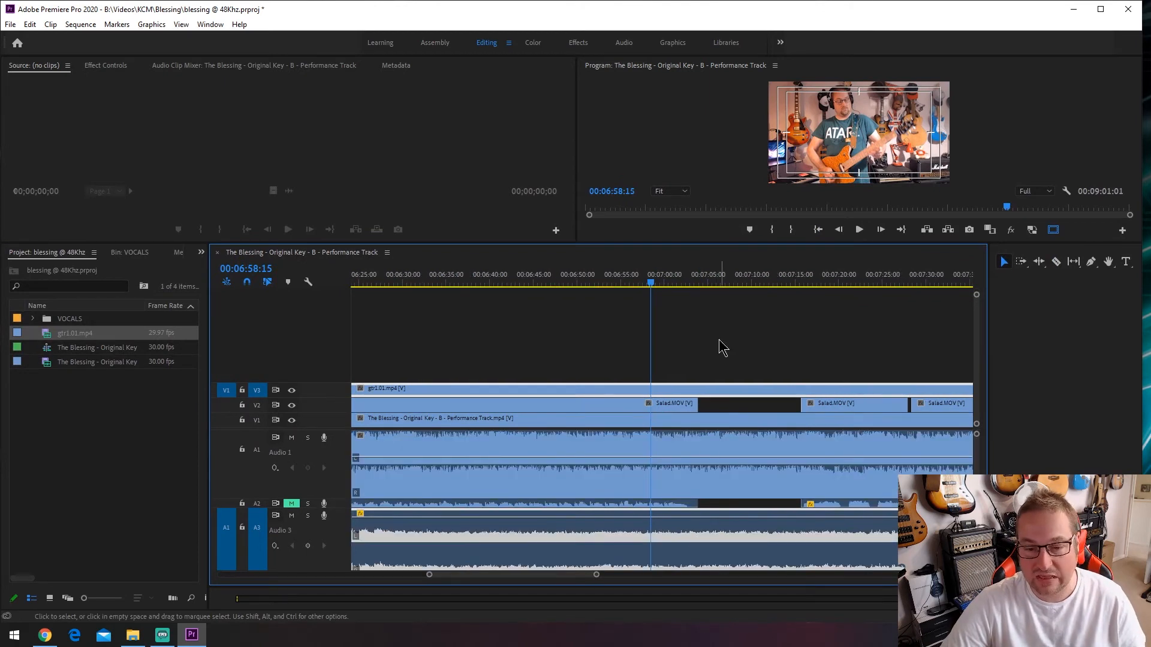
left_click(690, 282)
key("space")
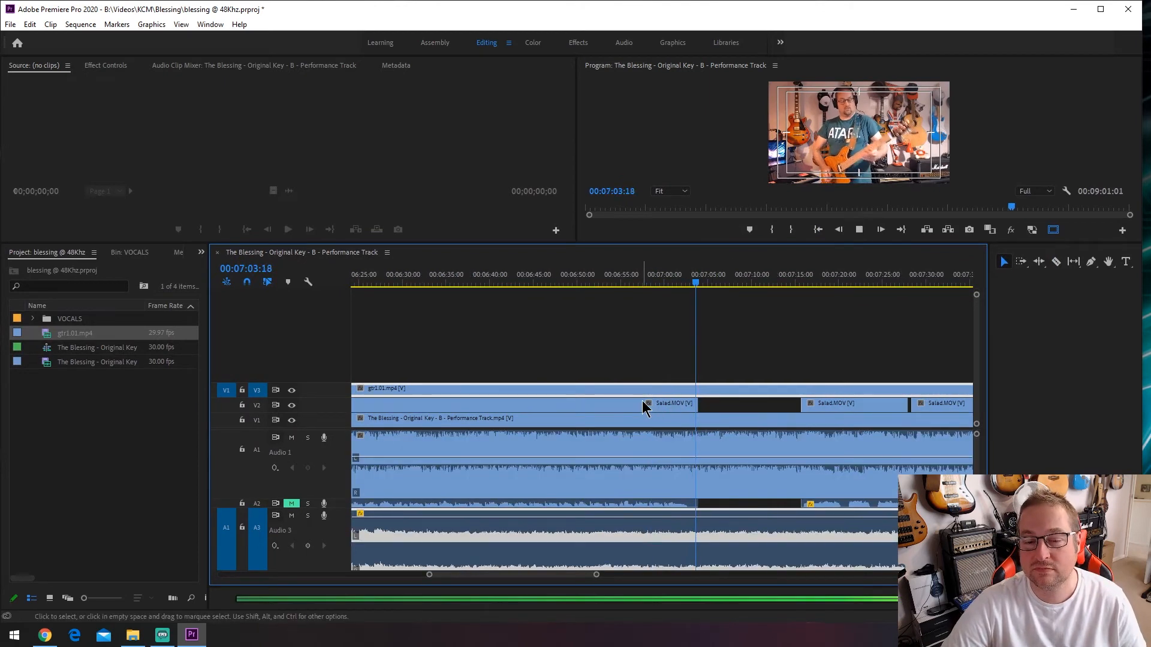
Step: Unmute audio track A2 and replay the vocal and guitar leading into the vocal gap near 00:07:04
left_click(658, 282)
key("space")
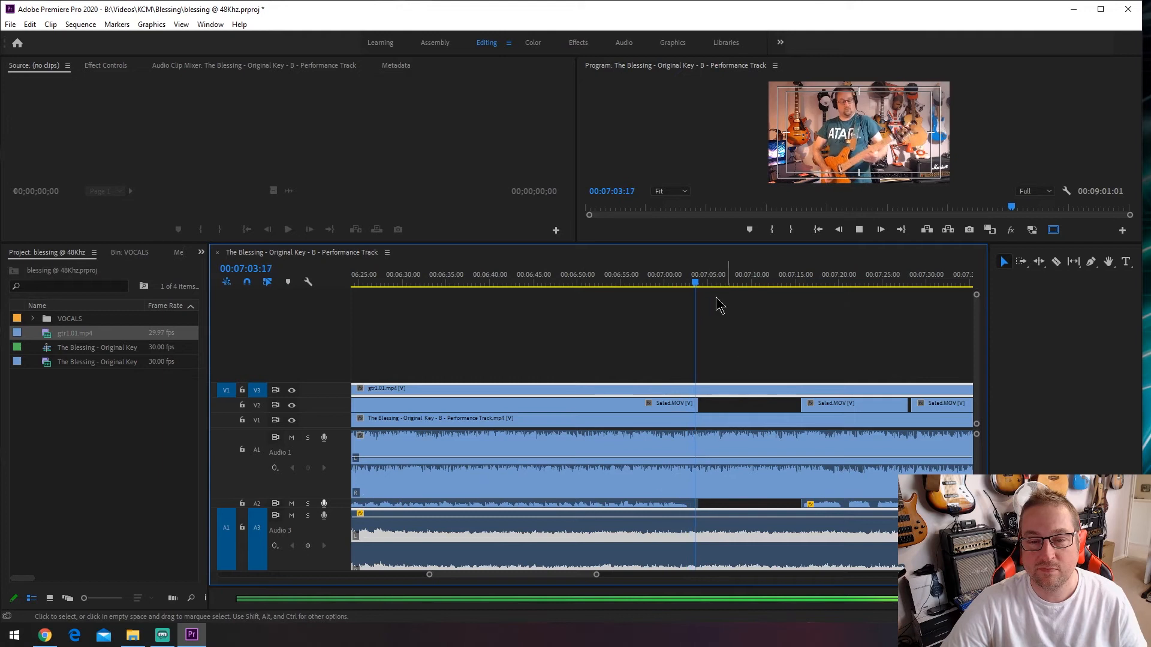
left_click(676, 281)
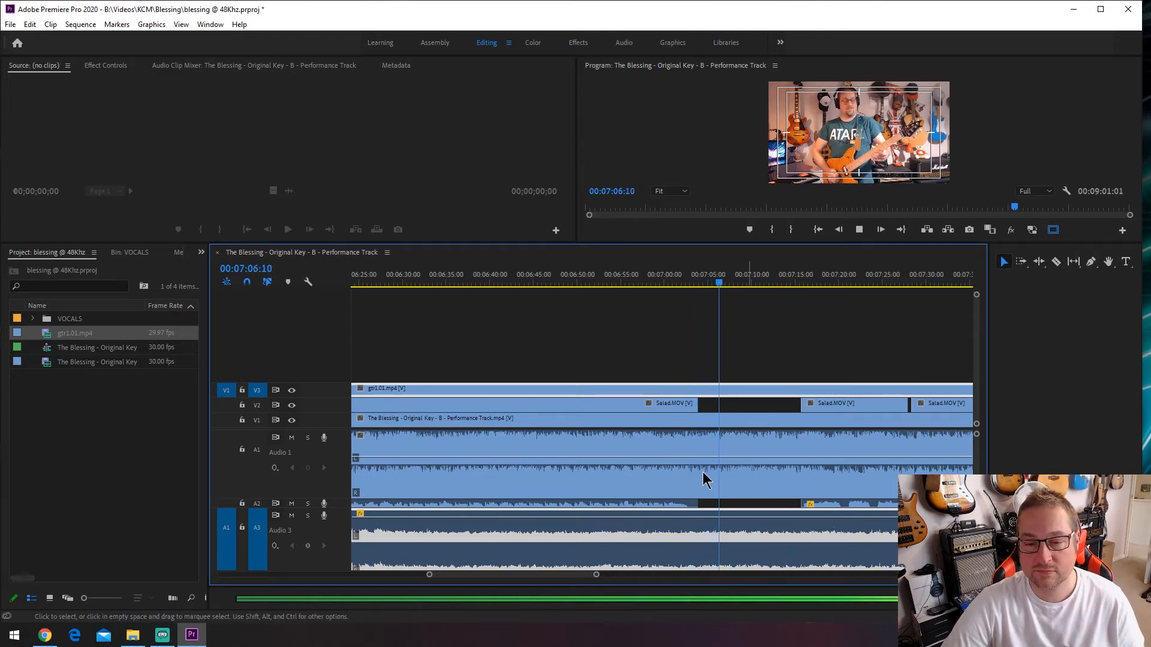
Step: Expand audio track A2 to show the vocal waveform while playing on through the gap to 00:07:30:17
scroll(980, 456, "down", 1)
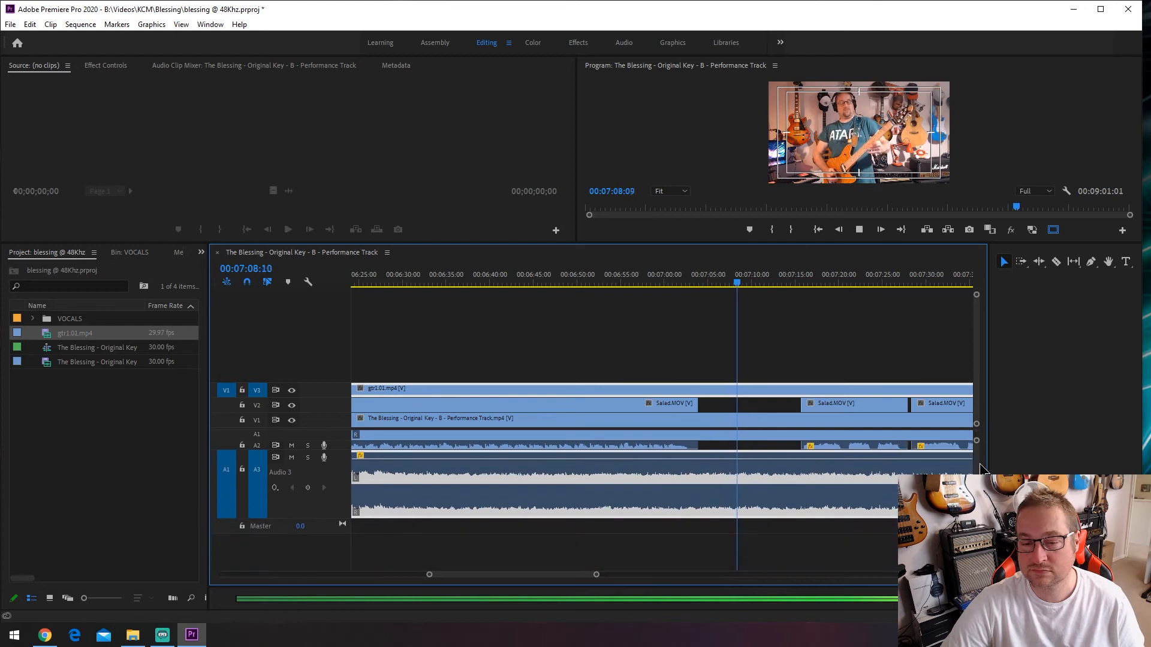
scroll(980, 456, "up", 1)
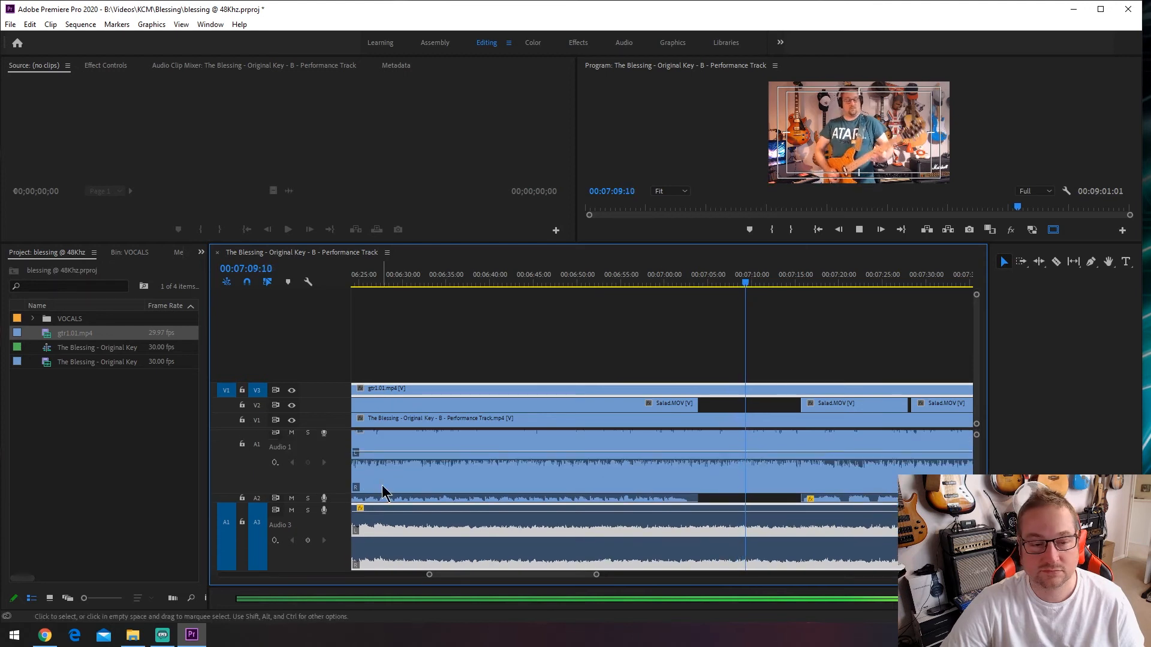
double_click(342, 502)
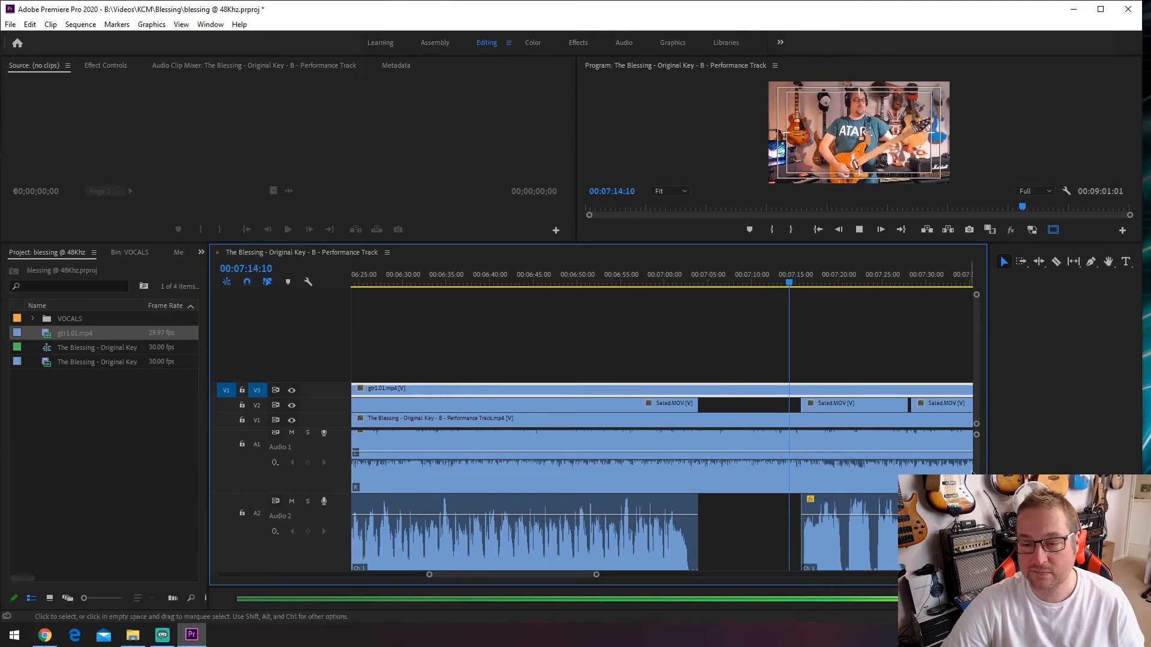
scroll(972, 473, "down", 1)
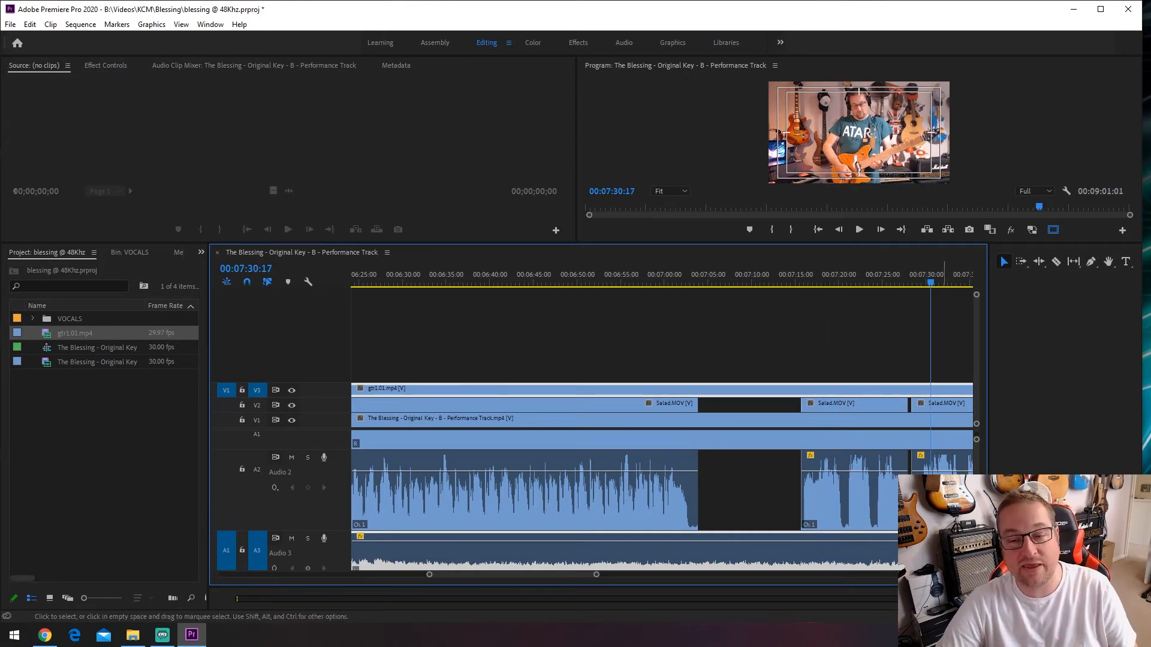
Step: Play the vocal and guitar from about 00:07:41 to 00:07:44:05, checking the sync against the vocal waveform
scroll(945, 516, "down", 1)
scroll(689, 507, "down", 8)
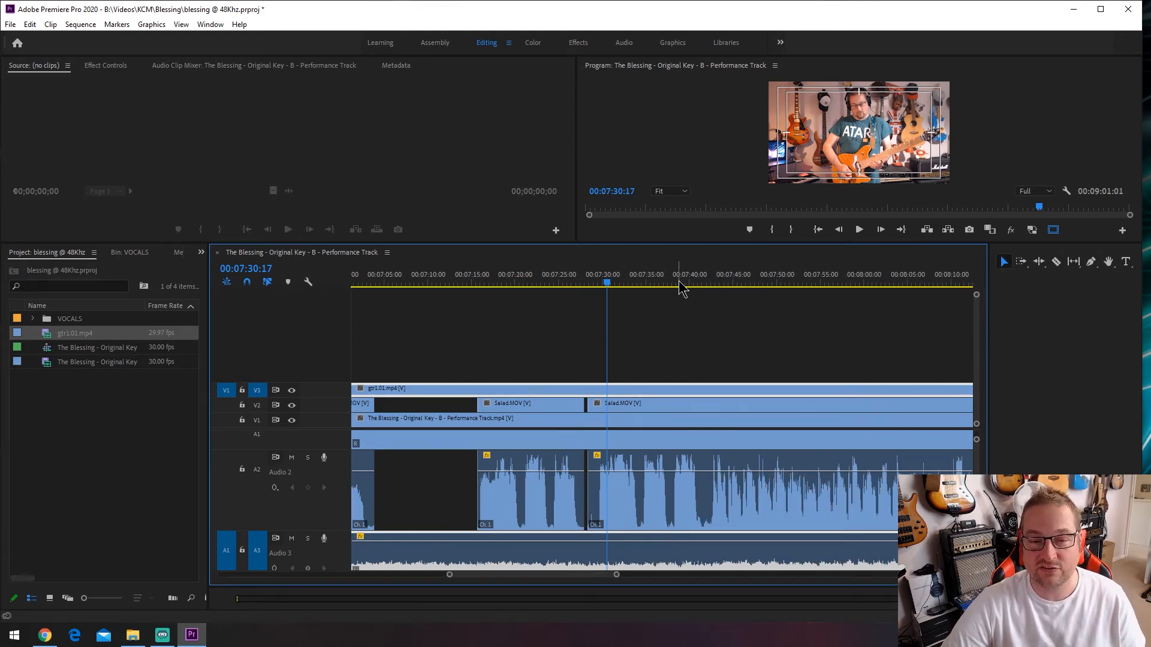
key("space")
left_click(702, 286)
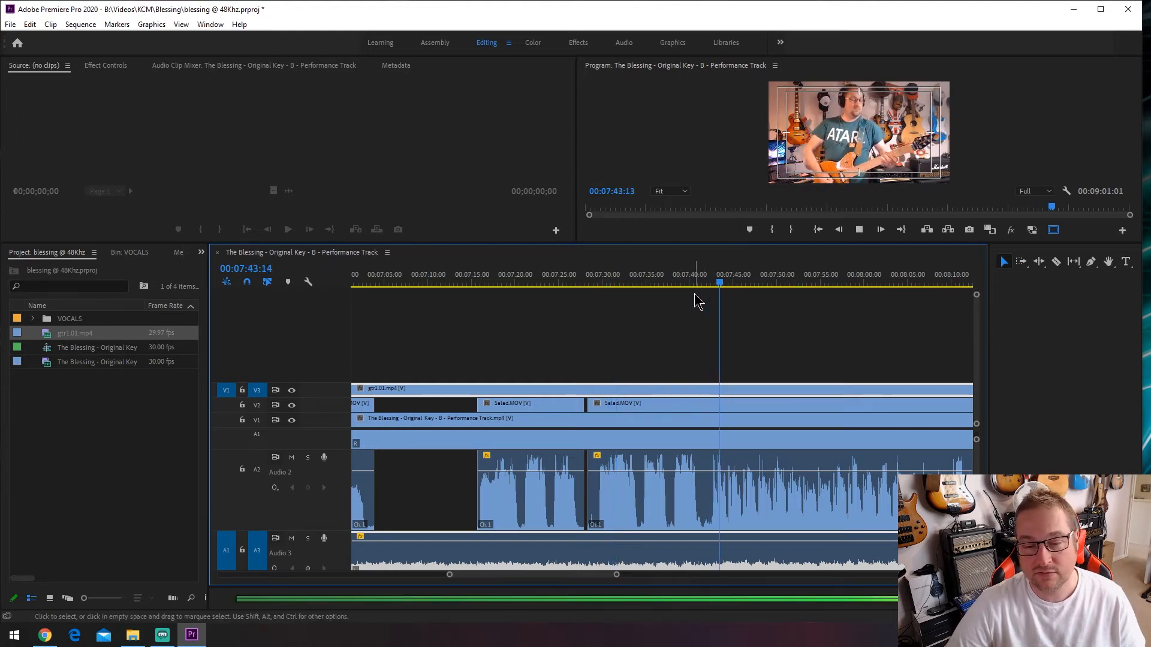
key("space")
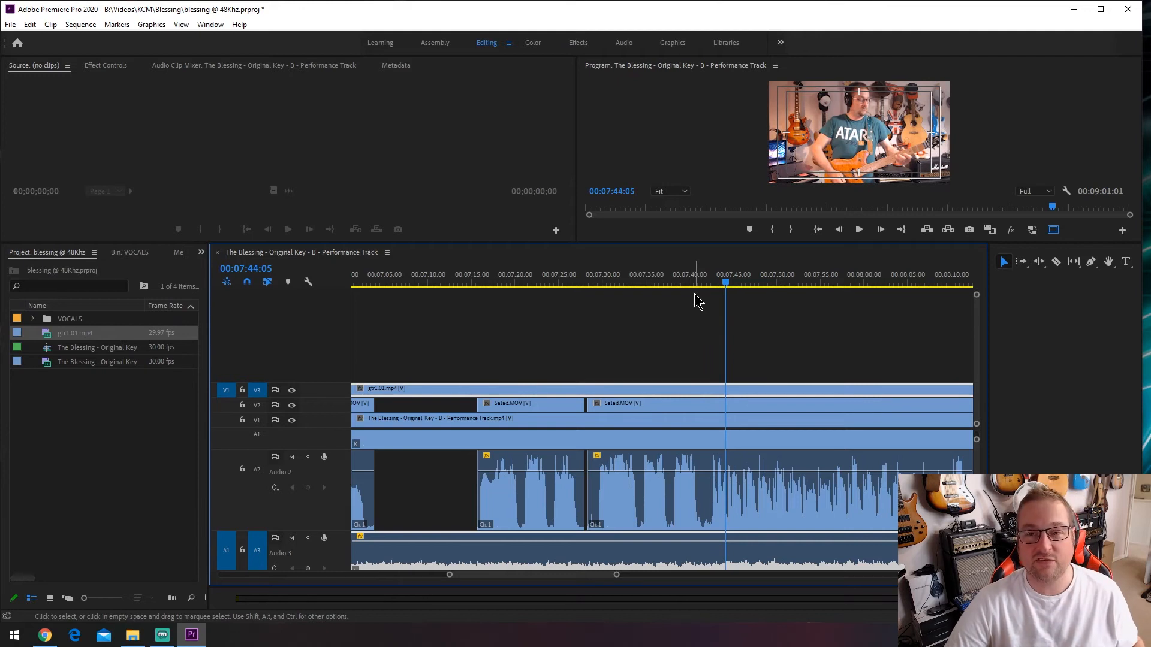
Step: Show the whole arrangement of the finished multi-track sequence by repositioning and heightening its floating timeline window
key("minus")
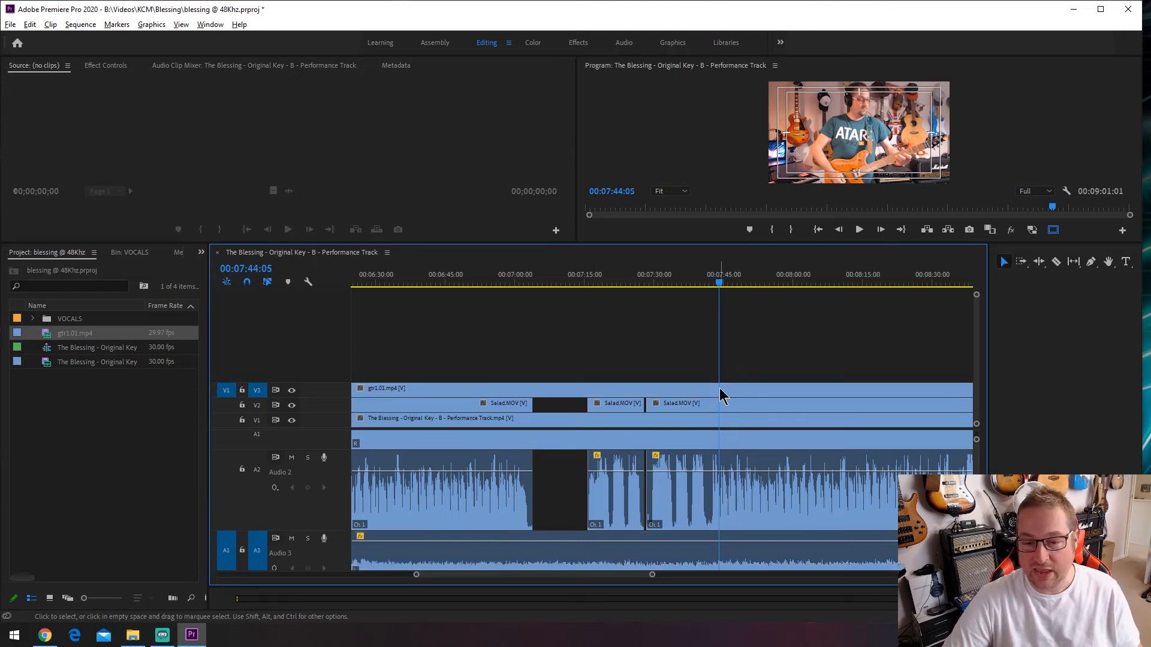
key("minus")
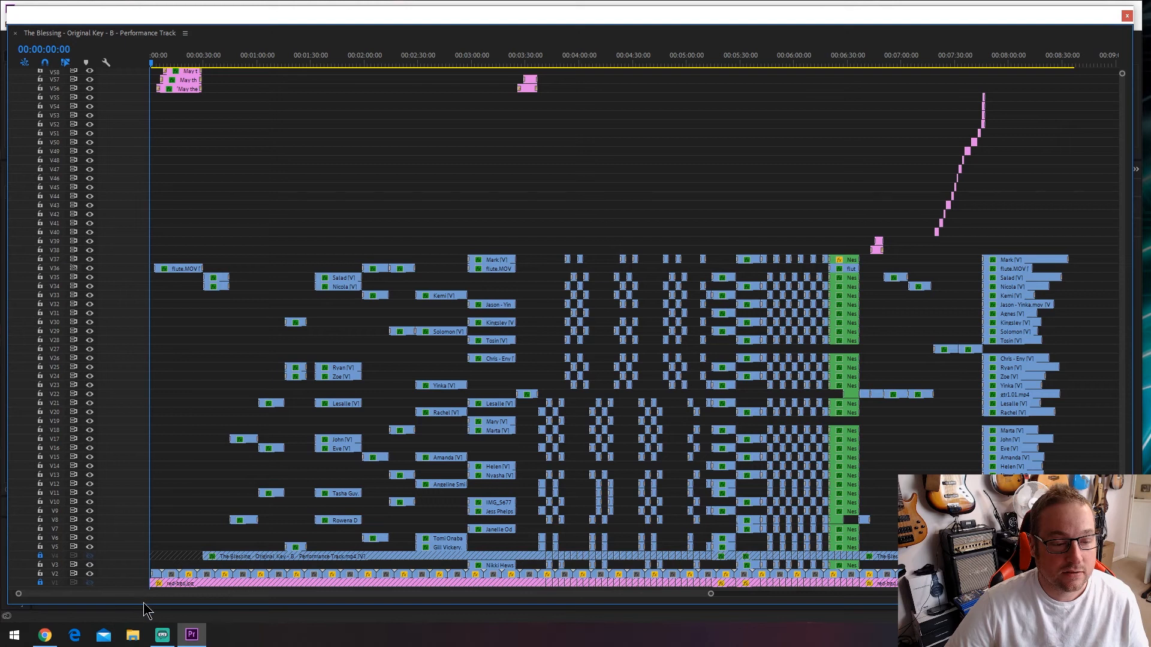
left_click_drag(260, 17, 261, 9)
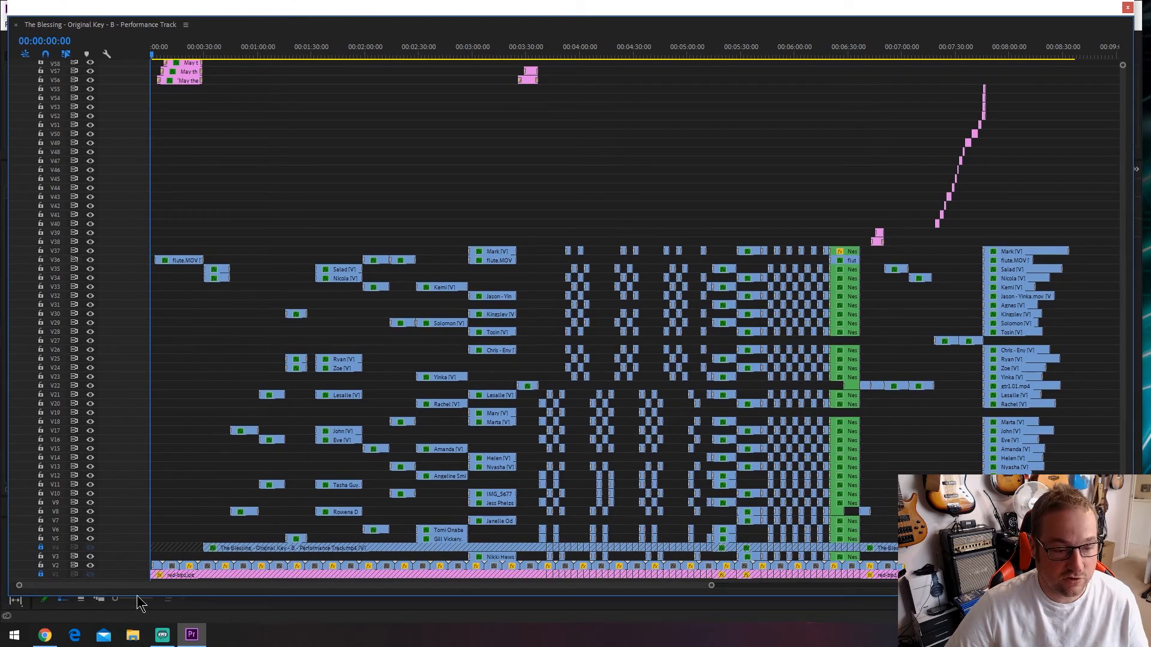
left_click_drag(136, 600, 137, 617)
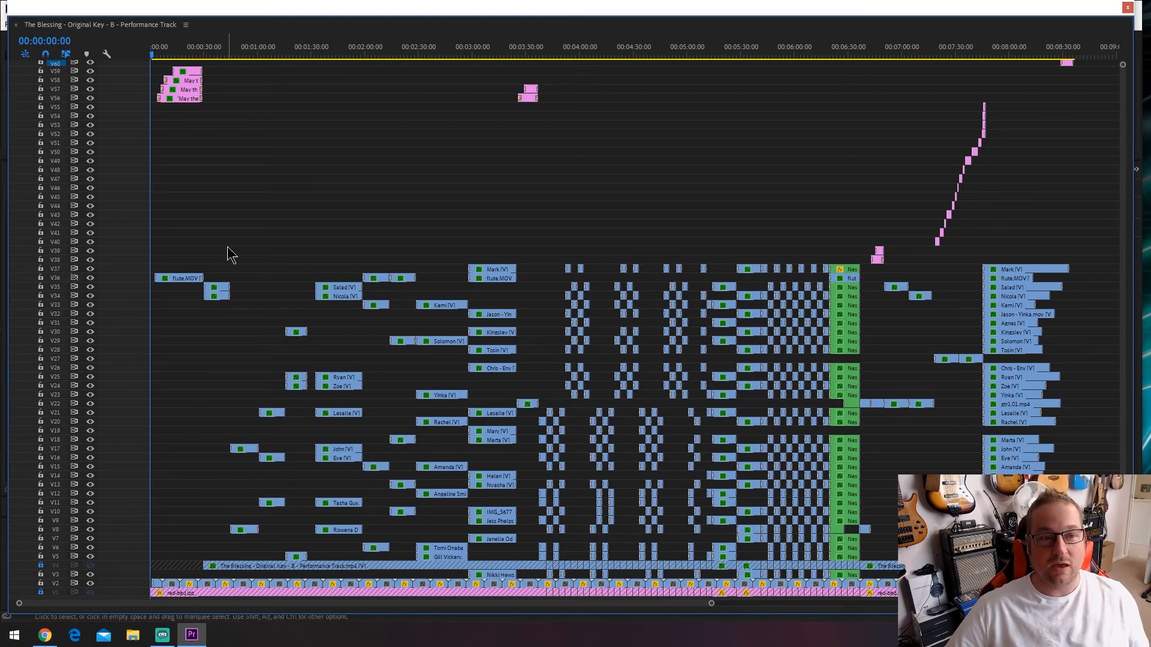
Step: Play the finished sequence from the beginning, switch to the enlarged program view and pause at 00:00:43:23
left_click(154, 55)
left_click(150, 55)
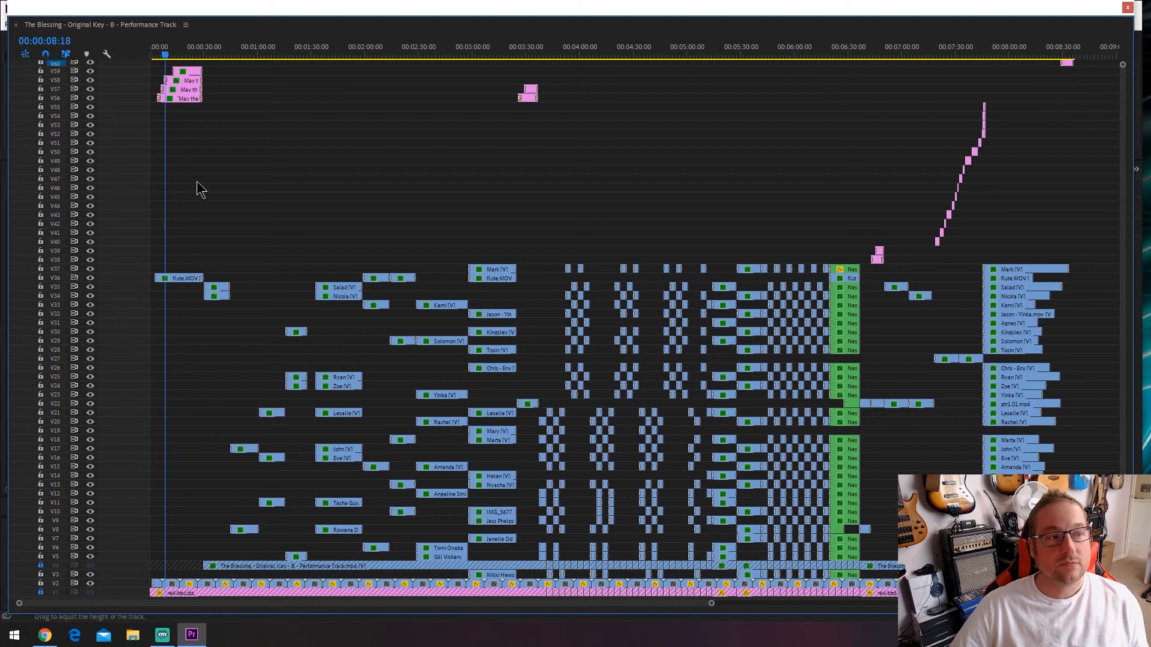
key("alt+Tab")
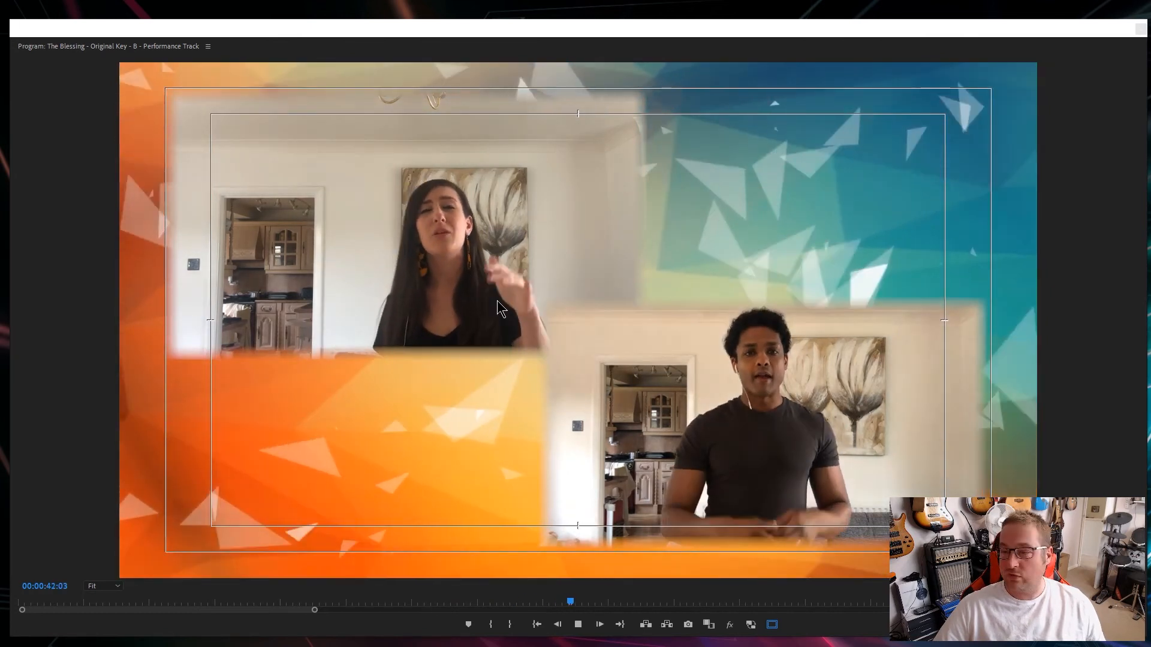
key("space")
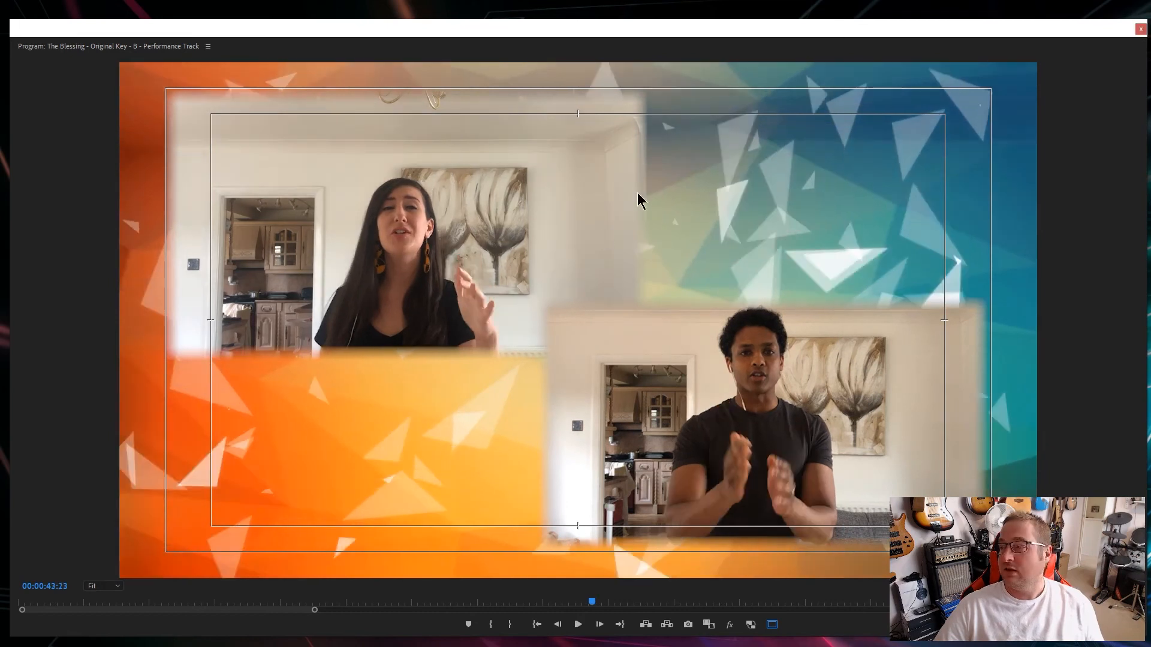
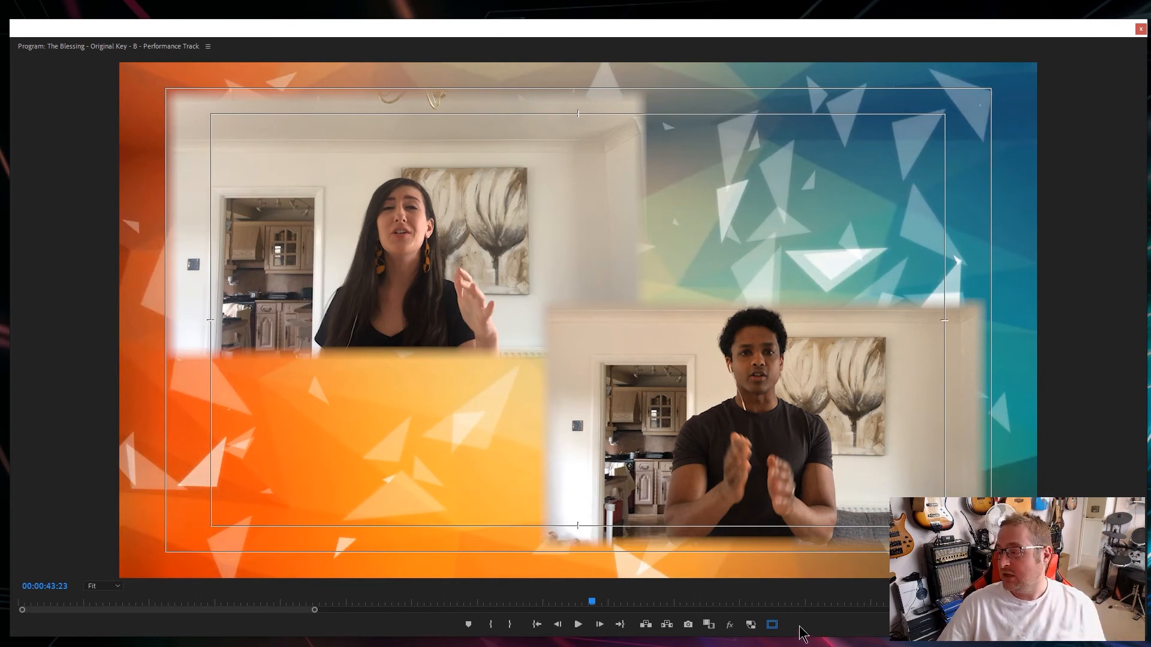
Step: Hide the safe margins in the program view and toggle Global FX Mute to compare the singers' clips with and without their effects
left_click(774, 627)
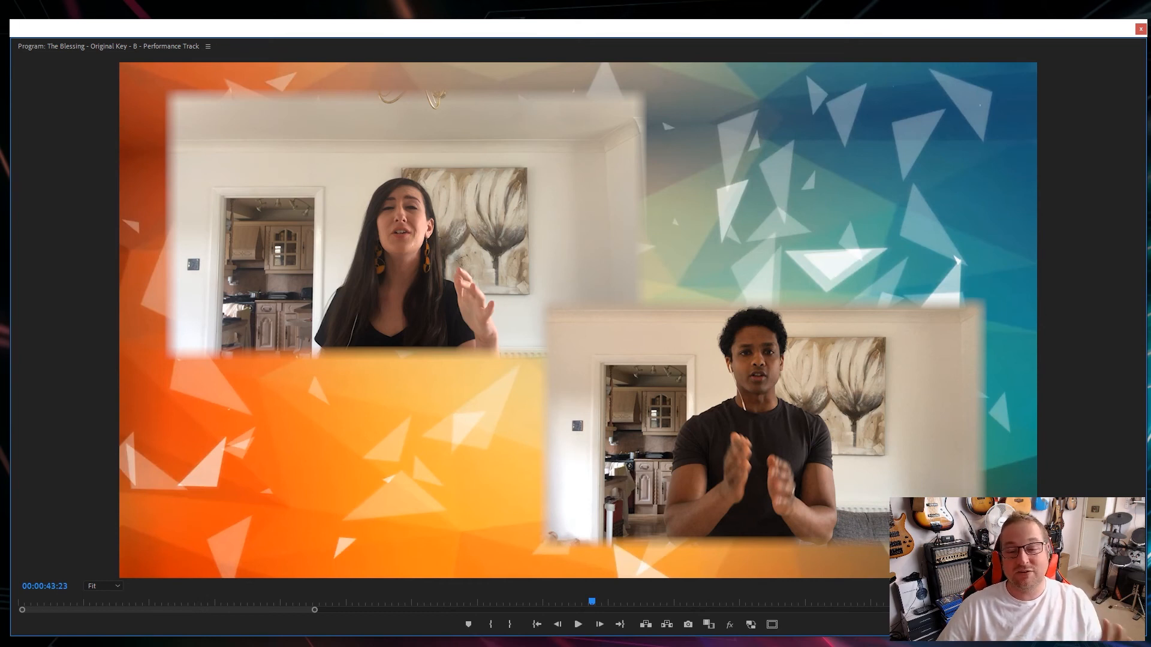
left_click(730, 625)
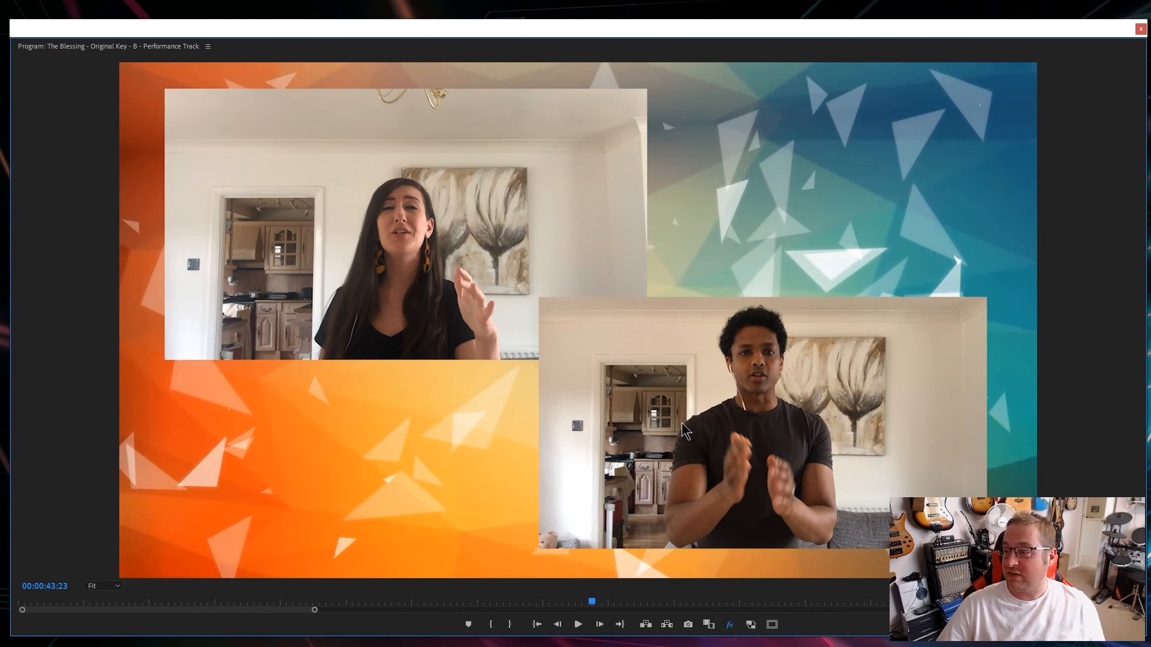
left_click(731, 625)
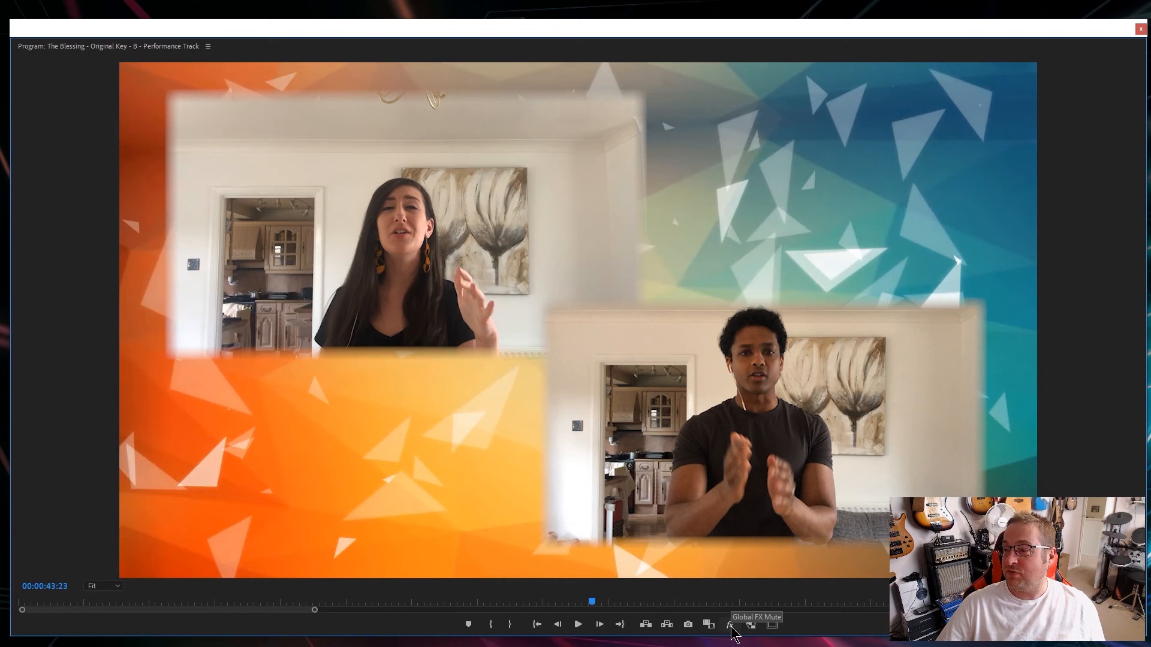
left_click(730, 625)
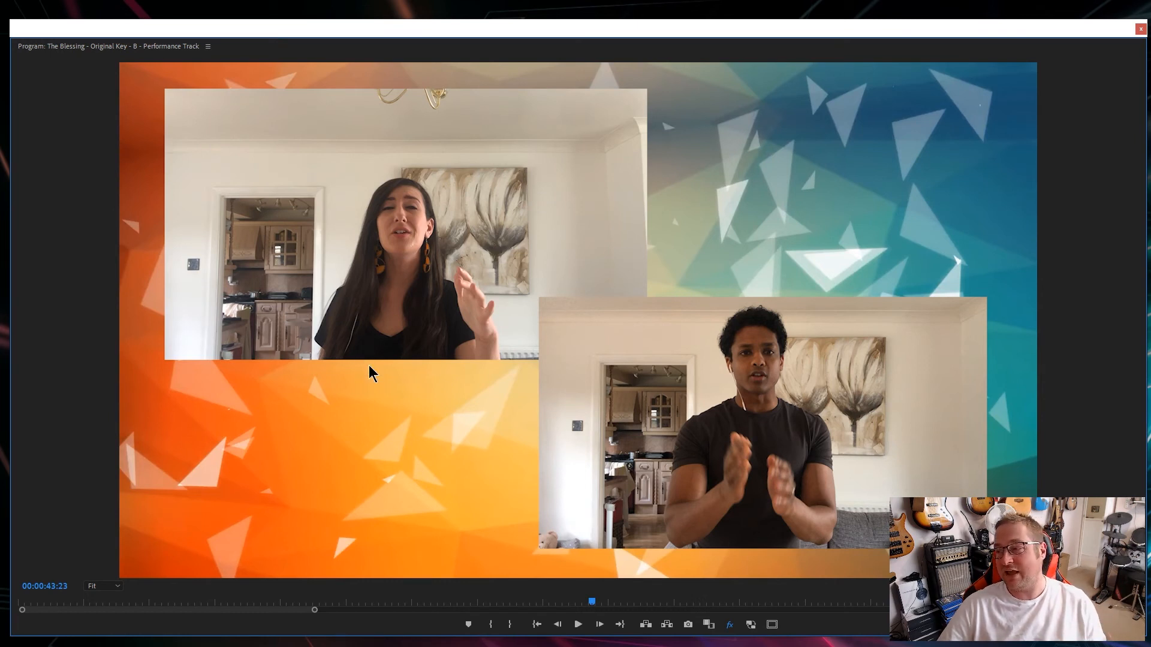
left_click(731, 626)
left_click(730, 626)
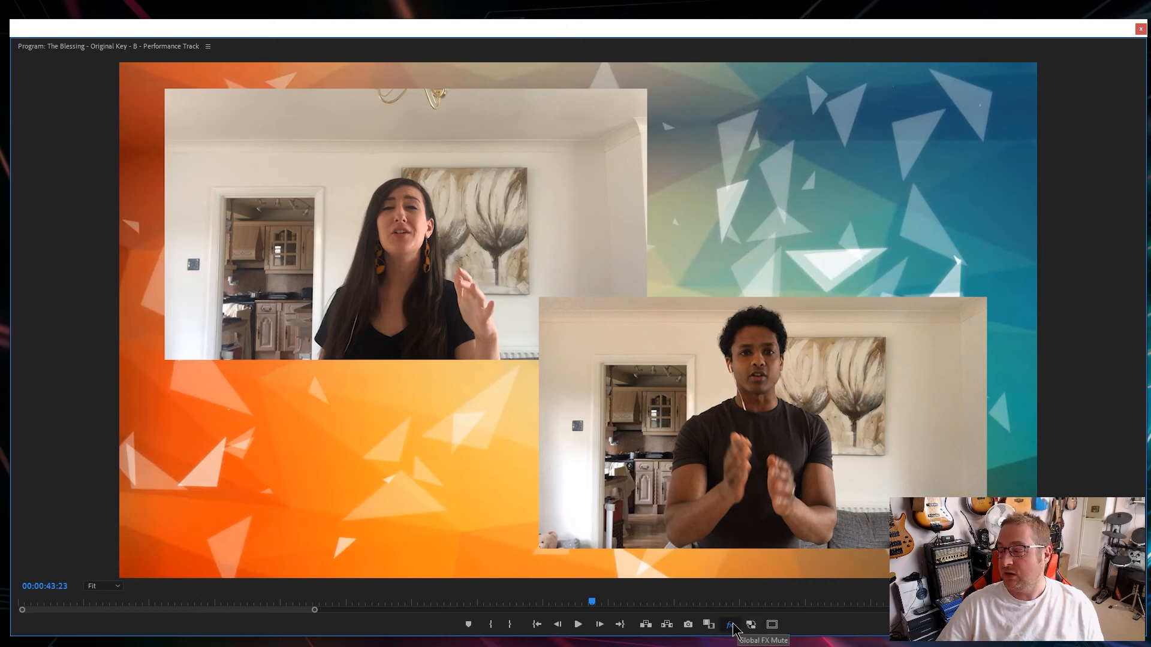
left_click(731, 625)
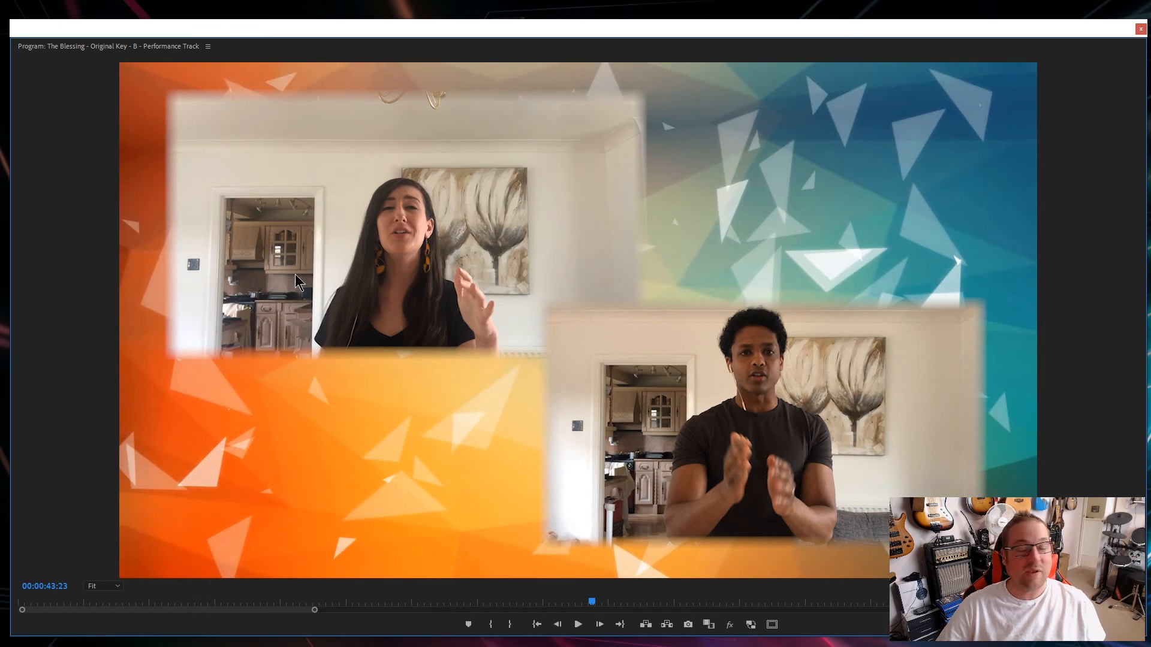
Step: Play the finished sequence in the enlarged program view to show the duet clips from 00:00:43:23 through about 00:00:58:25
key("space")
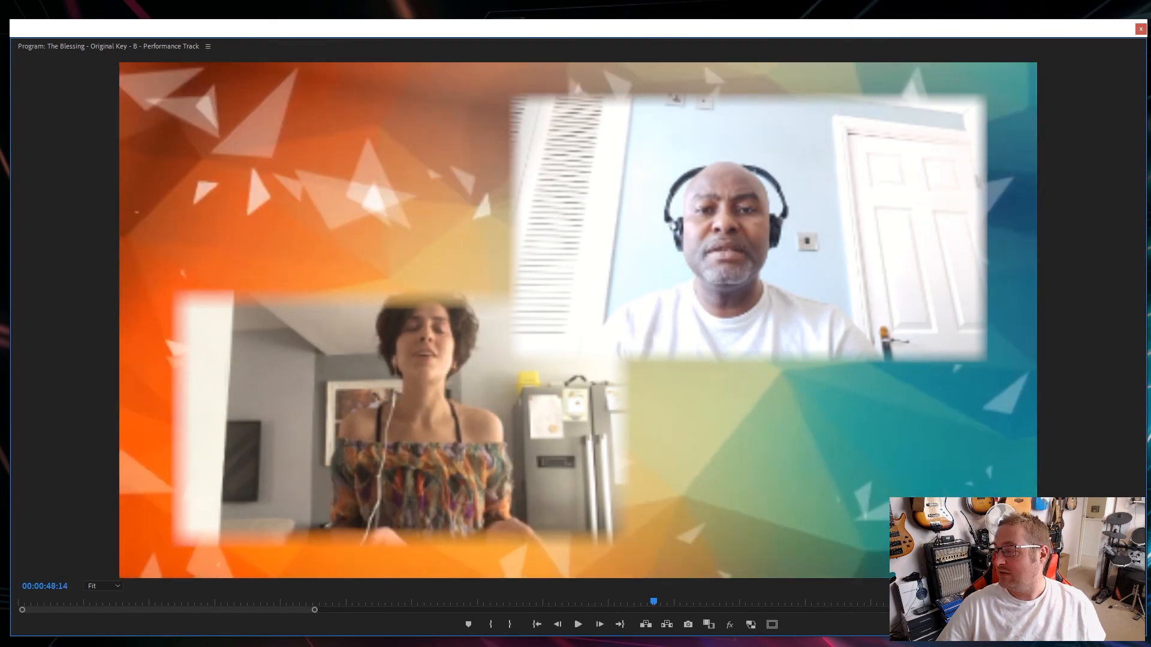
key("space")
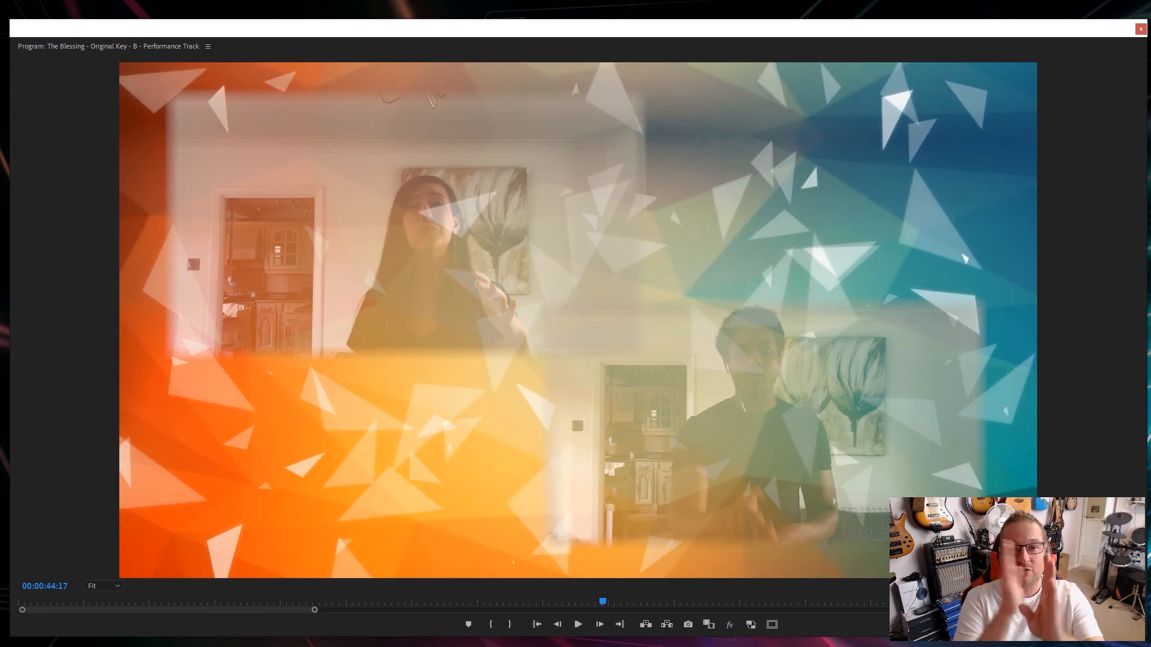
key("space")
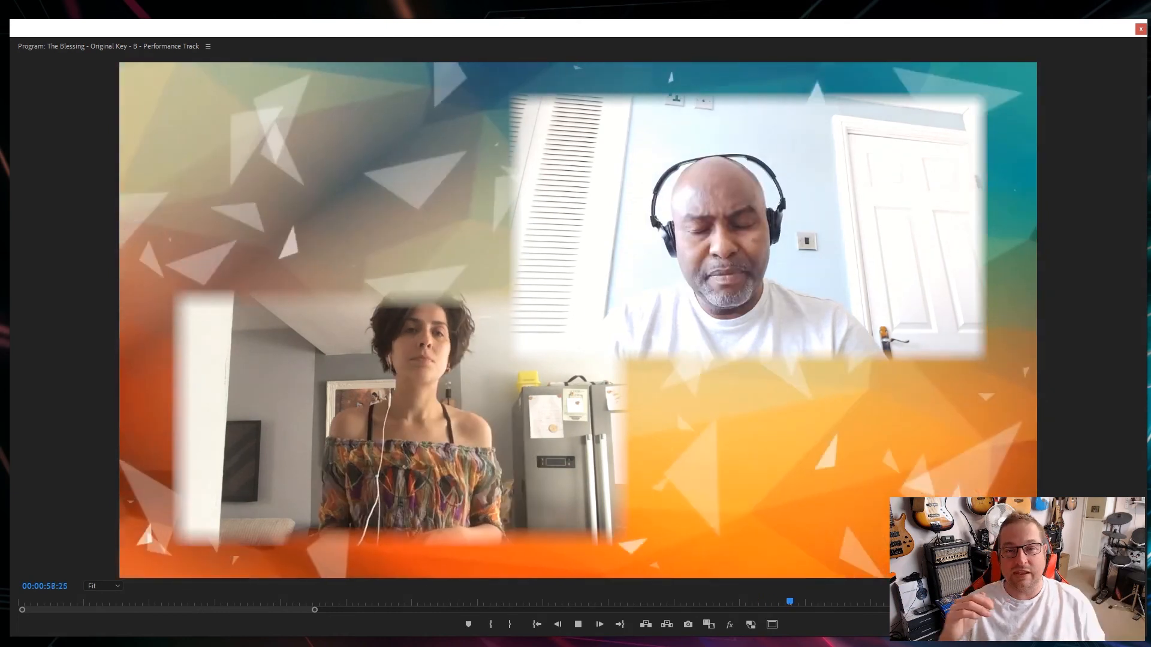
key("space")
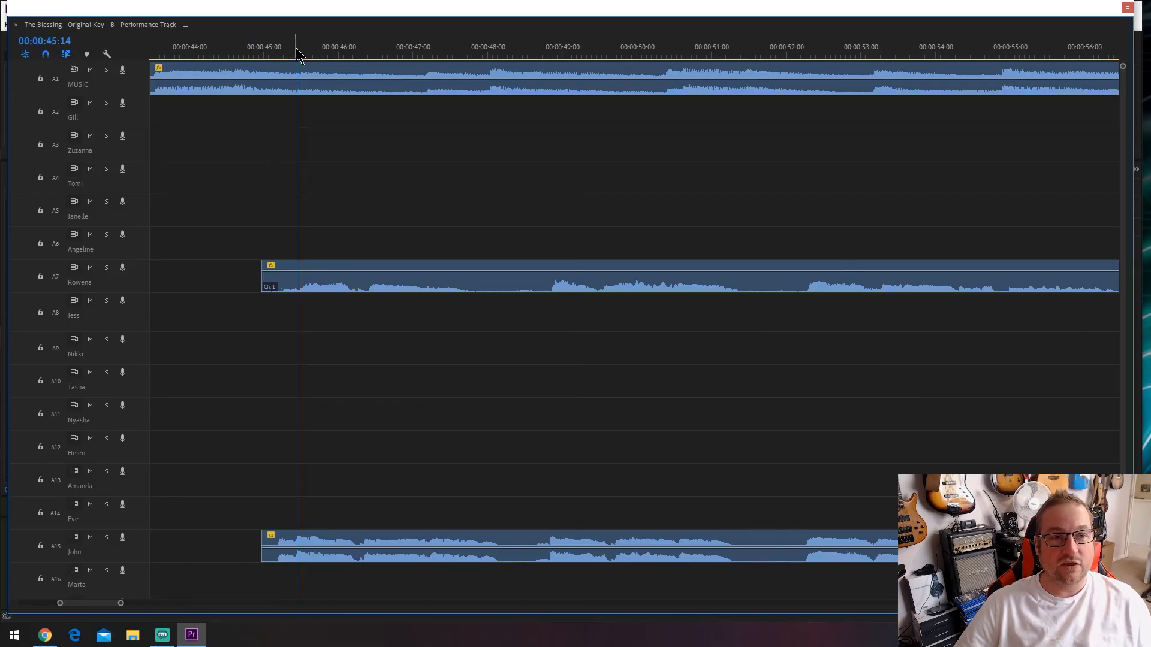
Step: Compare the opening vocal phrases on tracks A7 and A15 from about 00:00:45 to 00:00:46:15, playing short passages
left_click_drag(296, 54, 275, 53)
key("space")
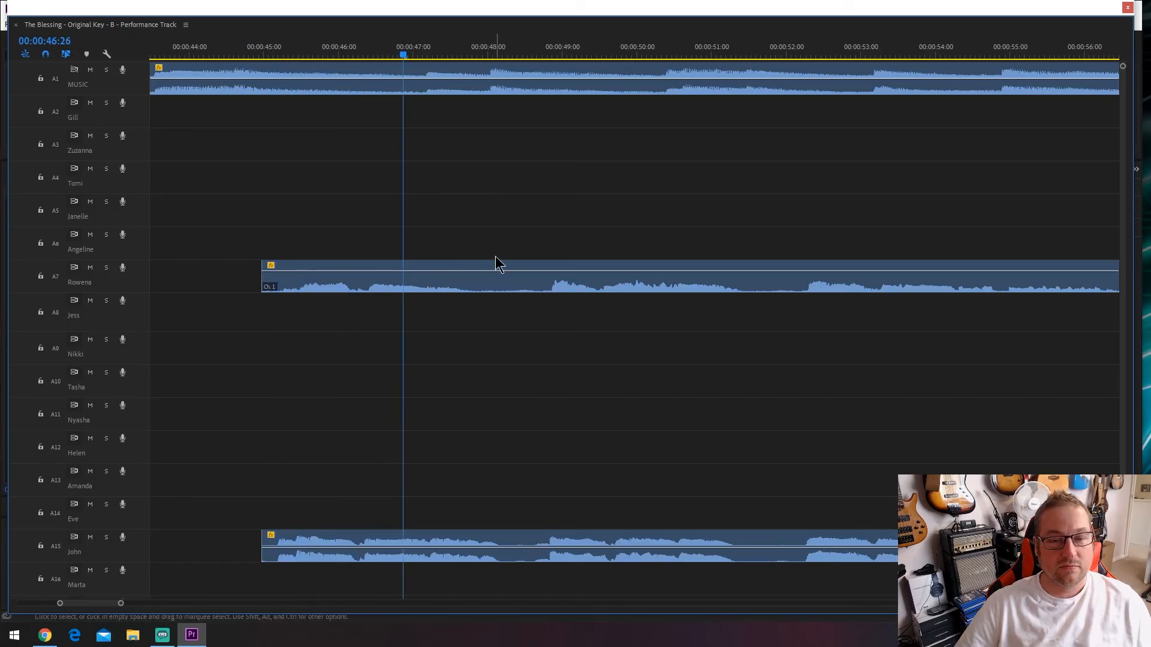
left_click(367, 55)
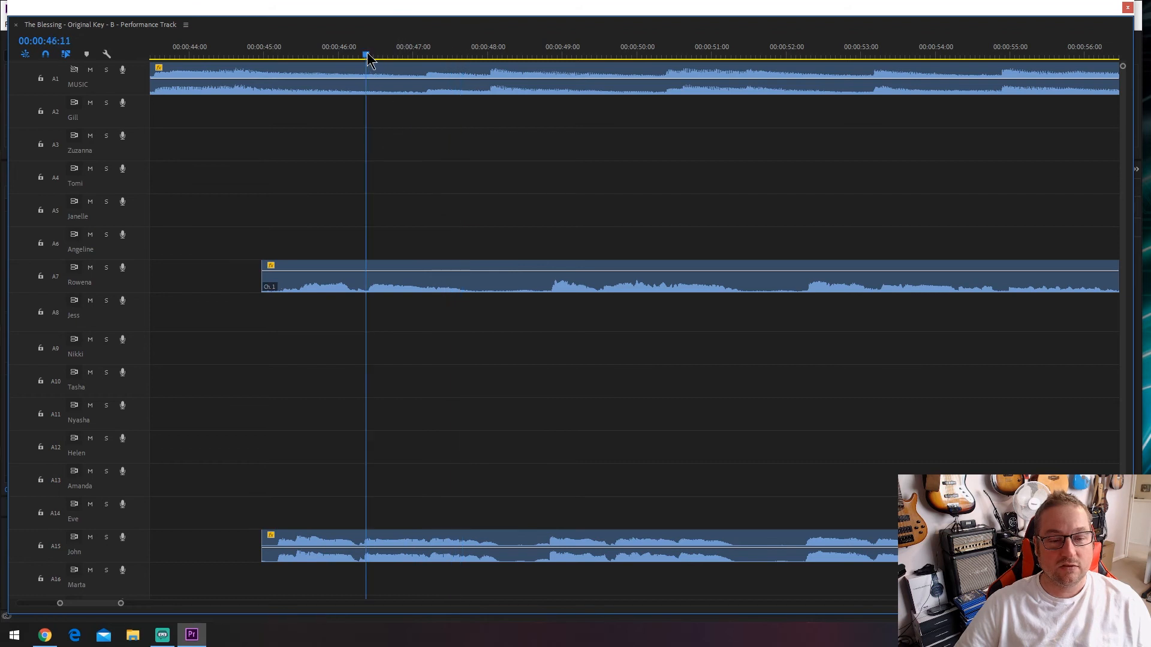
key("space")
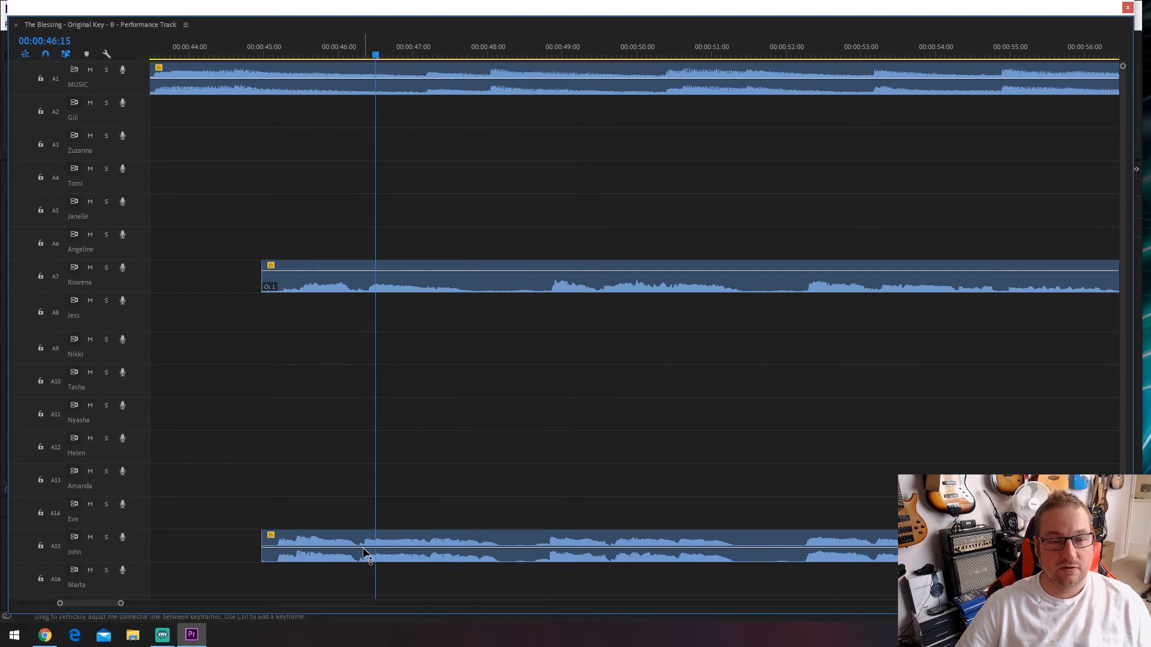
Step: Compare the following phrase starts on tracks A7 and A15 at 00:00:48:26 and 00:00:52:09
left_click(552, 55)
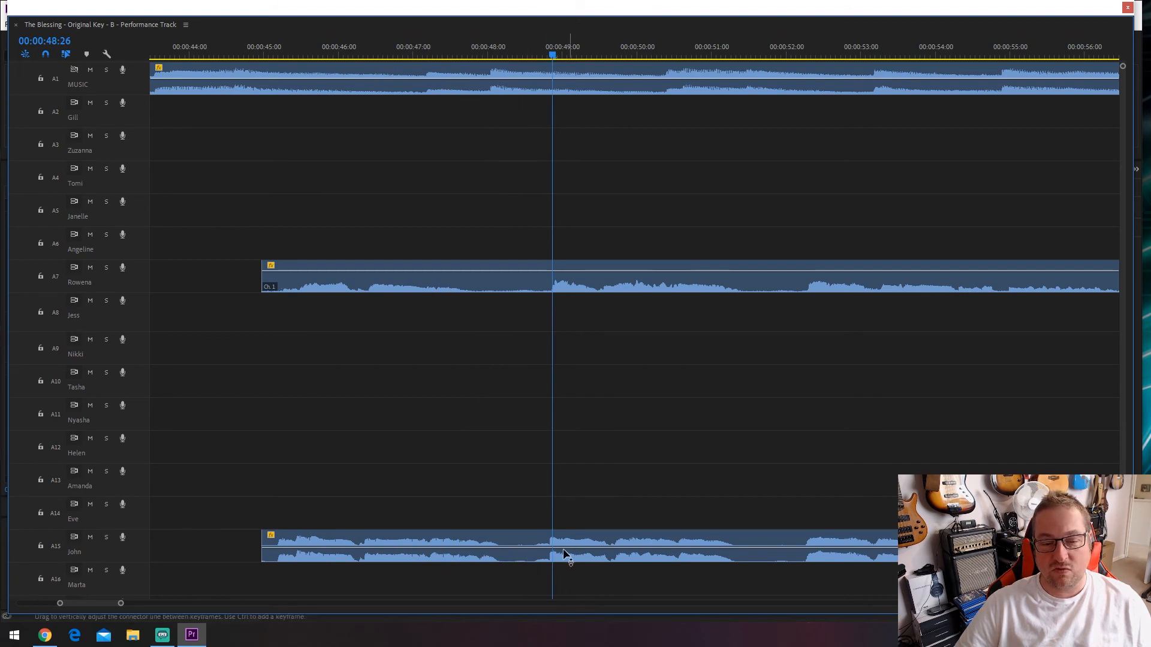
key("space")
left_click_drag(559, 51, 551, 52)
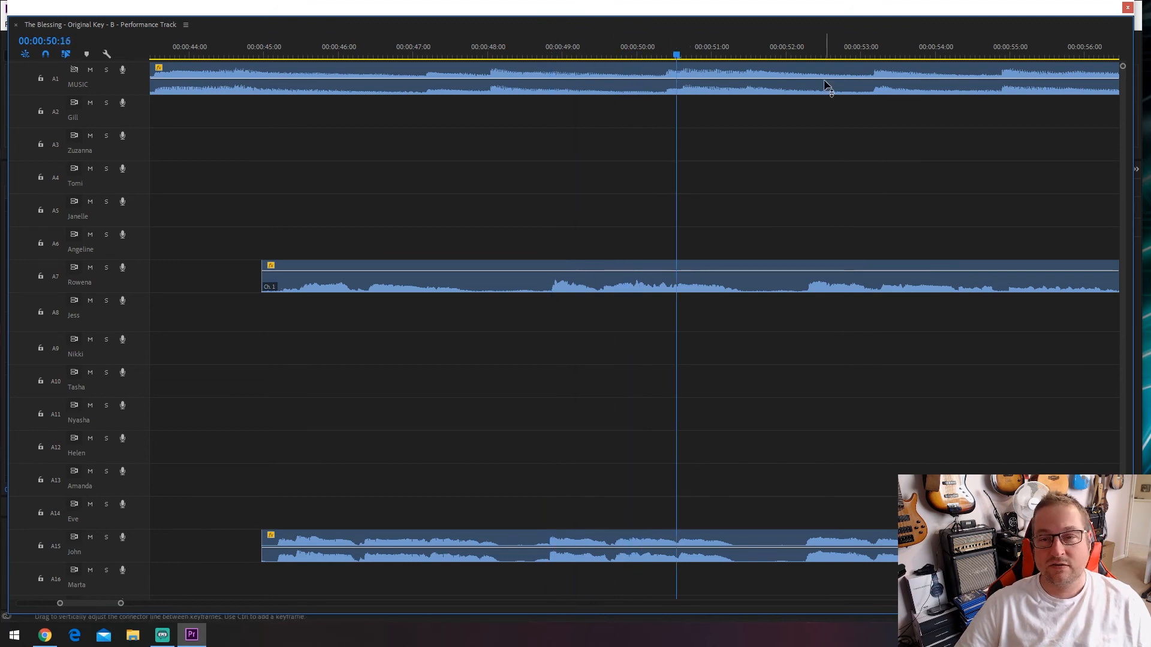
left_click_drag(809, 53, 809, 52)
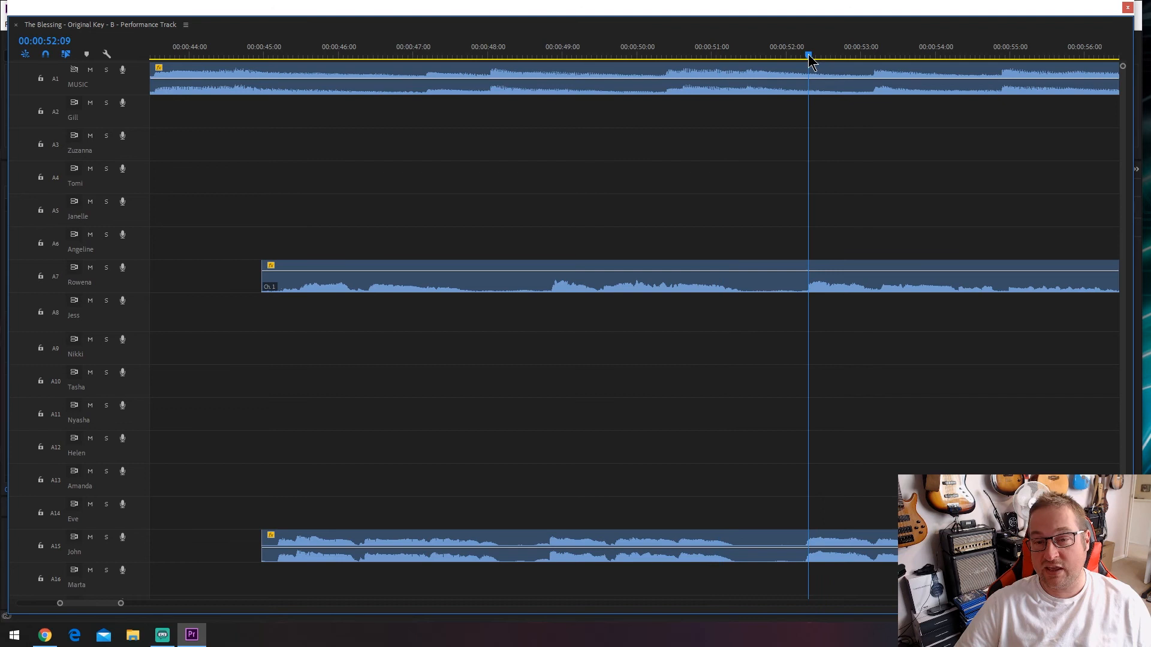
Step: Expand the audio tracks A7 and A15 to show both vocal waveforms in more detail around 00:00:52:09
scroll(715, 342, "down", 7)
scroll(496, 337, "up", 3)
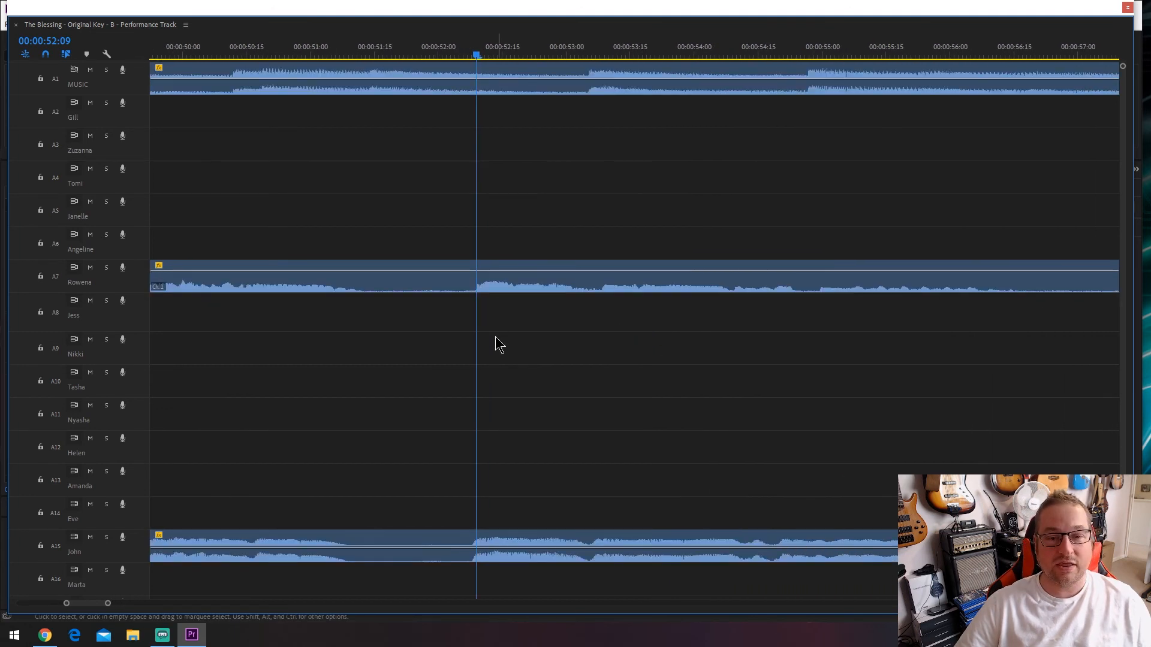
scroll(119, 277, "up", 5)
key("alt+space")
scroll(133, 582, "up", 6)
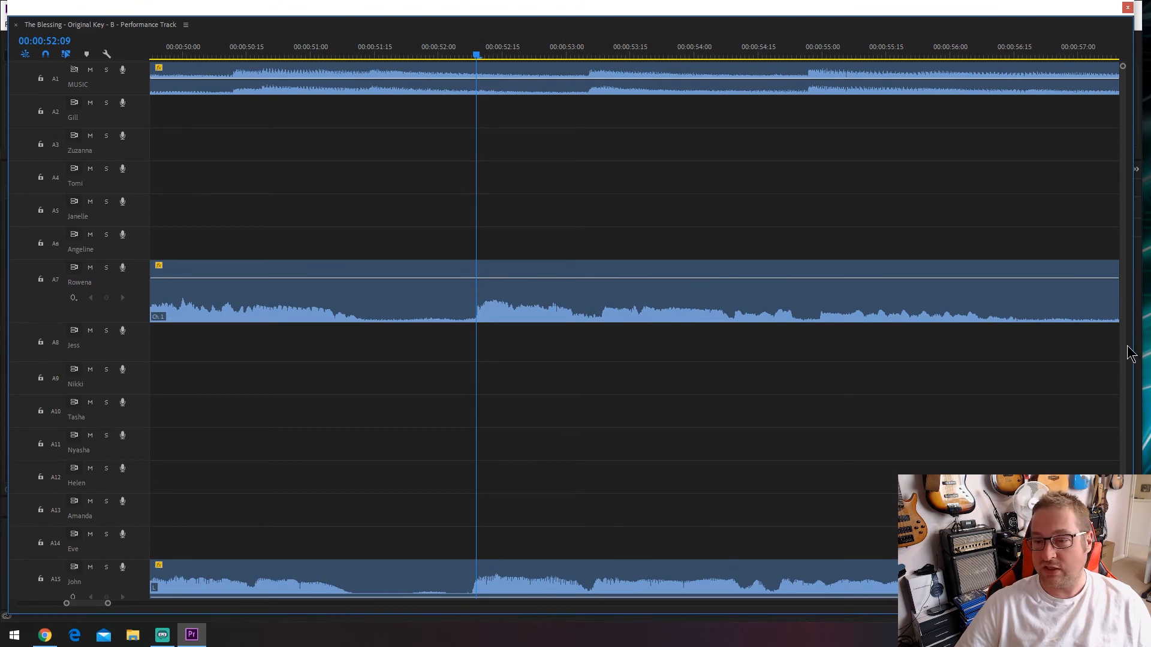
scroll(1127, 345, "down", 3)
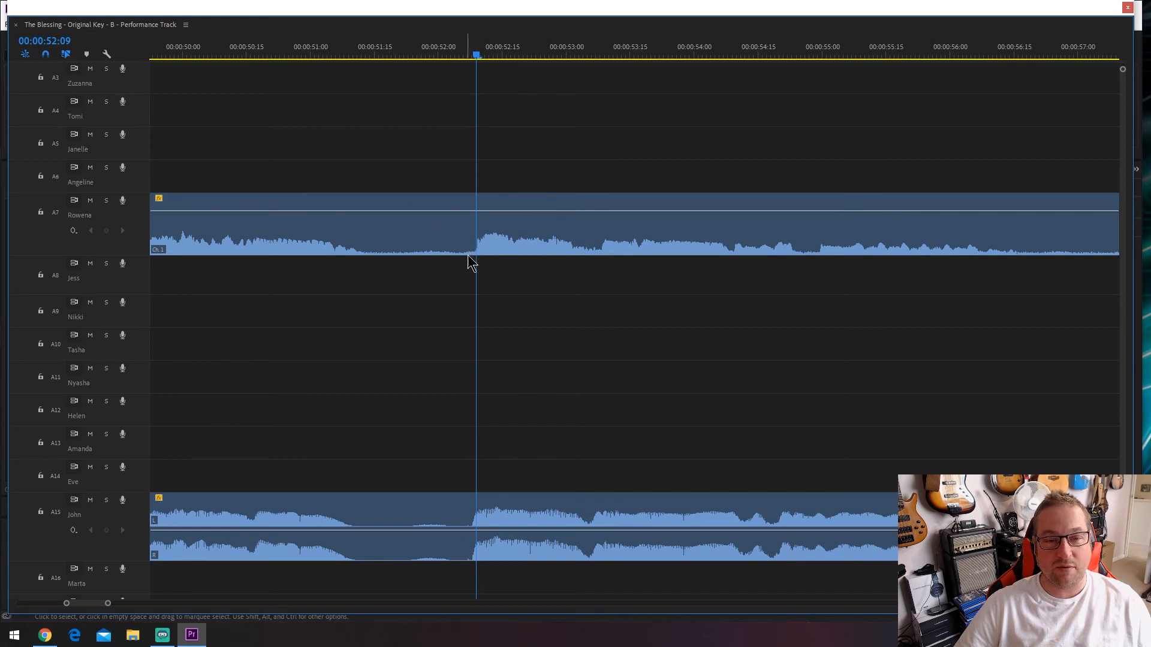
Step: Play the duet's last phrase from 00:00:52:09 to about 00:00:58:18, comparing where the vocals on A7 and A15 end
left_click_drag(465, 54, 478, 55)
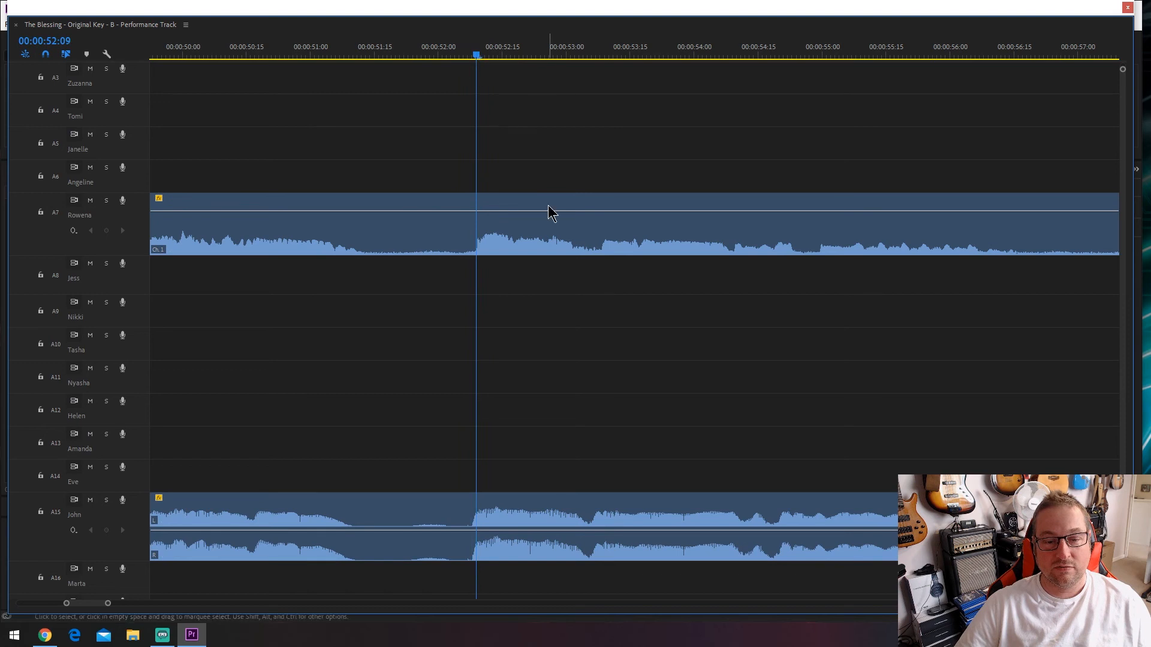
key("space")
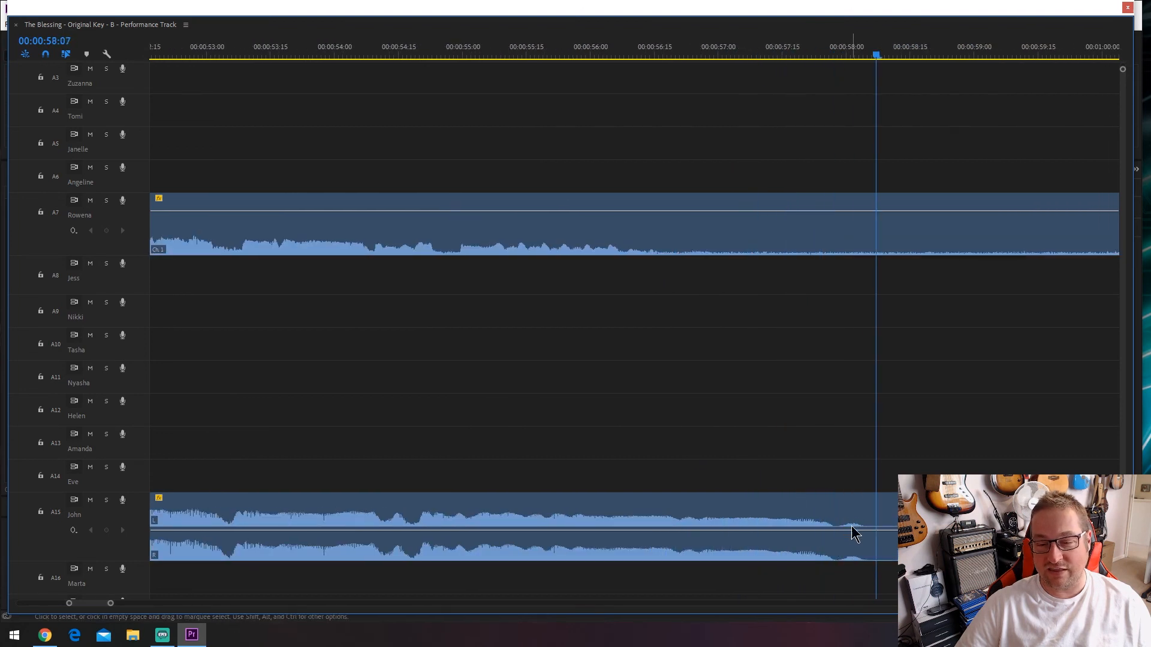
left_click(685, 51)
key("space")
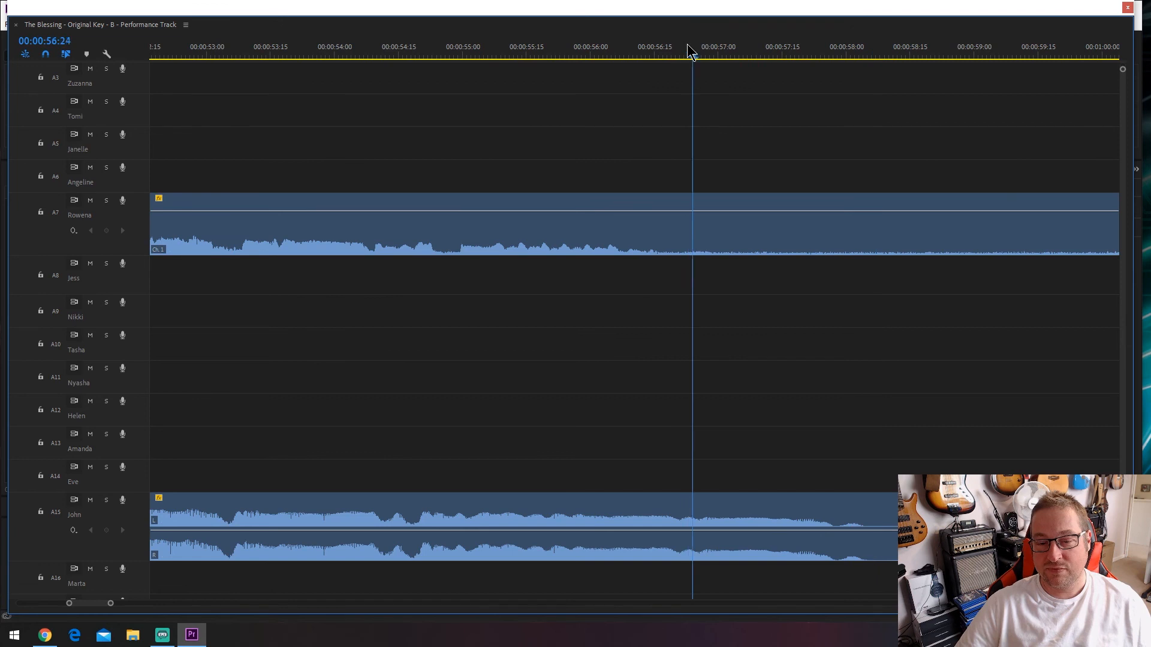
key("space")
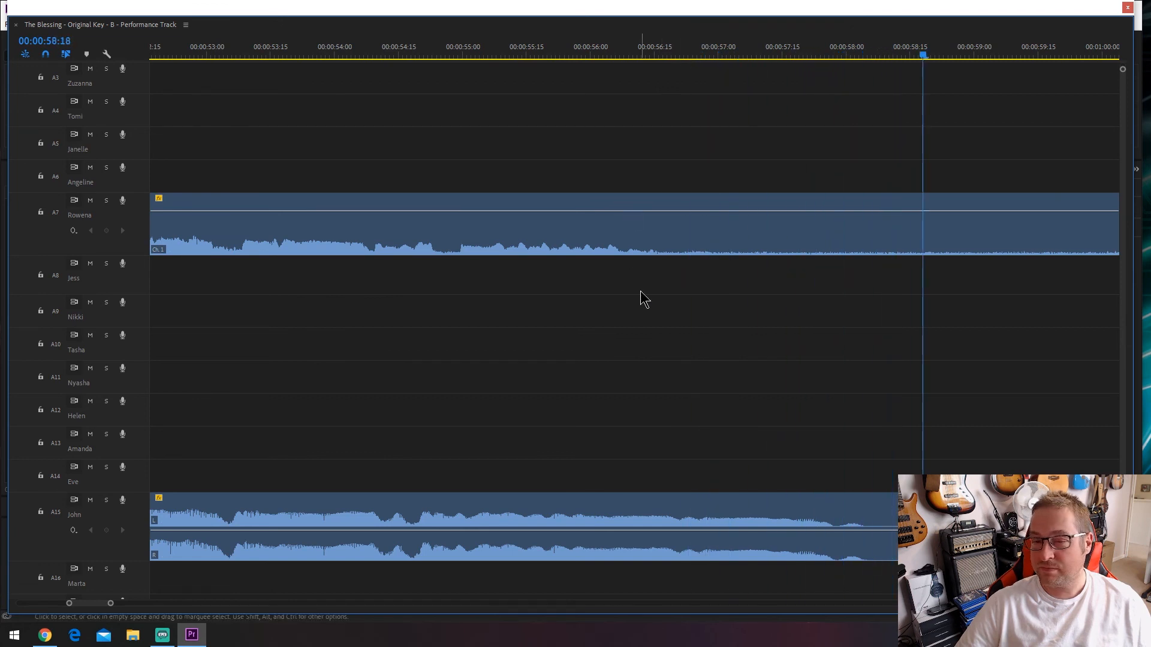
Step: Examine how the next duet's vocals on tracks A10 and A14 line up at their first entry, at 00:01:02:16
scroll(646, 275, "down", 10)
scroll(594, 284, "down", 2)
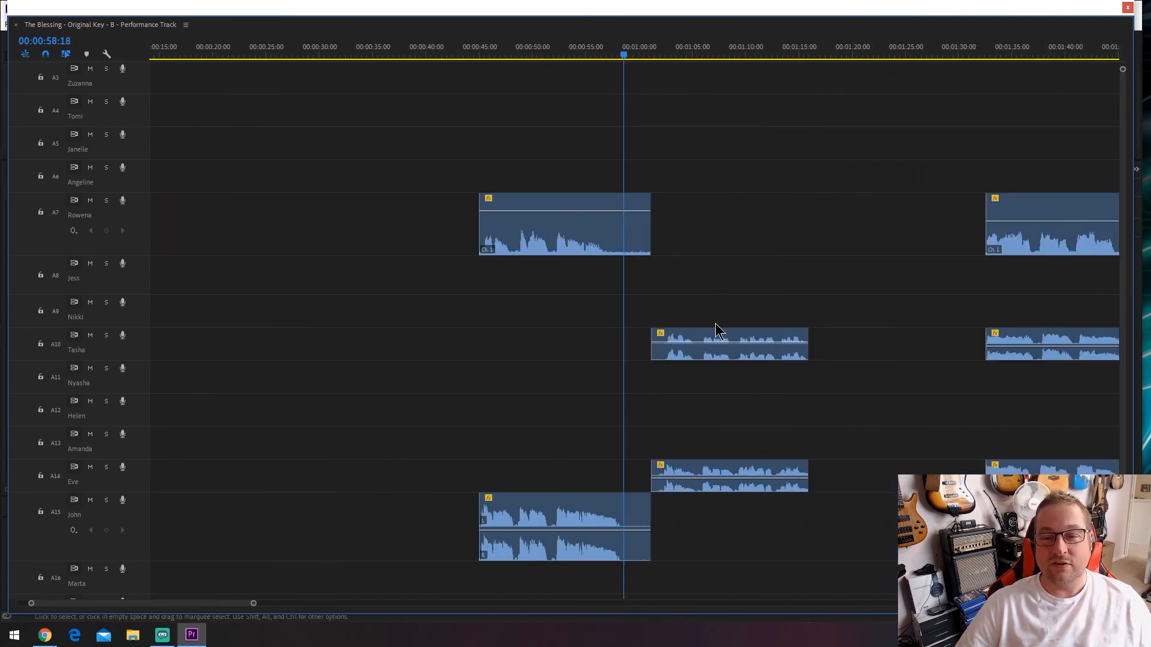
left_click(676, 54)
left_click_drag(677, 53, 666, 53)
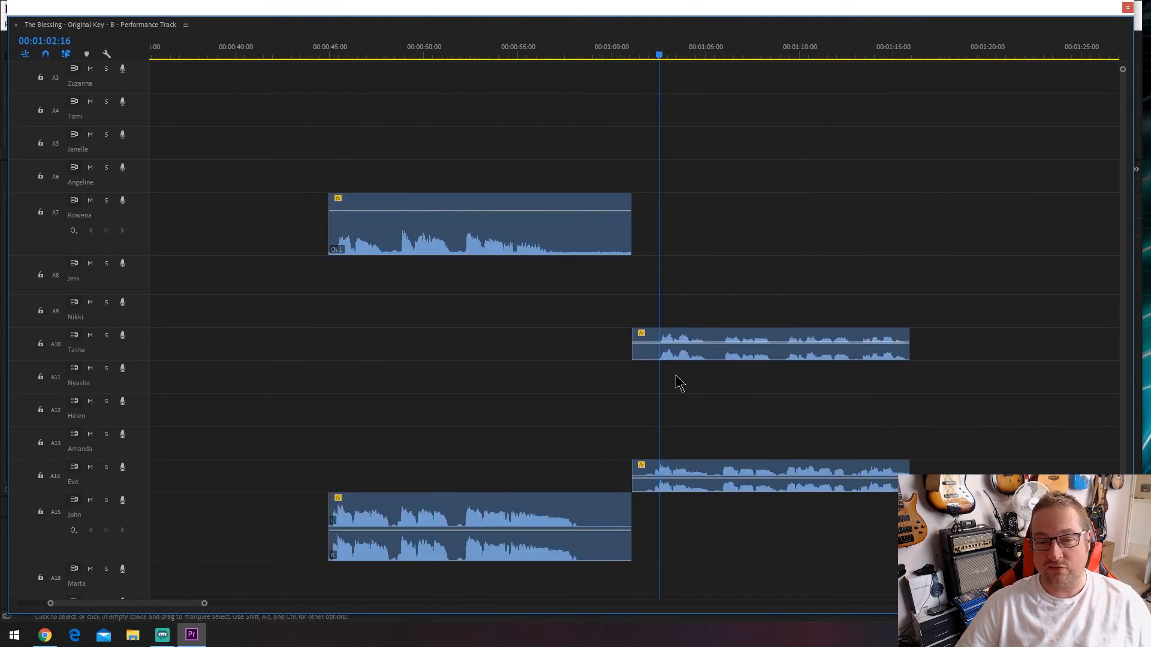
scroll(673, 384, "up", 6)
scroll(677, 396, "down", 1)
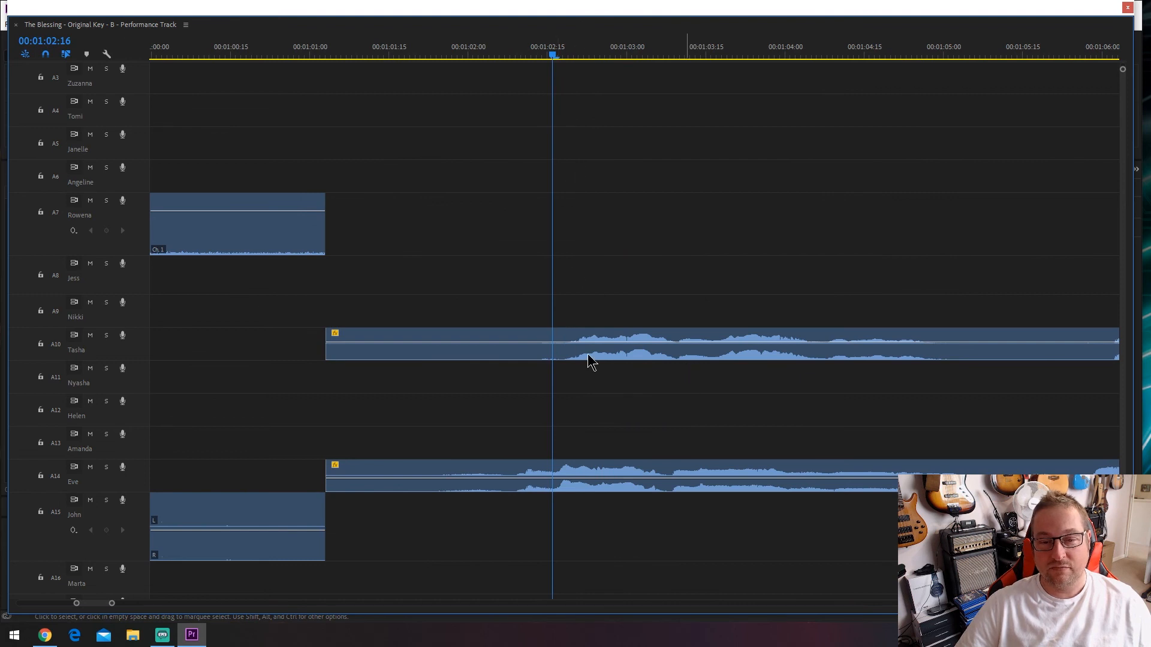
scroll(749, 398, "down", 3)
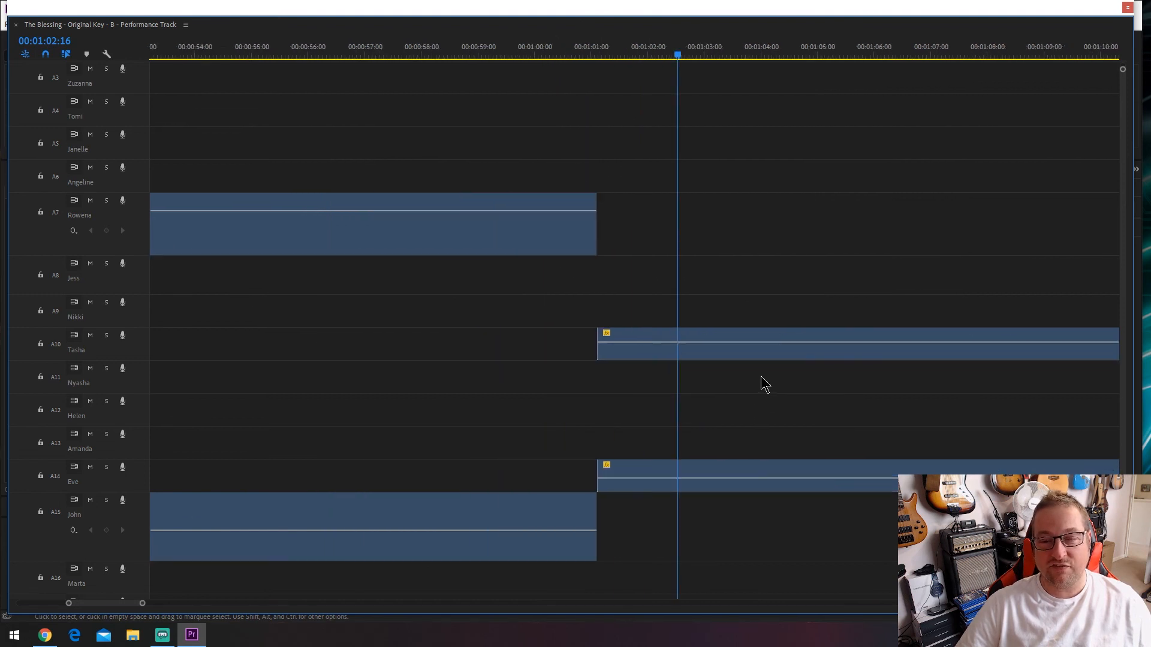
Step: Compare the second phrase's start on tracks A10 and A14 at 00:01:06:02
left_click(871, 55)
left_click_drag(871, 54, 863, 67)
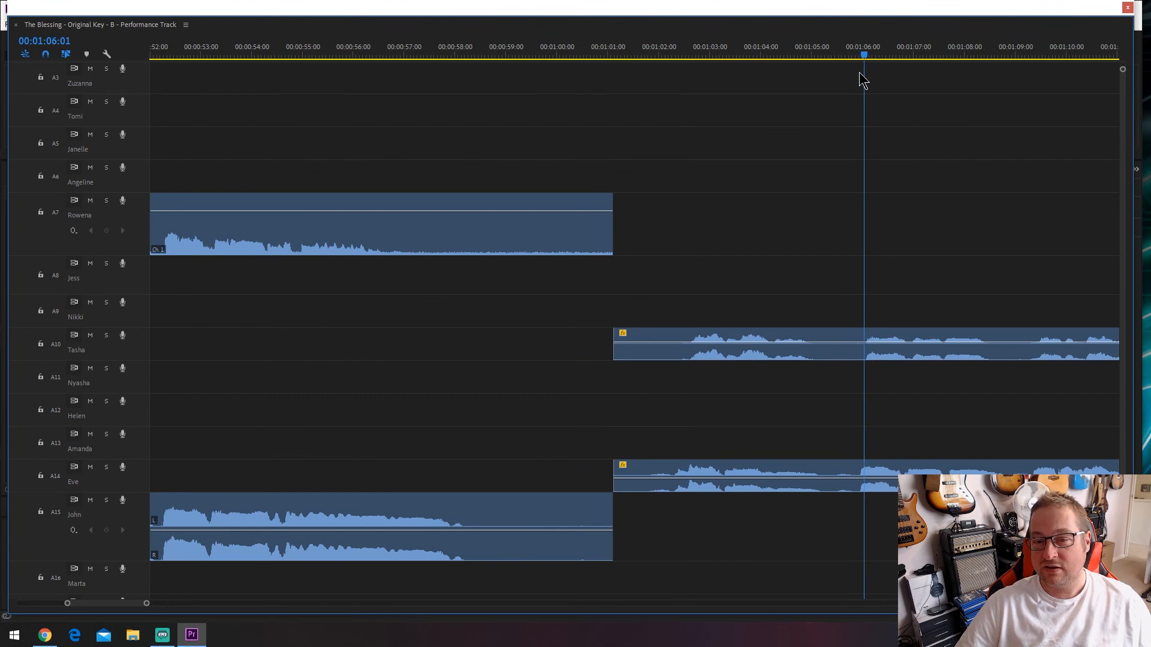
scroll(927, 426, "up", 5)
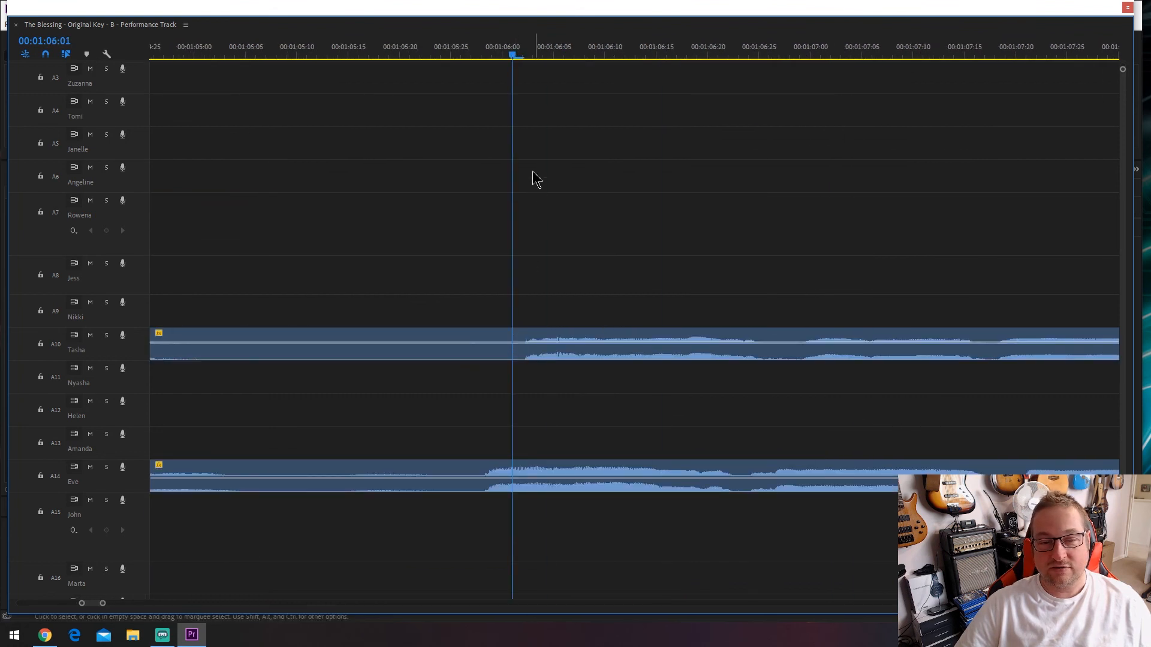
left_click(525, 55)
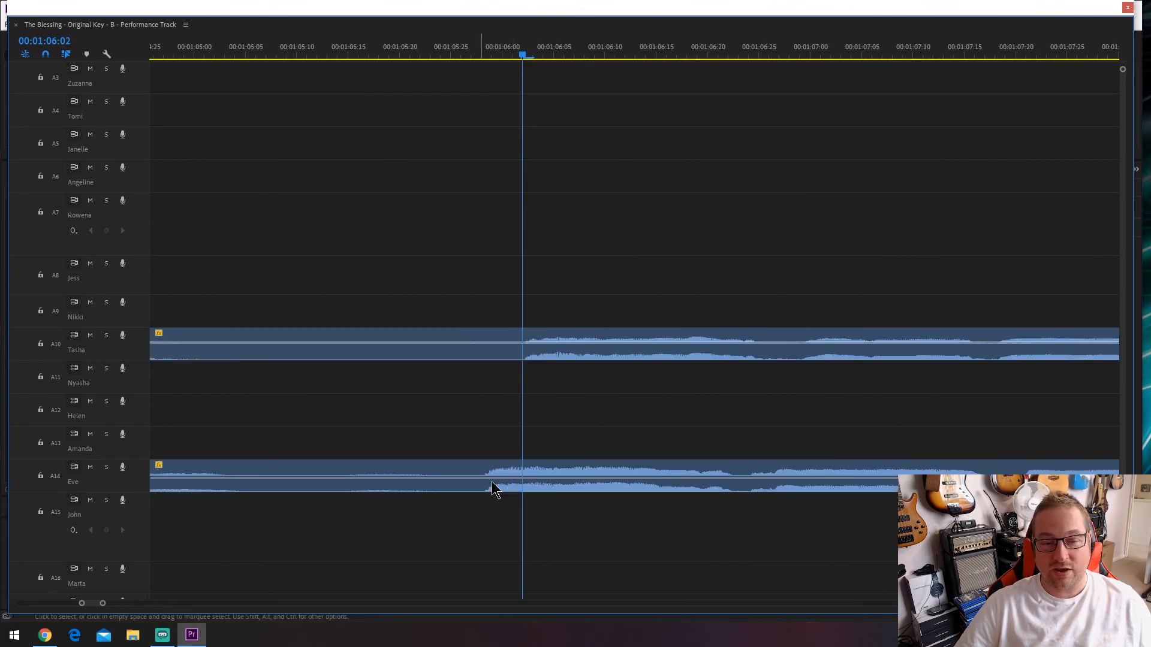
scroll(912, 393, "down", 5)
scroll(899, 397, "down", 2)
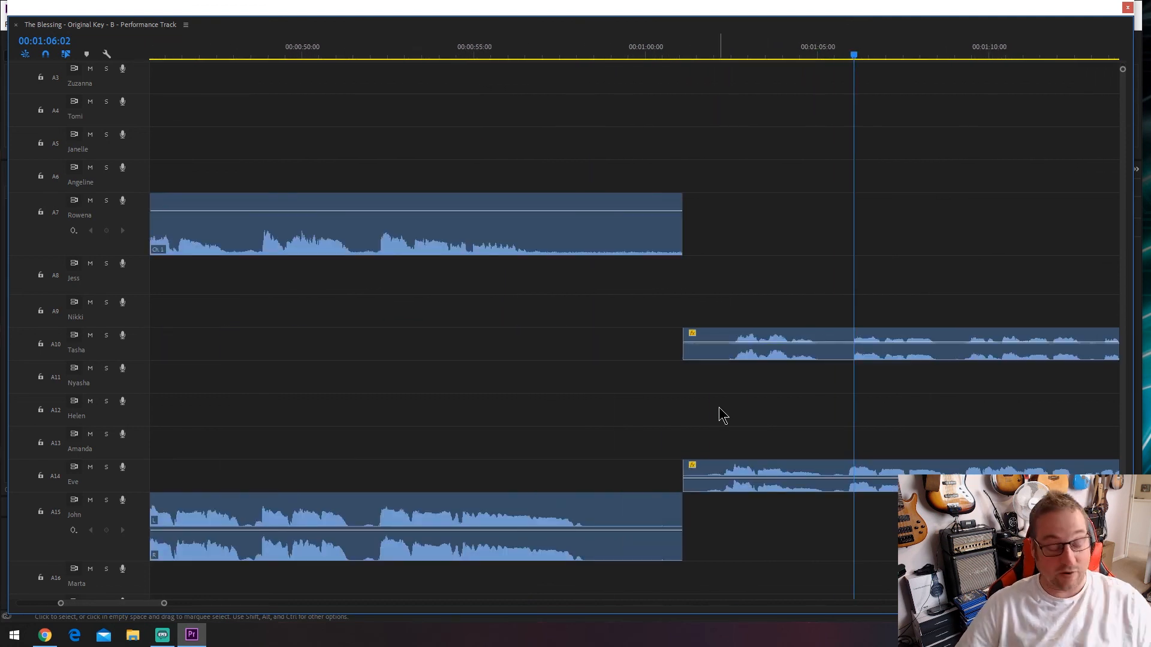
Step: Compare the four-voice section's phrase starts on tracks A7, A10, A14 and A15 from 00:01:32:16 to 00:01:41:05
scroll(732, 422, "down", 3)
scroll(808, 415, "down", 4)
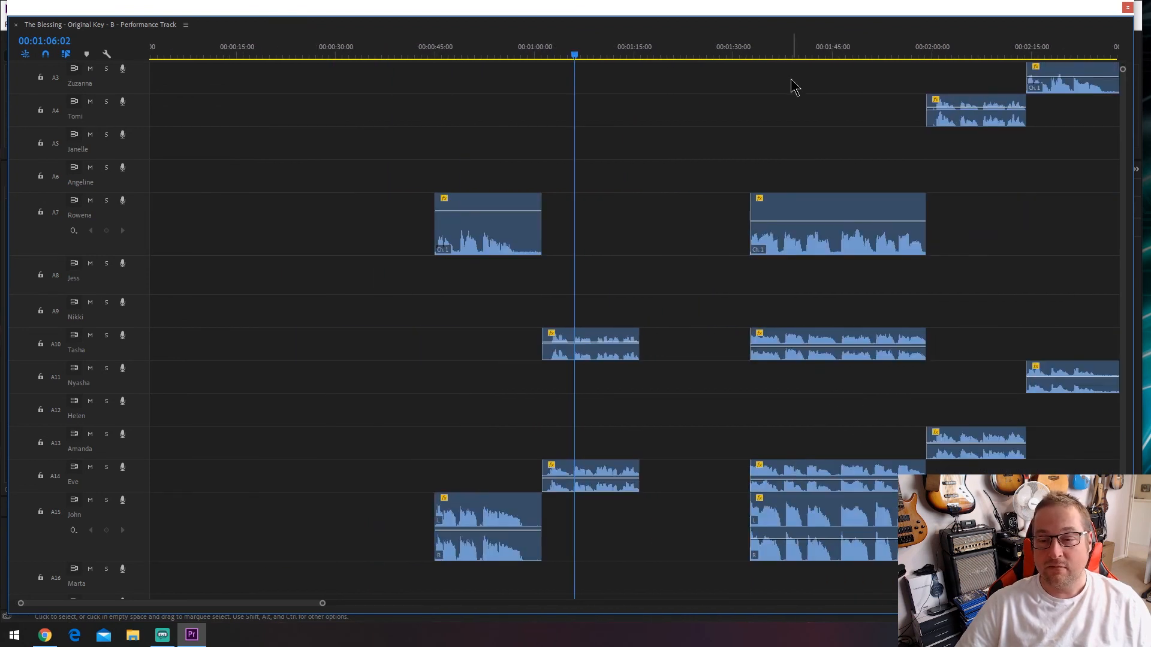
left_click(752, 53)
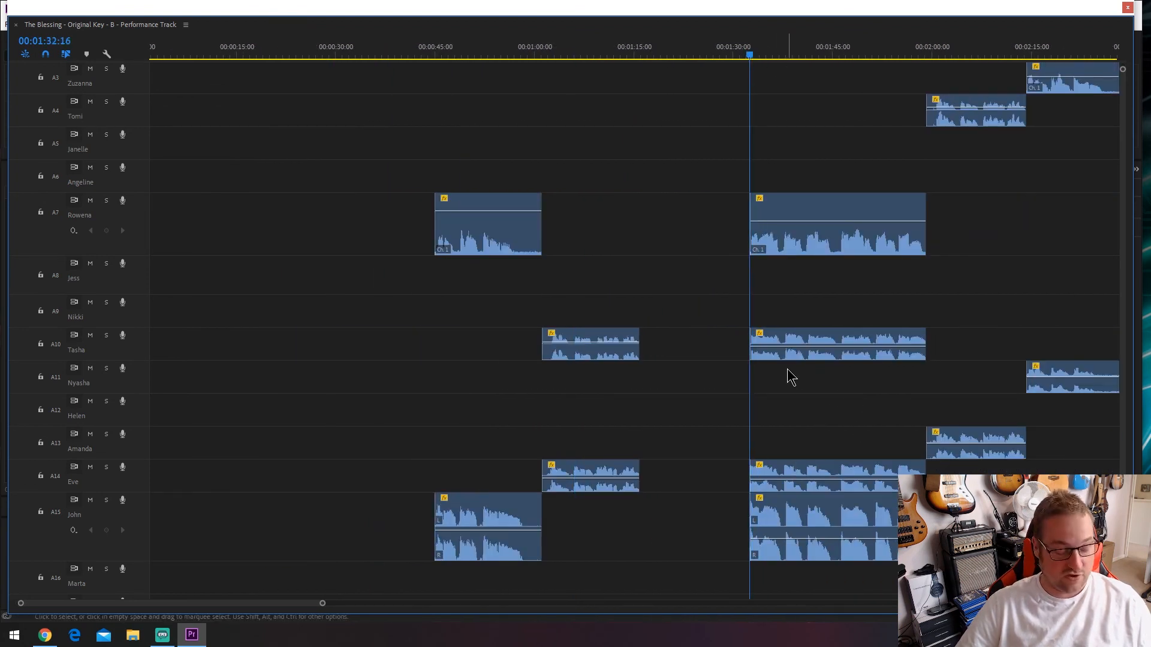
scroll(788, 376, "up", 5)
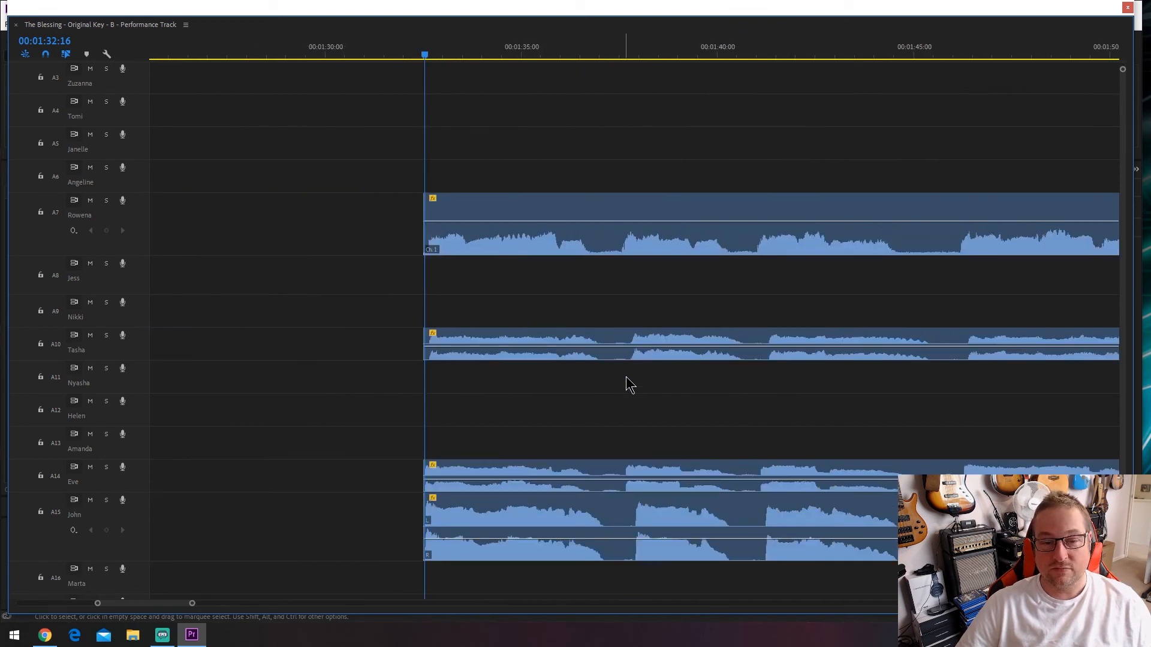
left_click(624, 54)
left_click_drag(625, 50, 637, 50)
left_click_drag(752, 52, 766, 49)
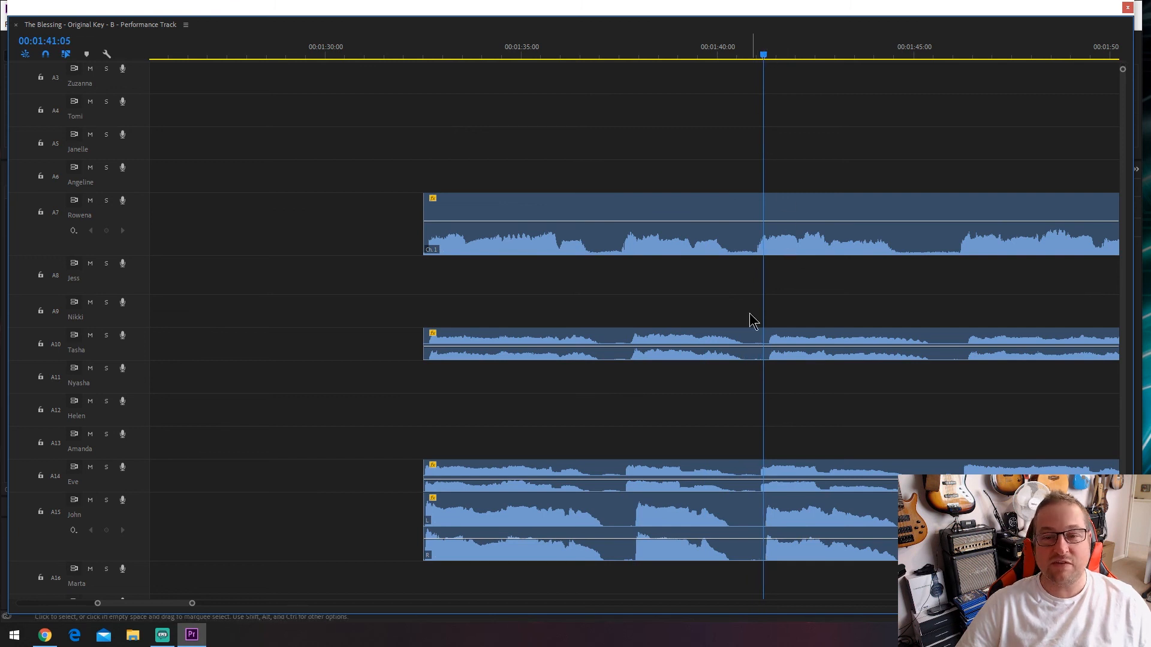
Step: Scrub the start of the four-voice section and play it through to 00:01:45:17, checking phrase alignment on A7, A10, A14 and A15
key("minus")
key("minus")
key("minus")
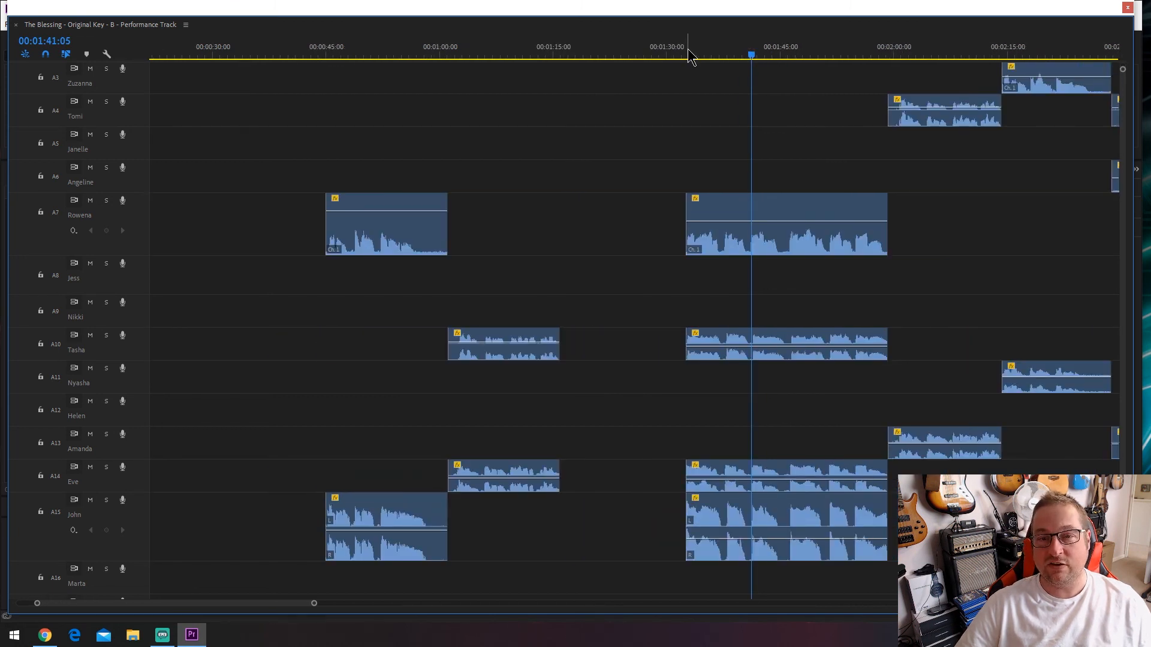
left_click_drag(688, 53, 719, 53)
key("space")
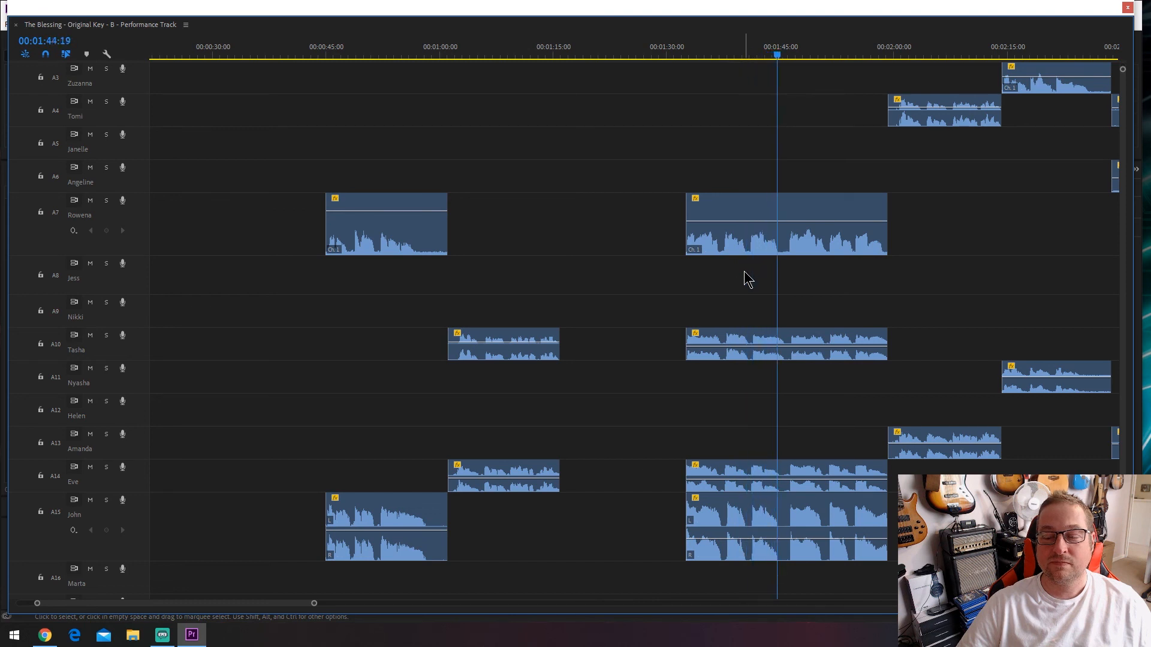
key("space")
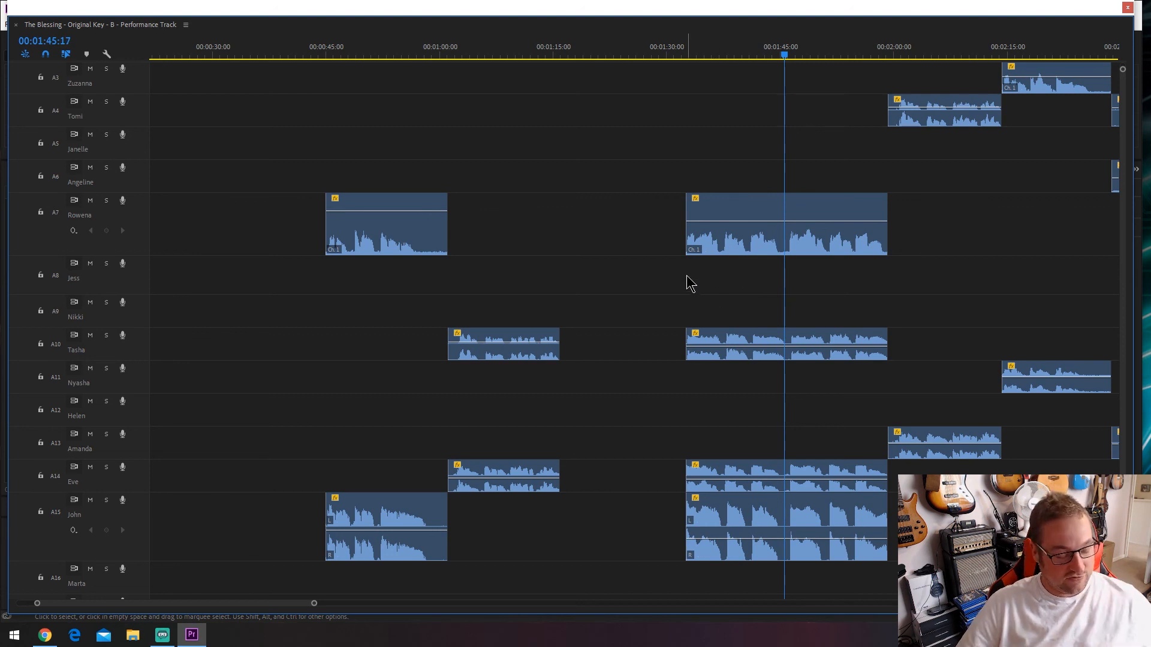
Step: Examine the alternating voice groups by moving the playhead between their clips from 00:04:35:00 to 00:04:45:17
scroll(705, 314, "down", 1)
scroll(702, 307, "down", 5)
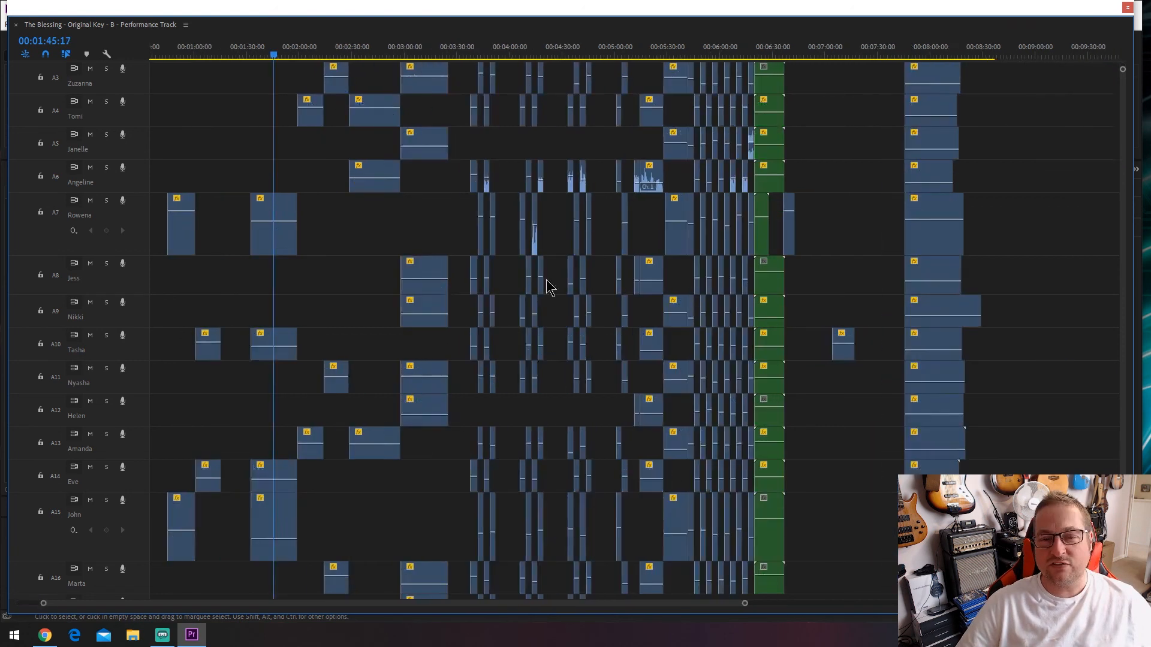
scroll(545, 283, "up", 6)
left_click(491, 54)
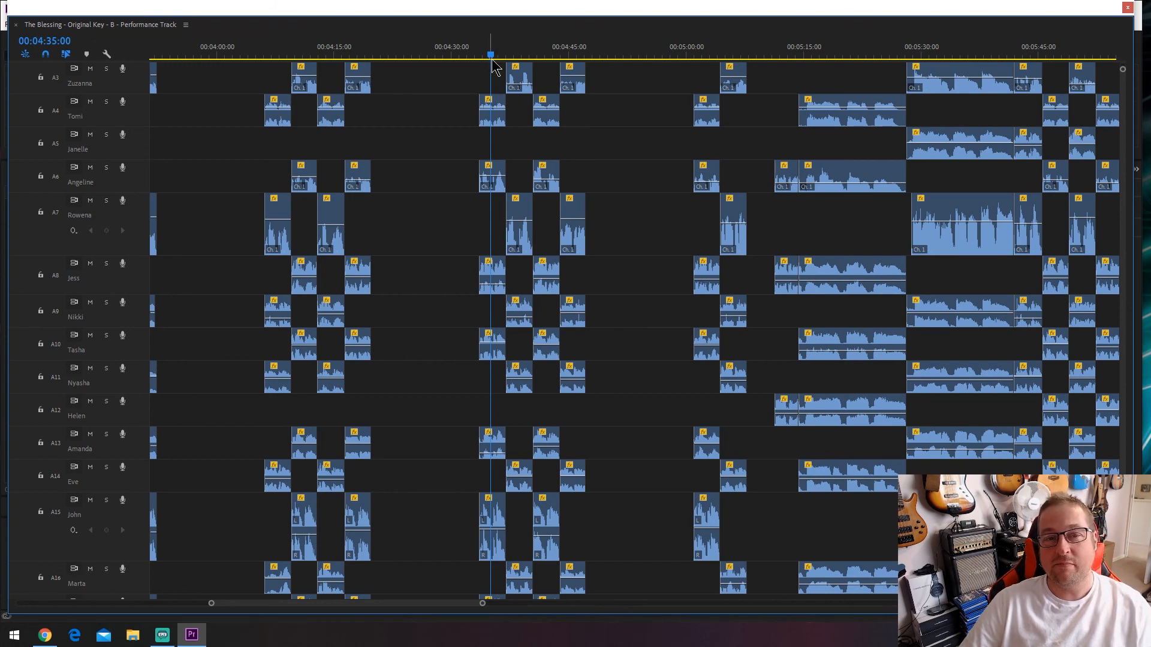
left_click(519, 54)
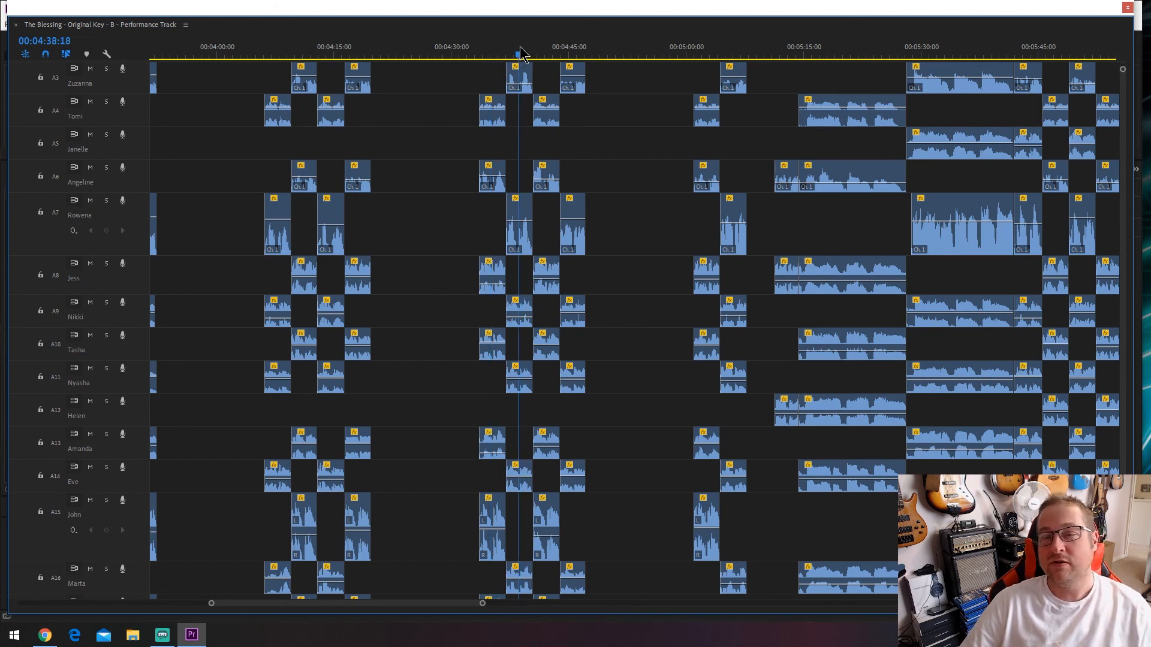
left_click(489, 47)
left_click(519, 54)
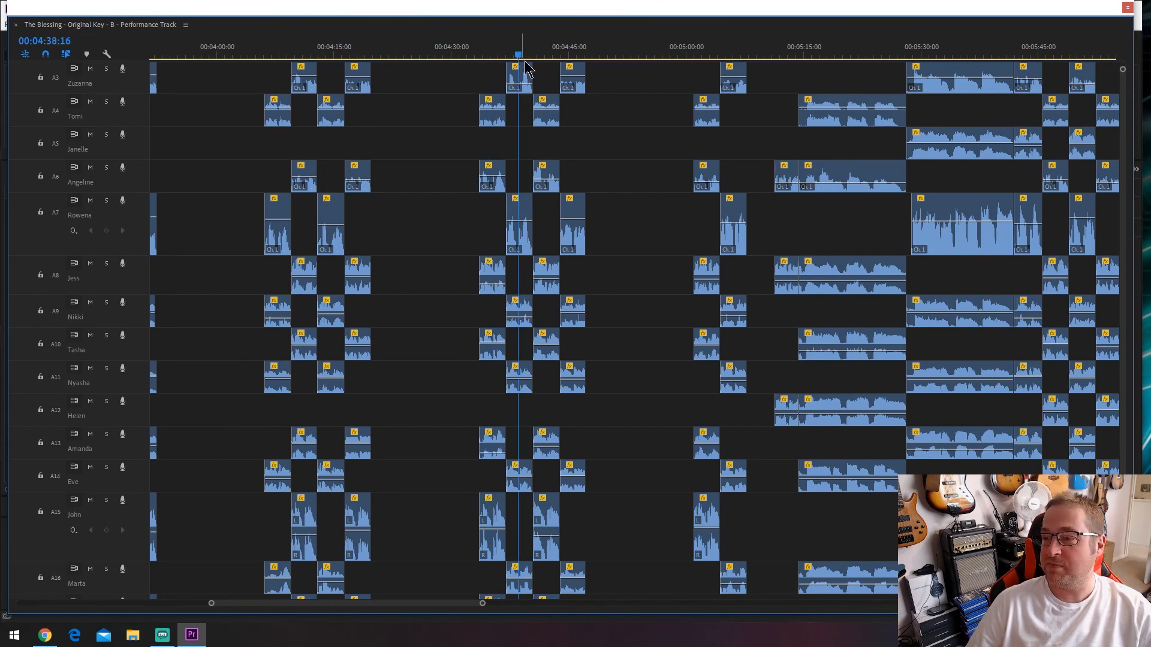
left_click(573, 51)
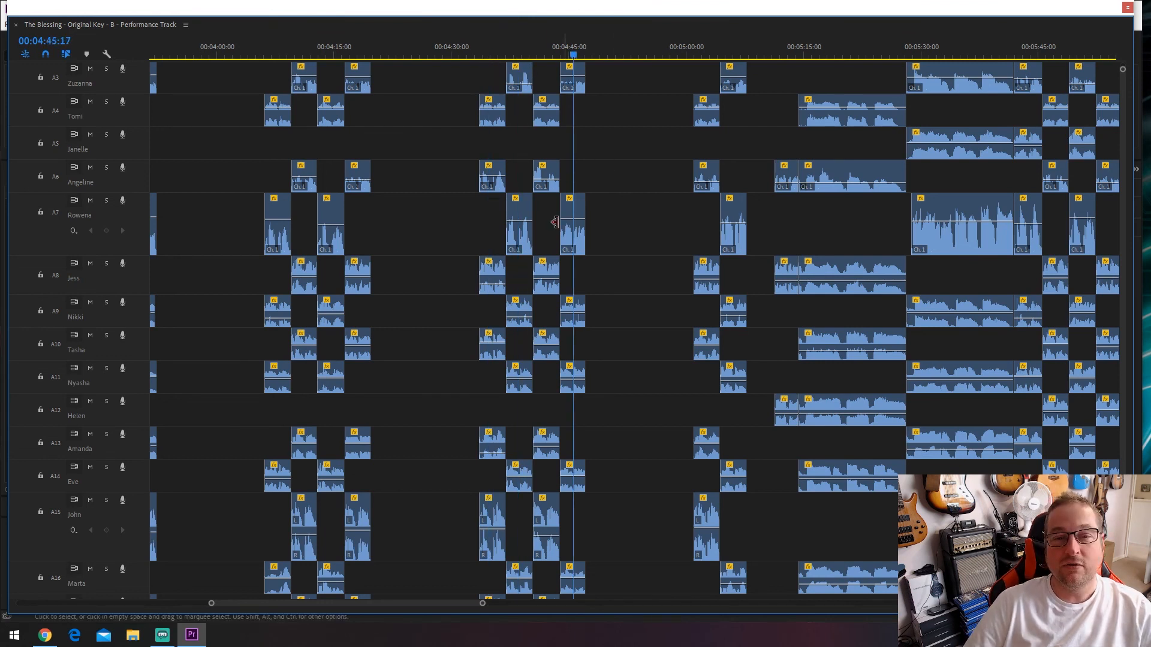
Step: Compare the next pair of alternating group clips at 00:05:02:08 and 00:05:06:03
scroll(731, 210, "right", 9)
scroll(700, 227, "right", 3)
left_click(453, 53)
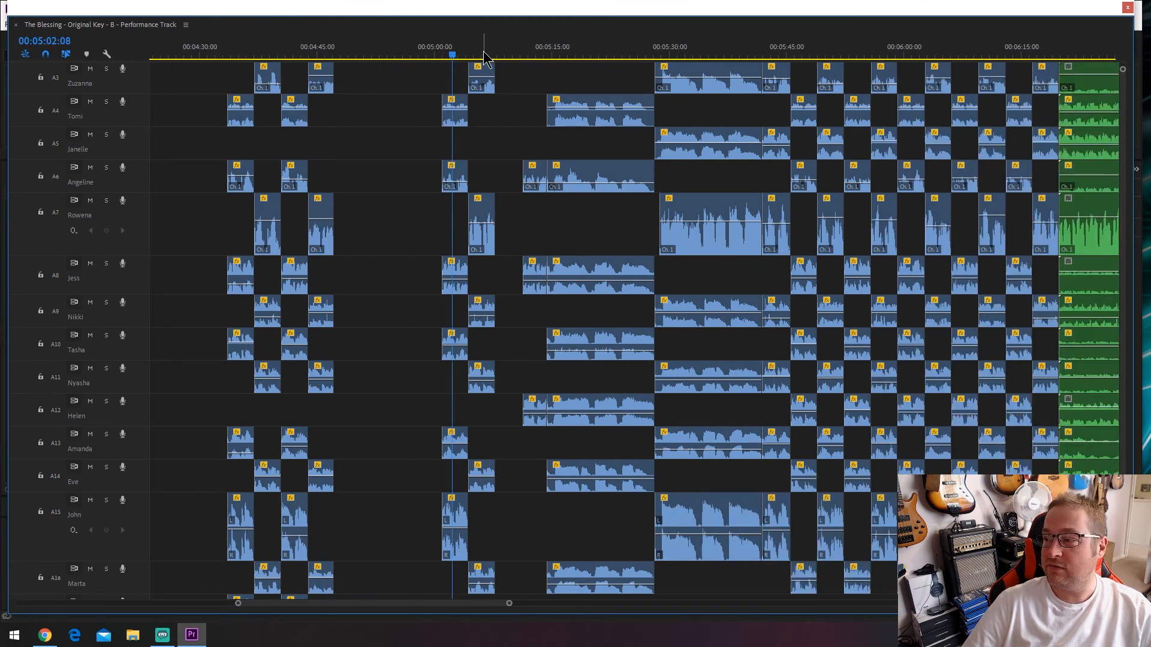
left_click(484, 53)
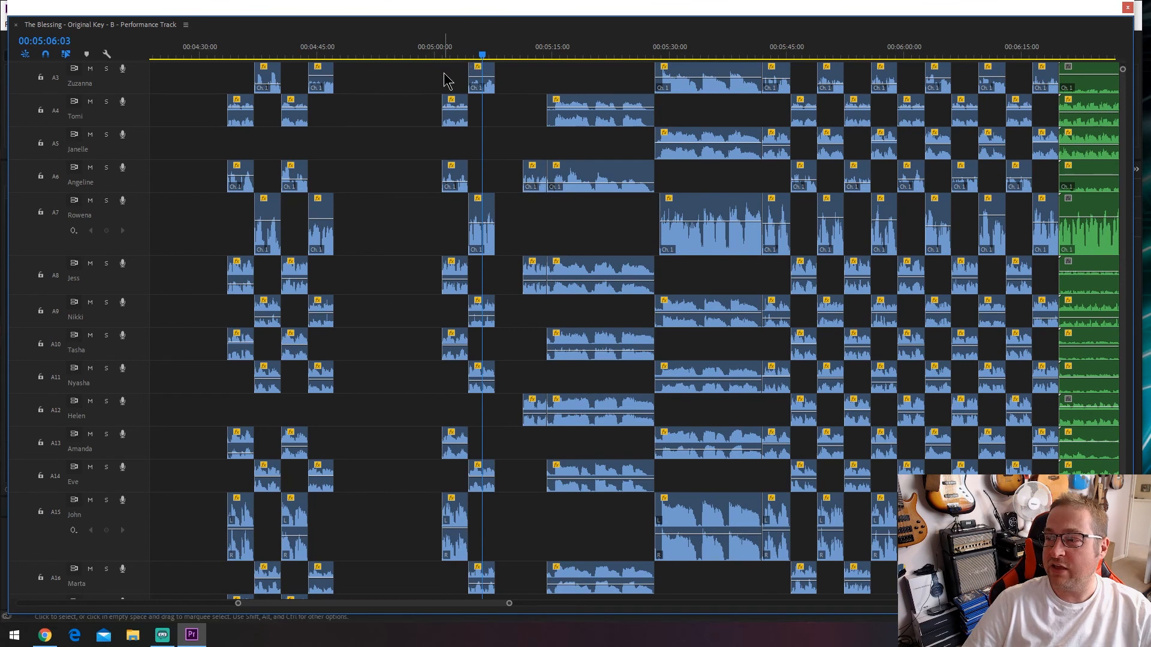
Step: Review the longer group sections from 00:05:22:26 and the rapidly alternating clips around 00:06:01:10
scroll(624, 190, "right", 3)
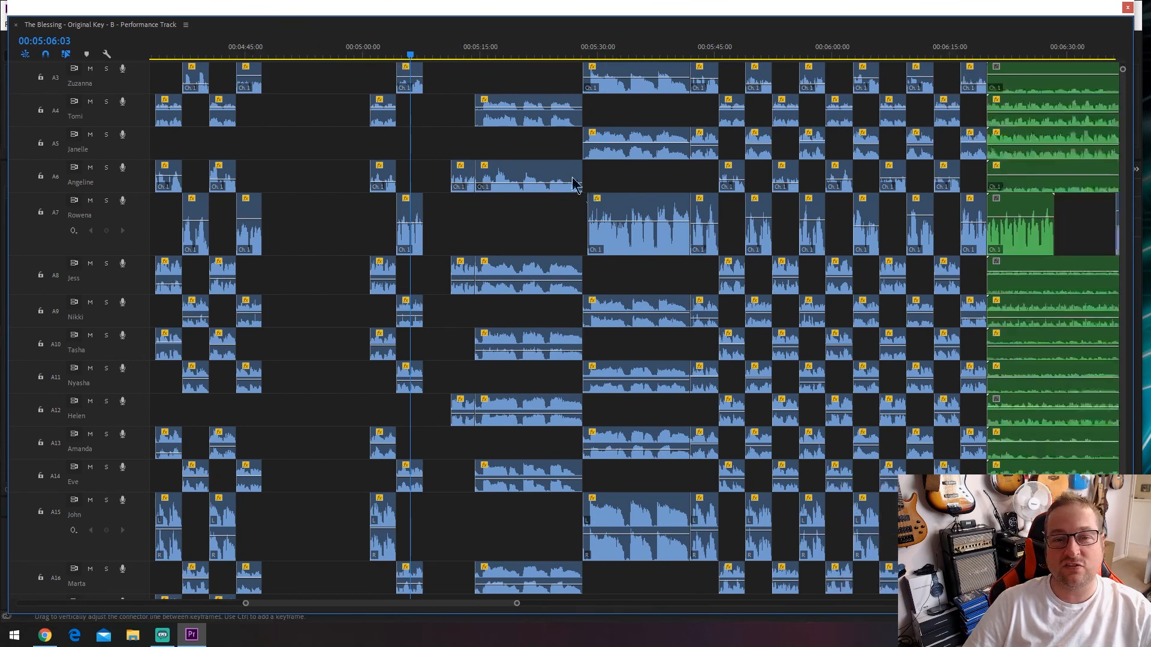
left_click(487, 53)
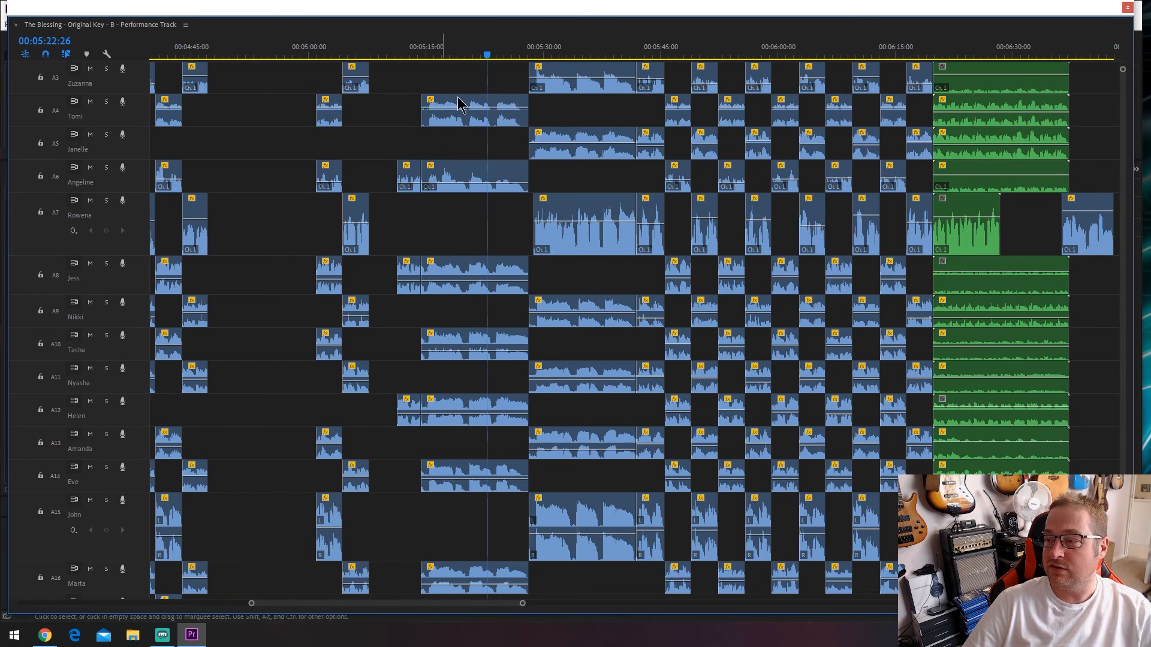
left_click(607, 54)
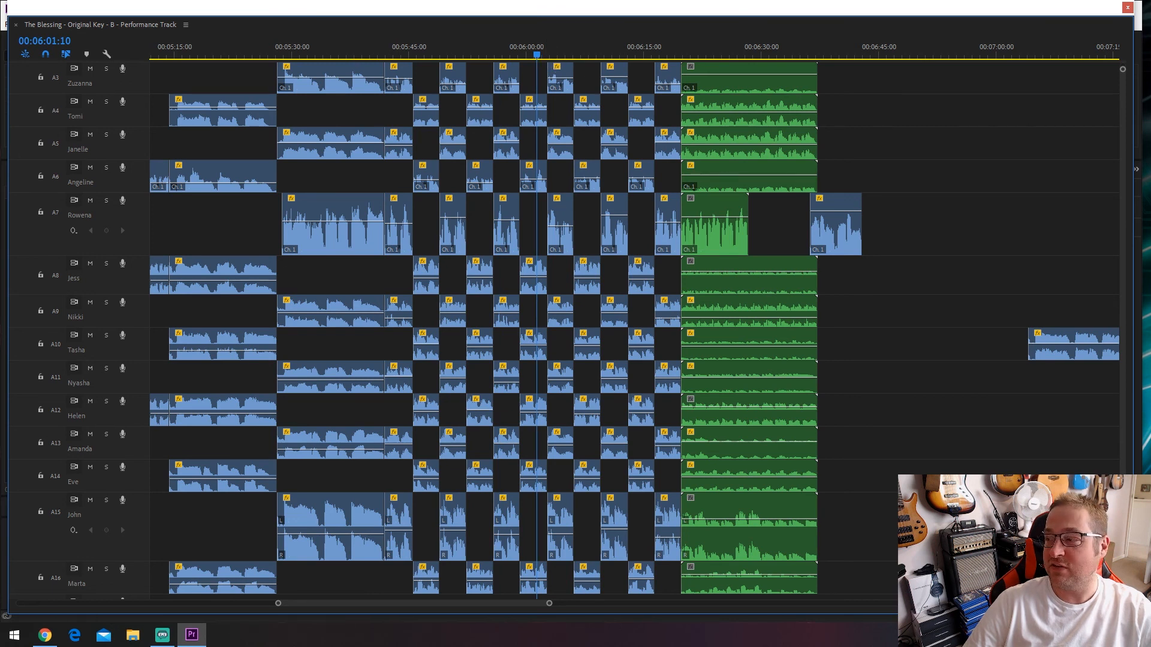
scroll(596, 342, "right", 5)
left_click_drag(552, 55, 582, 55)
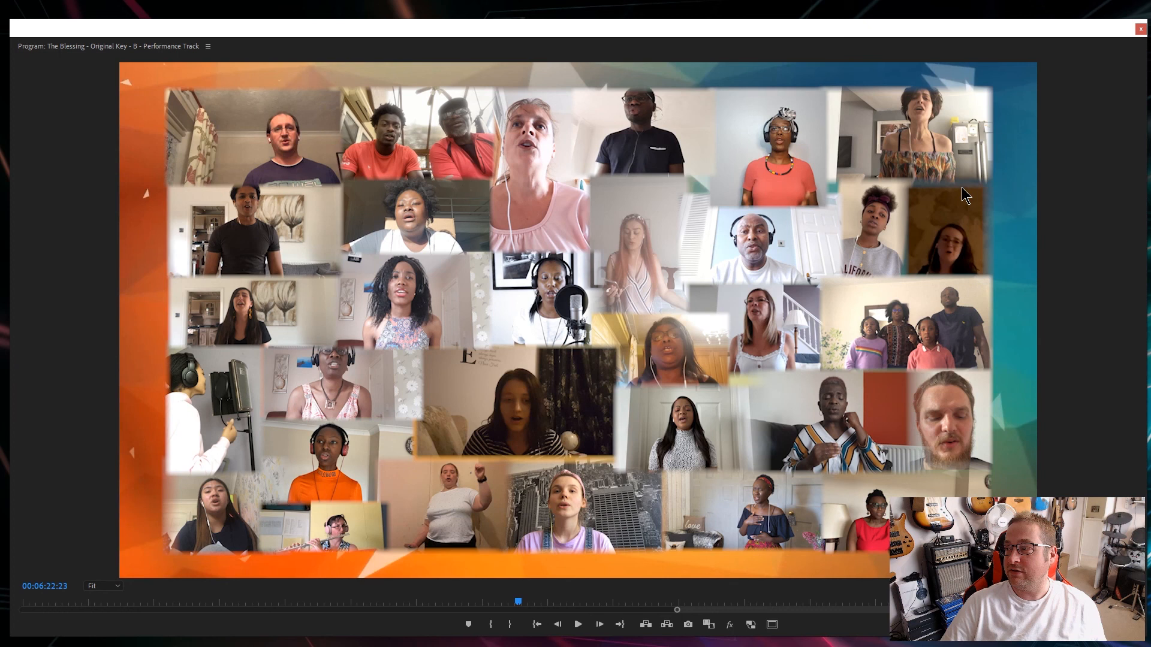
Step: Jump through the edit points from the full-choir collage at 00:06:22:23 to the "WE TRUST" title at 00:07:27:06, viewing each layout
key("Down")
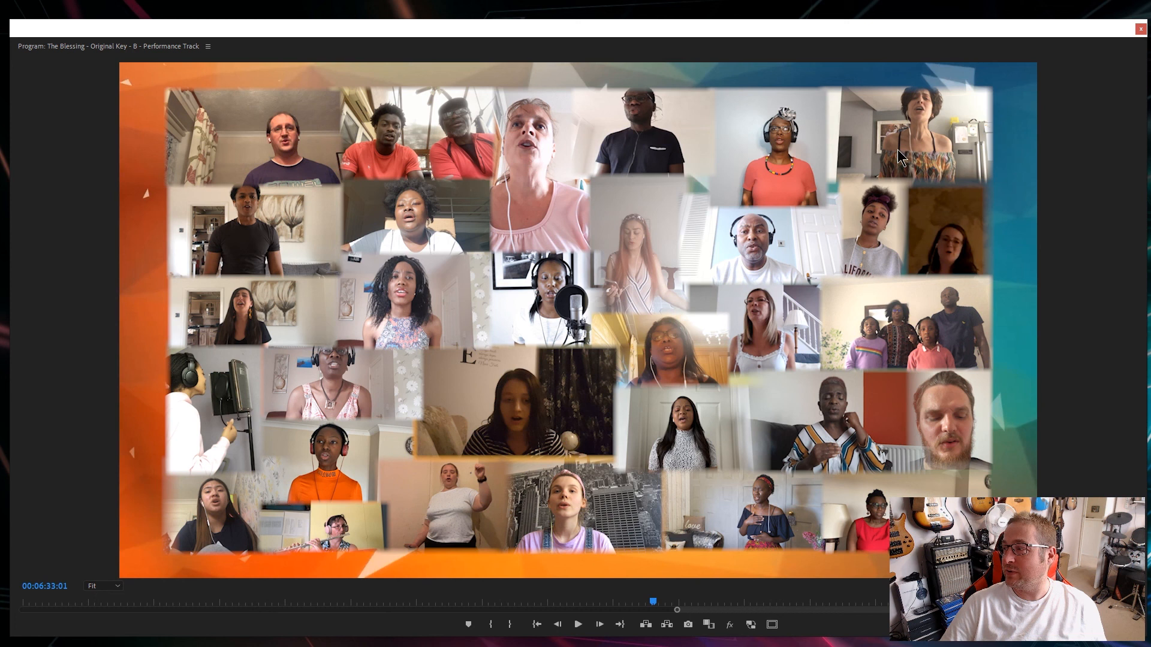
key("Down")
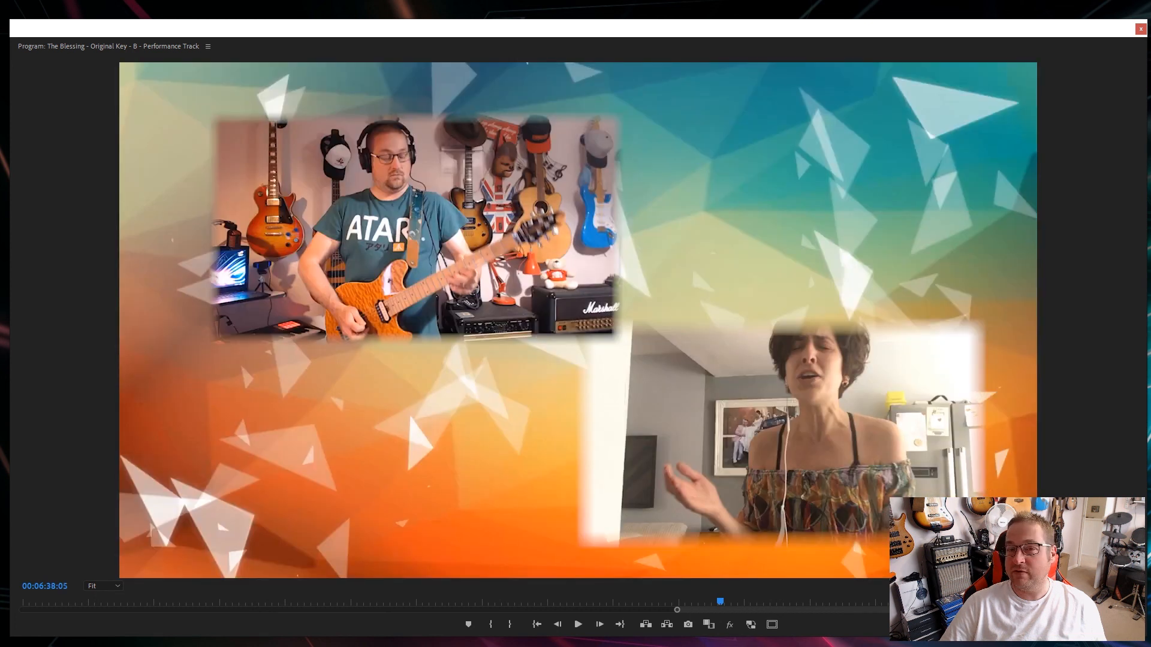
key("Down")
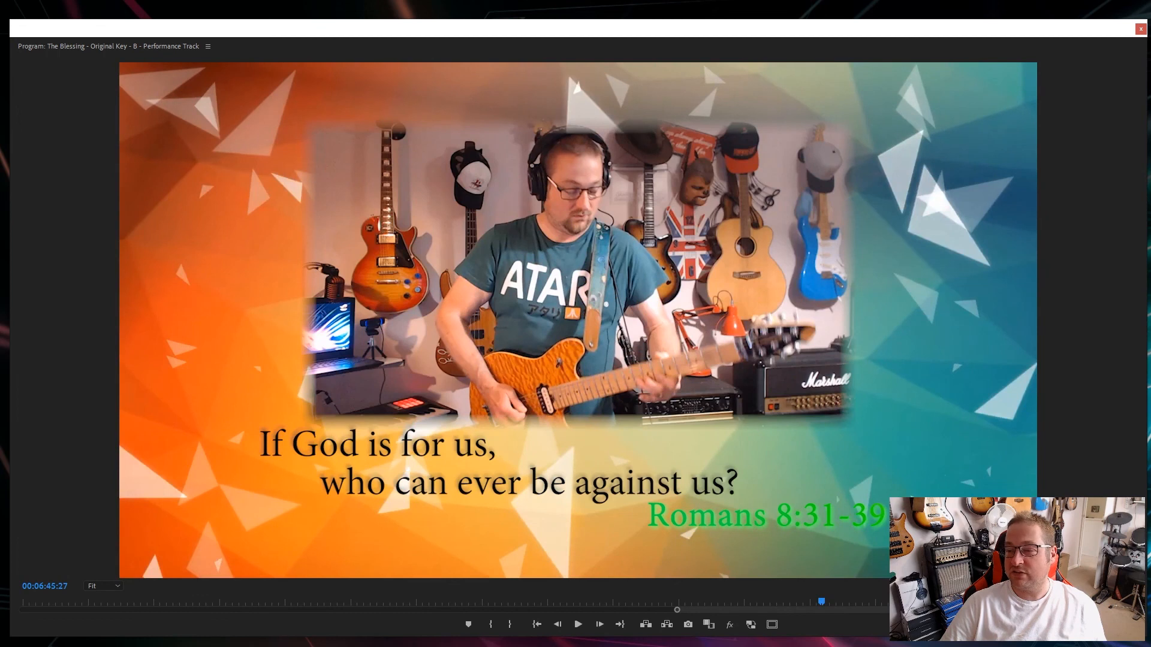
key("Down")
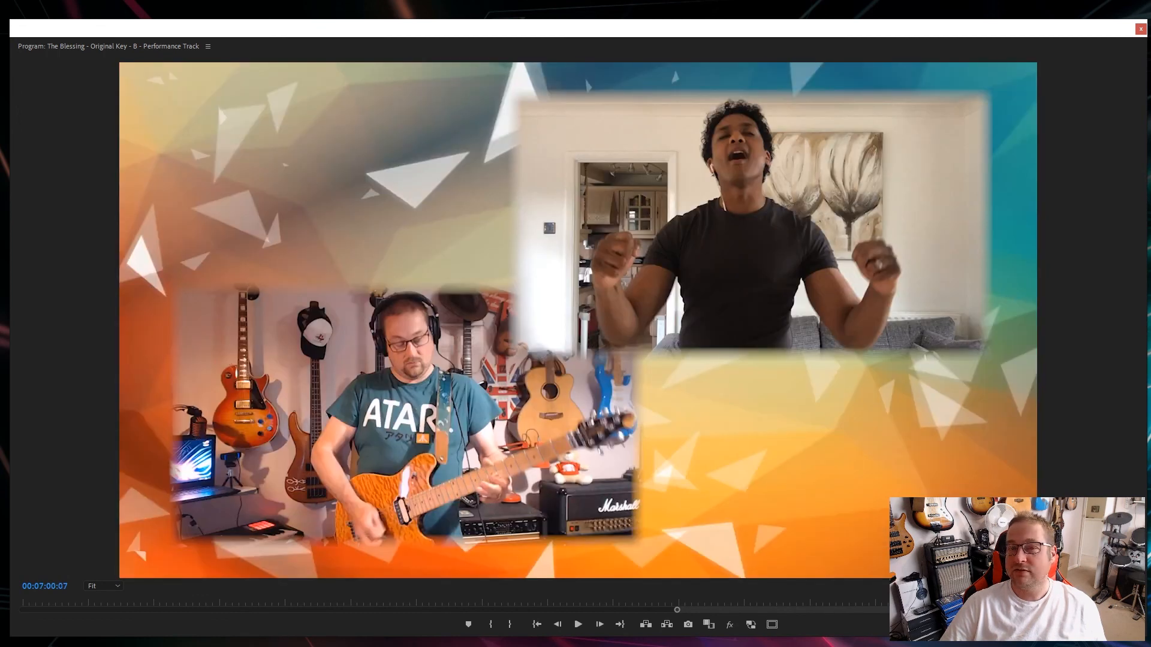
key("Down")
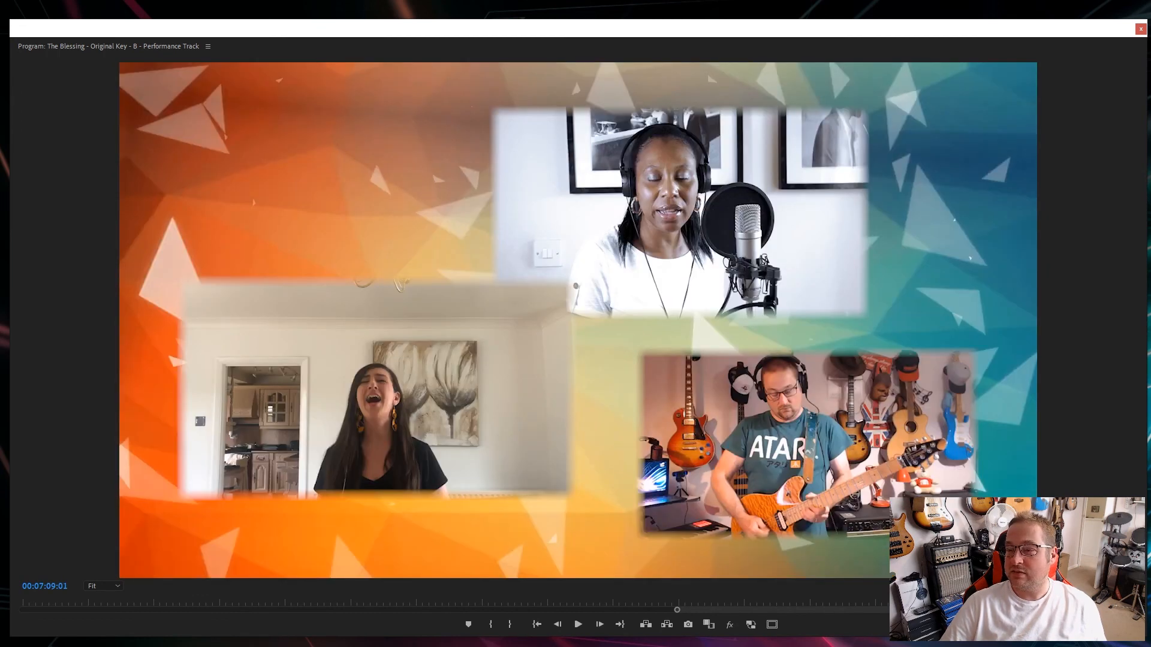
key("Down")
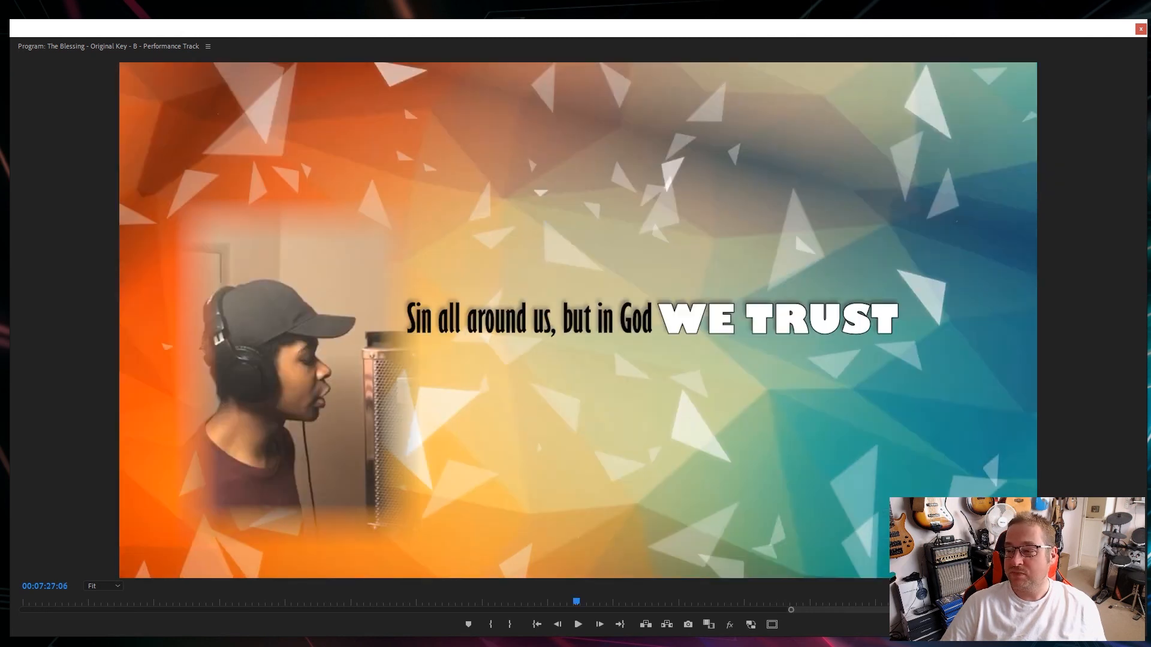
Step: View the closing edit points at 00:07:52:25, 00:08:26:05 and the "Amen" title at 00:08:32:27
key("Down")
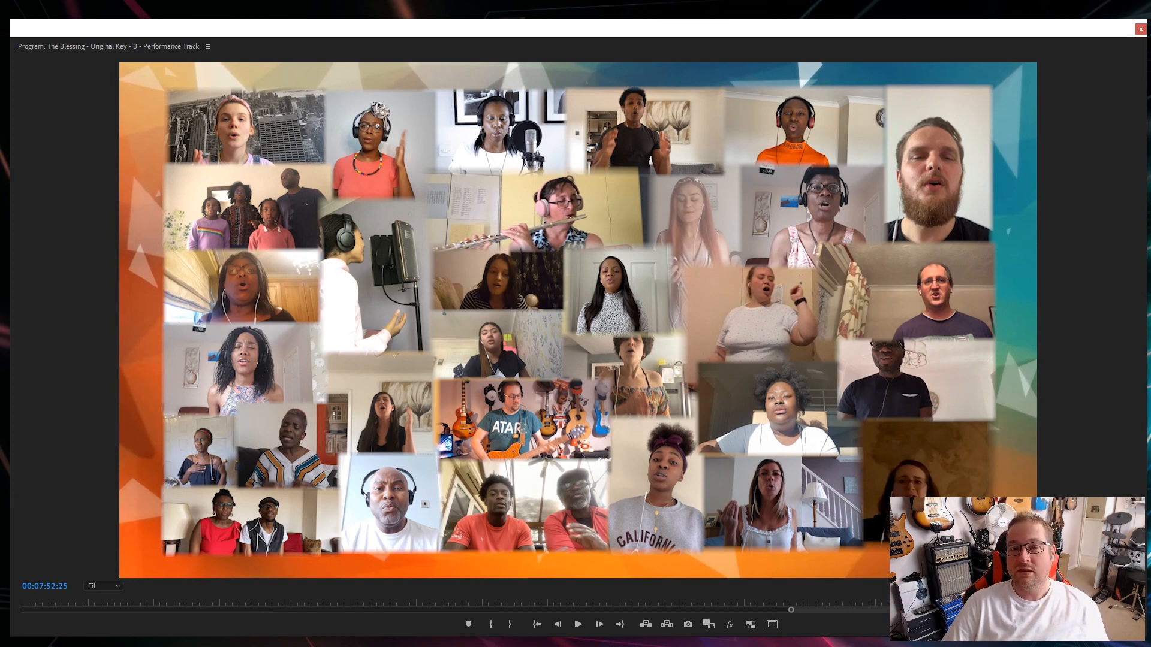
key("Down")
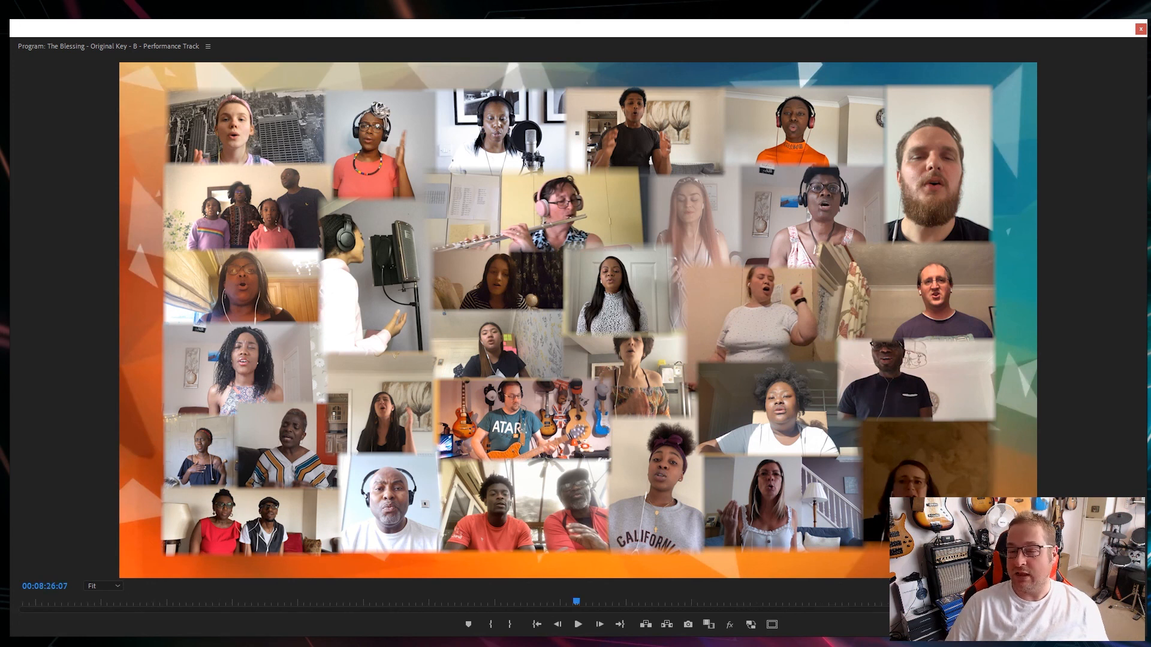
key("Left")
key("Left")
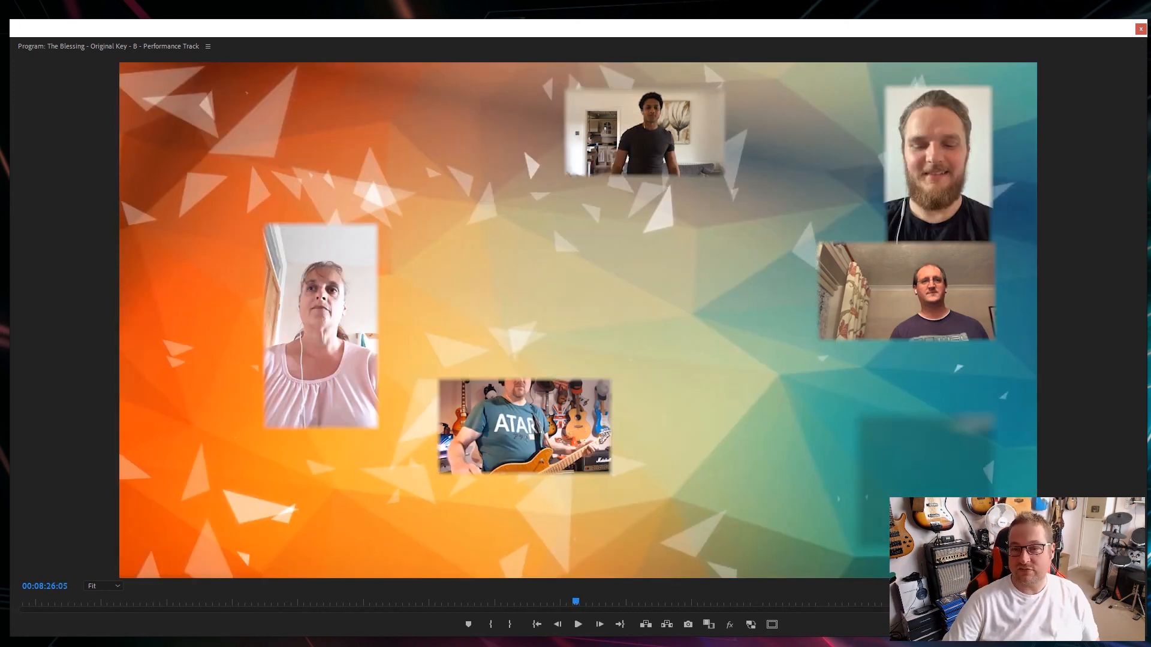
key("Down")
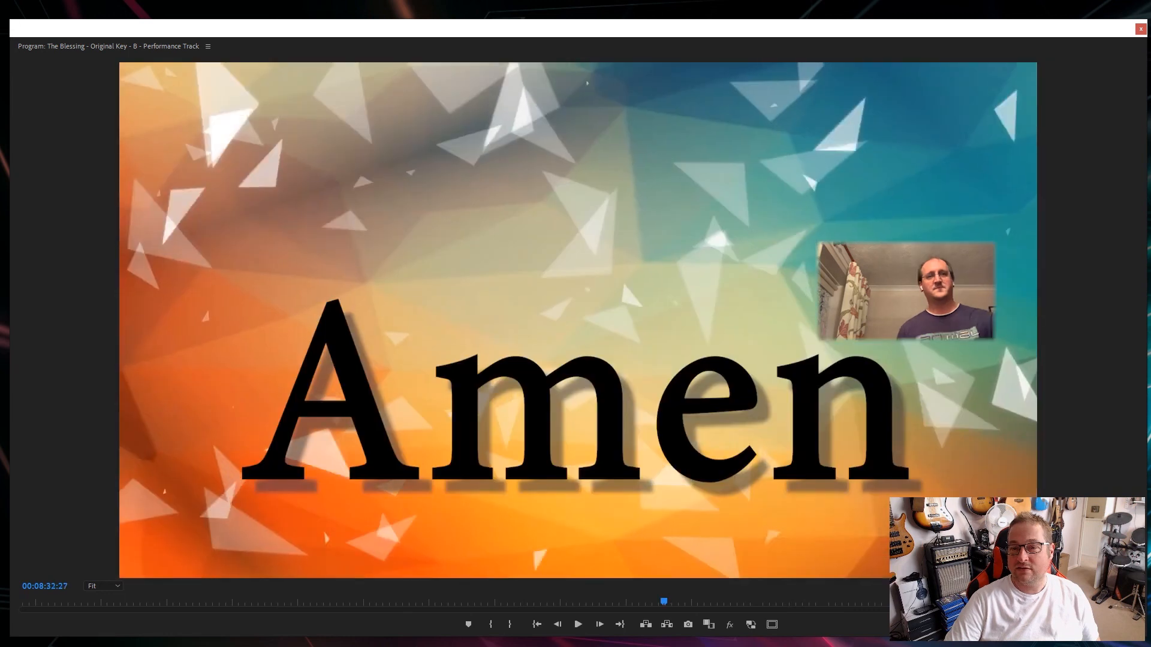